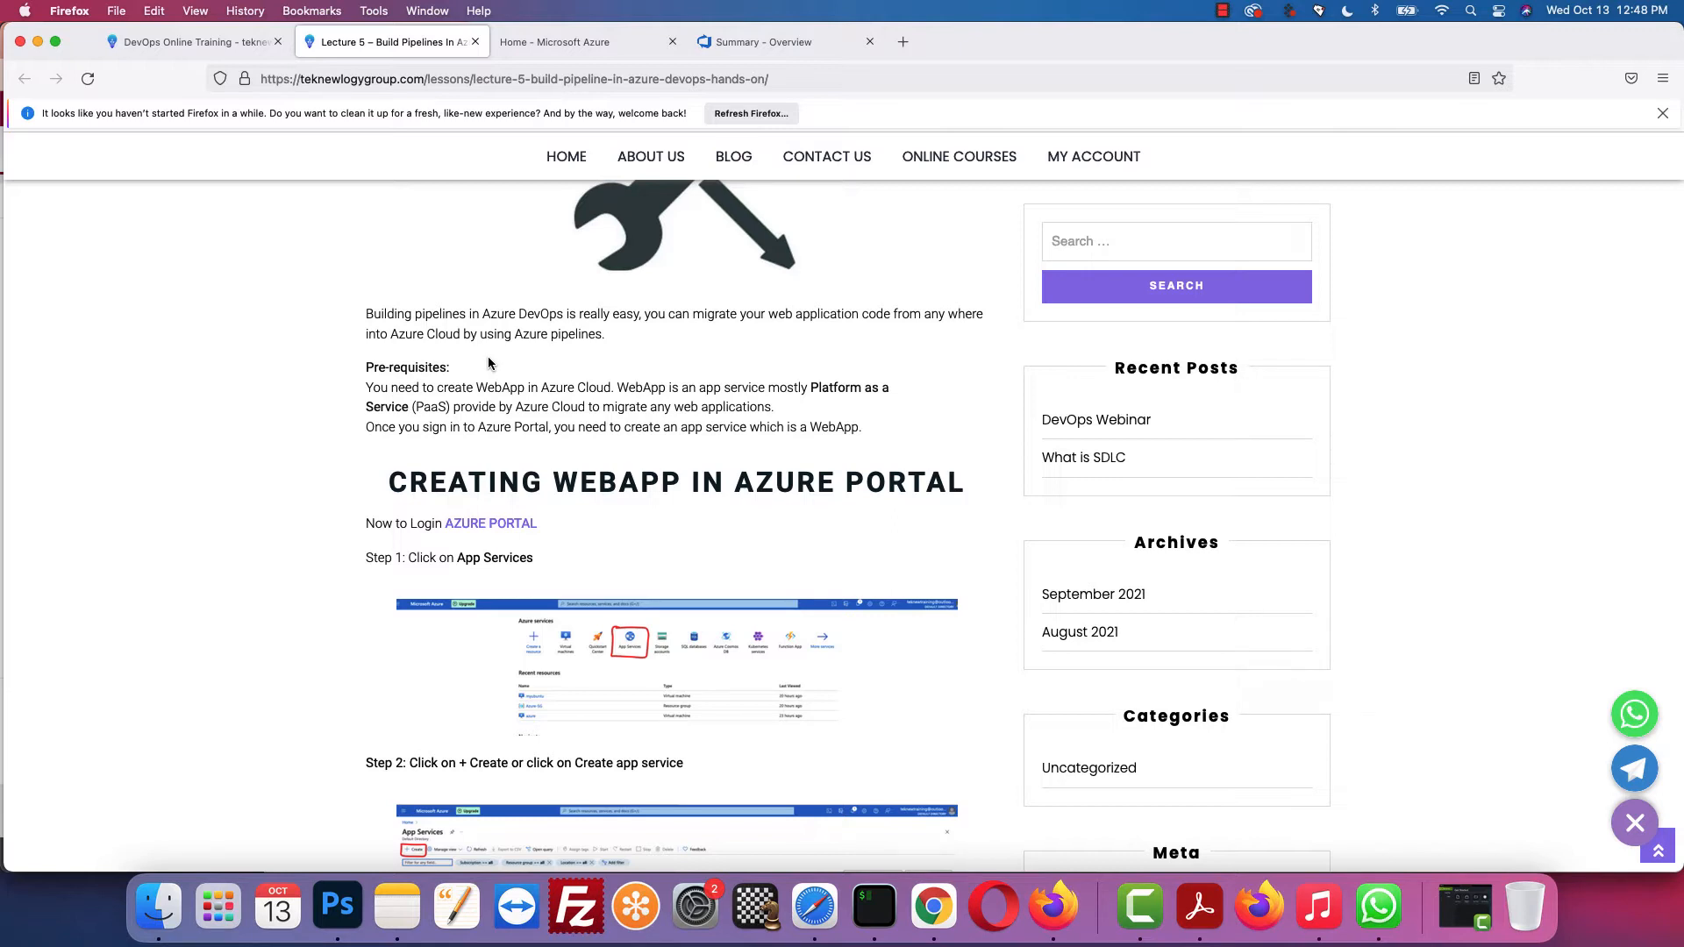
# Step: Scroll the Lecture 5 lesson page down to the 'Creating WebApp in Azure Portal' section
pyautogui.scroll(-1, 491, 351)
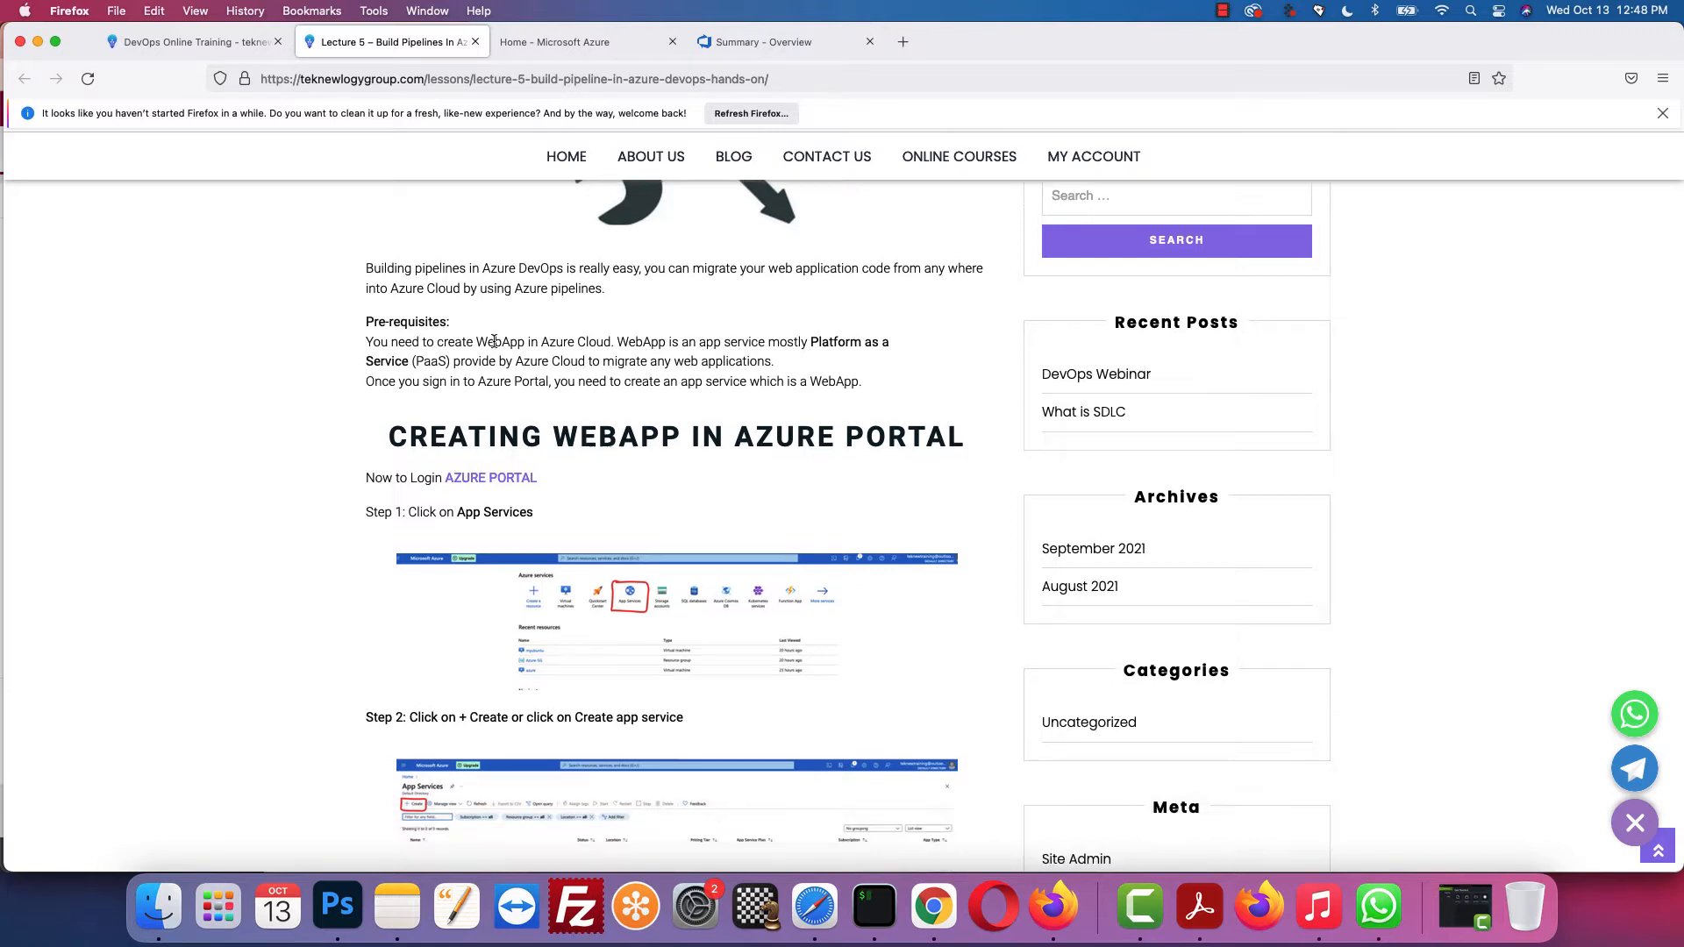
pyautogui.scroll(-1, 495, 337)
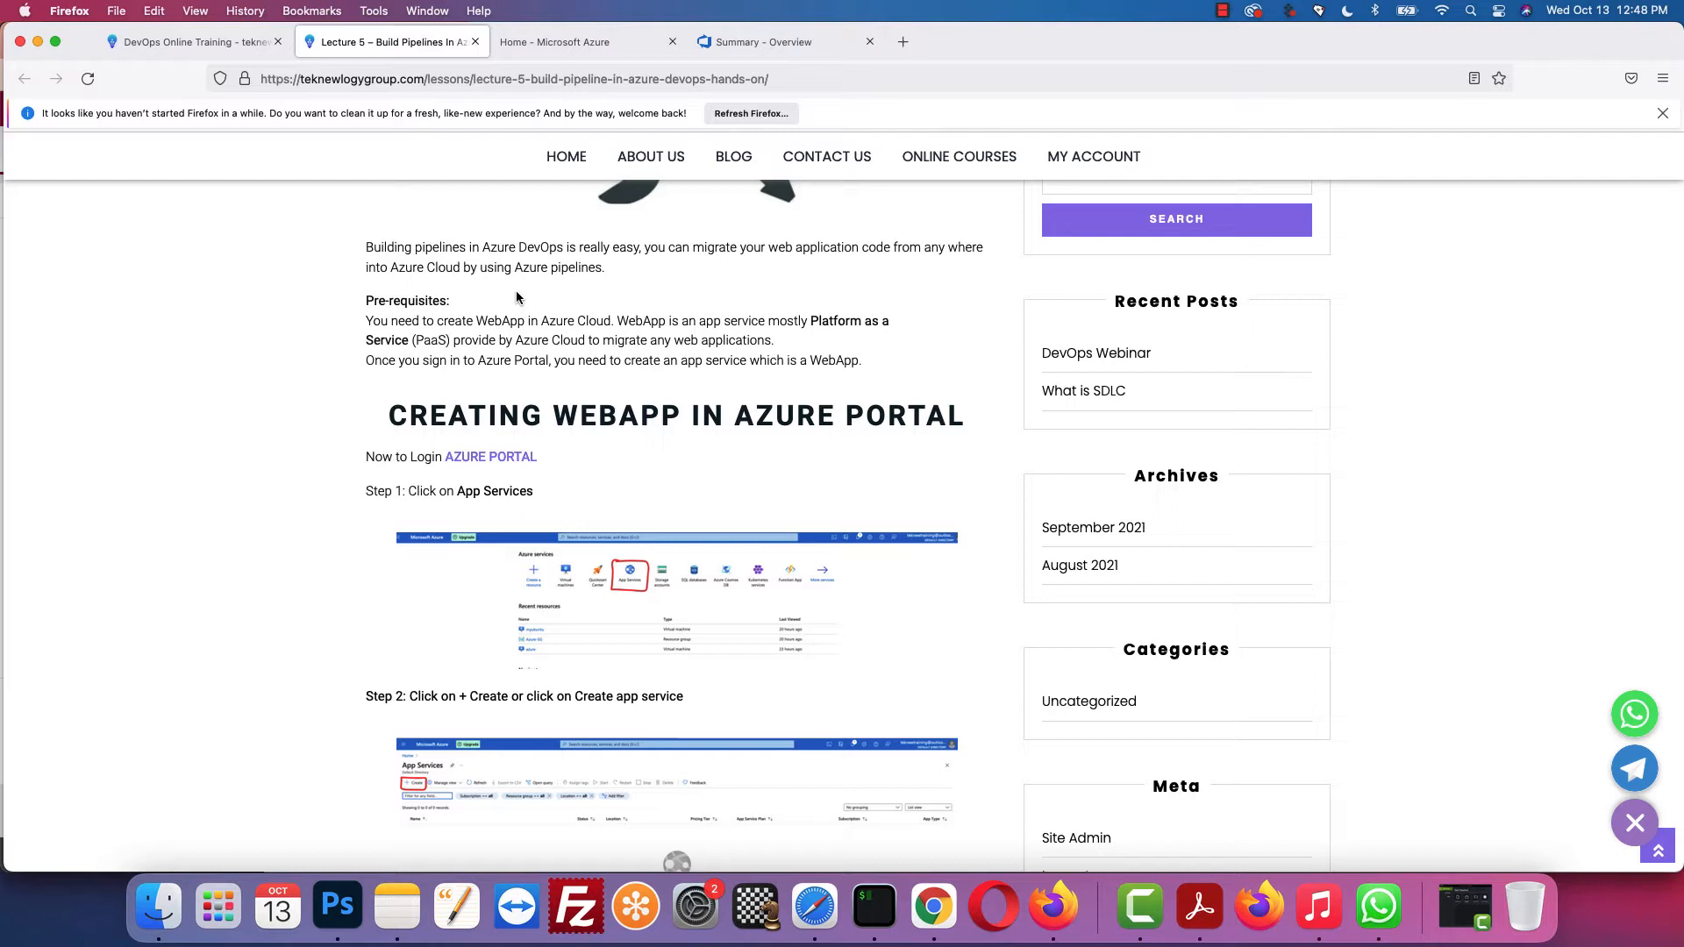
pyautogui.scroll(-3, 516, 298)
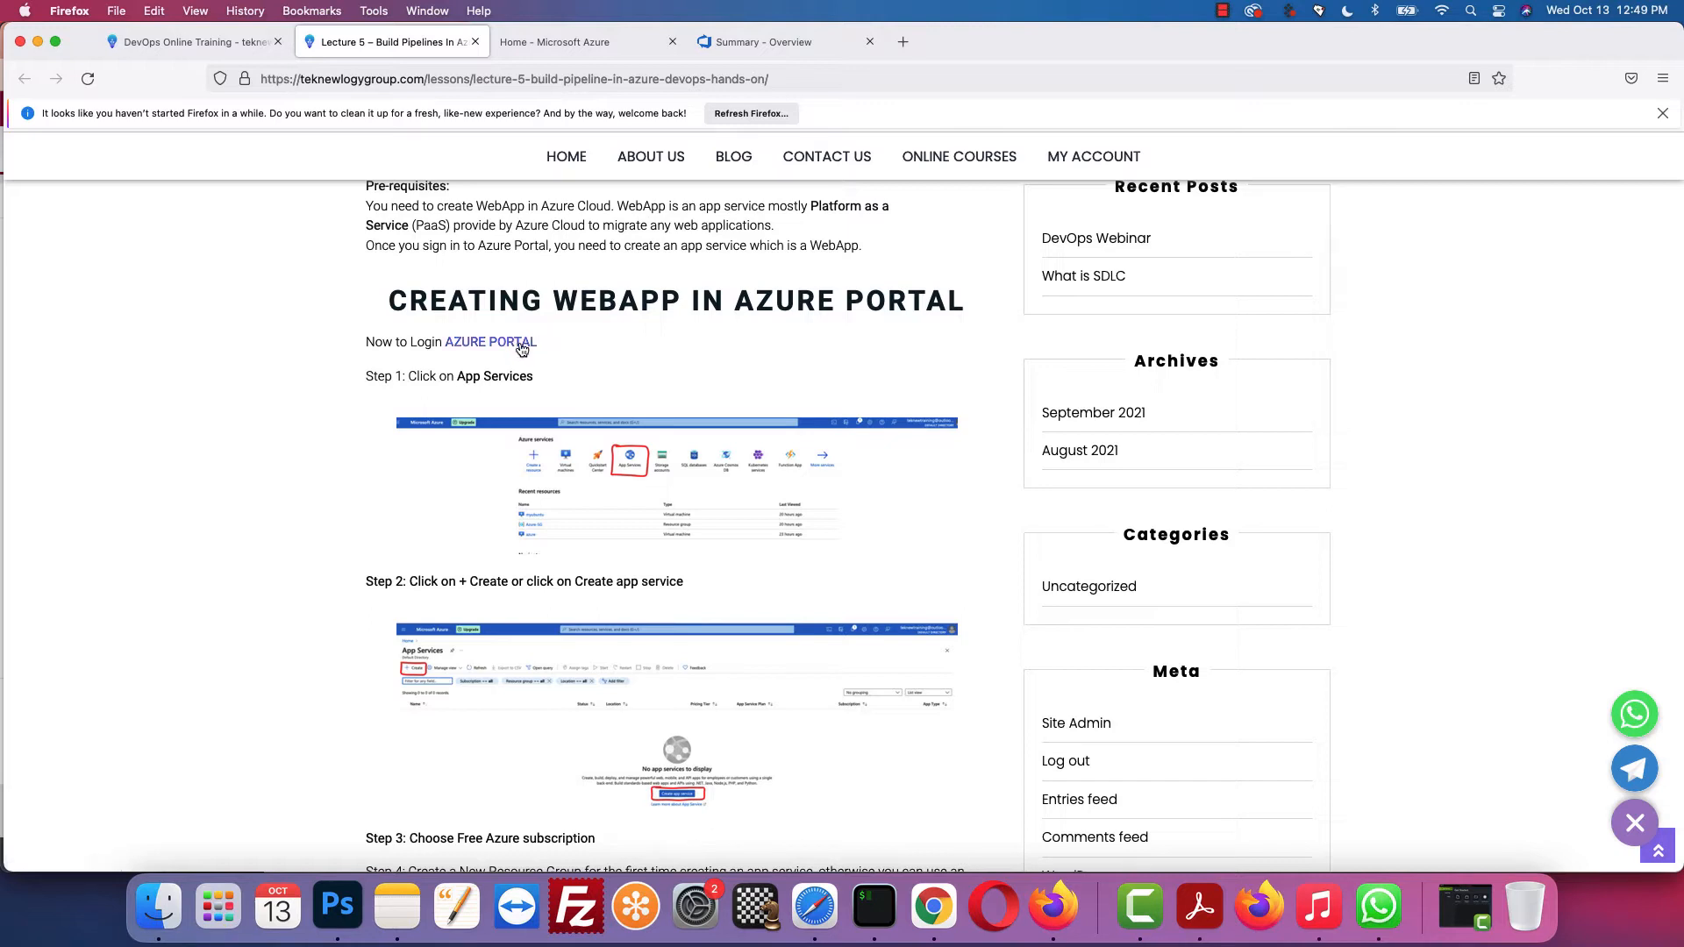
# Step: Open the Azure portal in a new tab from the lesson's AZURE PORTAL link, then read on
pyautogui.click(520, 344)
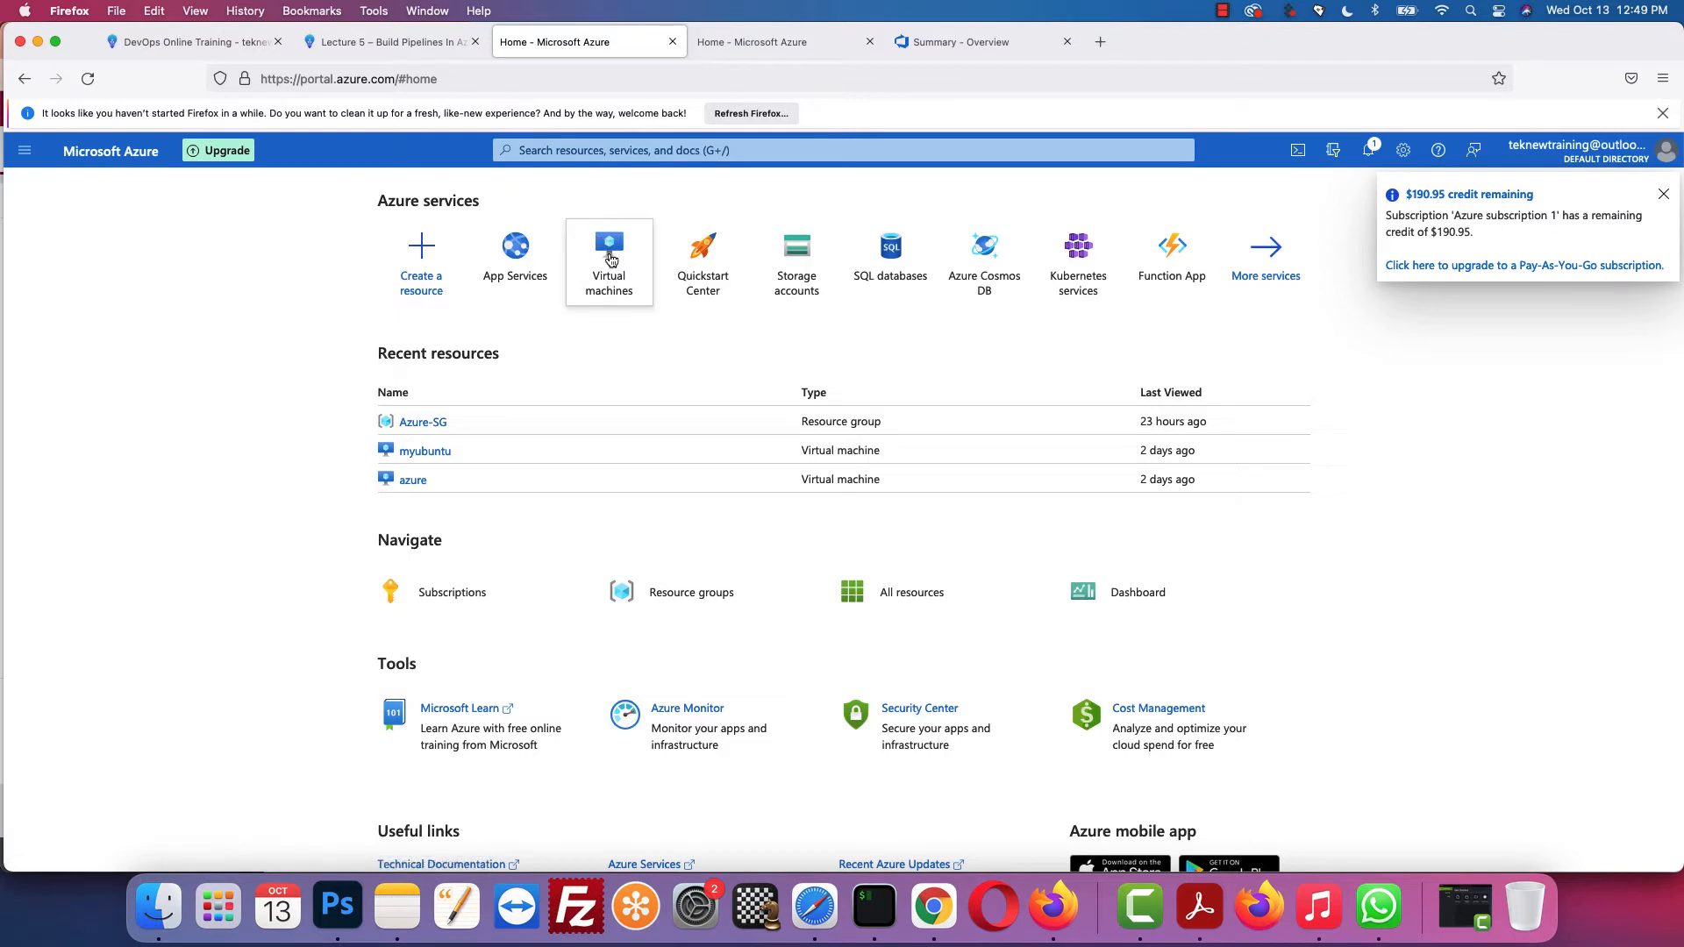
pyautogui.moveTo(612, 248)
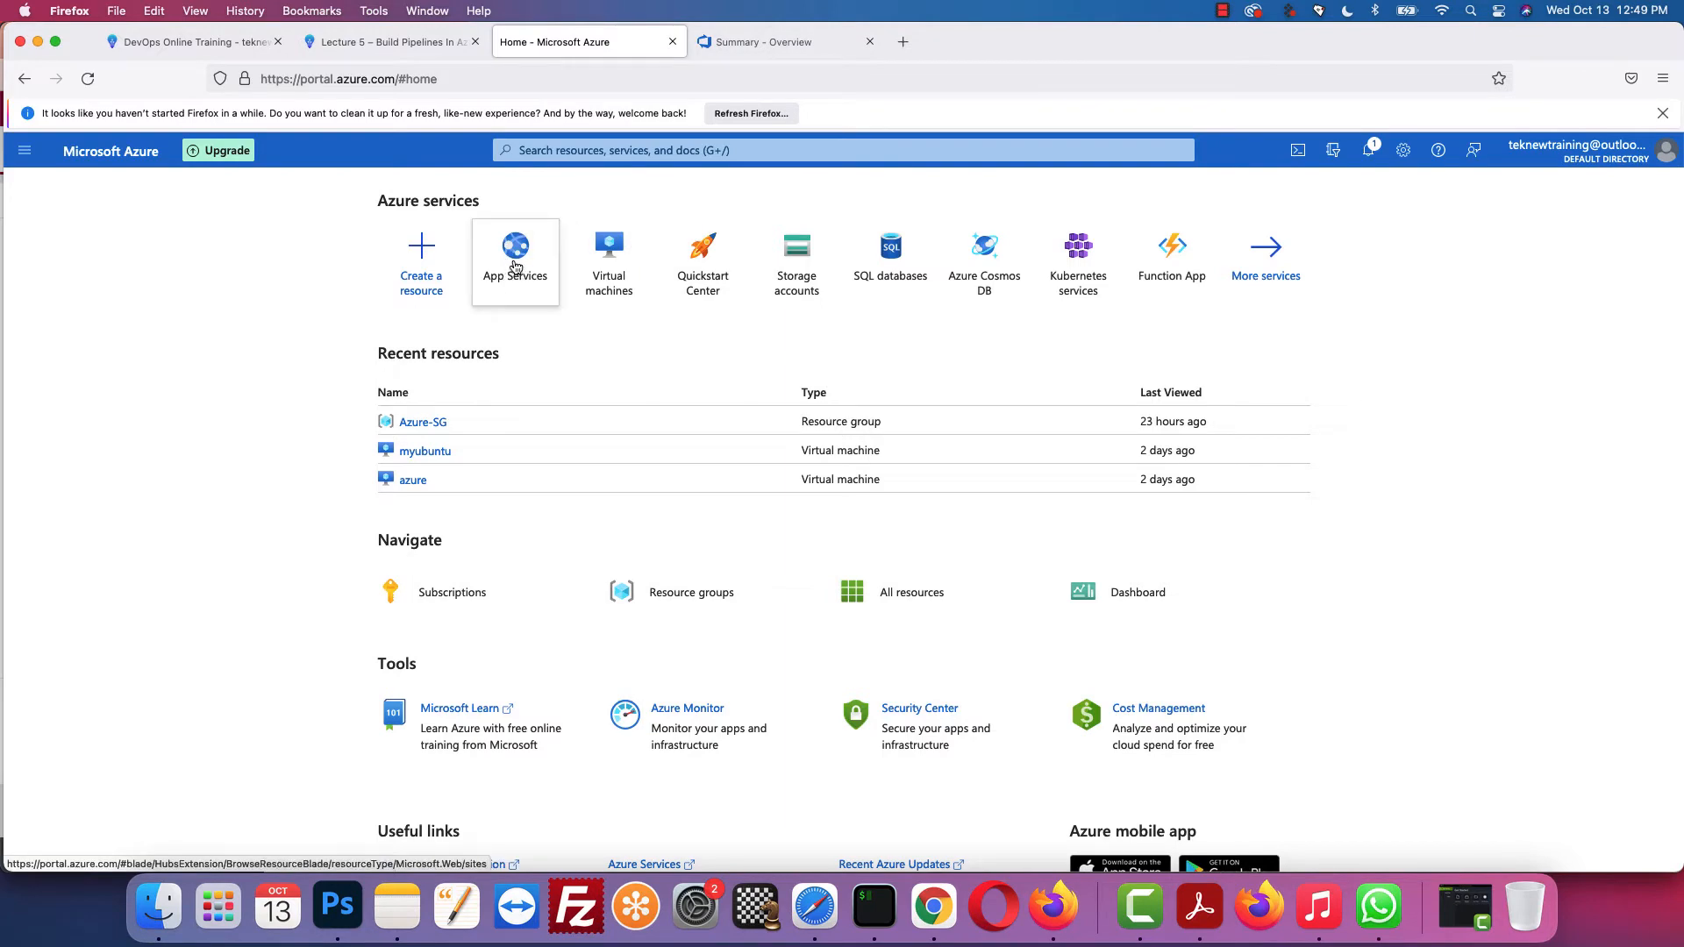
pyautogui.click(390, 42)
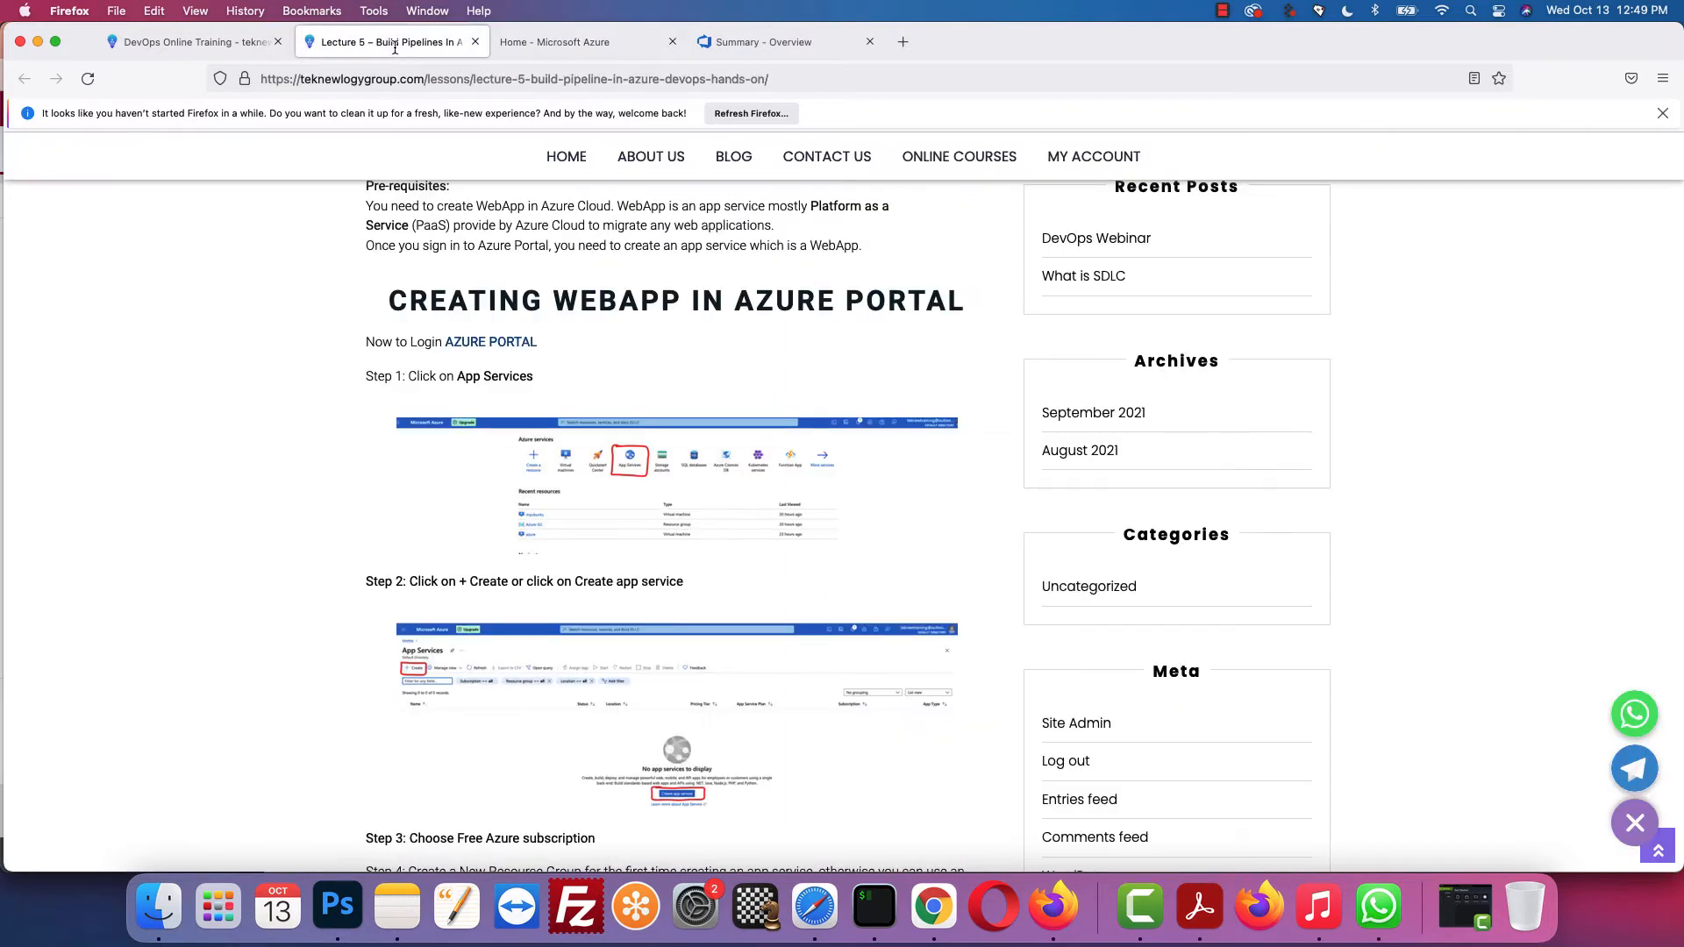
pyautogui.scroll(-2, 613, 481)
pyautogui.scroll(-2, 612, 487)
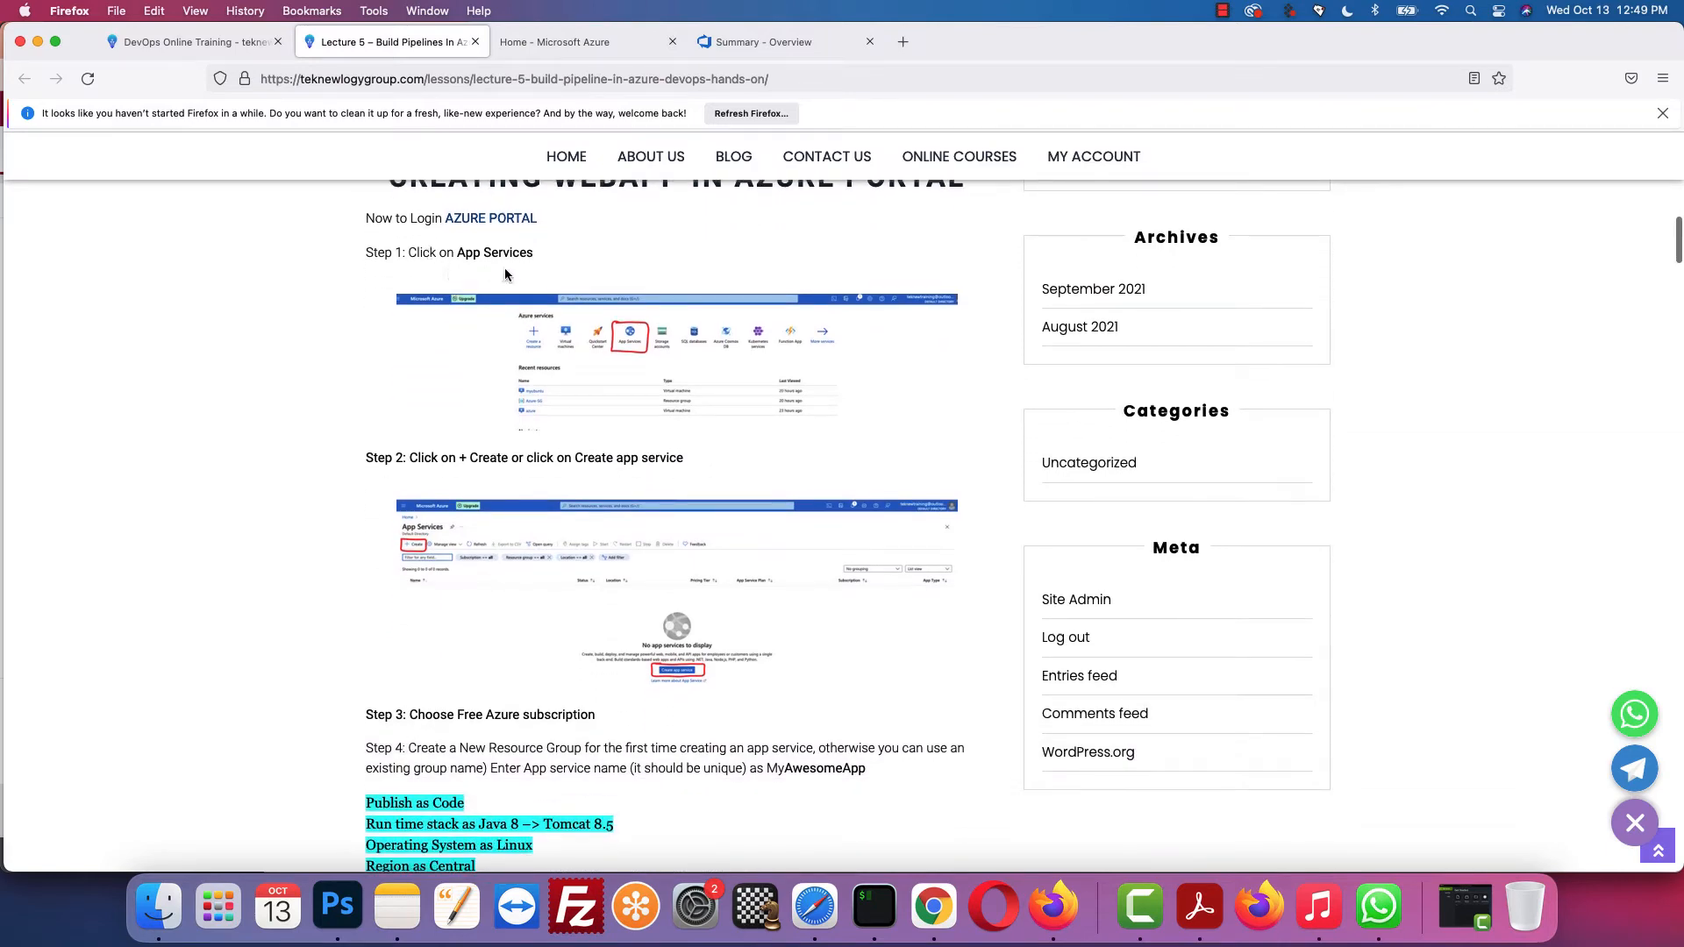
pyautogui.scroll(-3, 641, 346)
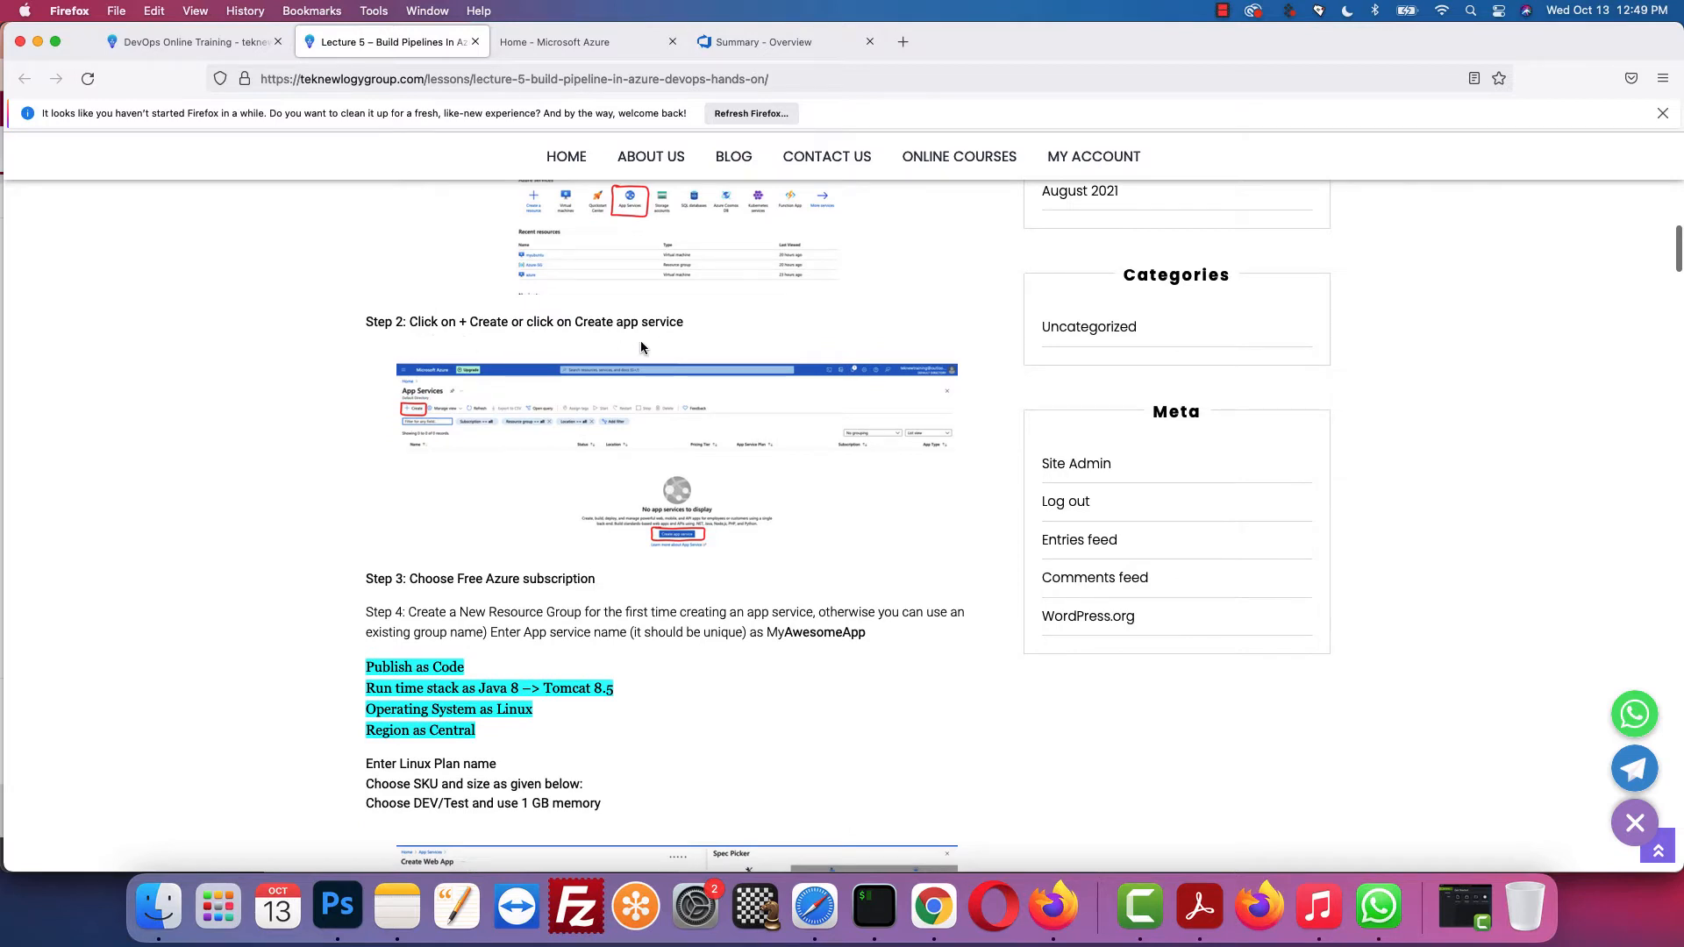
pyautogui.scroll(1, 628, 322)
# Step: Go to App Services and start a new web app with + Create, following the lesson
pyautogui.click(614, 44)
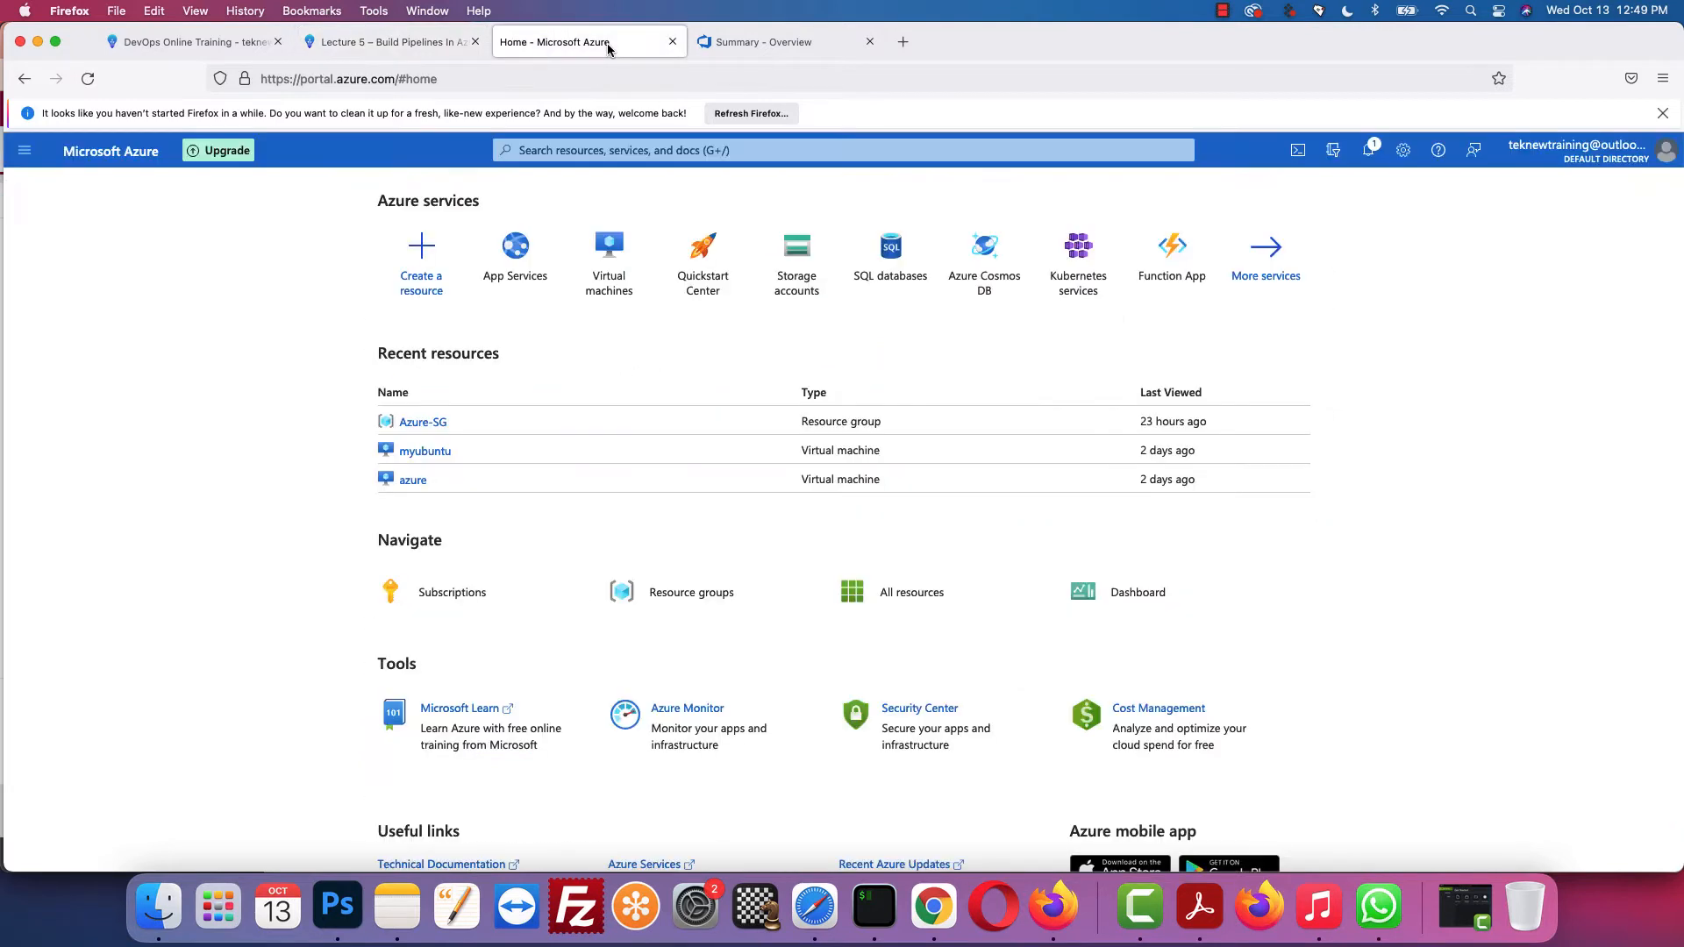
pyautogui.click(524, 255)
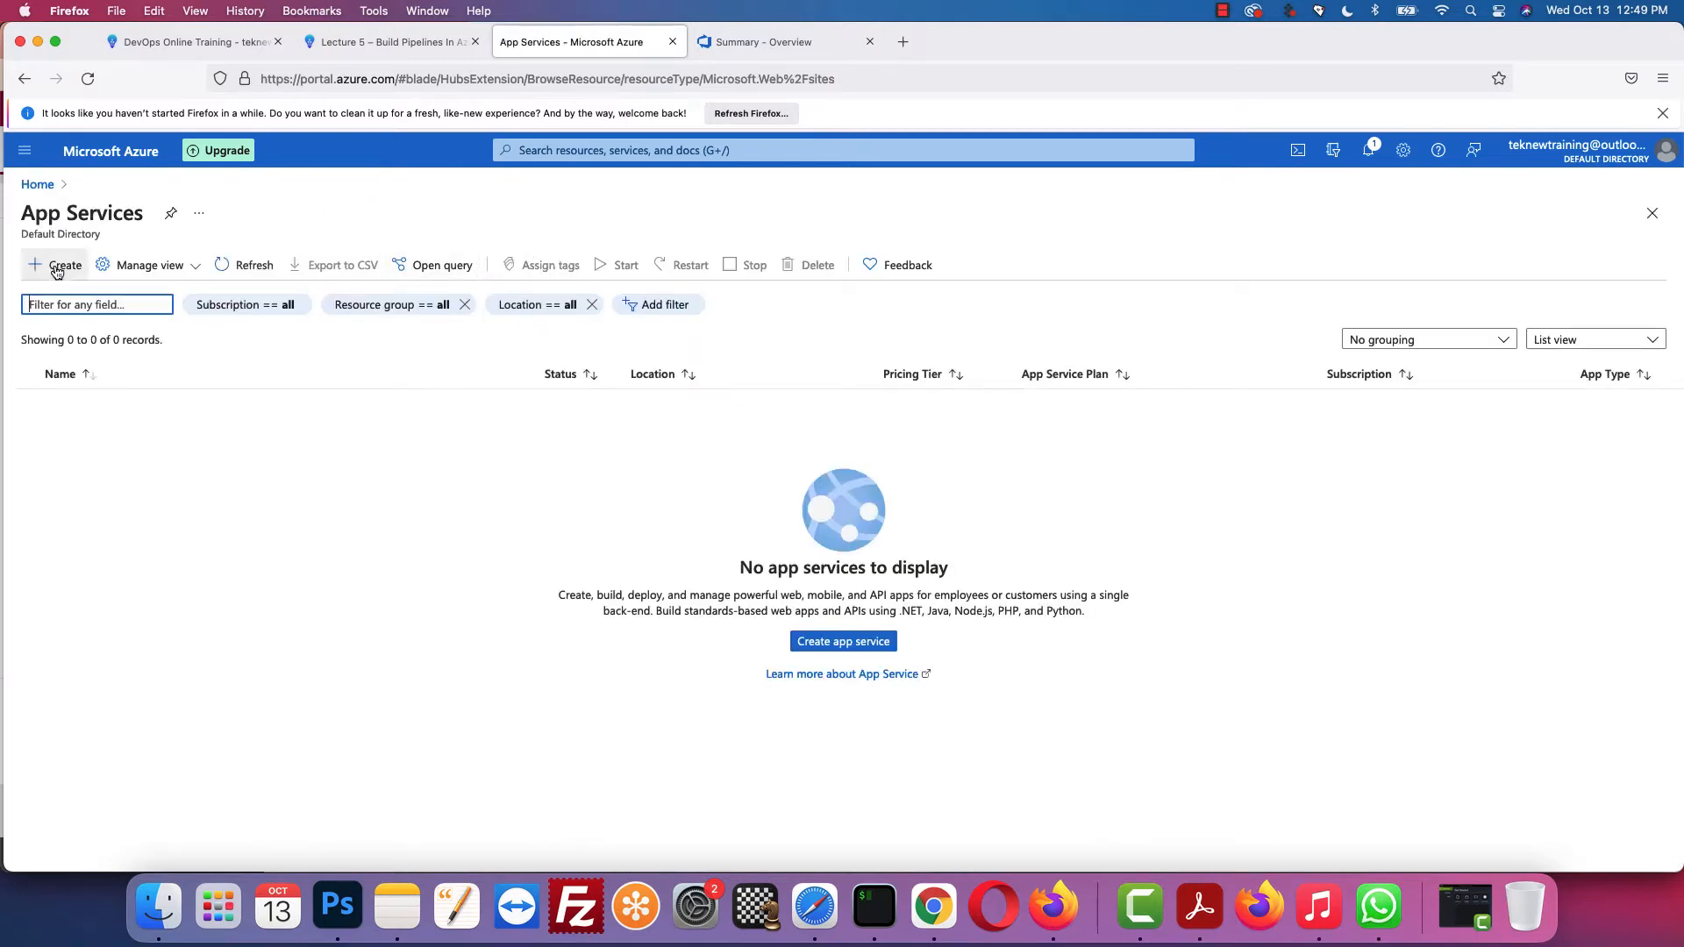
pyautogui.click(862, 645)
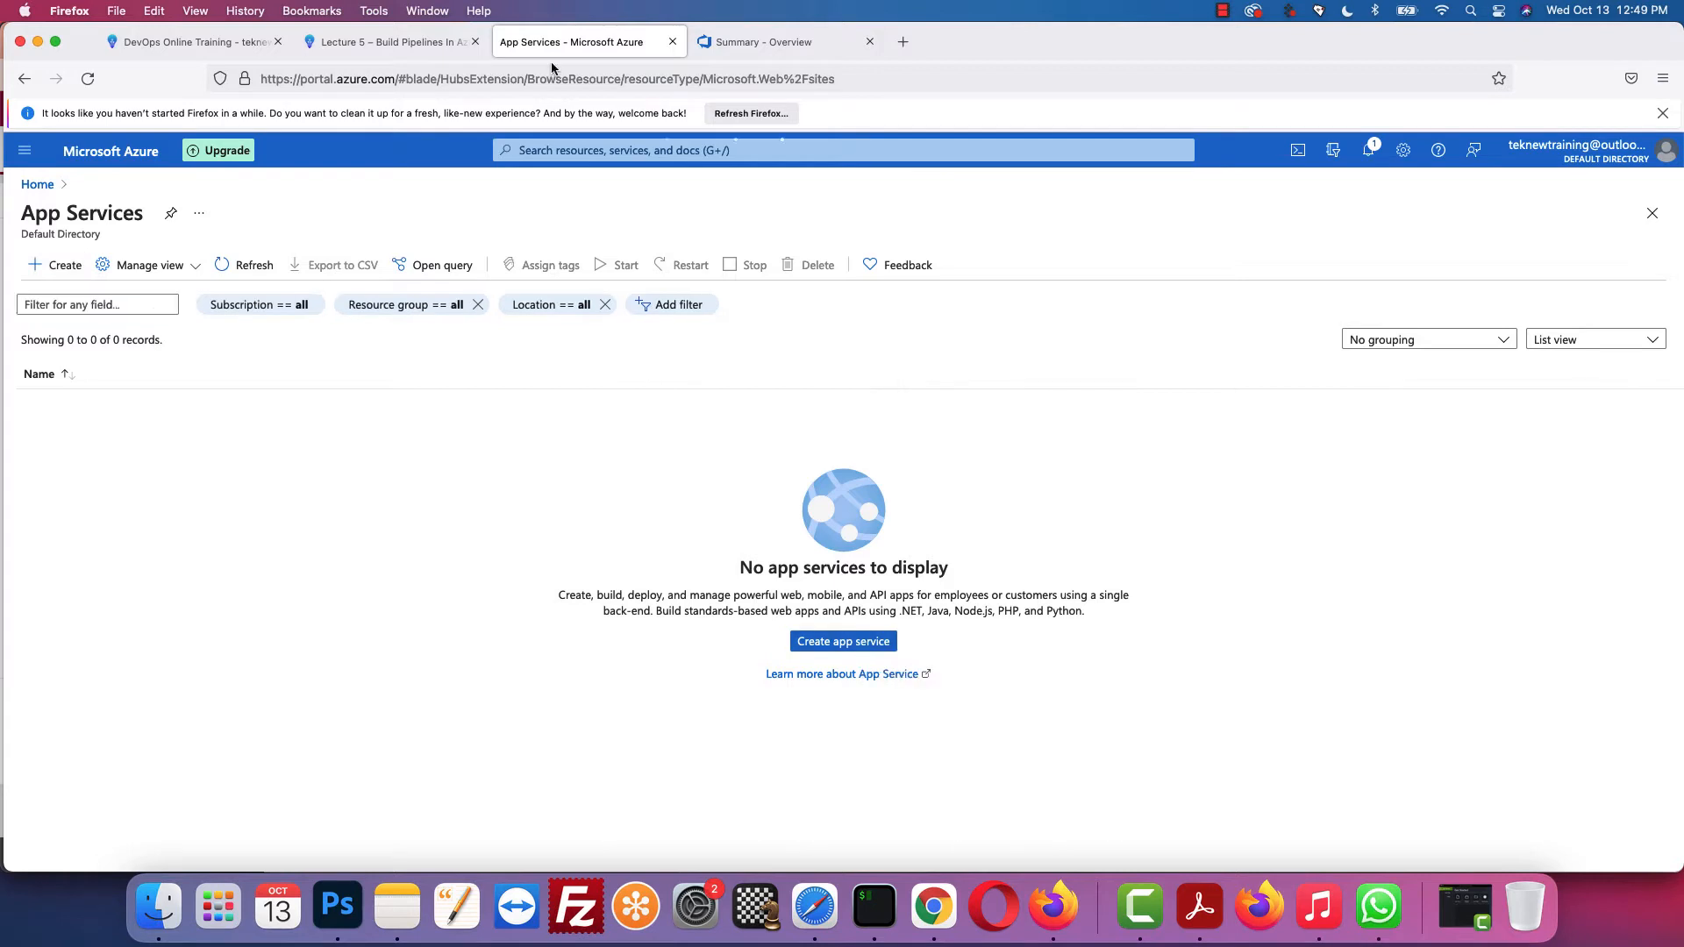
pyautogui.click(412, 35)
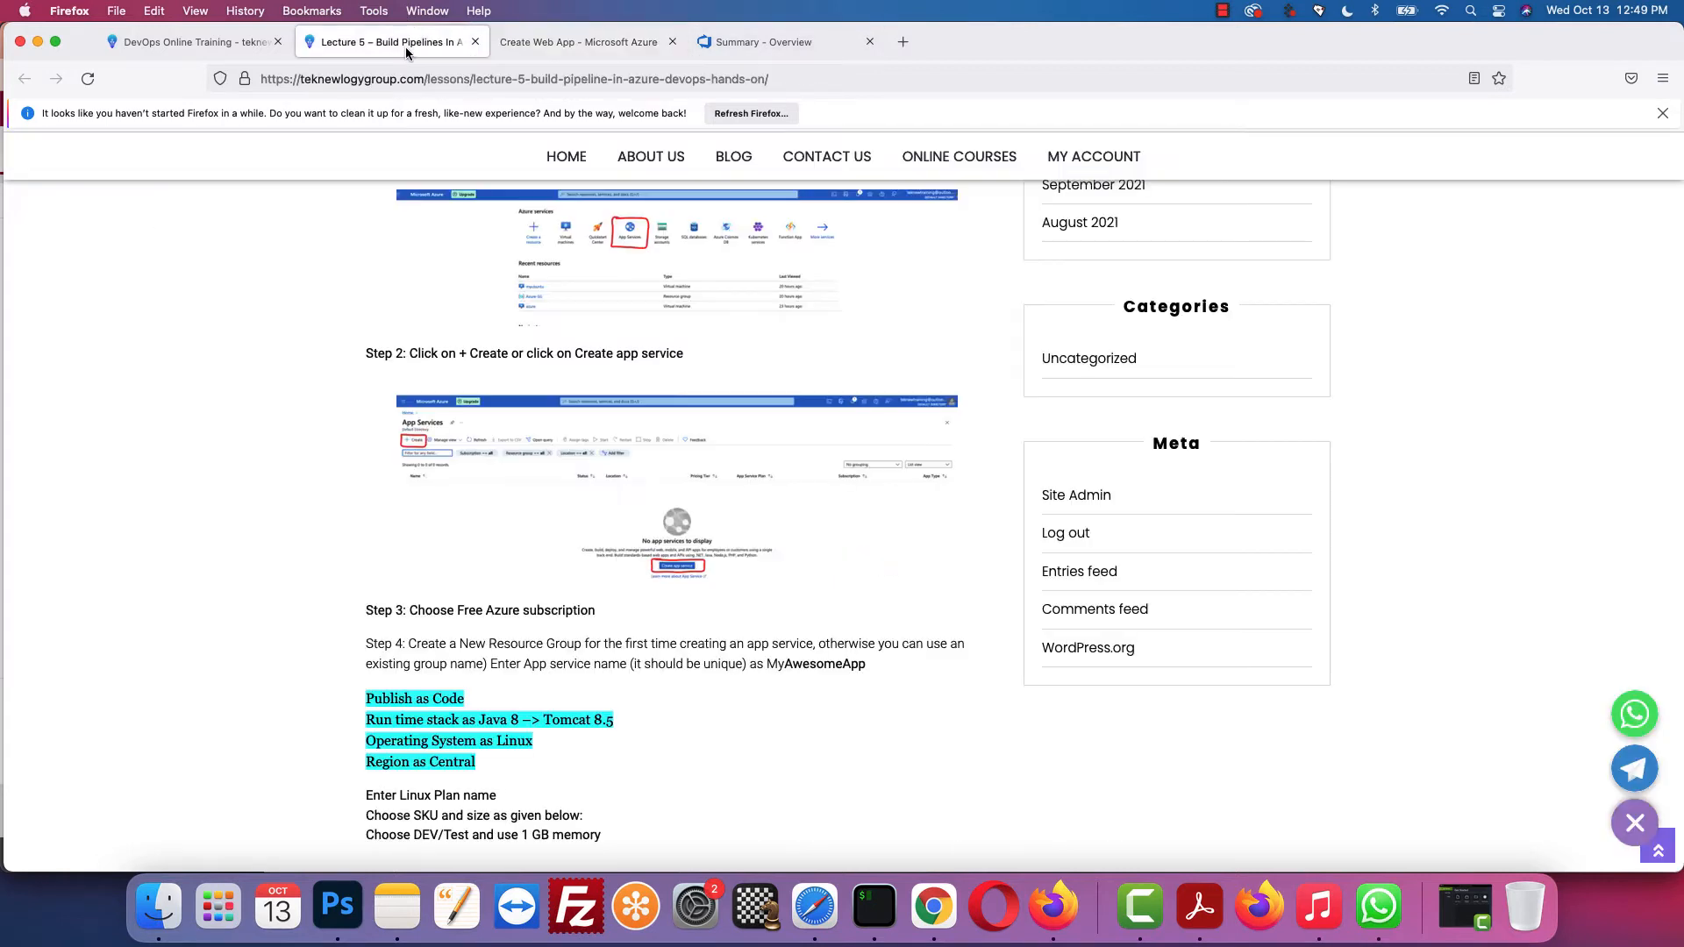
pyautogui.scroll(-3, 690, 491)
pyautogui.scroll(-1, 690, 491)
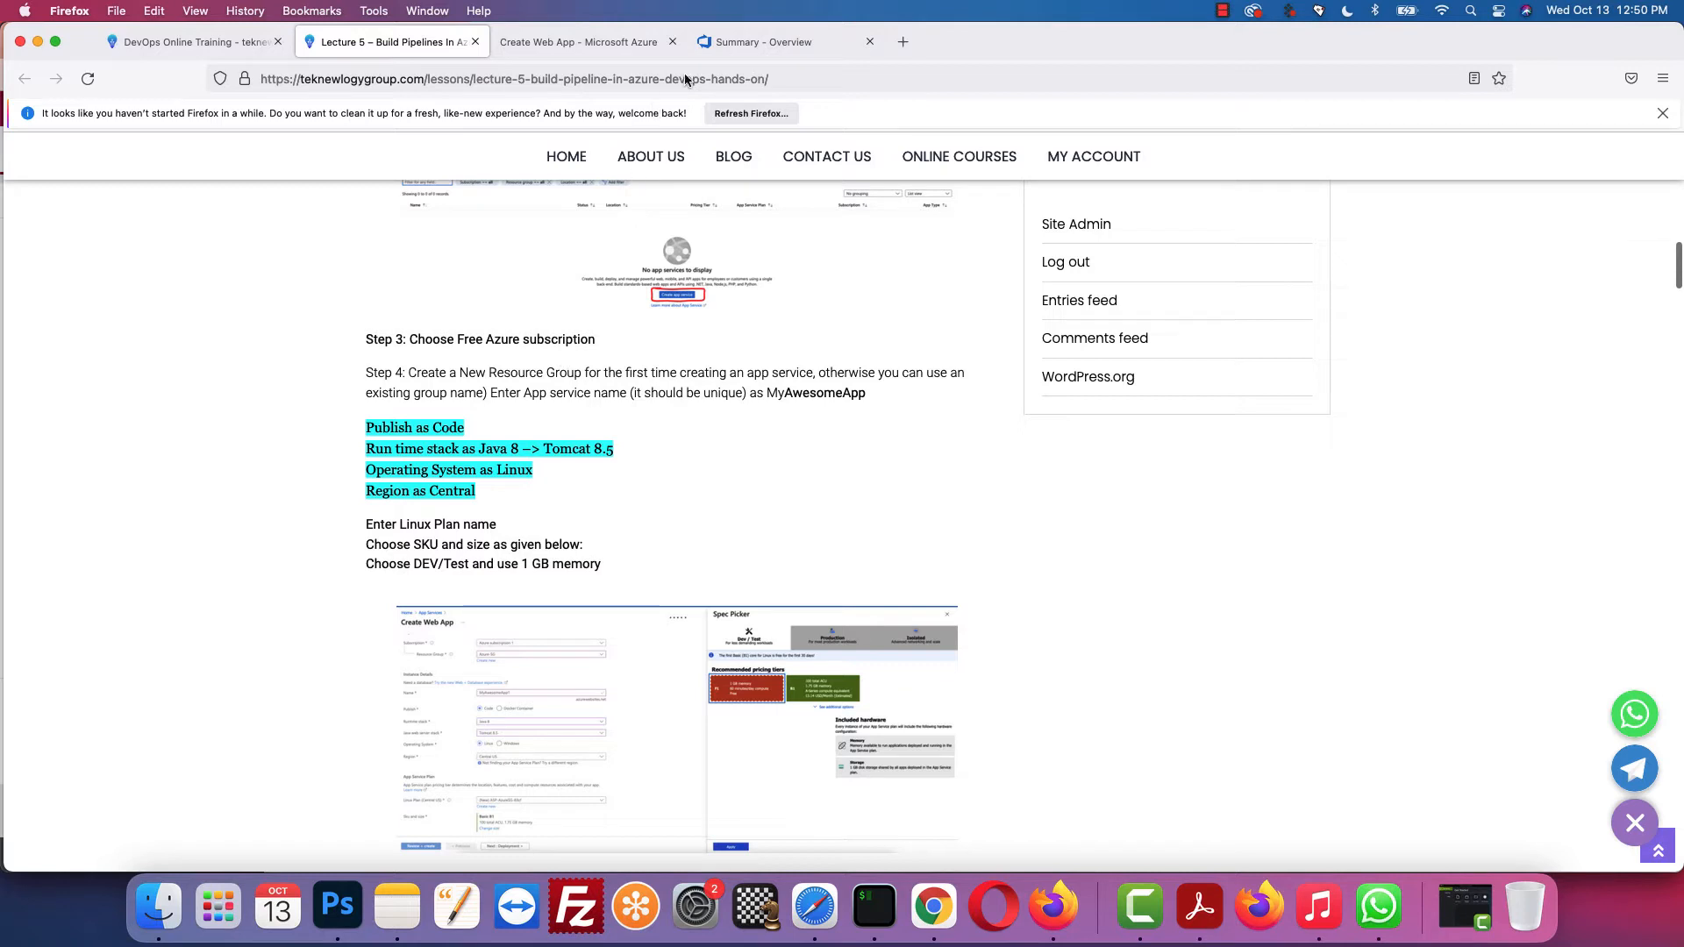
pyautogui.click(608, 46)
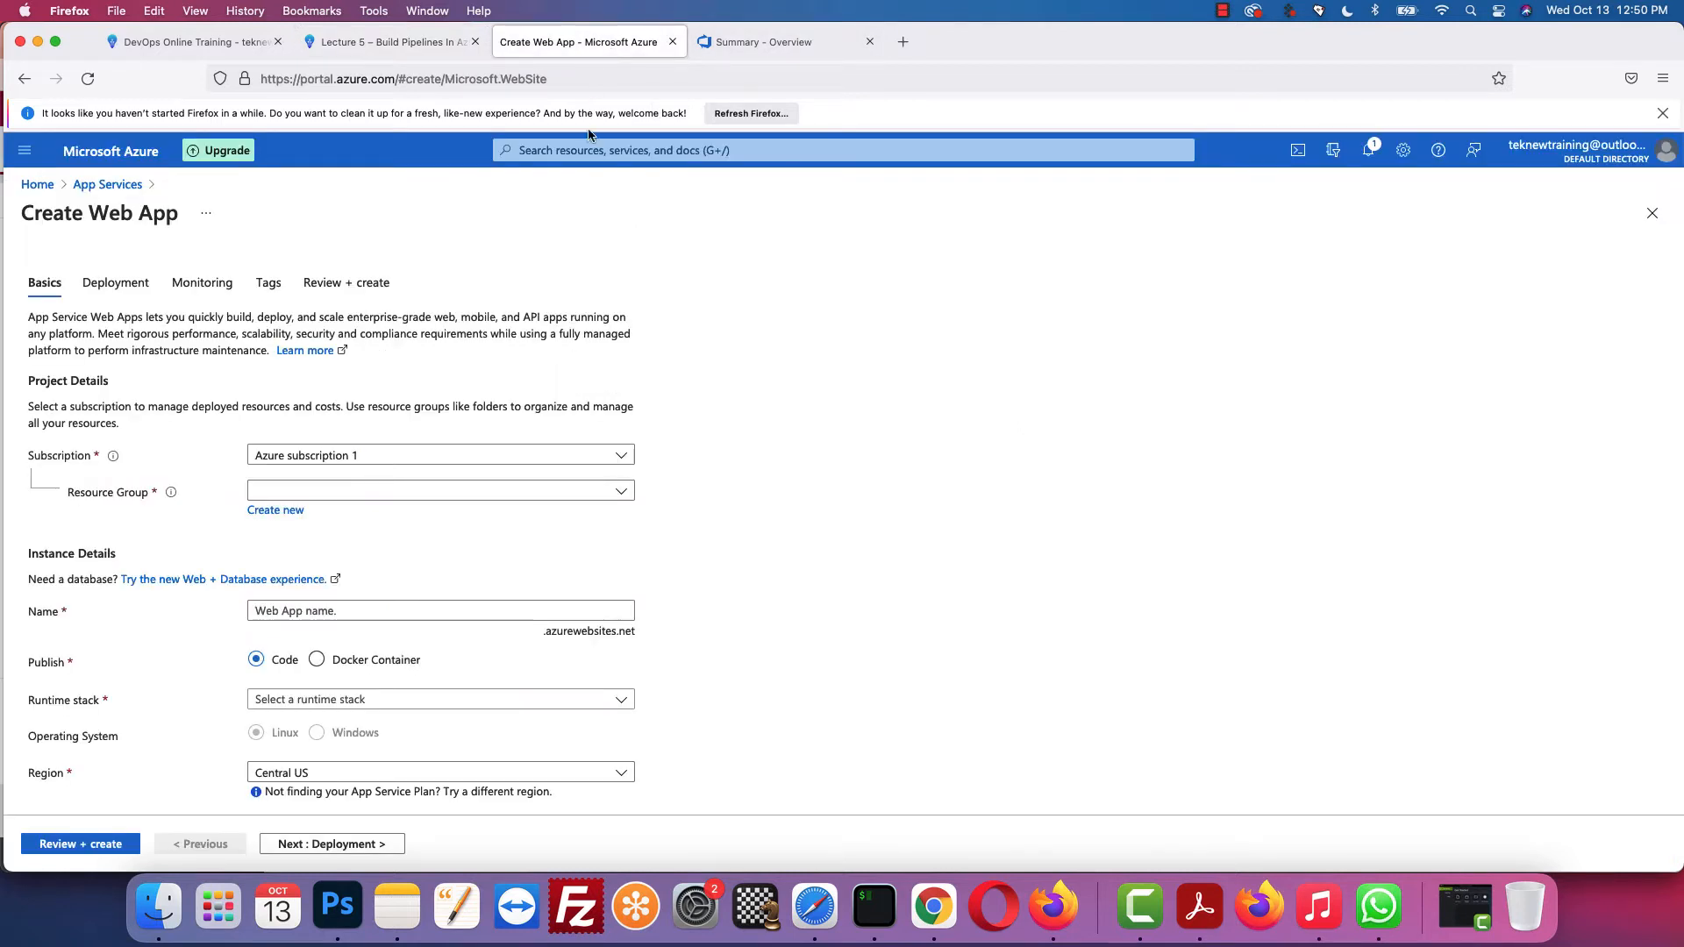
# Step: Choose Azure subscription 1 and the existing Azure-SG resource group for the new web app
pyautogui.click(597, 456)
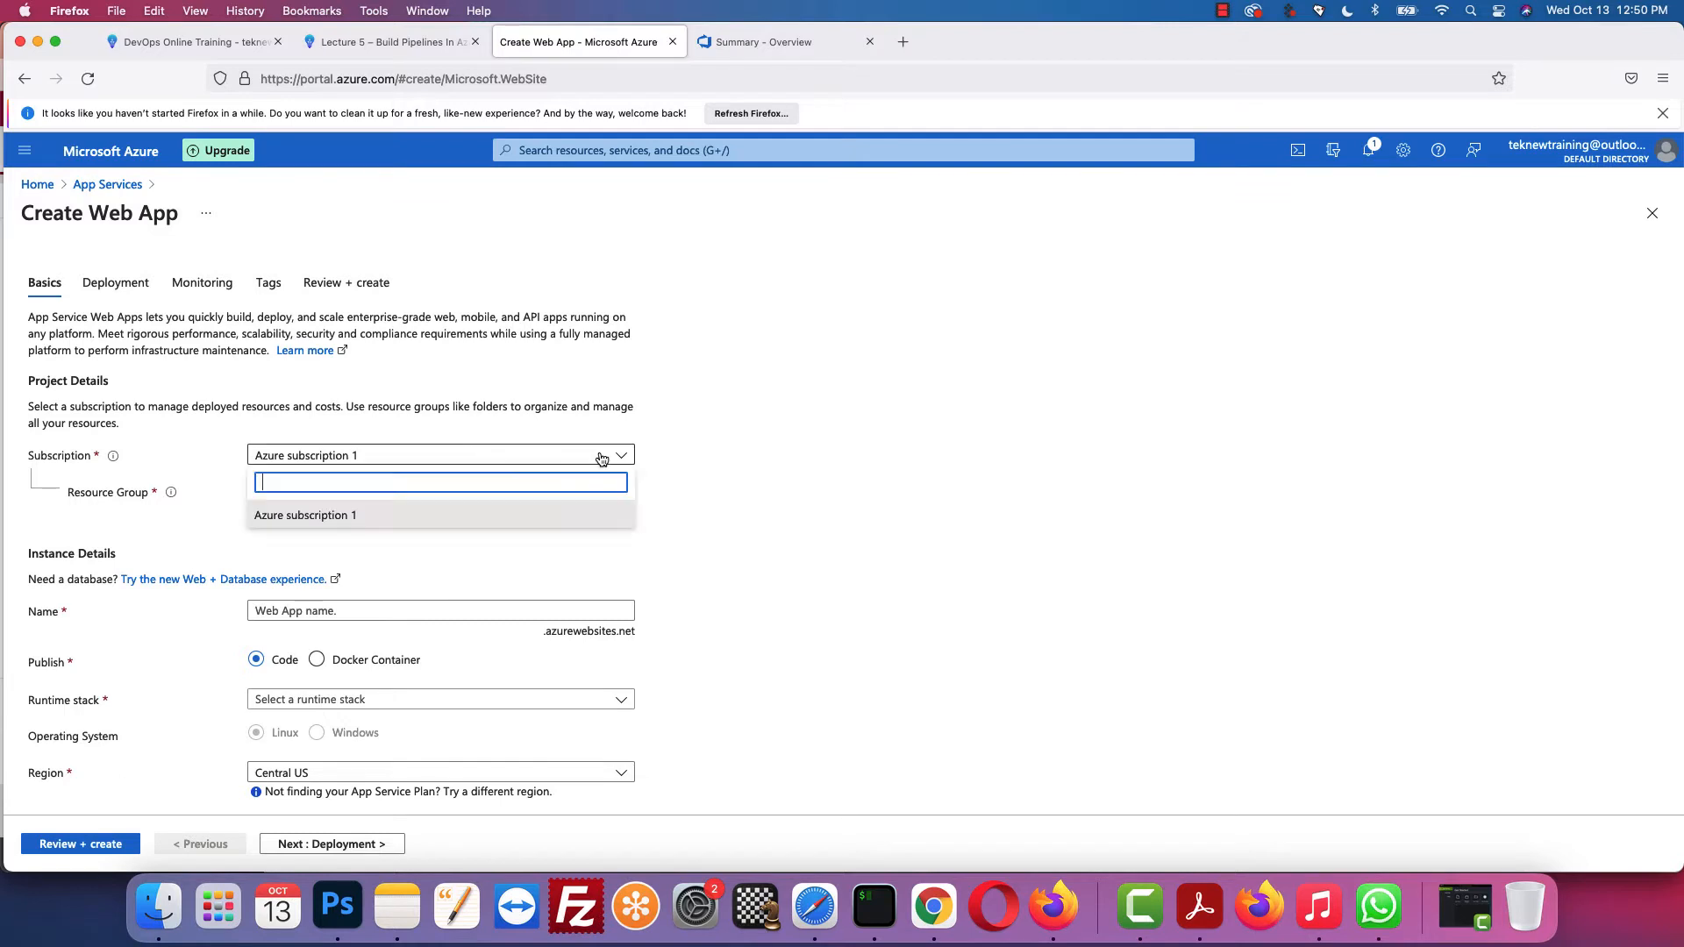
pyautogui.click(317, 508)
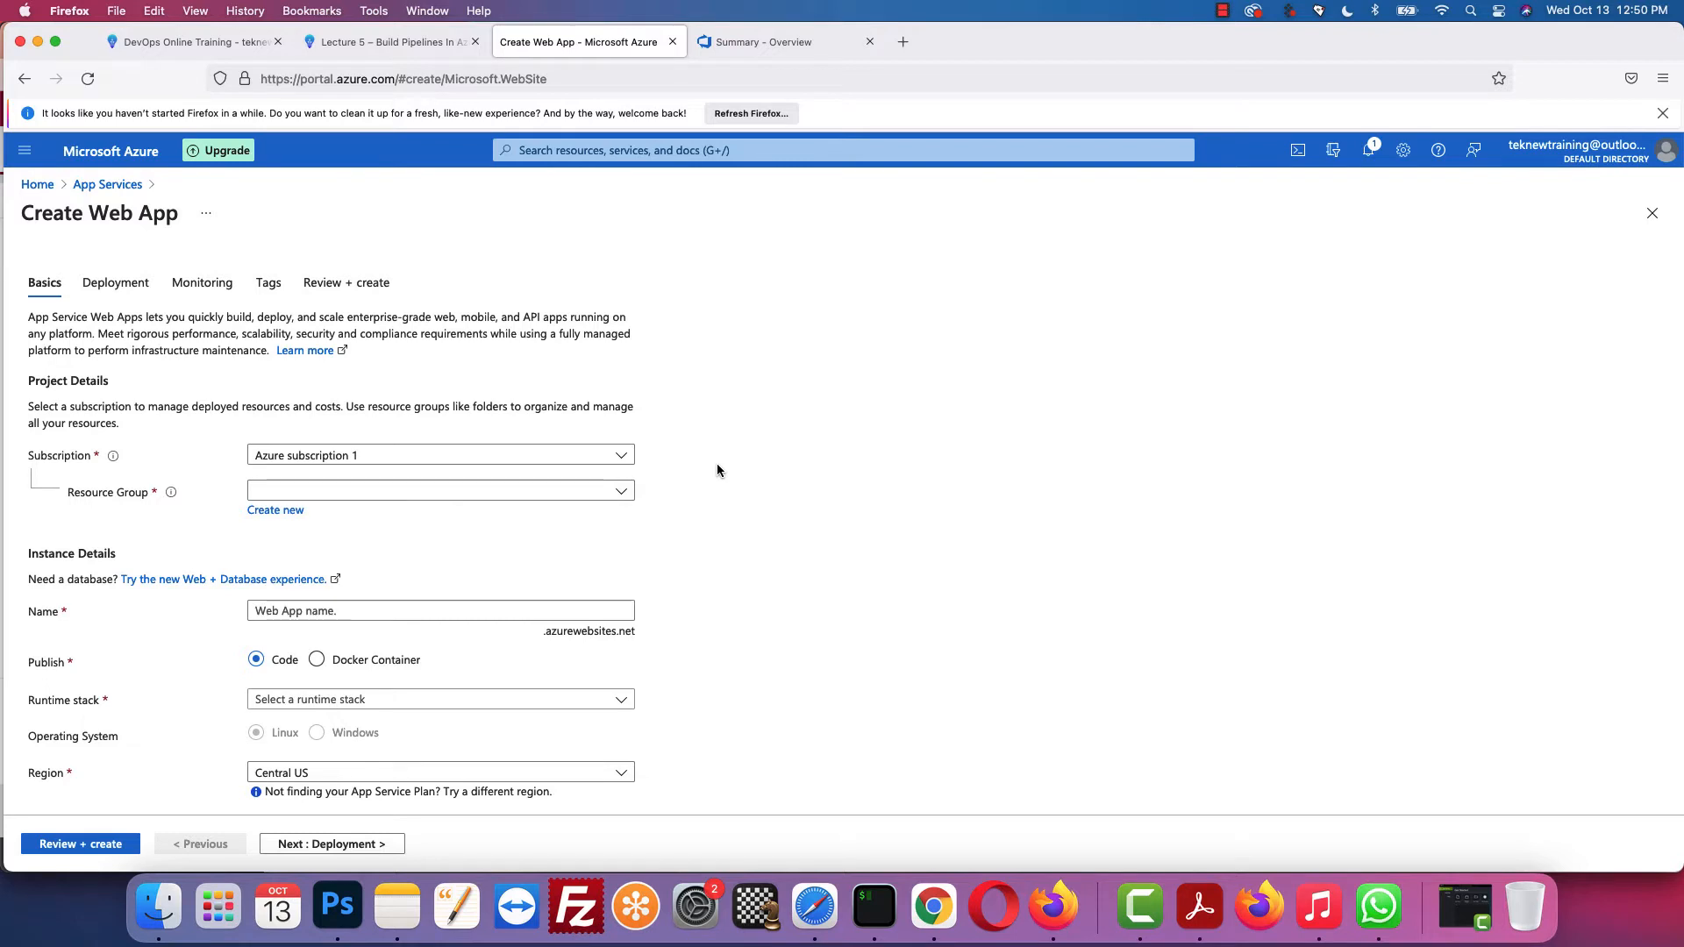
pyautogui.click(620, 492)
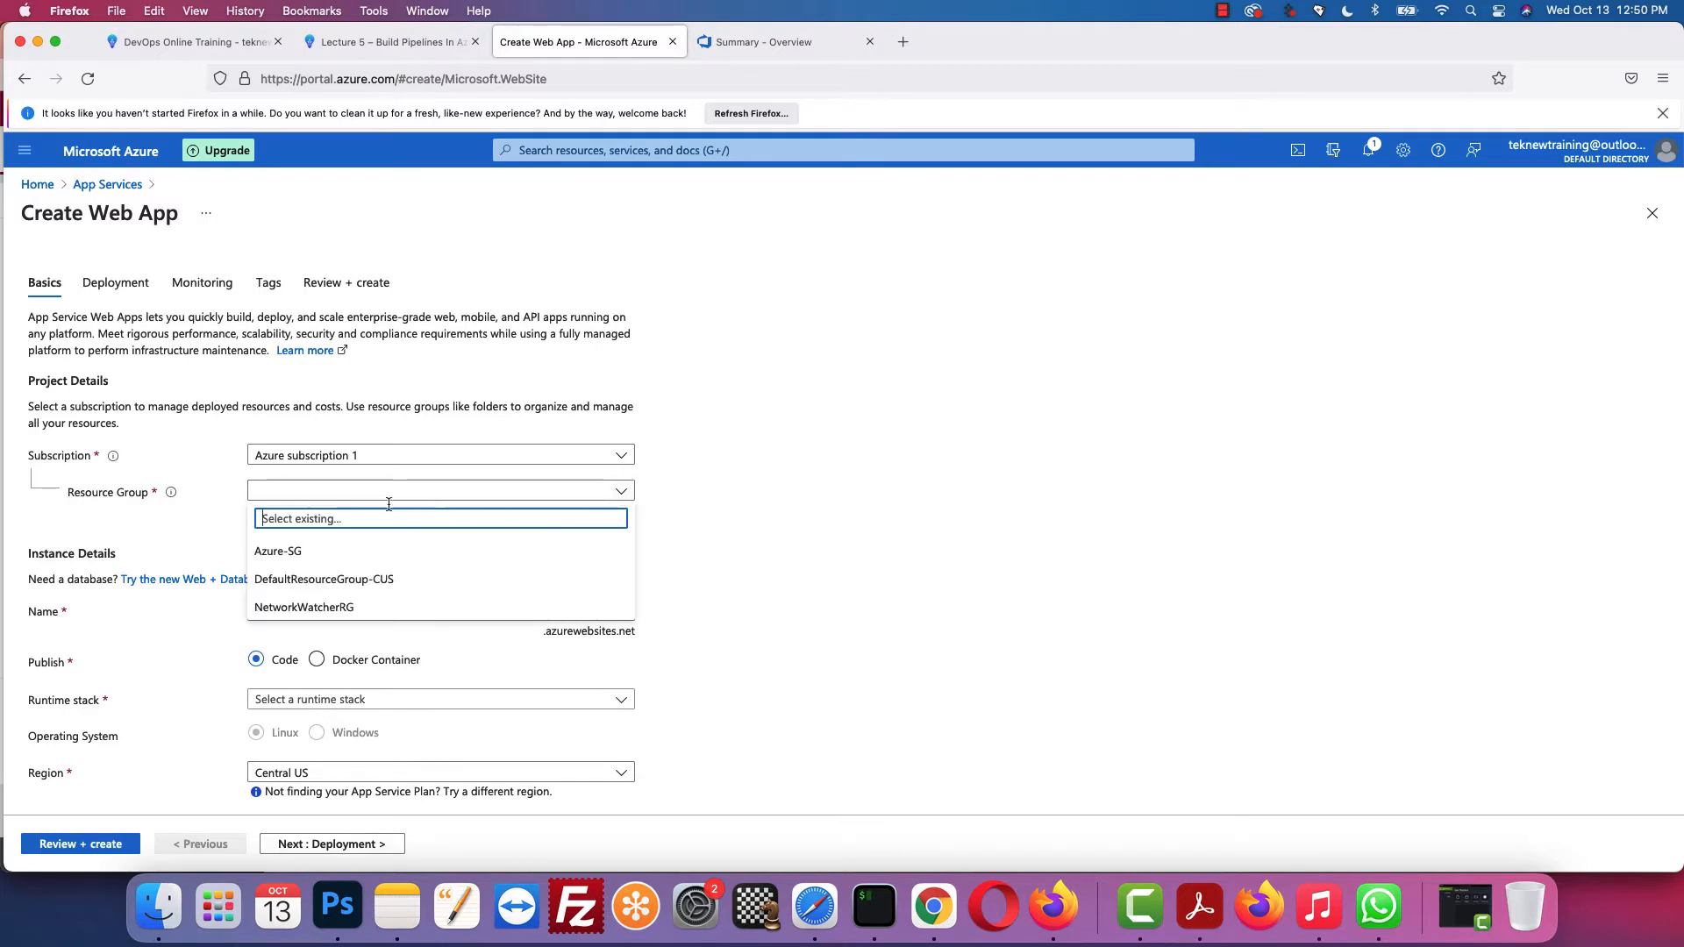
pyautogui.click(329, 562)
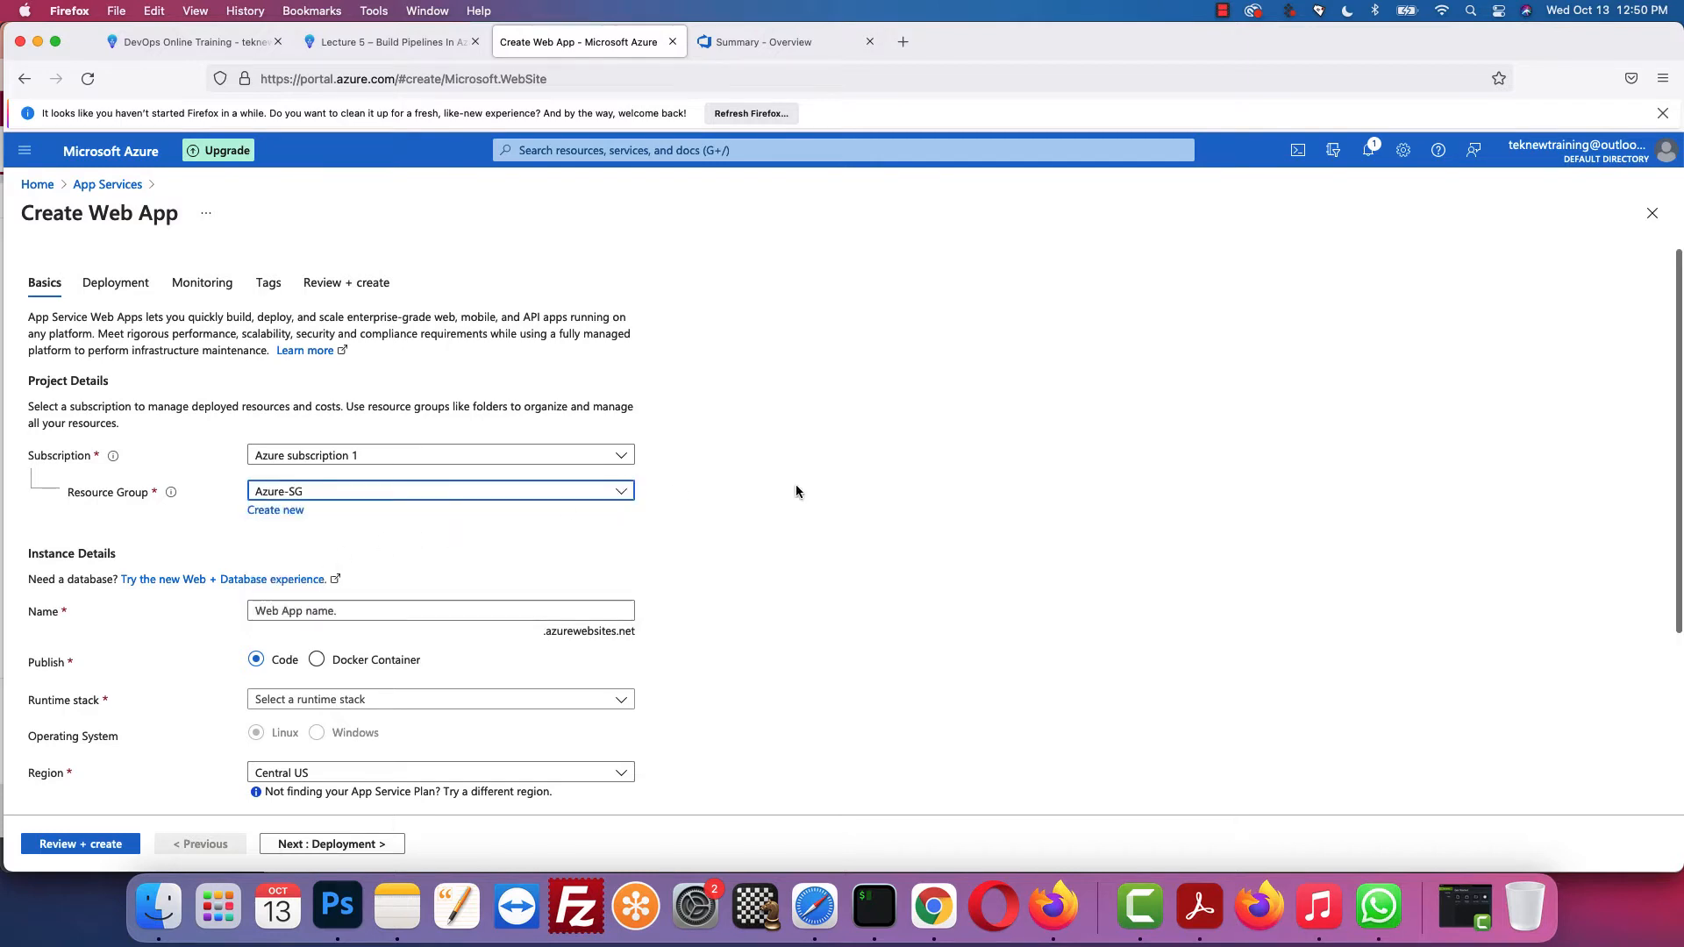
pyautogui.scroll(-4, 796, 491)
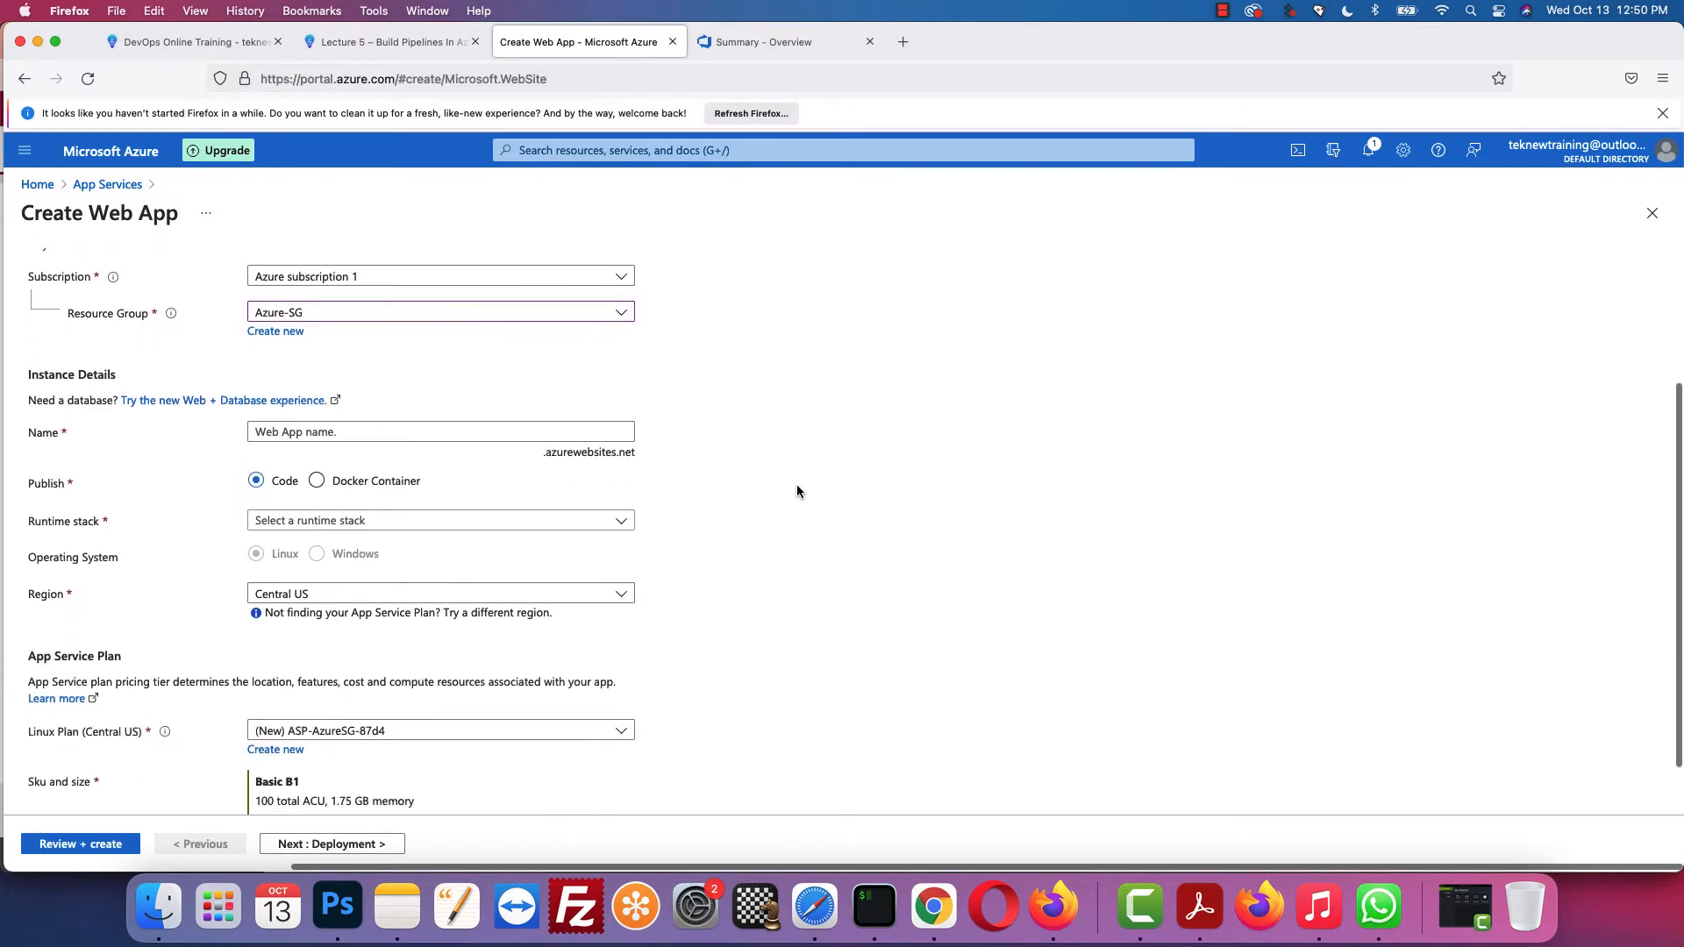
pyautogui.scroll(-1, 796, 490)
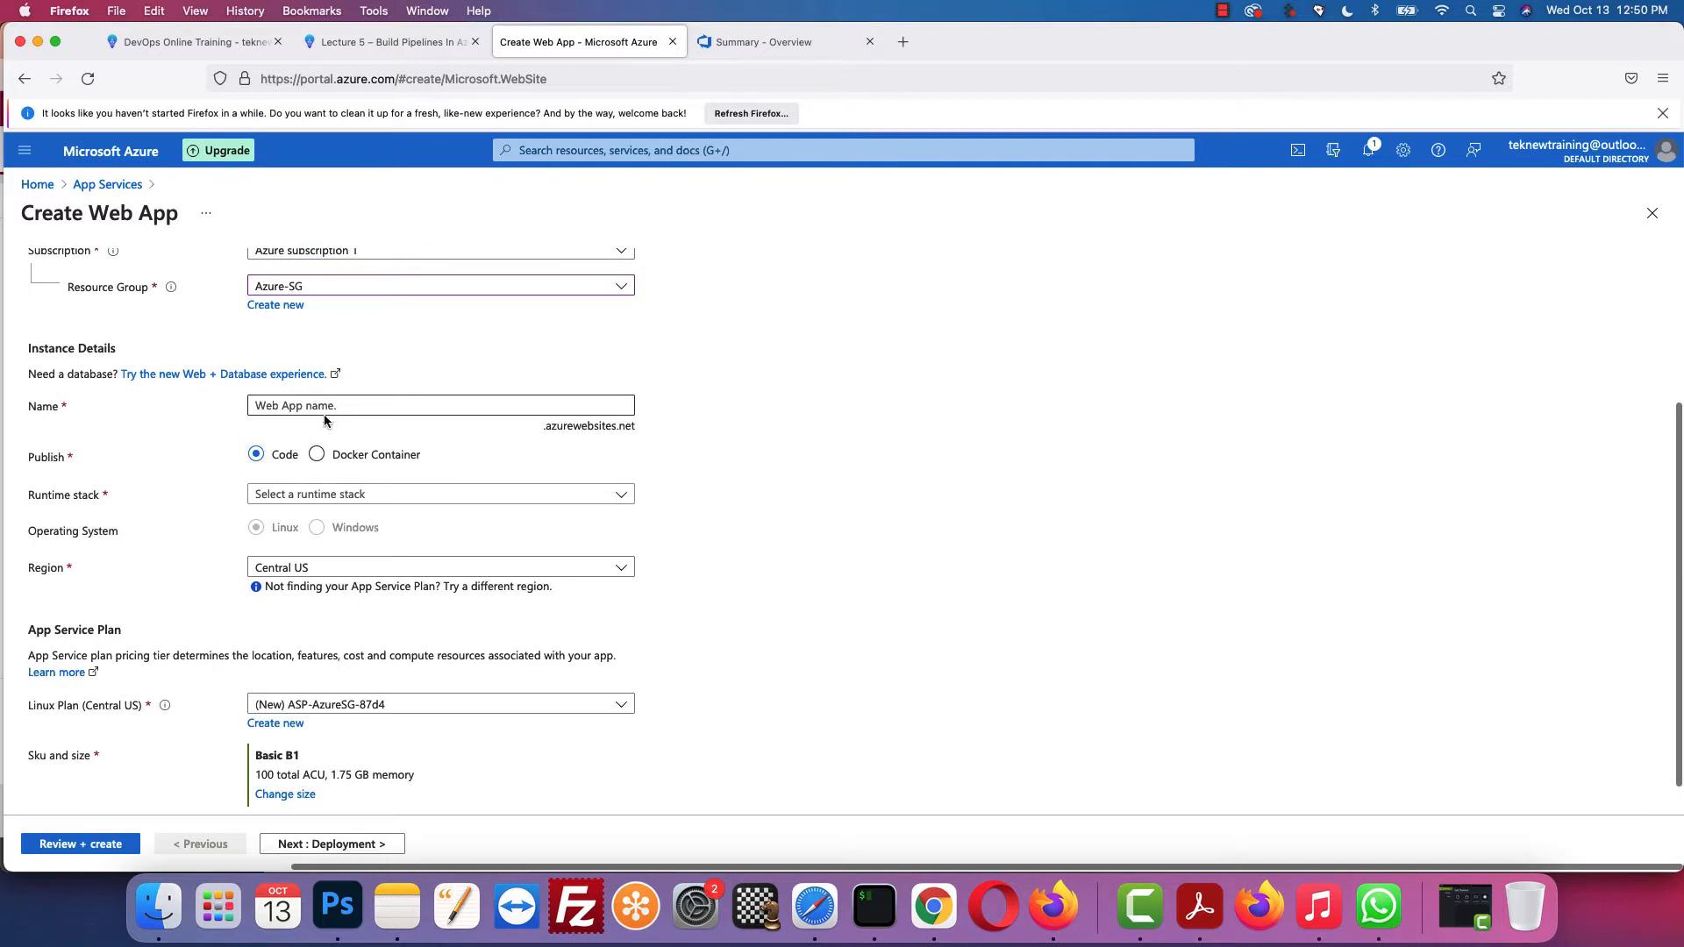
pyautogui.click(414, 44)
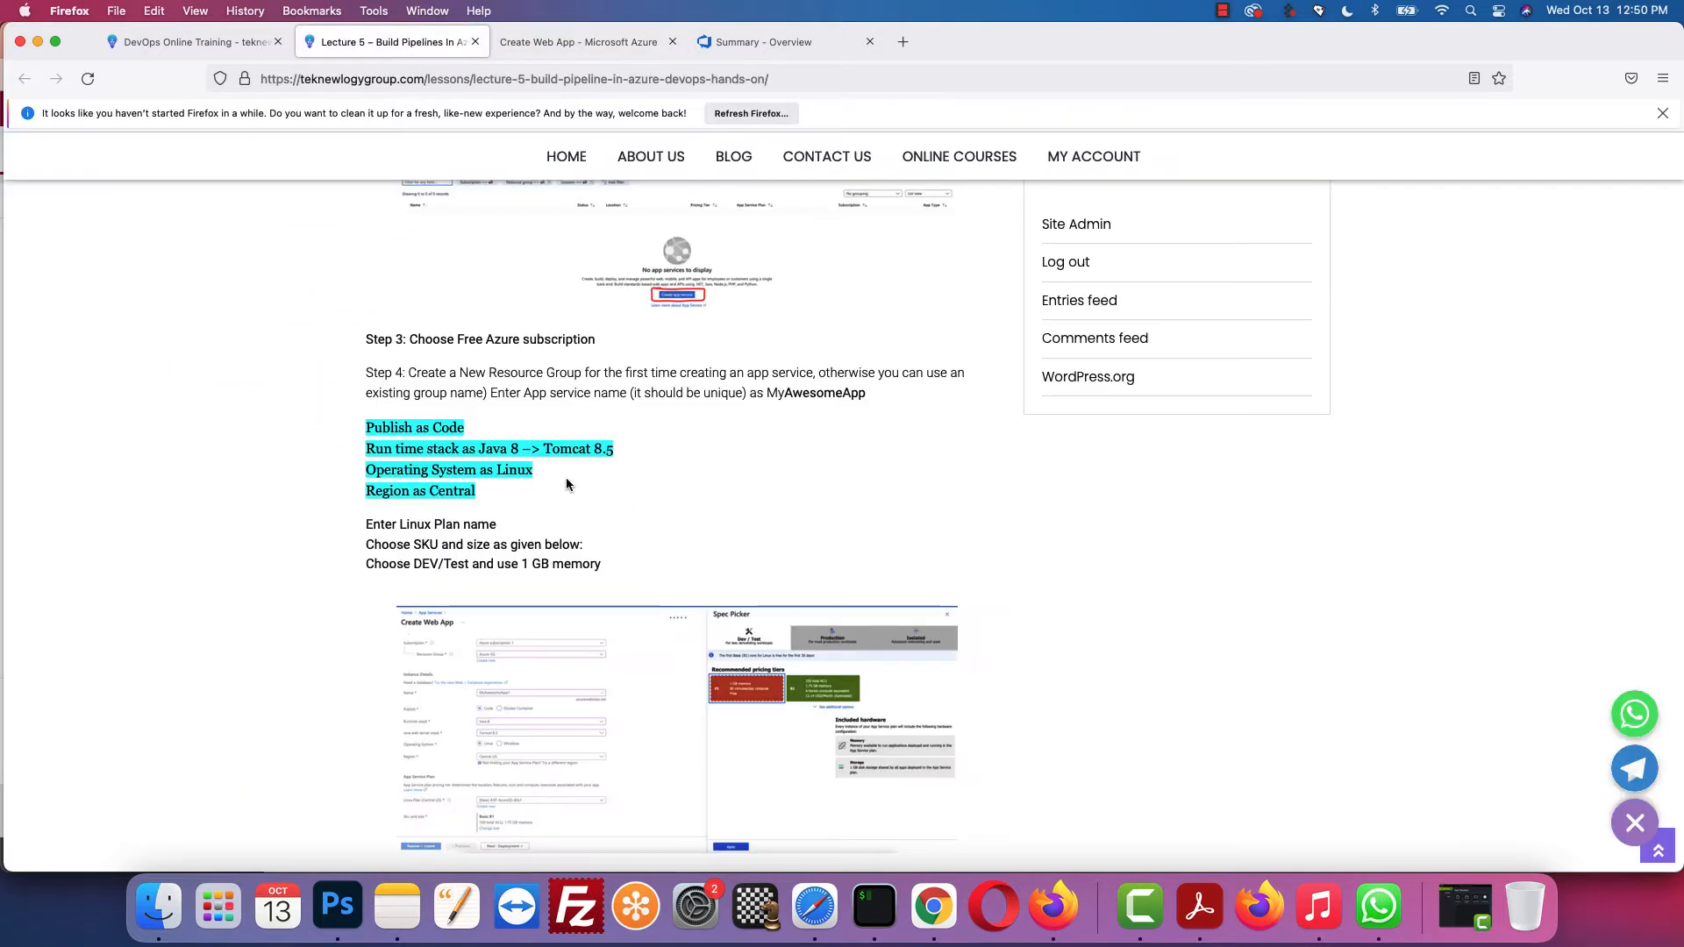
# Step: Copy 'MyAwesomeApp' from the lesson's Step 4 and put the cursor in the web app Name field
pyautogui.scroll(-1, 574, 496)
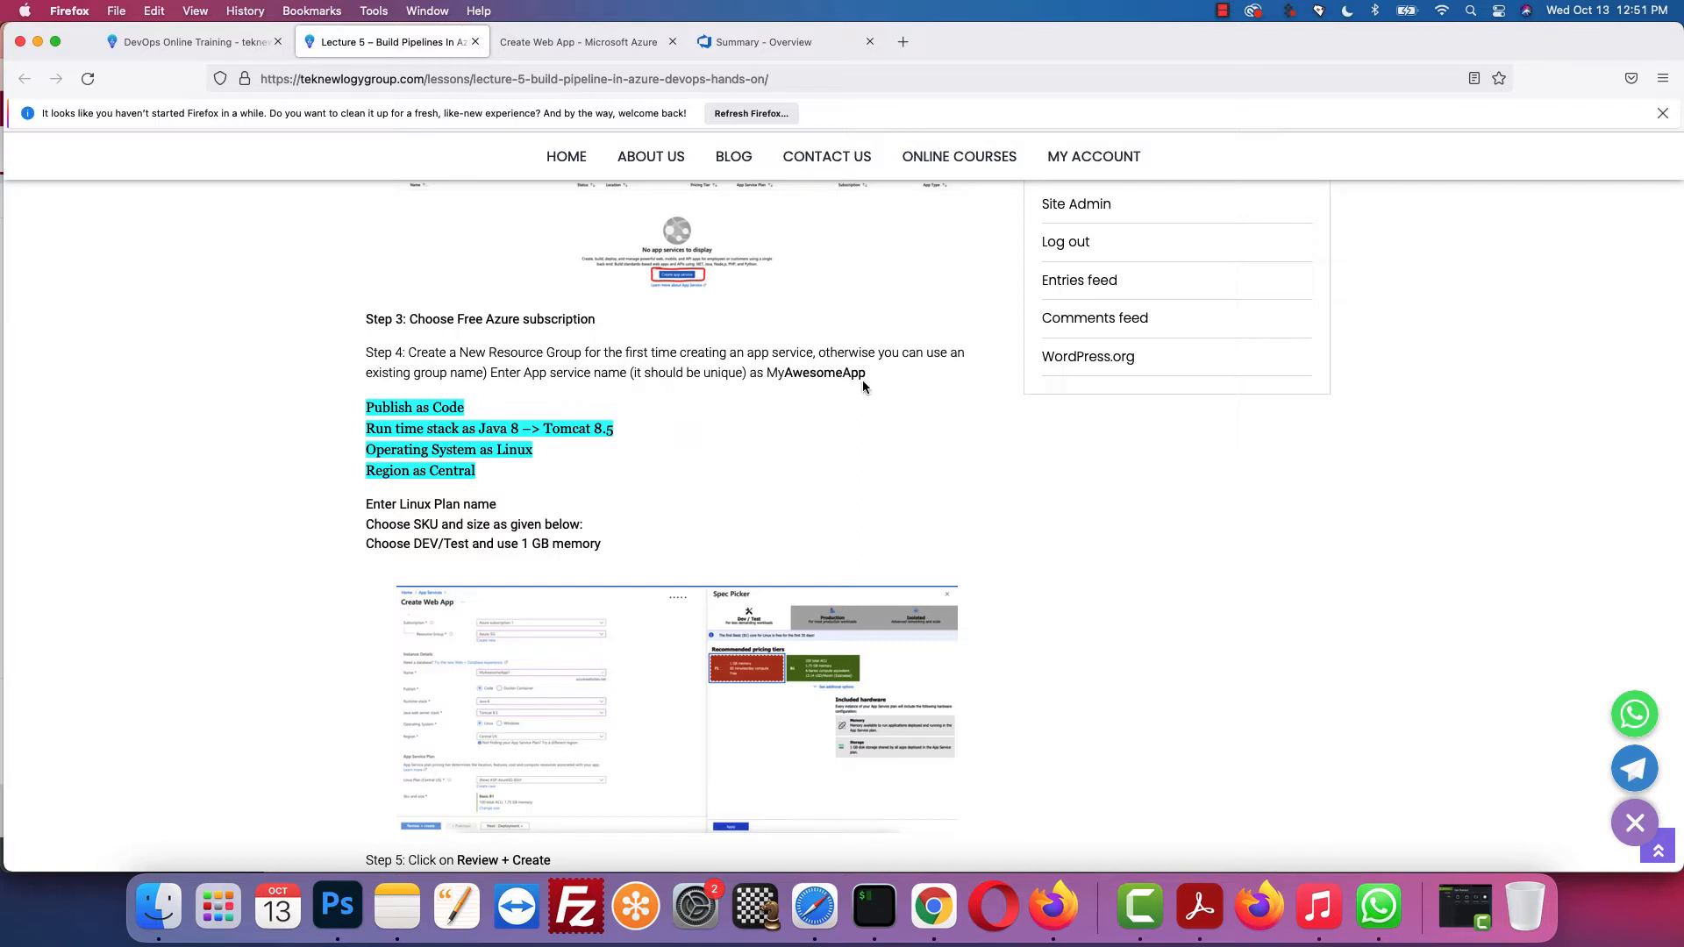
pyautogui.moveTo(866, 373); pyautogui.dragTo(770, 375)
pyautogui.rightClick(770, 374)
pyautogui.click(800, 390)
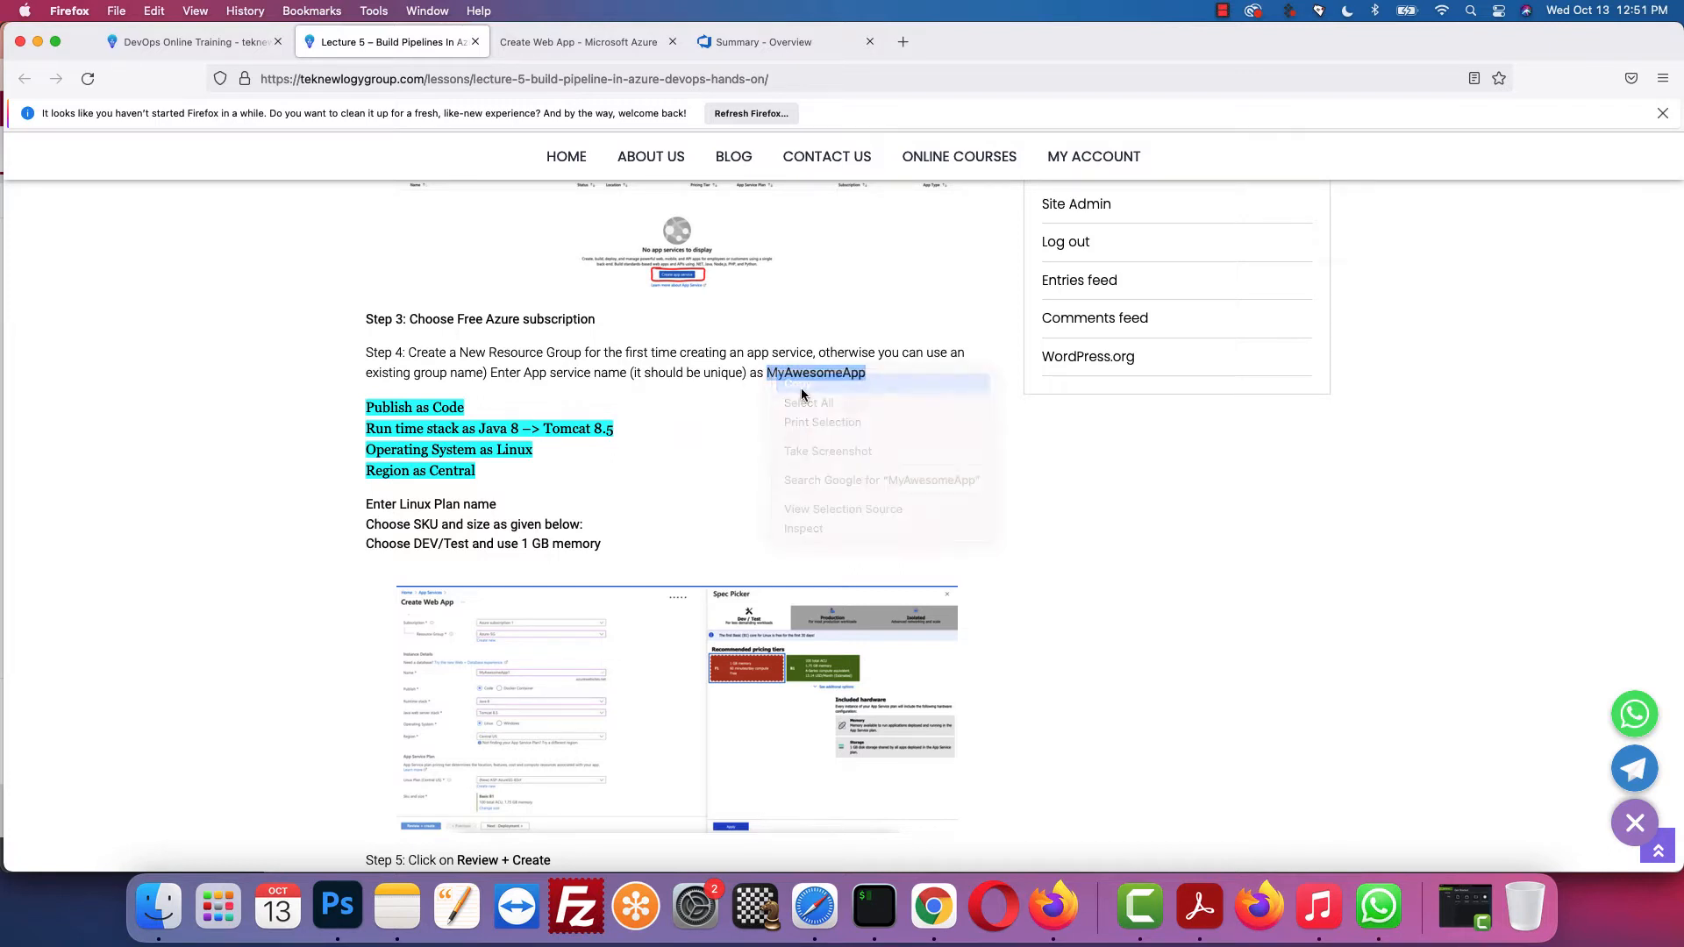
pyautogui.click(593, 46)
pyautogui.click(382, 409)
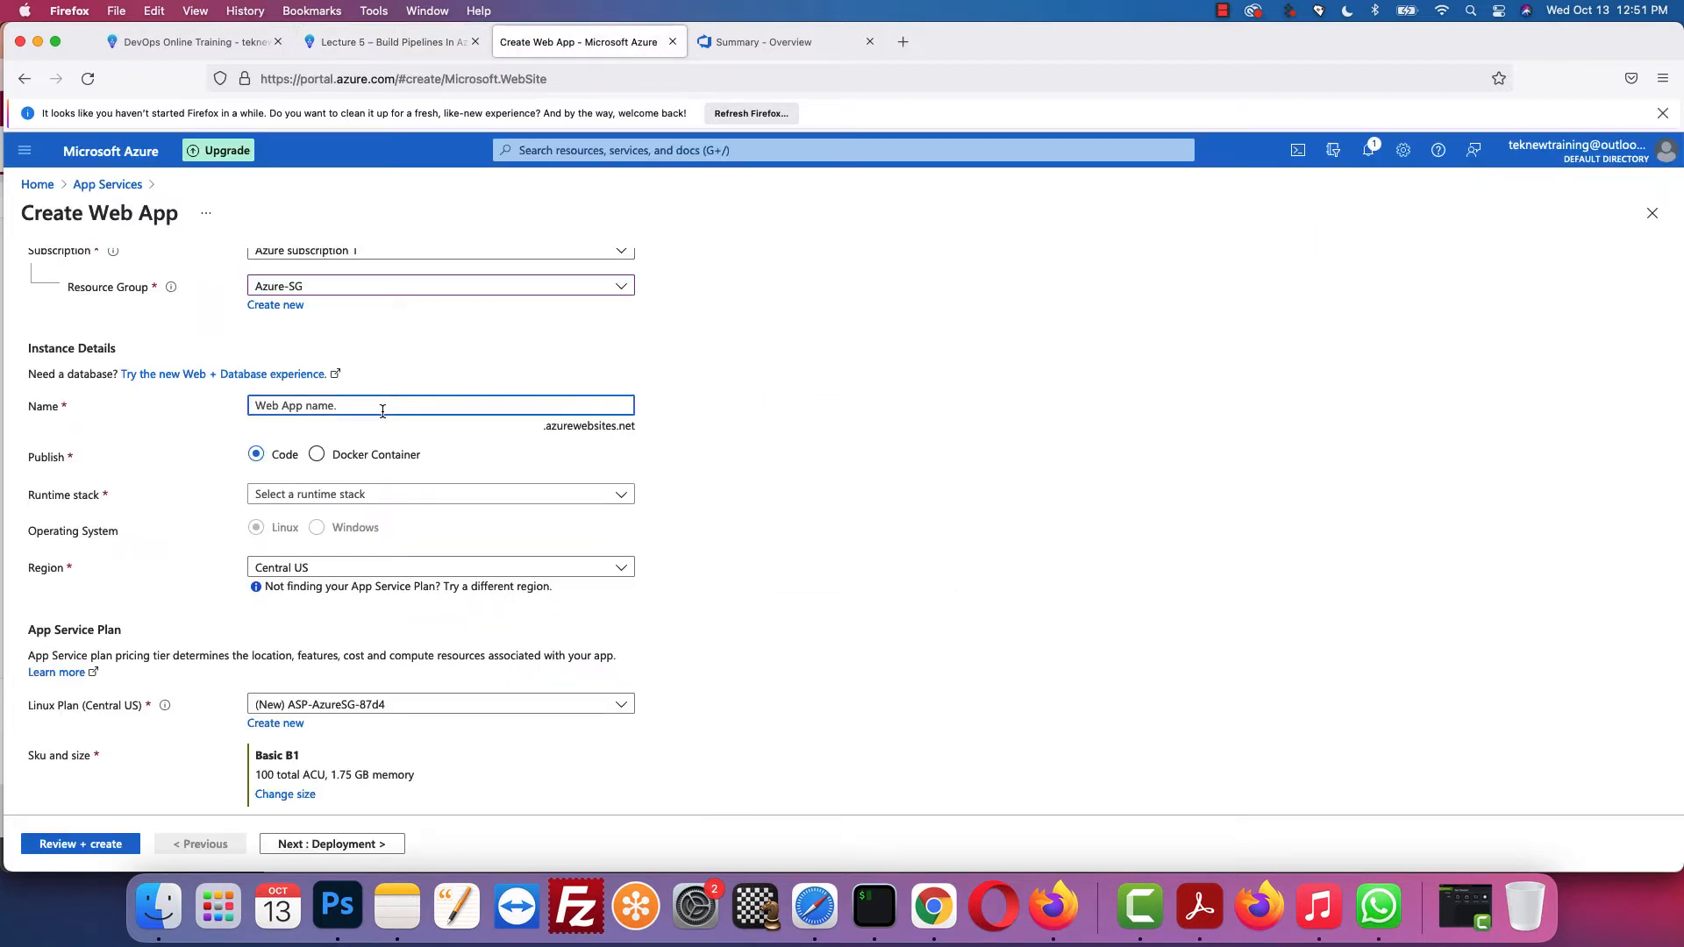
# Step: Name the web app MyAwesomeApp1 by pasting MyAwesomeApp and appending 1
pyautogui.press('cmd+v')
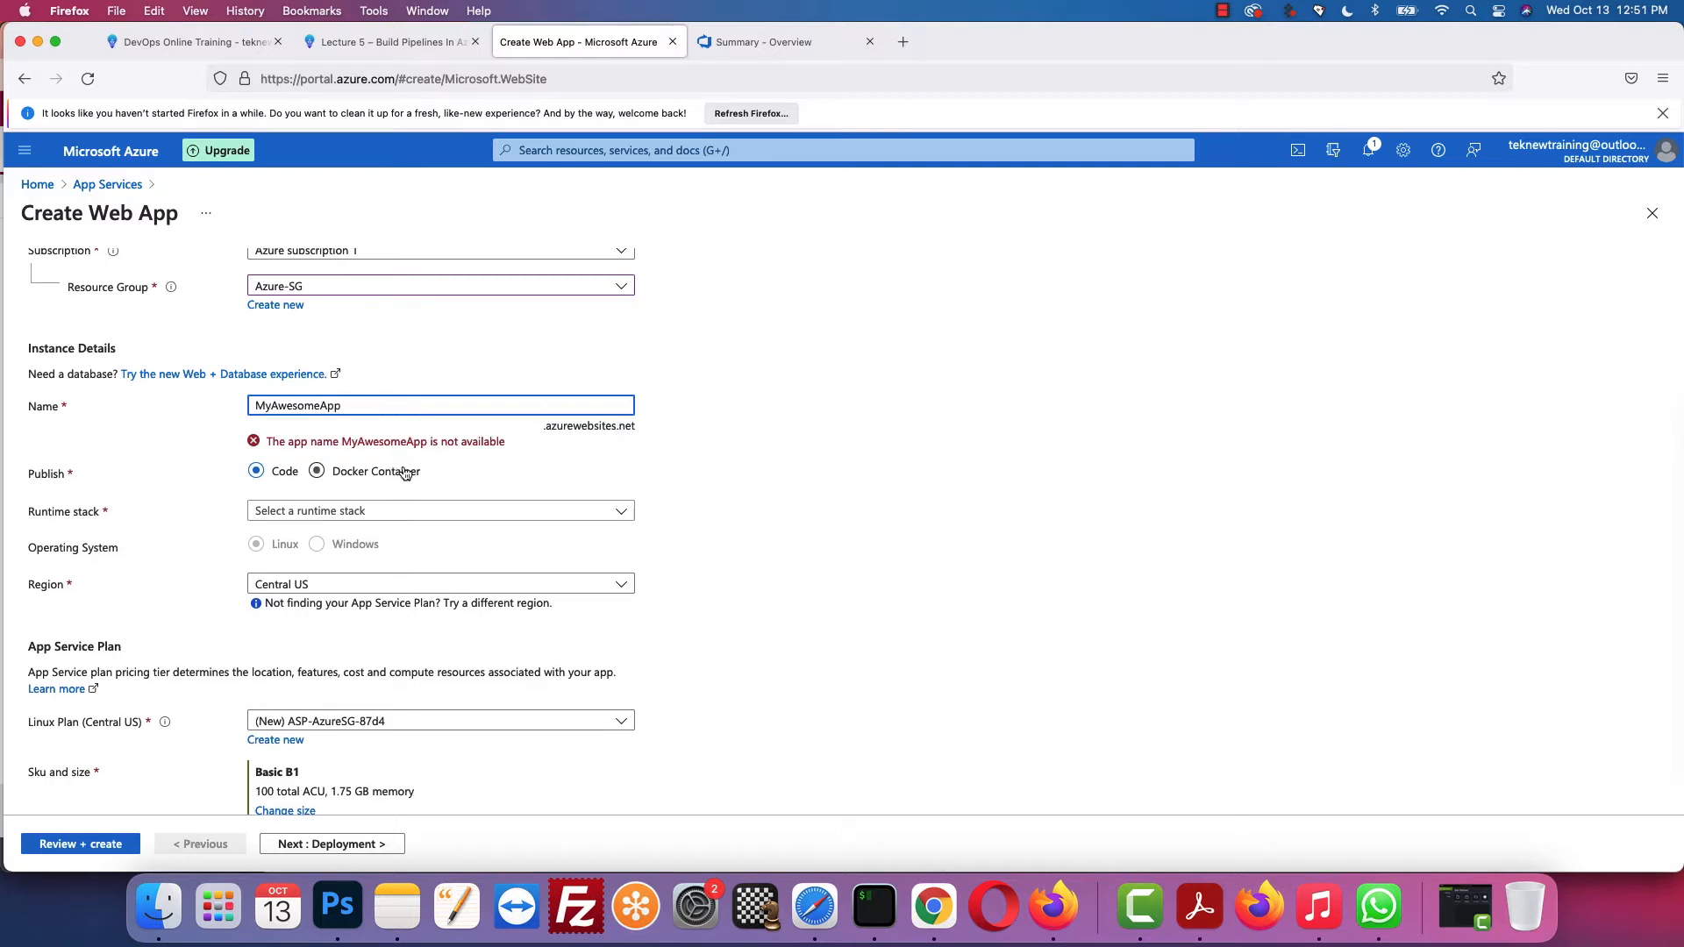
pyautogui.write('1')
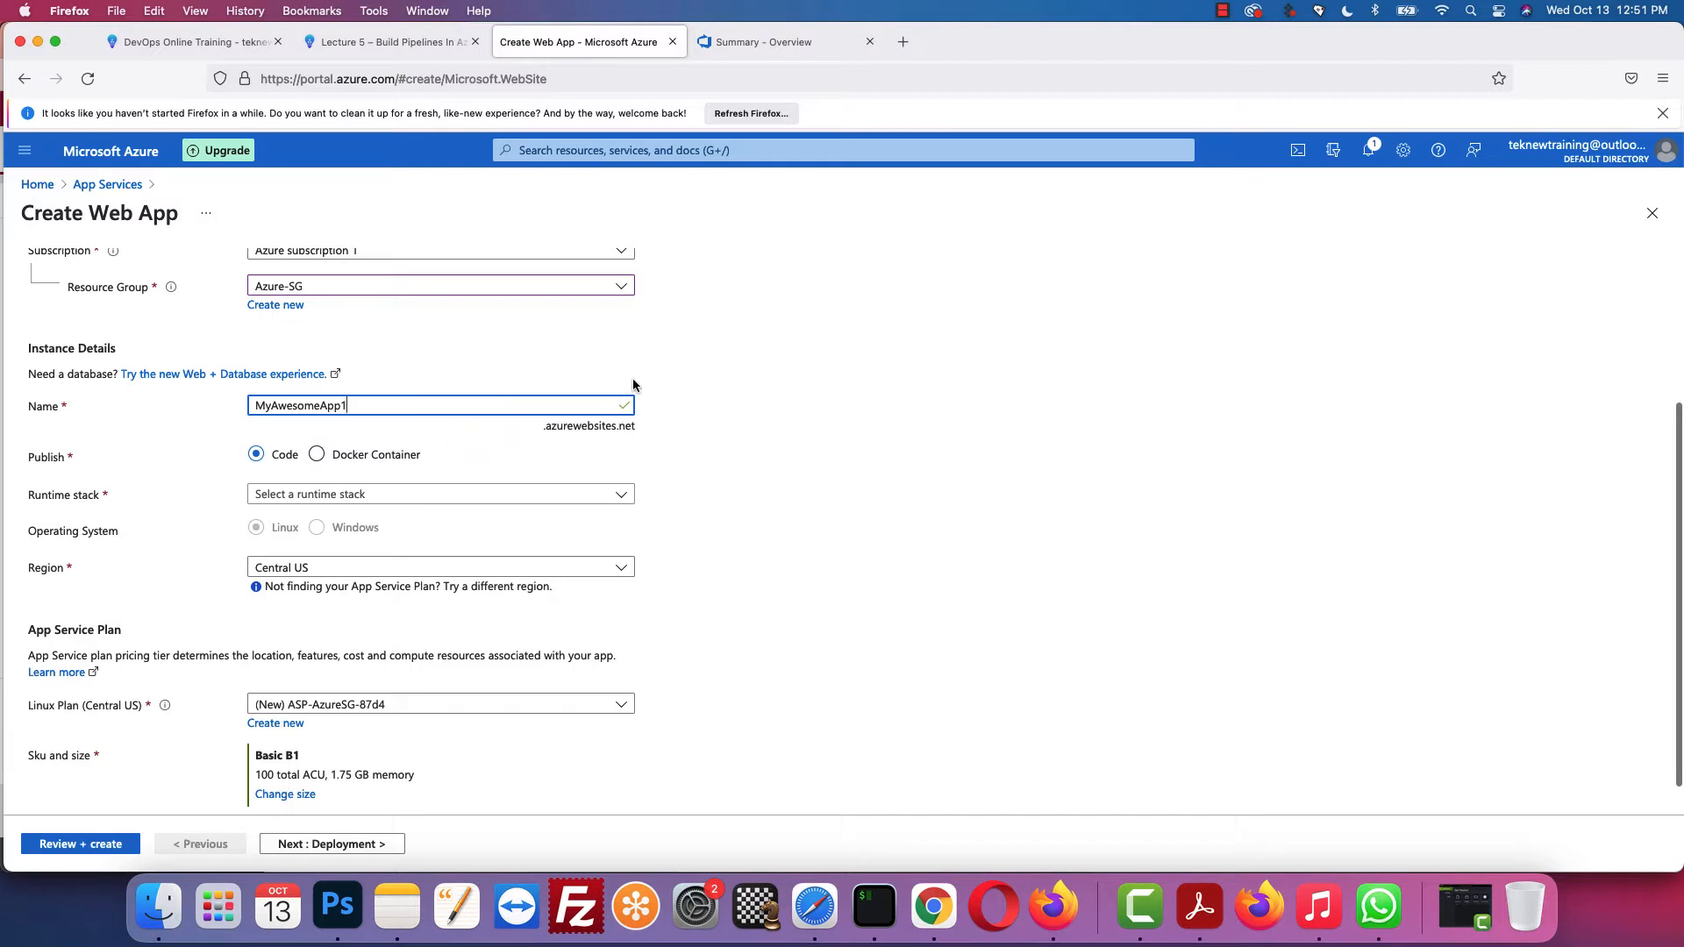
pyautogui.click(744, 355)
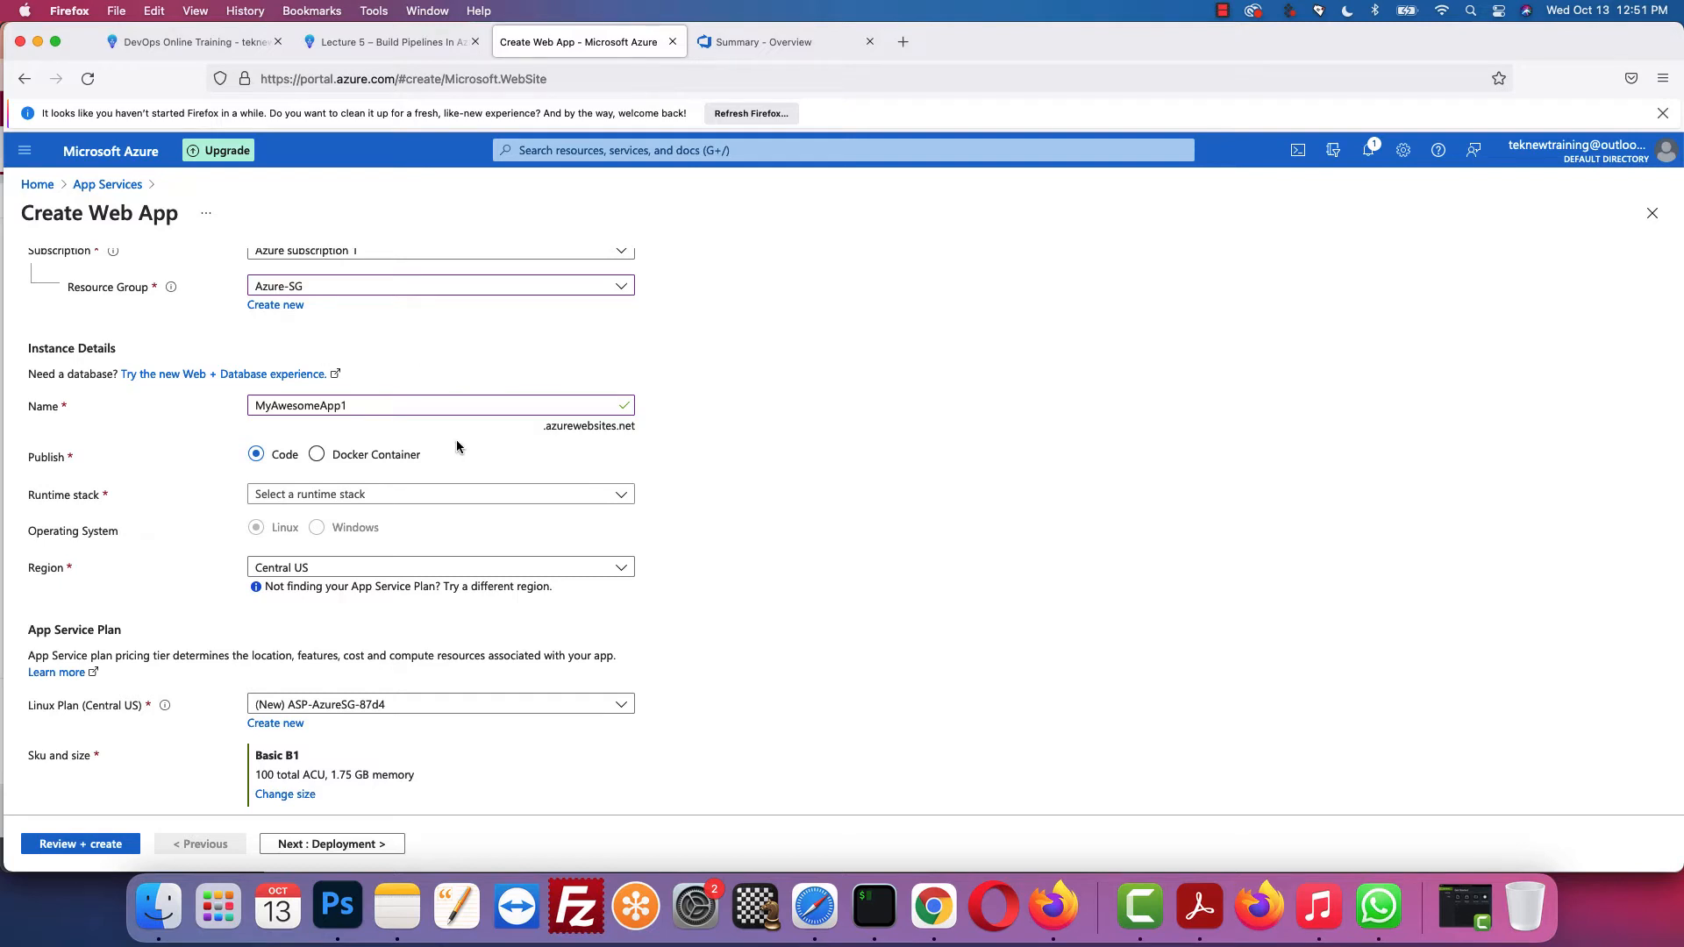
# Step: Recheck the lesson, then scroll the Basics form down to the Runtime stack field
pyautogui.click(392, 42)
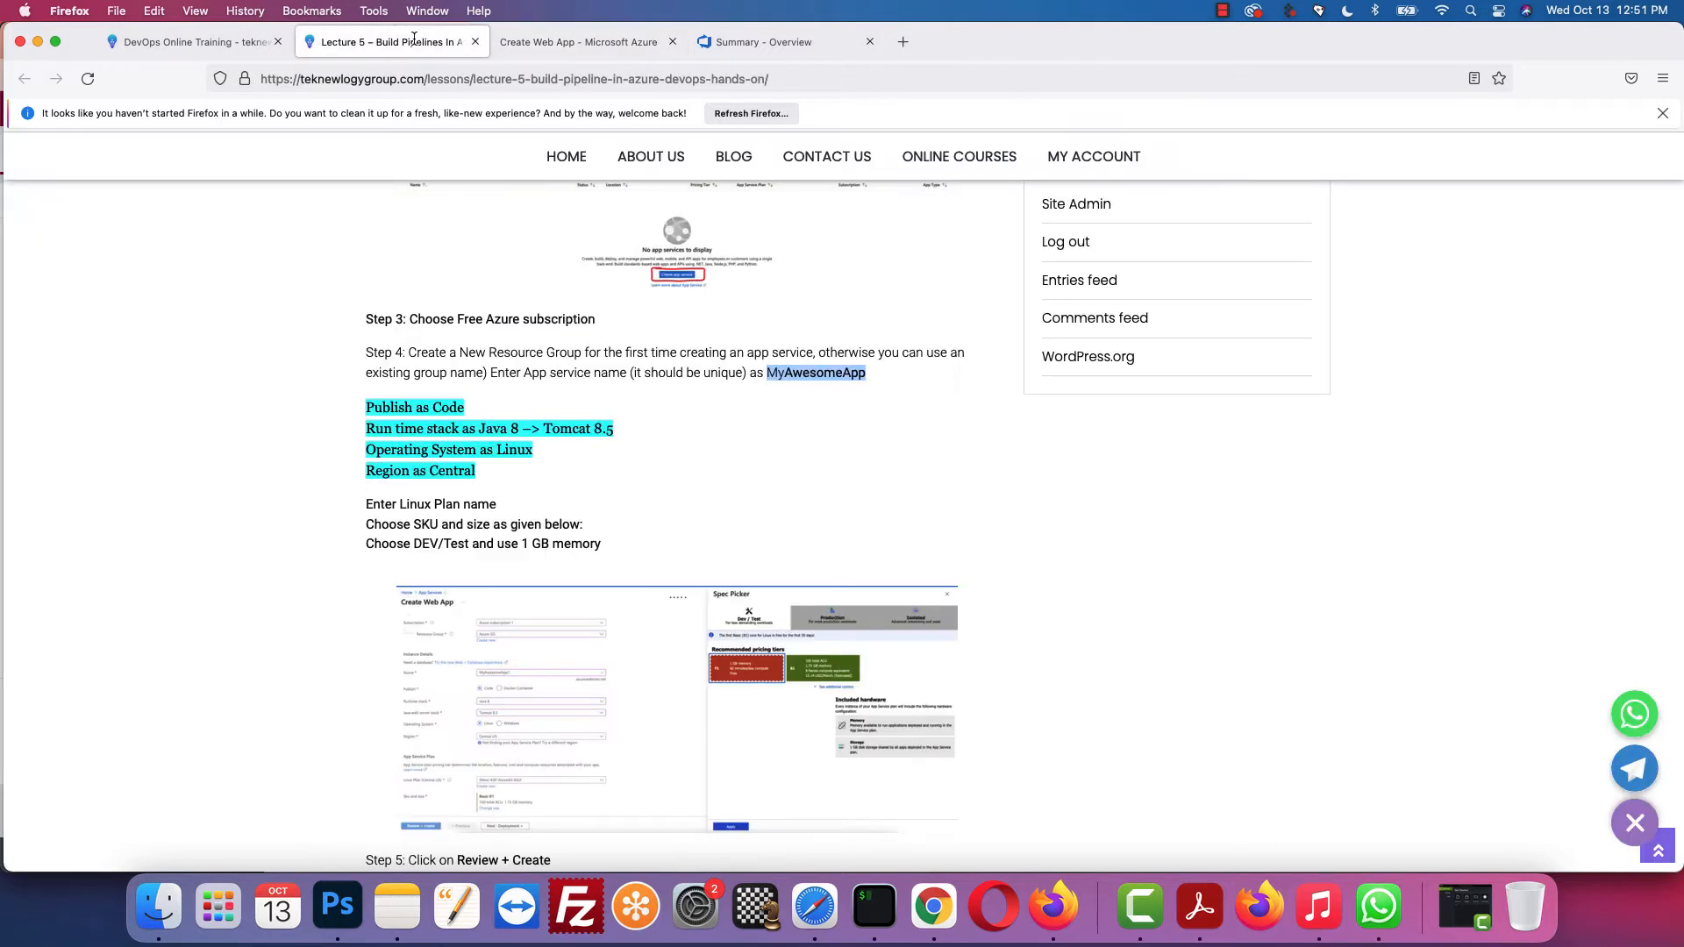
pyautogui.scroll(-1, 628, 454)
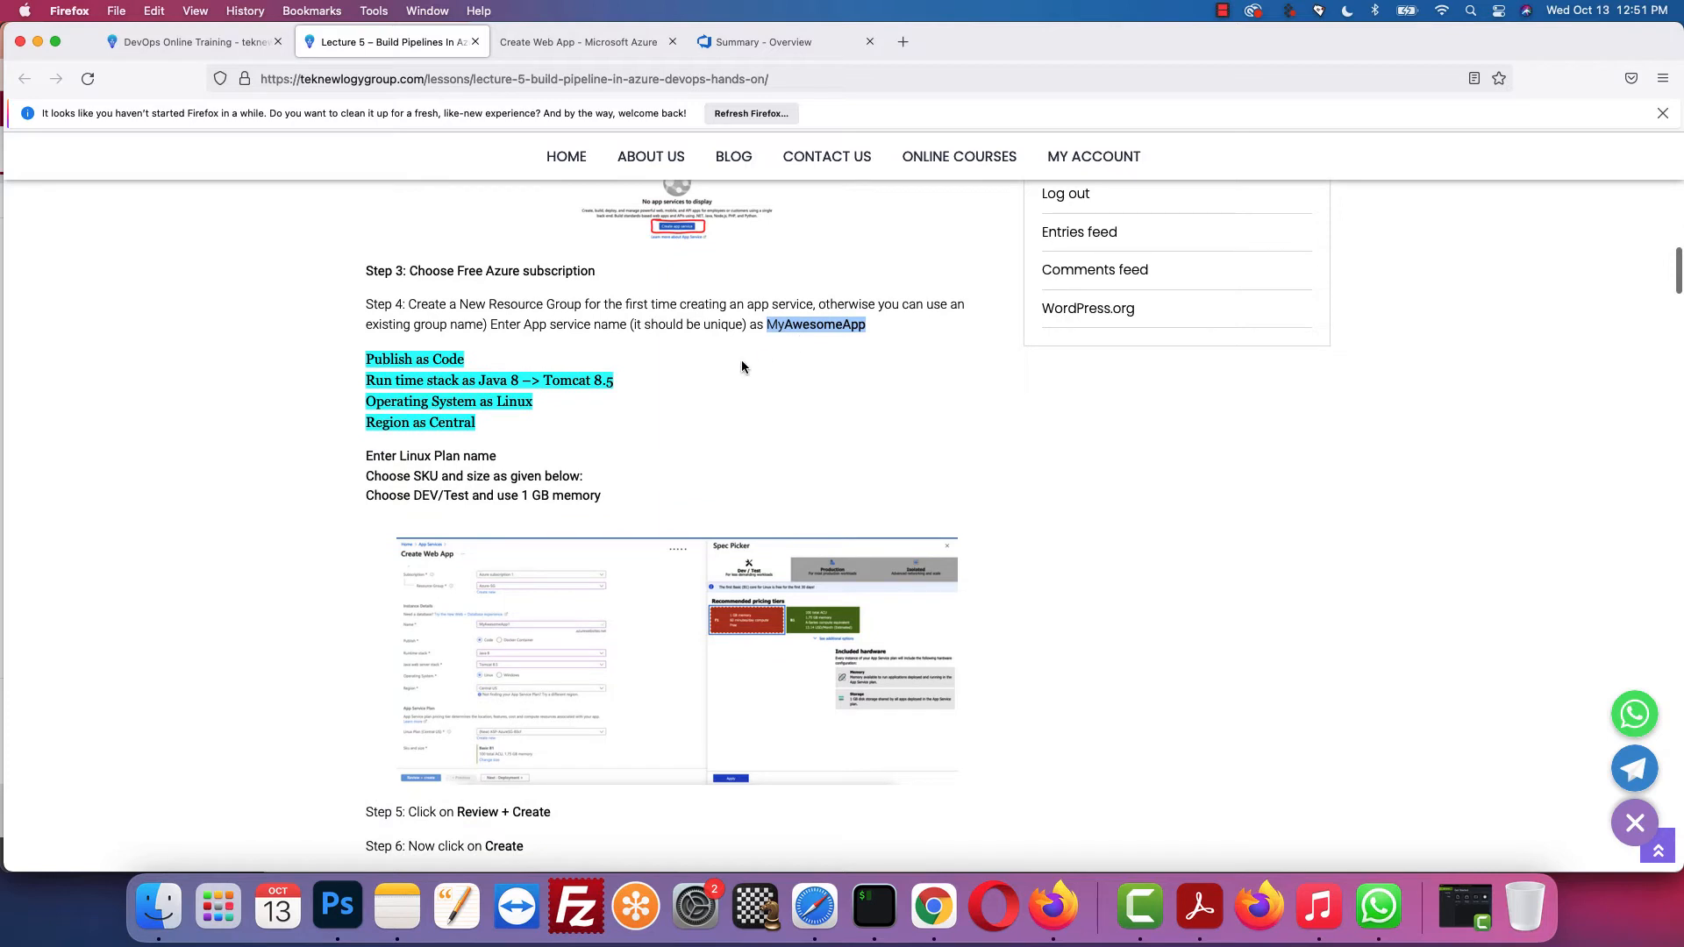
pyautogui.click(793, 338)
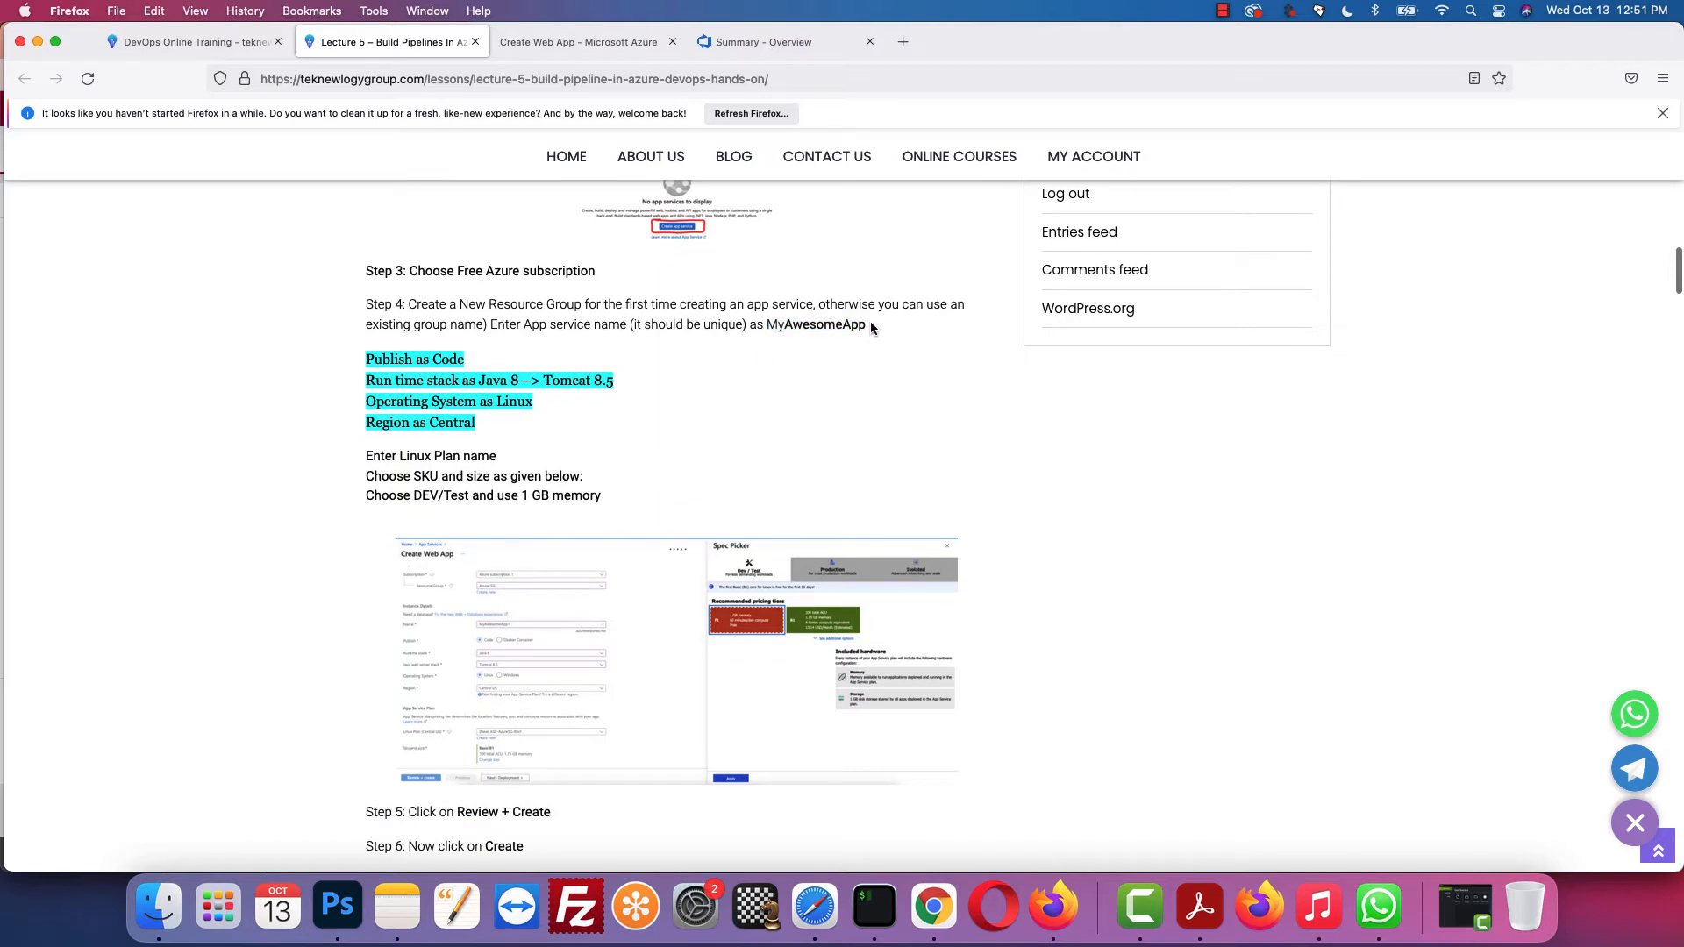
pyautogui.moveTo(870, 321); pyautogui.dragTo(767, 330)
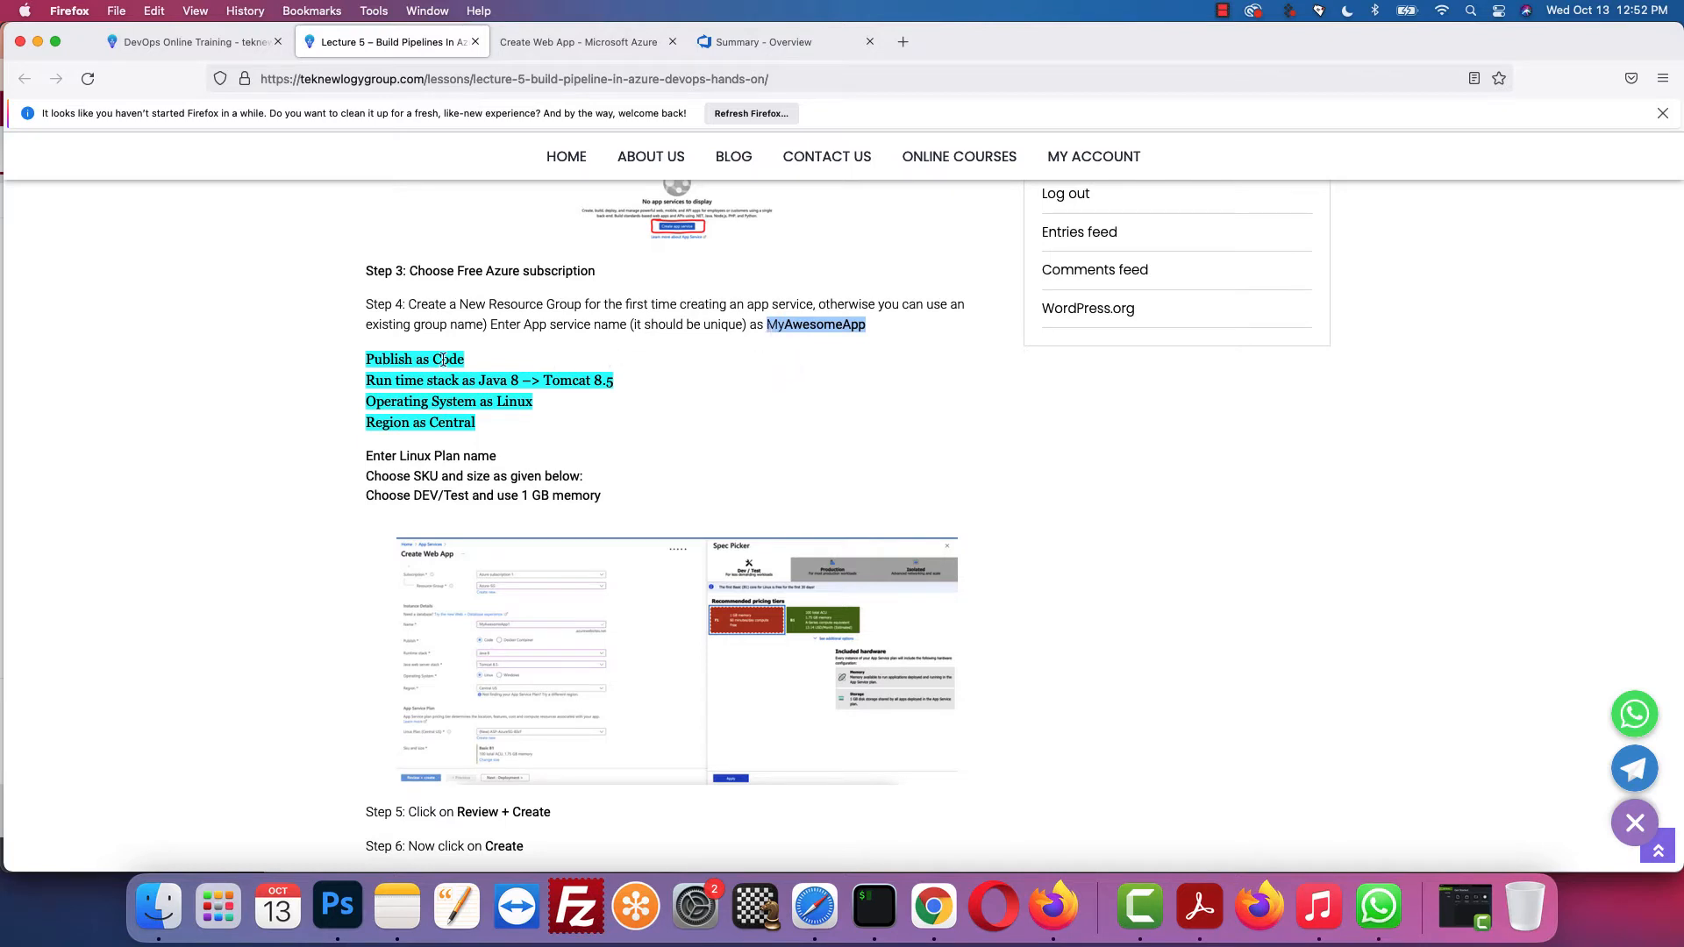
pyautogui.scroll(-1, 421, 347)
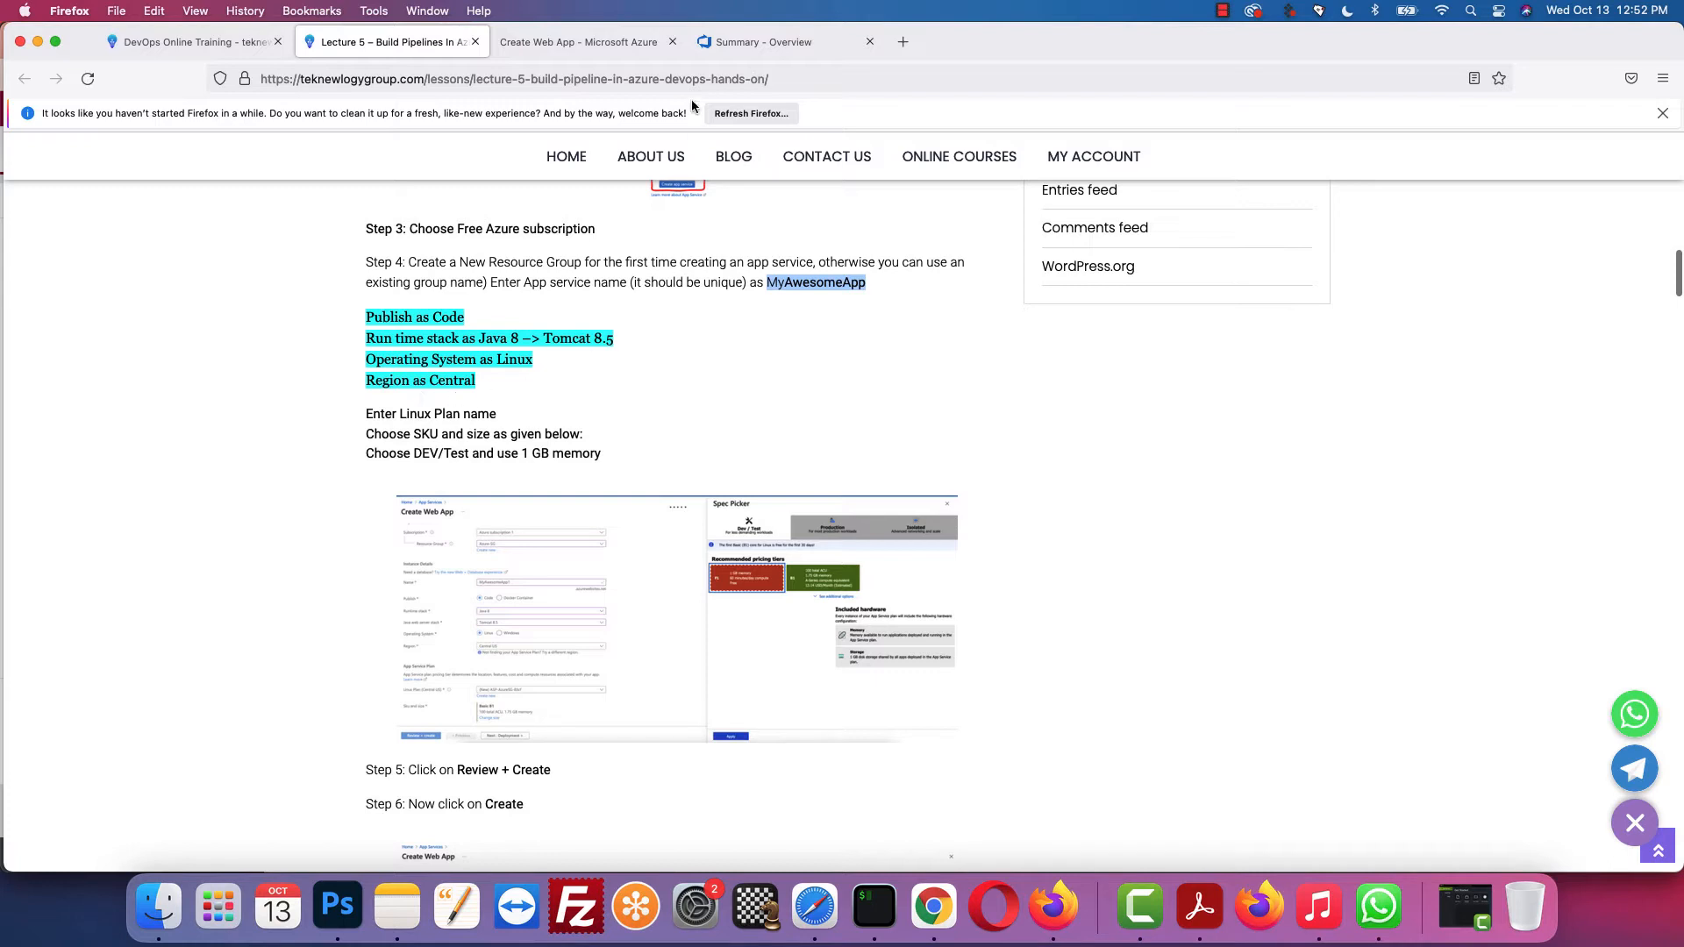
pyautogui.click(596, 41)
pyautogui.scroll(-1, 481, 358)
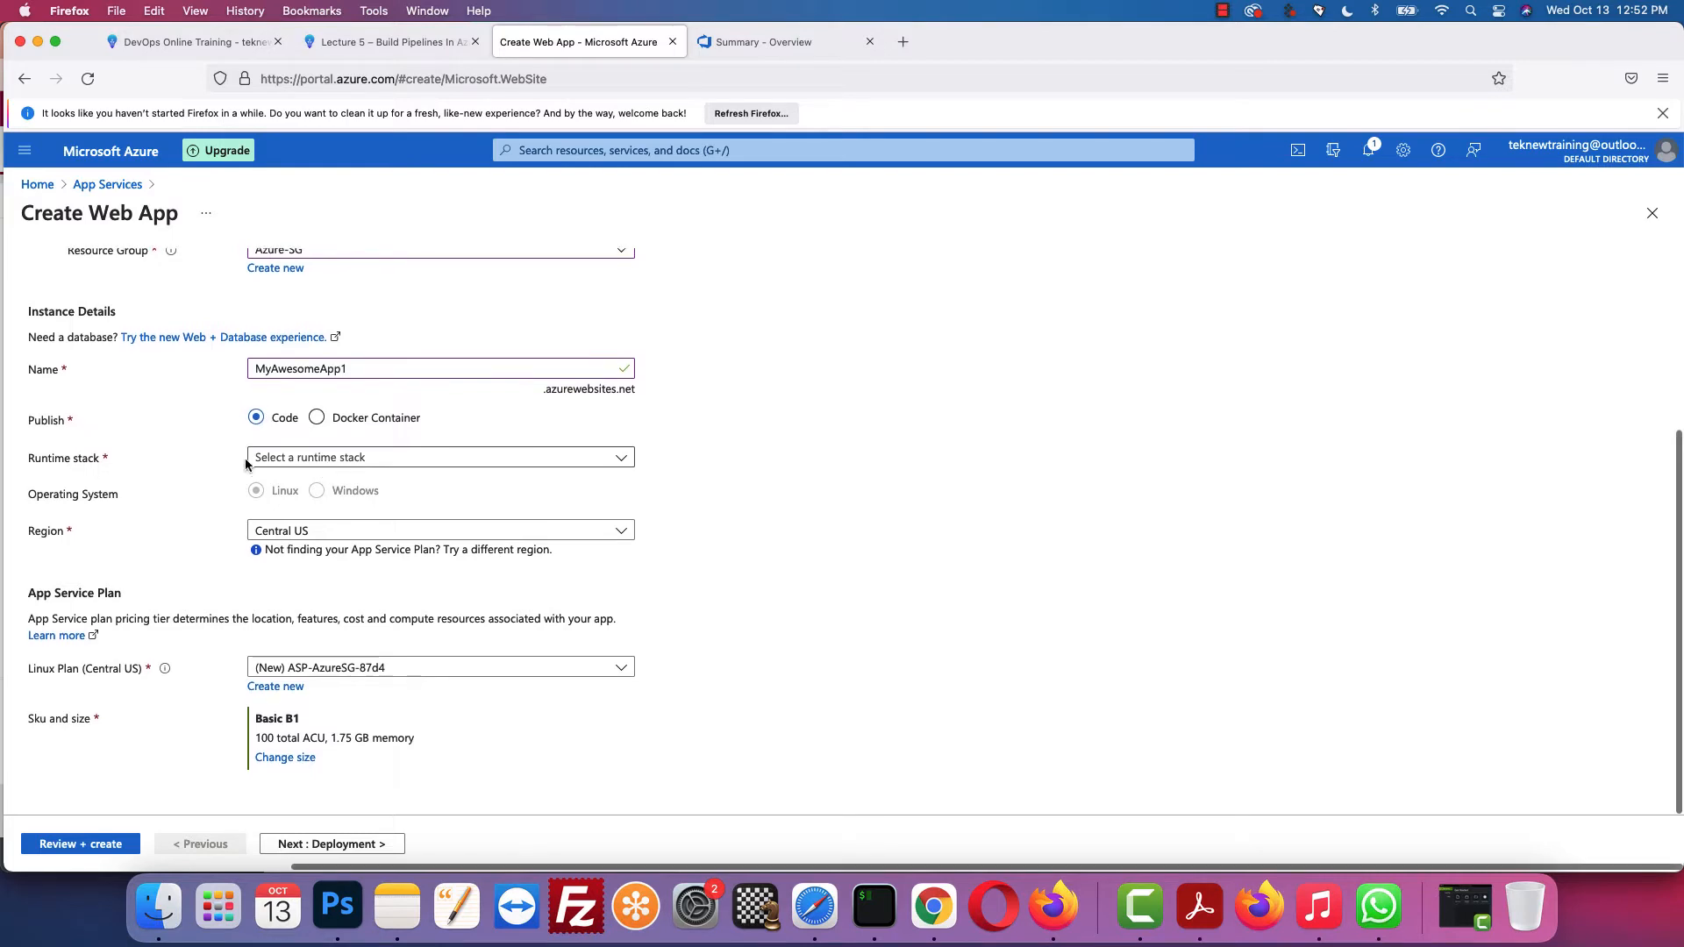
# Step: Set the runtime stack to Java 8 with Tomcat 8.5 as the Java web server
pyautogui.click(363, 460)
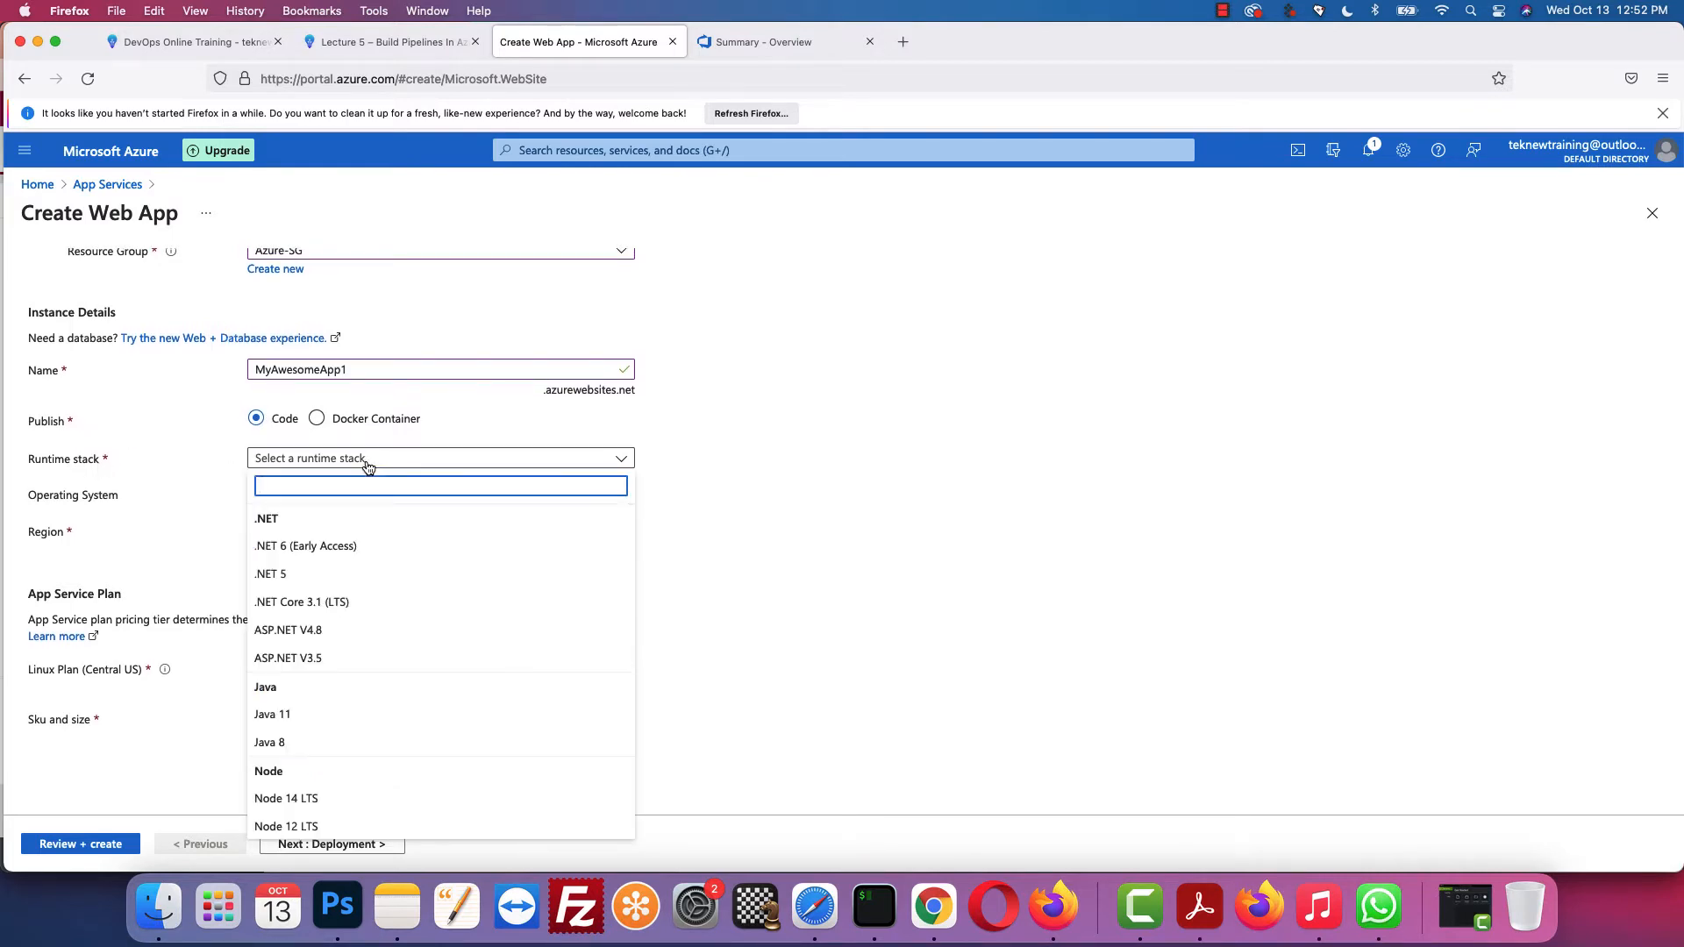
pyautogui.scroll(-3, 347, 572)
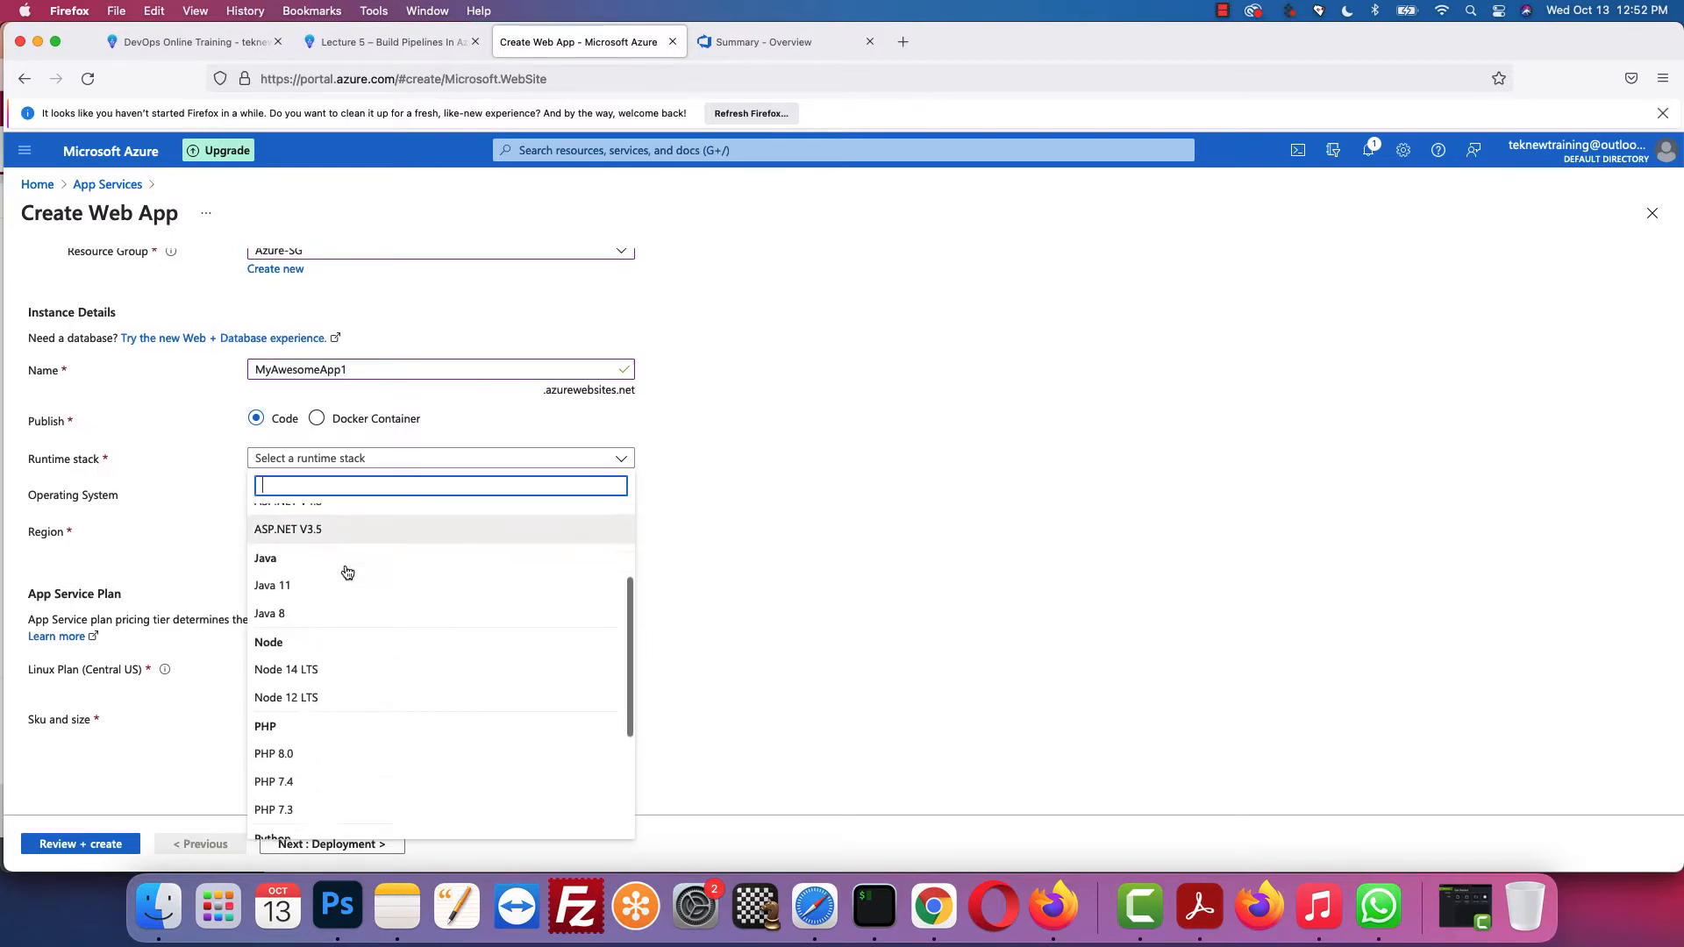
pyautogui.click(325, 607)
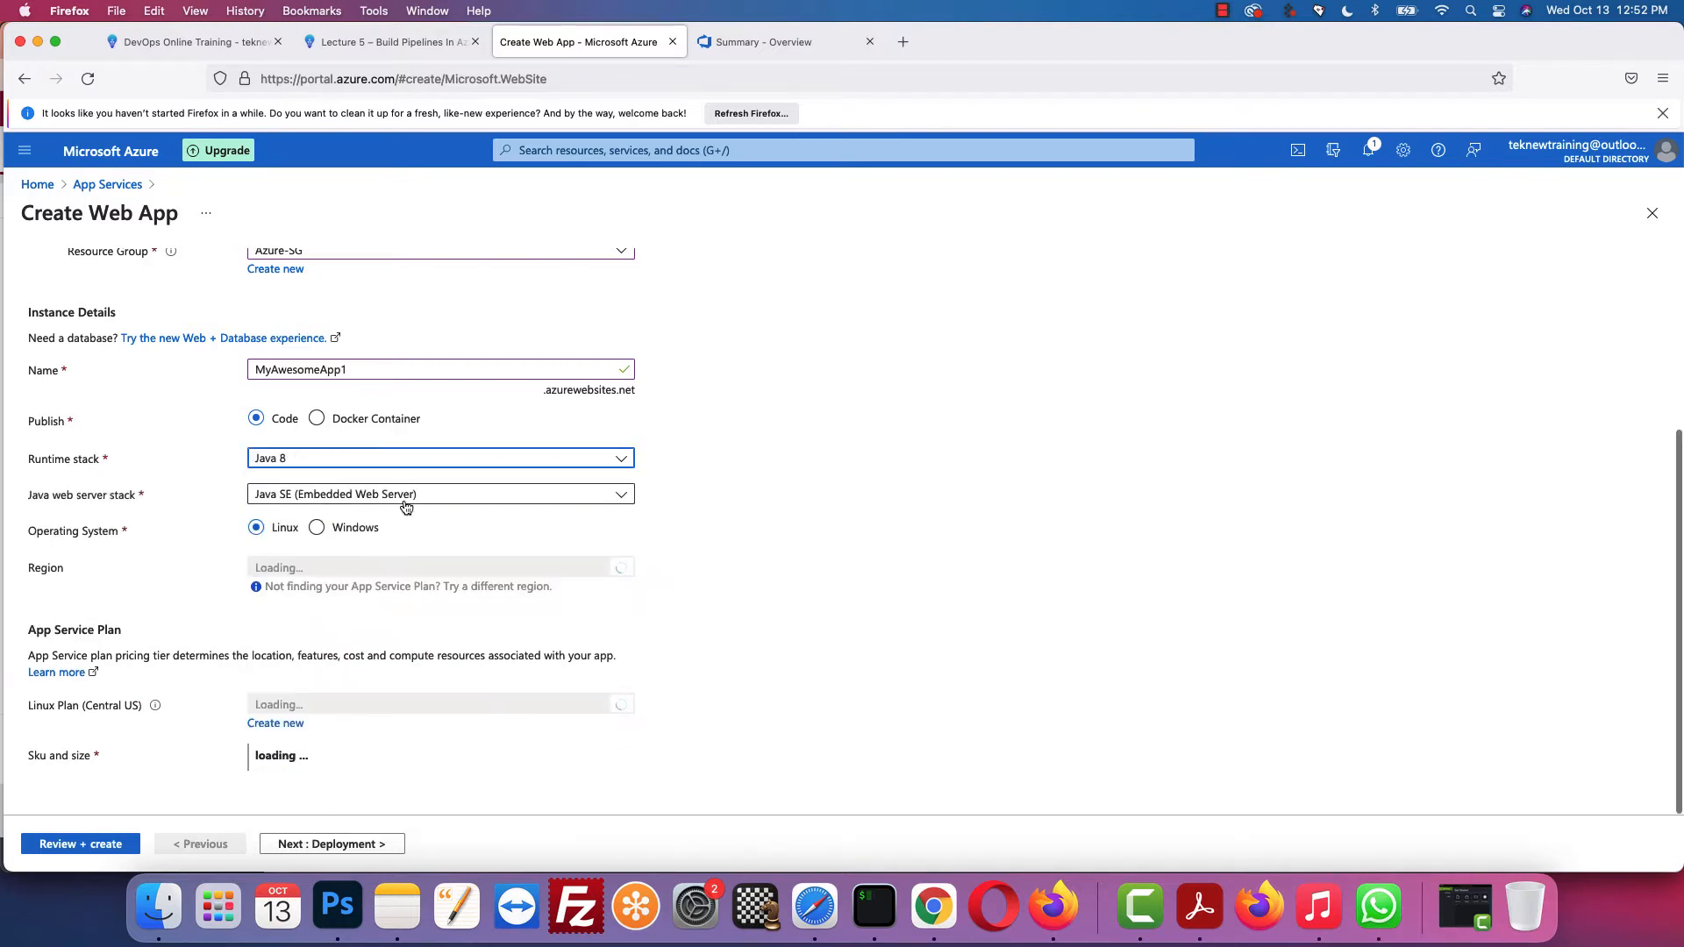
pyautogui.click(624, 495)
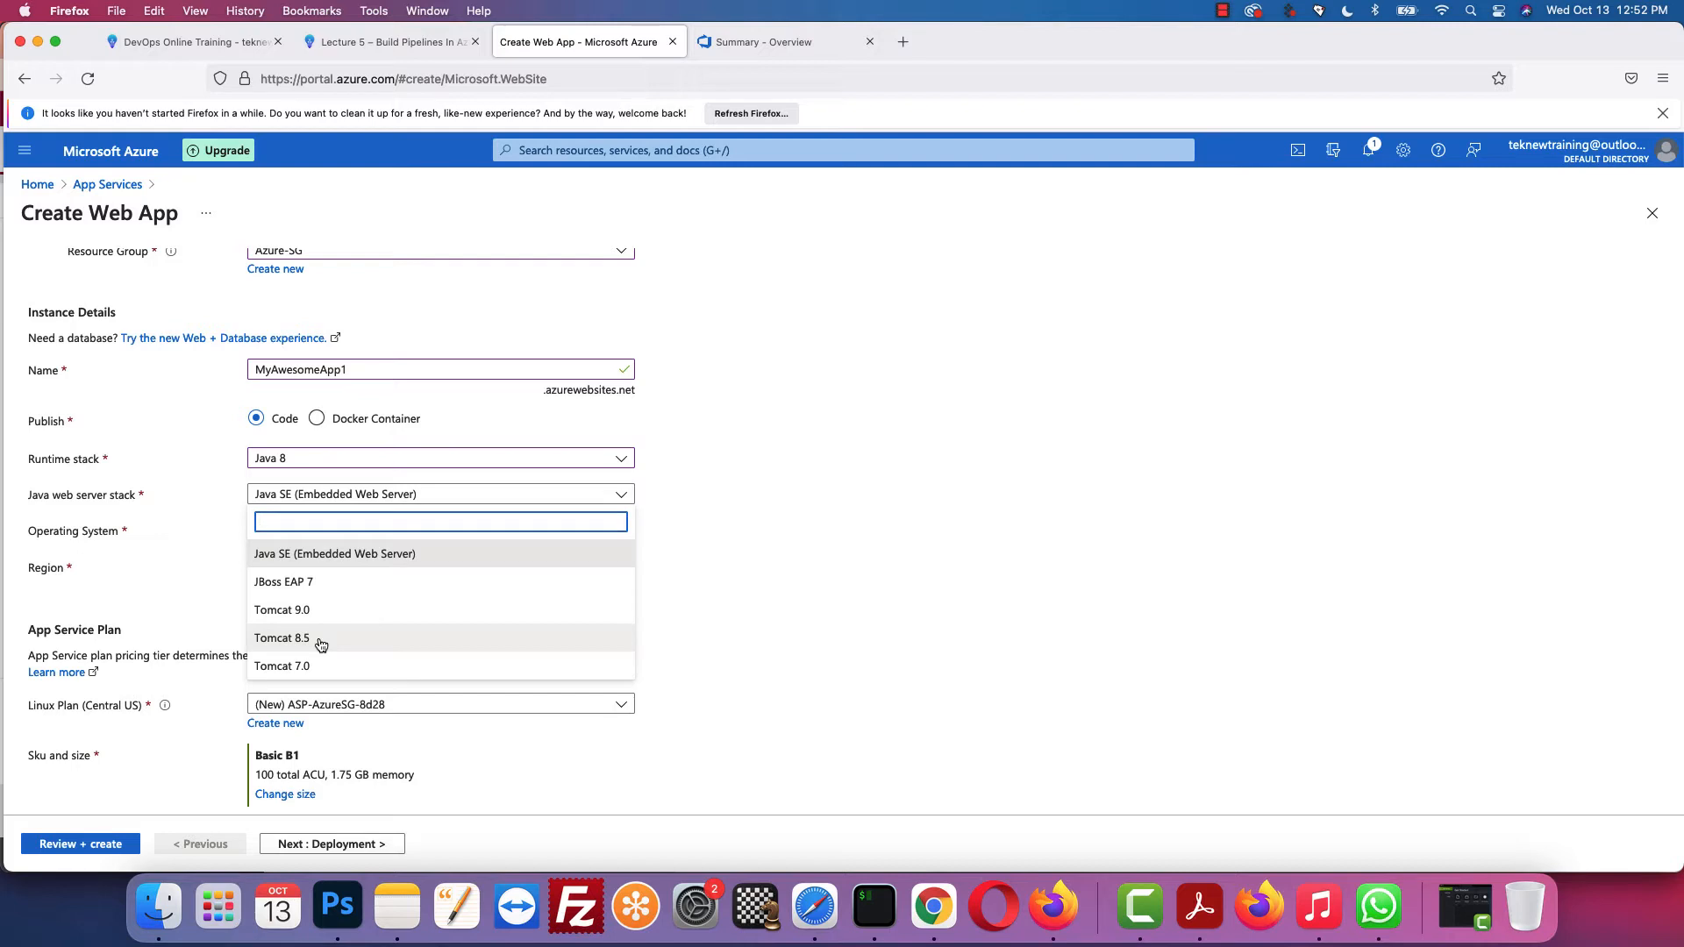
pyautogui.click(319, 643)
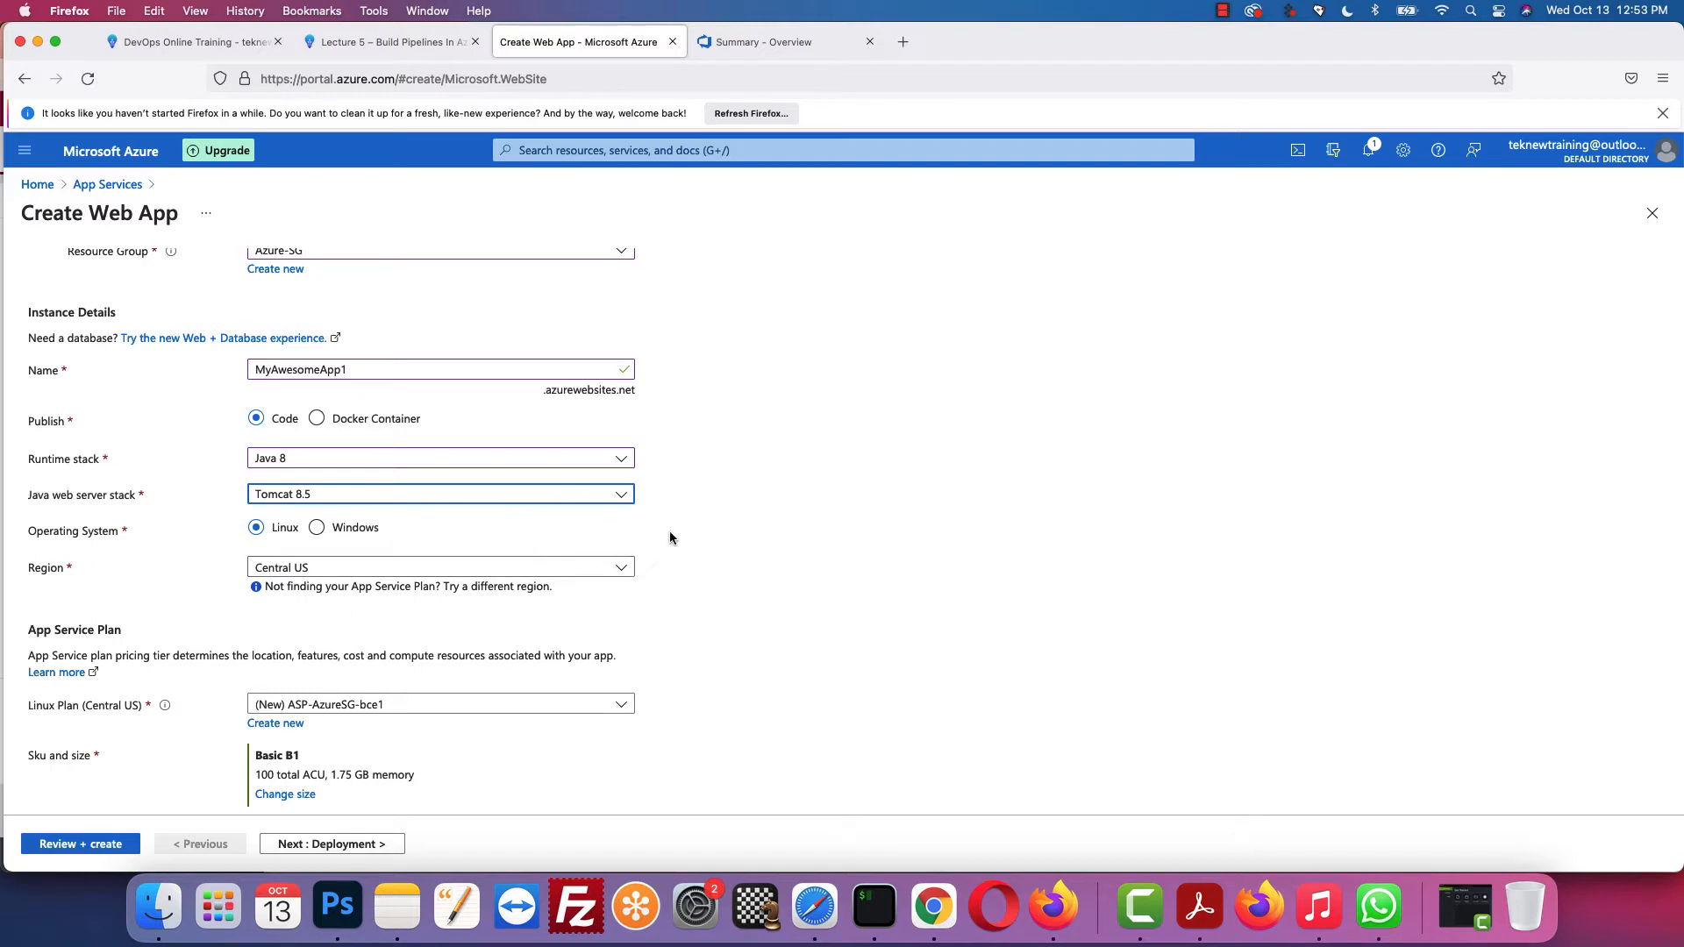
# Step: Check the lesson, then review the Linux Plan list, keeping the ASP-AzureSG-bce1 plan
pyautogui.hotkey('ctrl', 'shift', 'Tab')
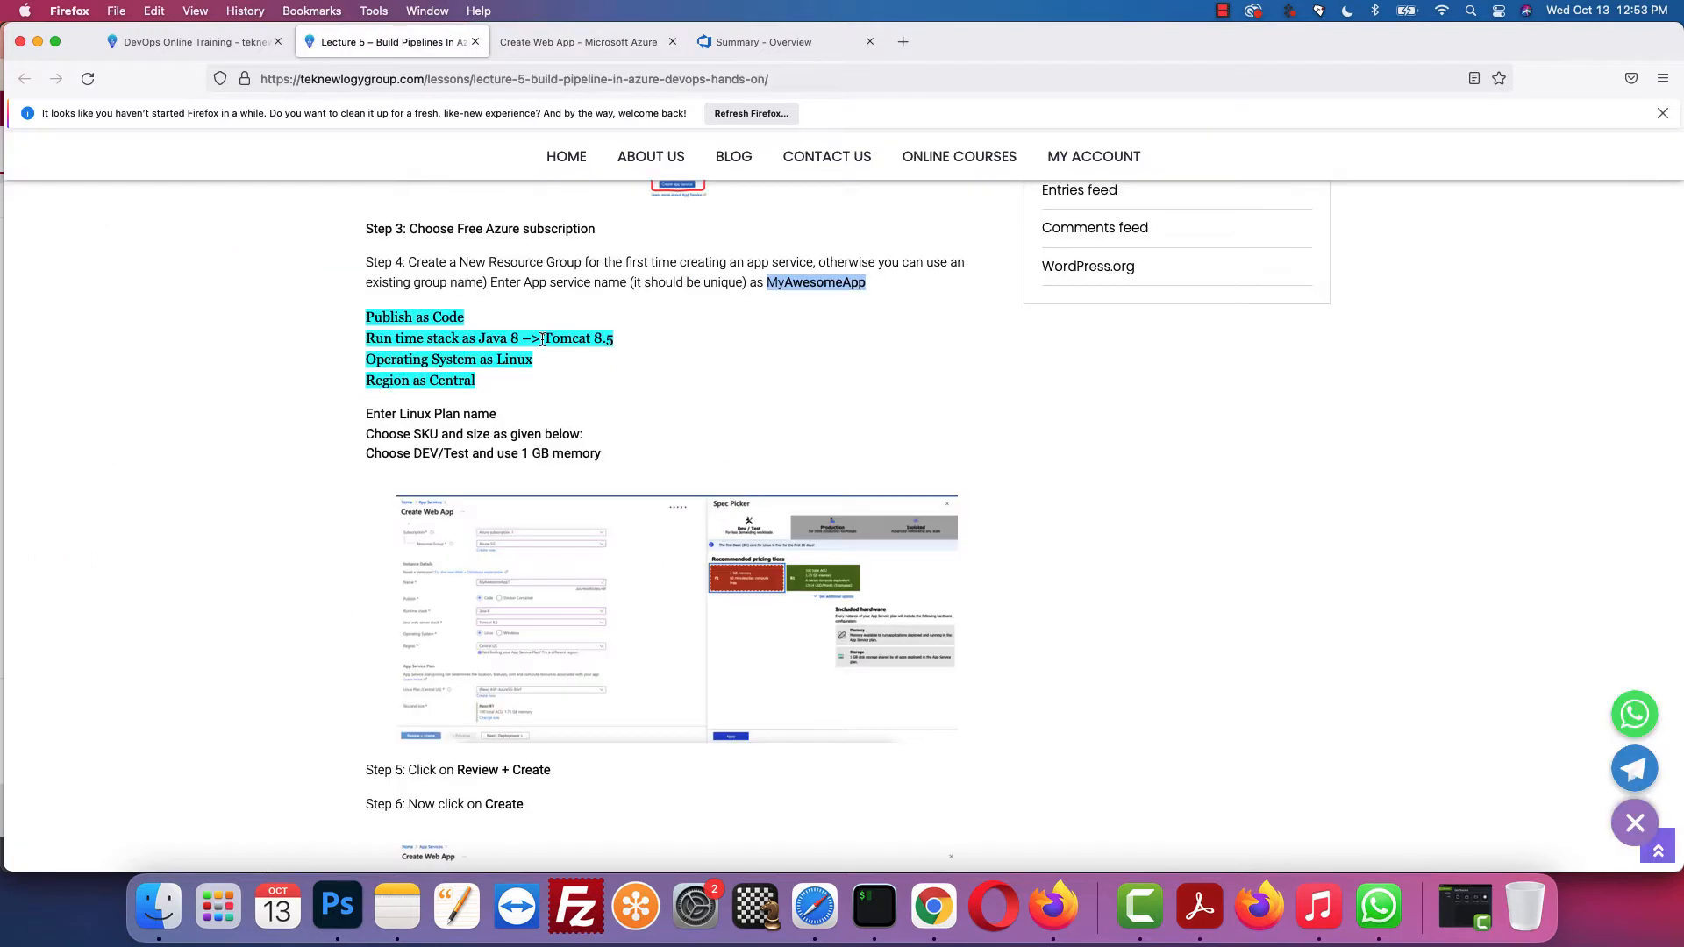
pyautogui.scroll(-2, 400, 340)
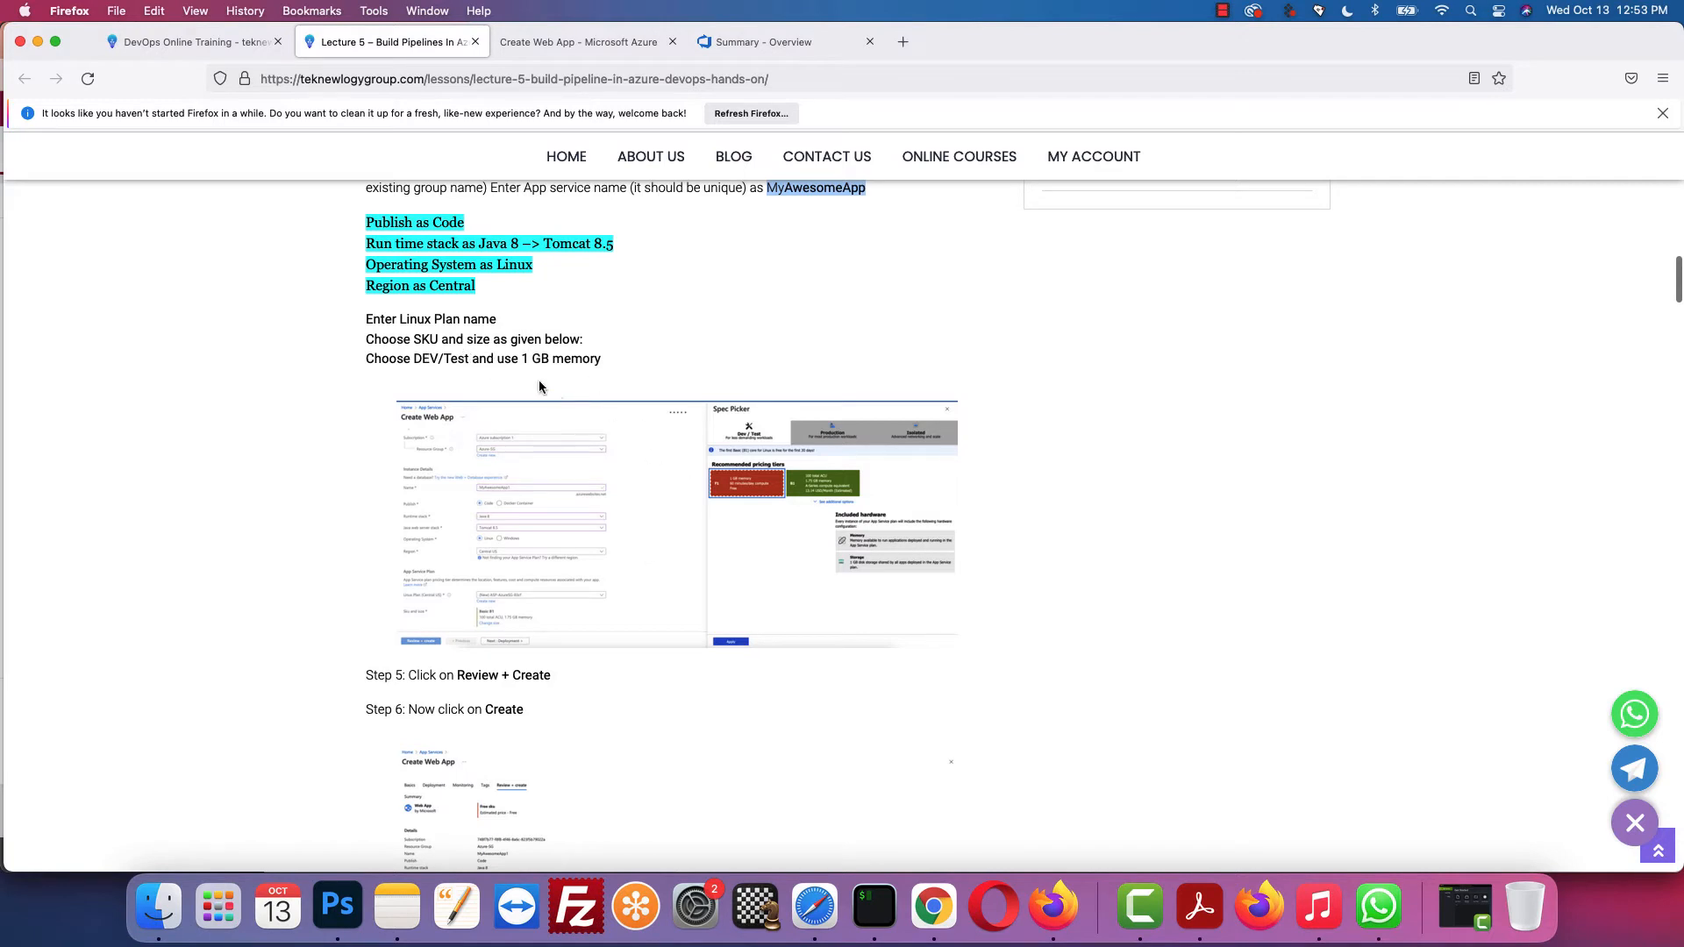
pyautogui.click(574, 42)
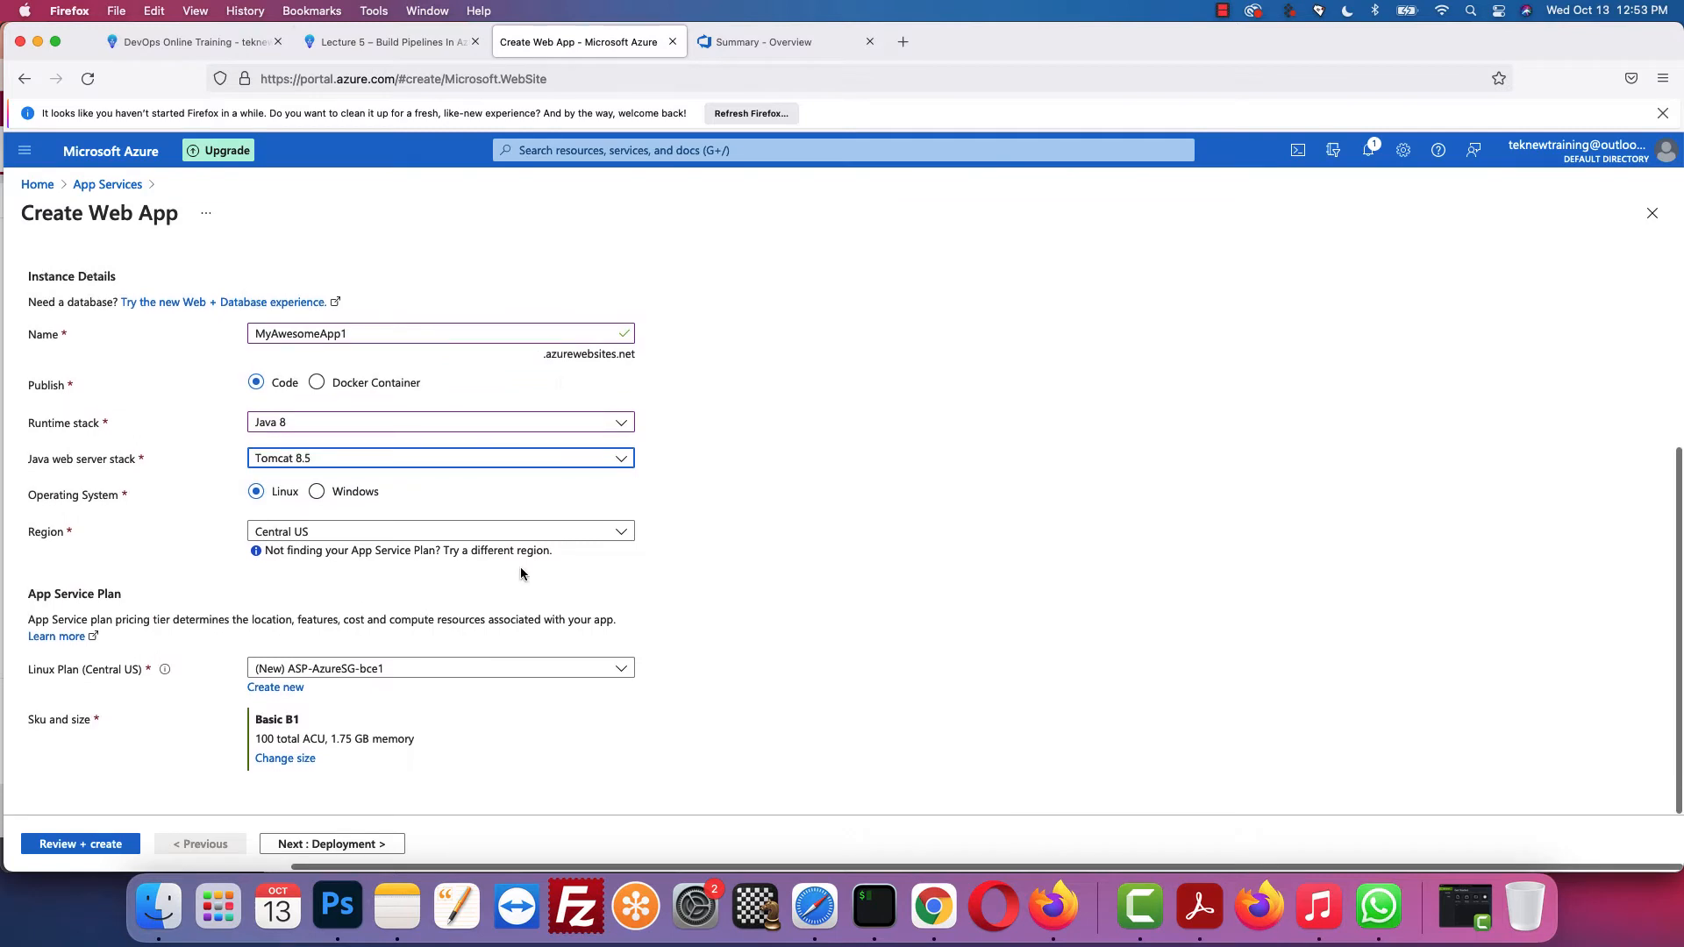
pyautogui.click(389, 671)
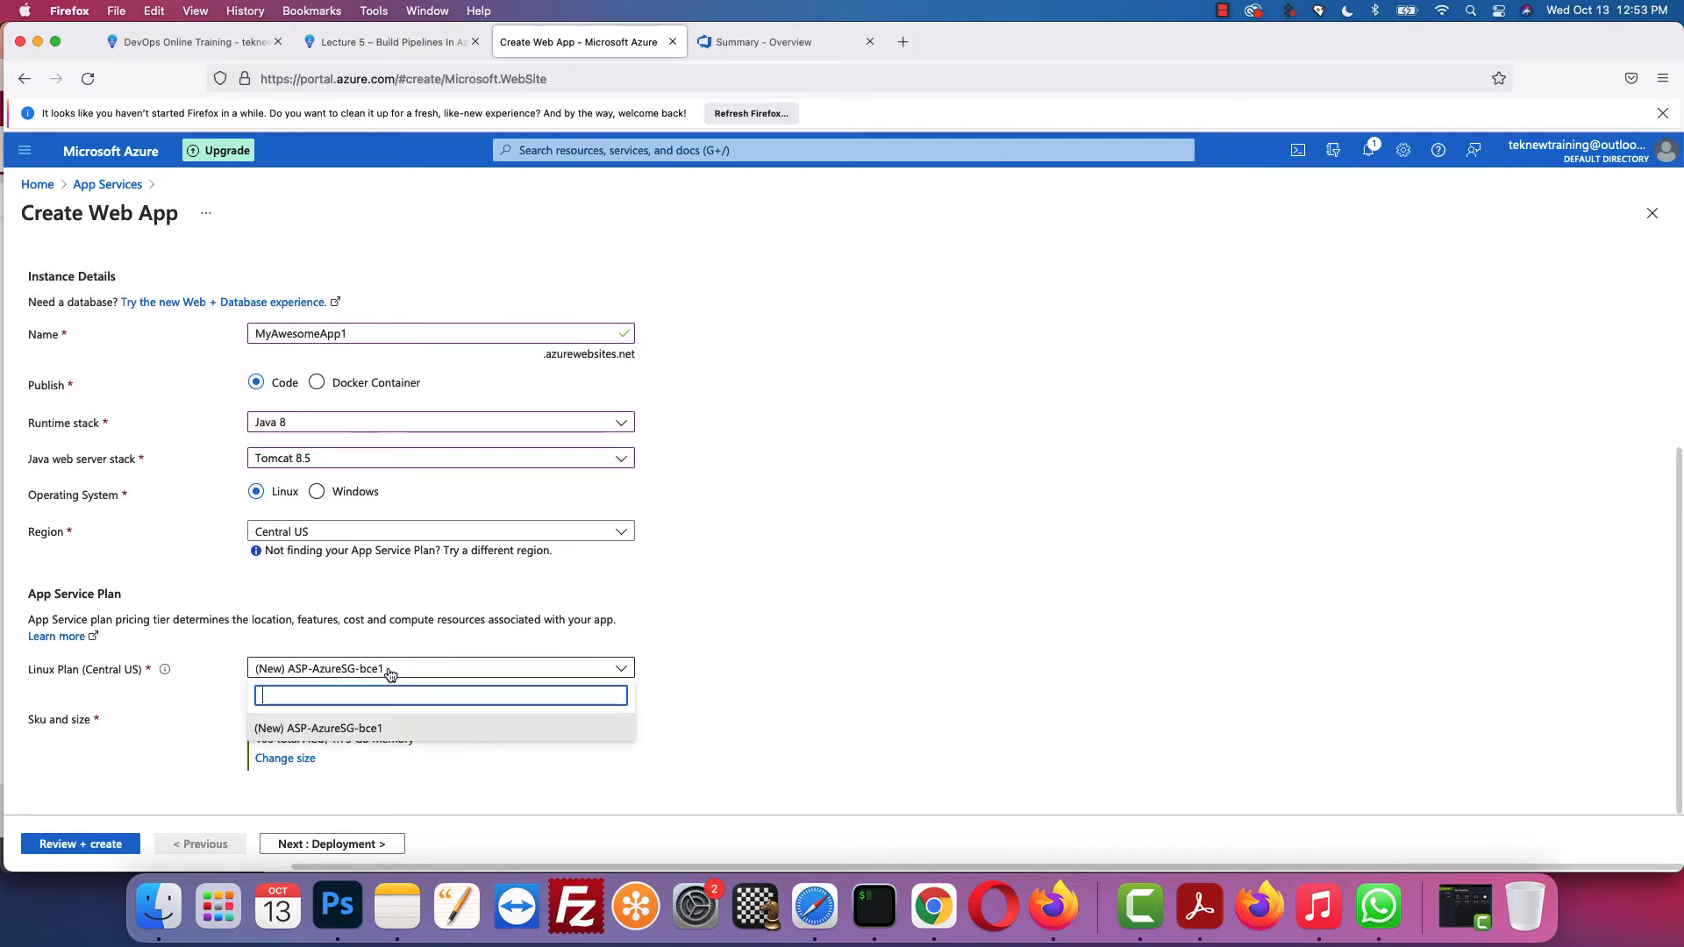
pyautogui.click(663, 654)
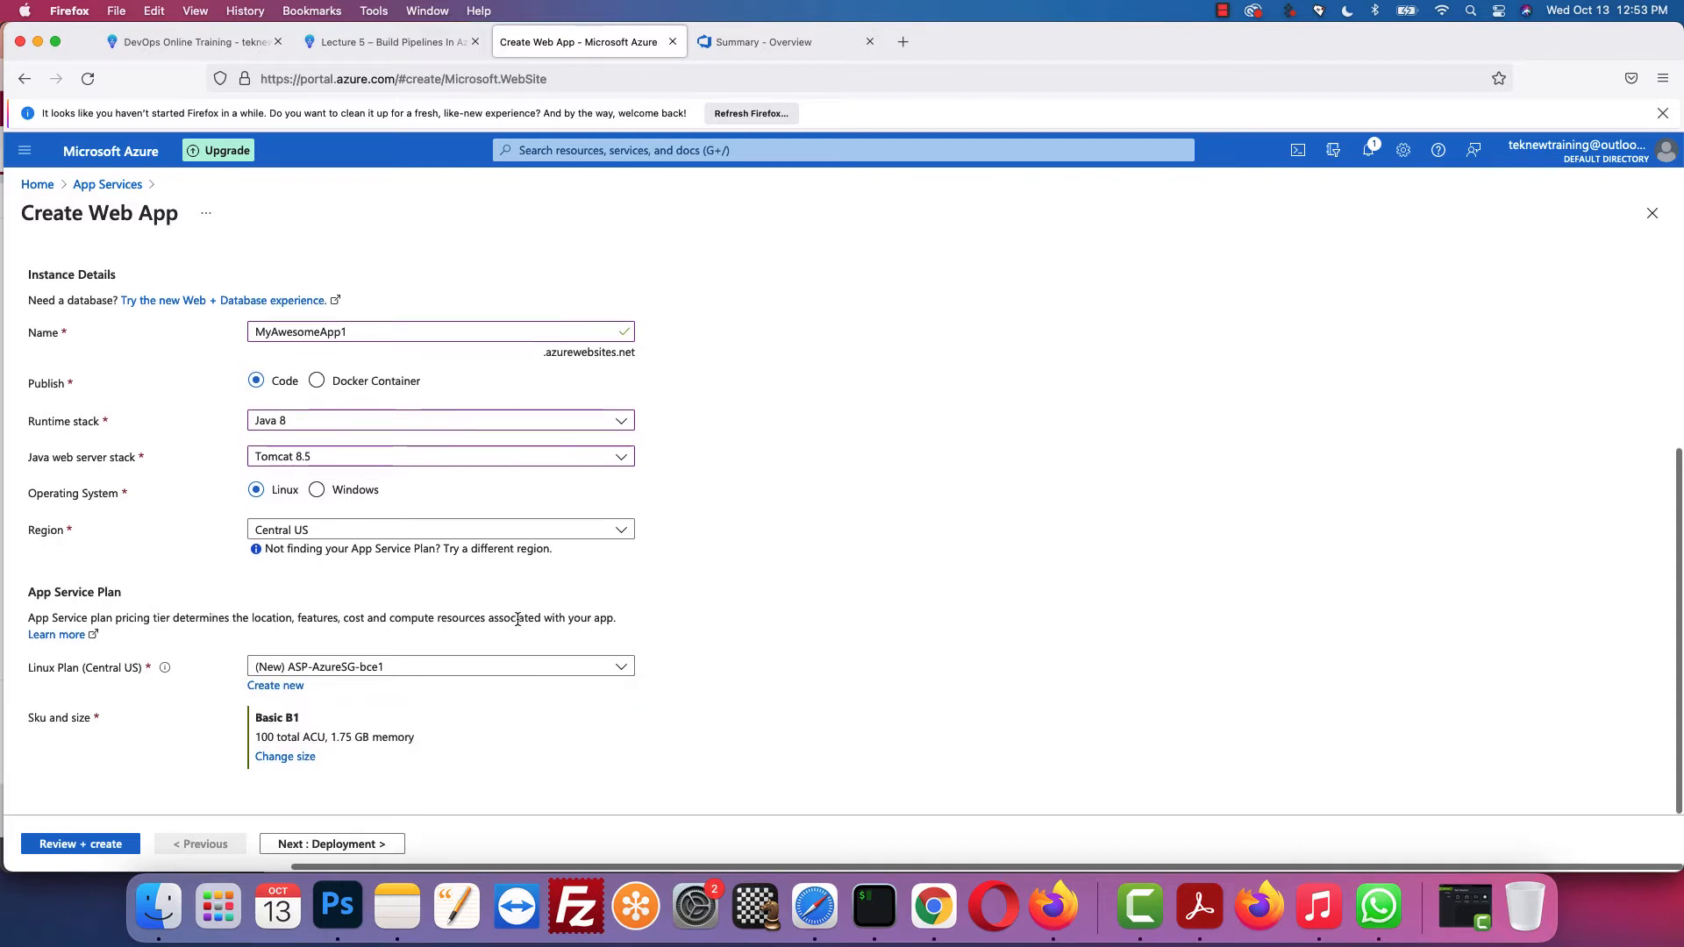
# Step: Switch the app's pricing tier to the free Dev / Test F1 tier with 1 GB memory
pyautogui.click(287, 760)
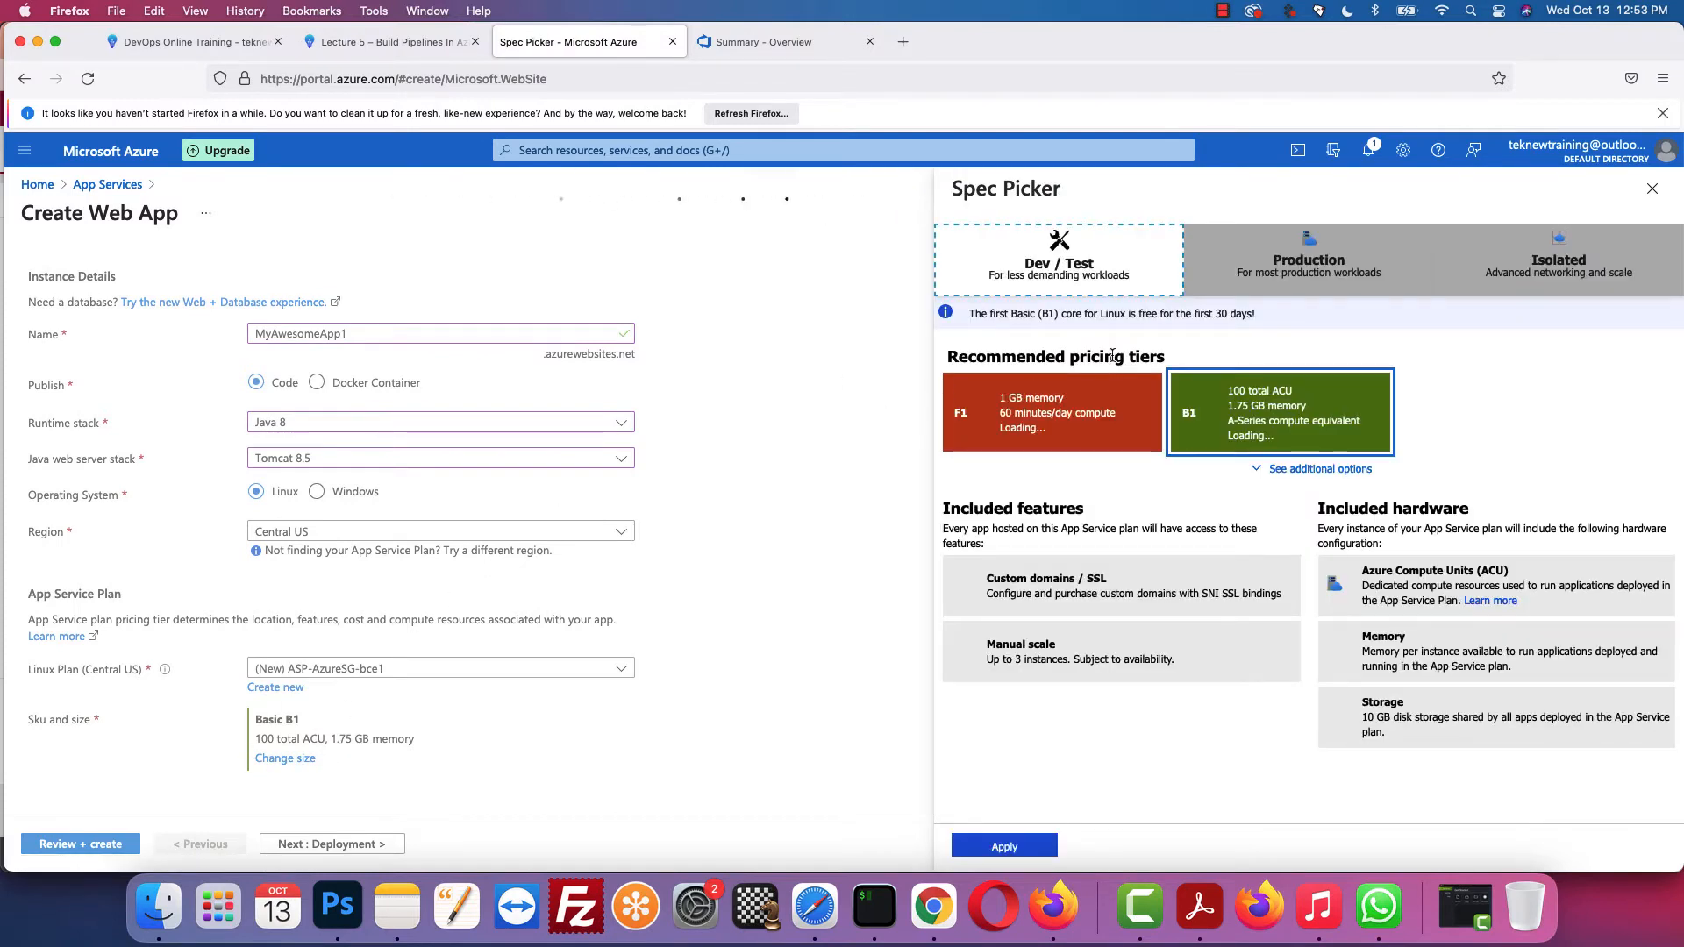
pyautogui.click(1042, 410)
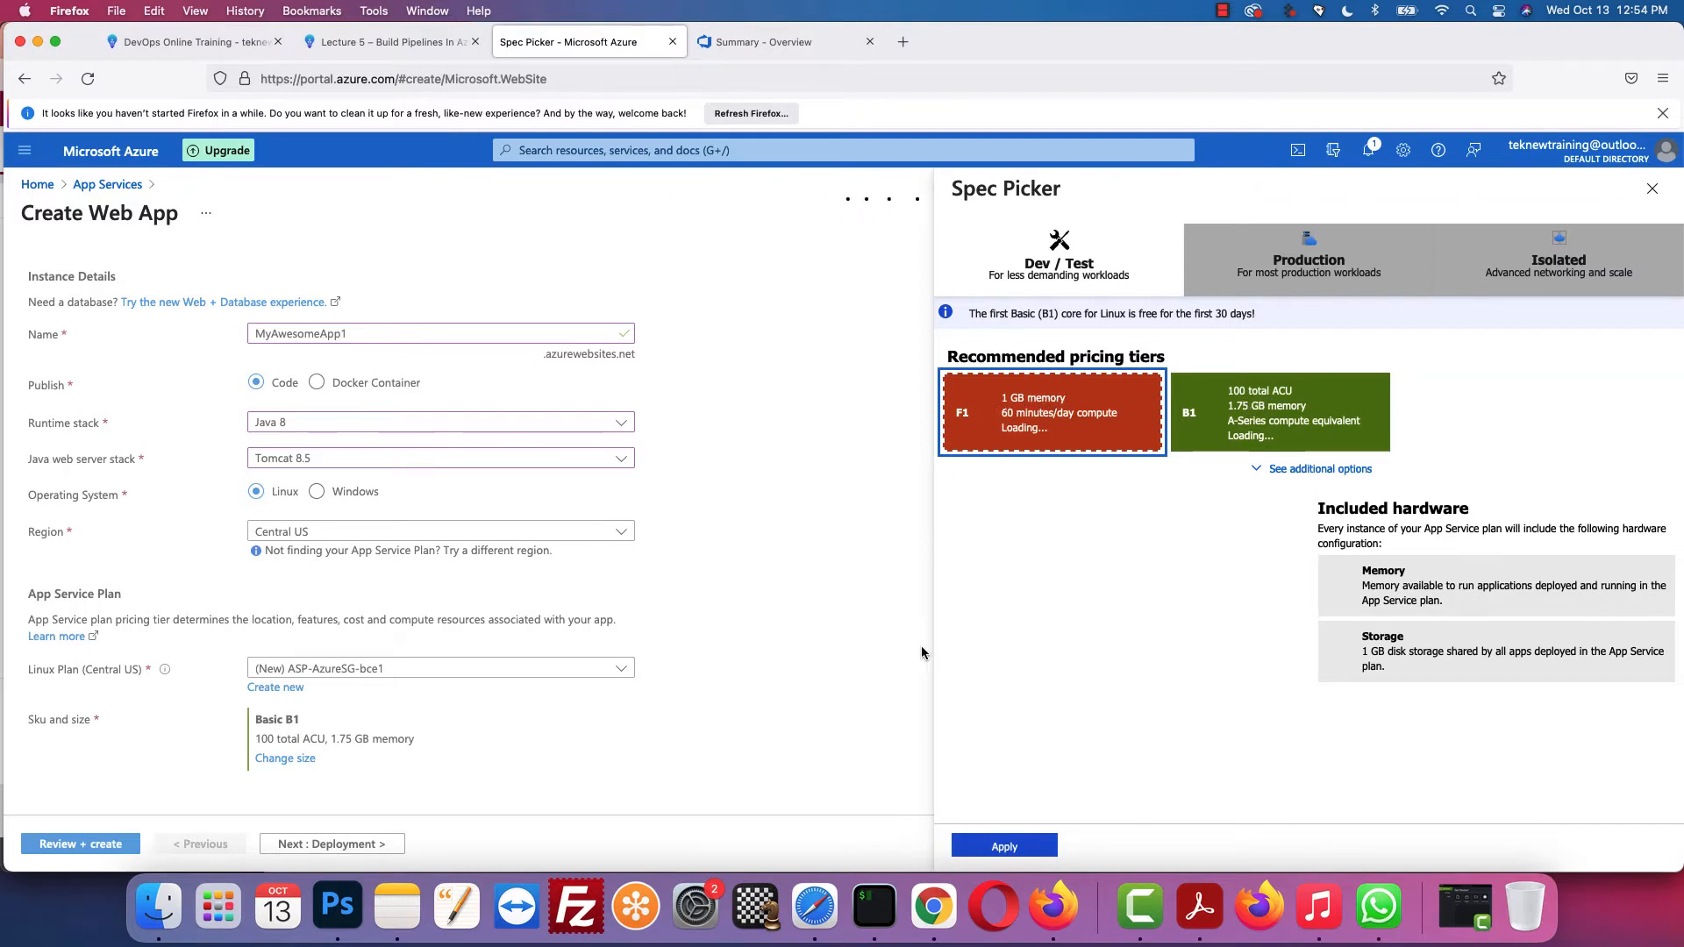
pyautogui.click(1006, 844)
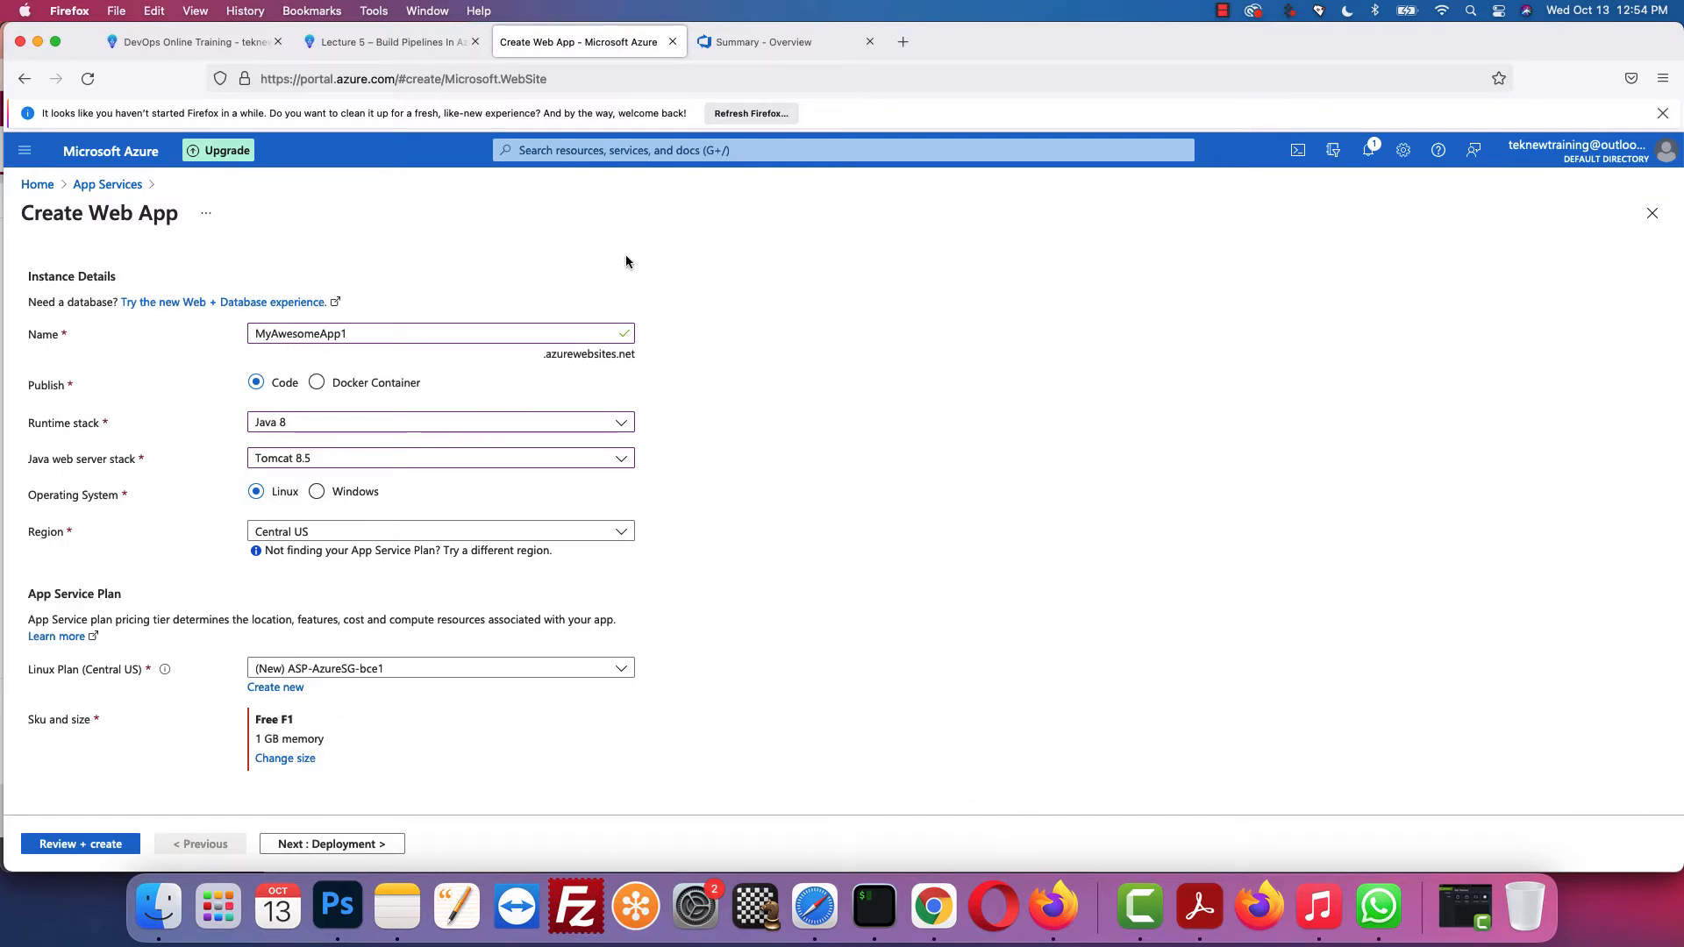
pyautogui.click(407, 44)
# Step: Validate with Review + create and scan the MyAwesomeApp1 summary: Free, Java 8, Tomcat 8.5, Linux
pyautogui.scroll(-5, 548, 305)
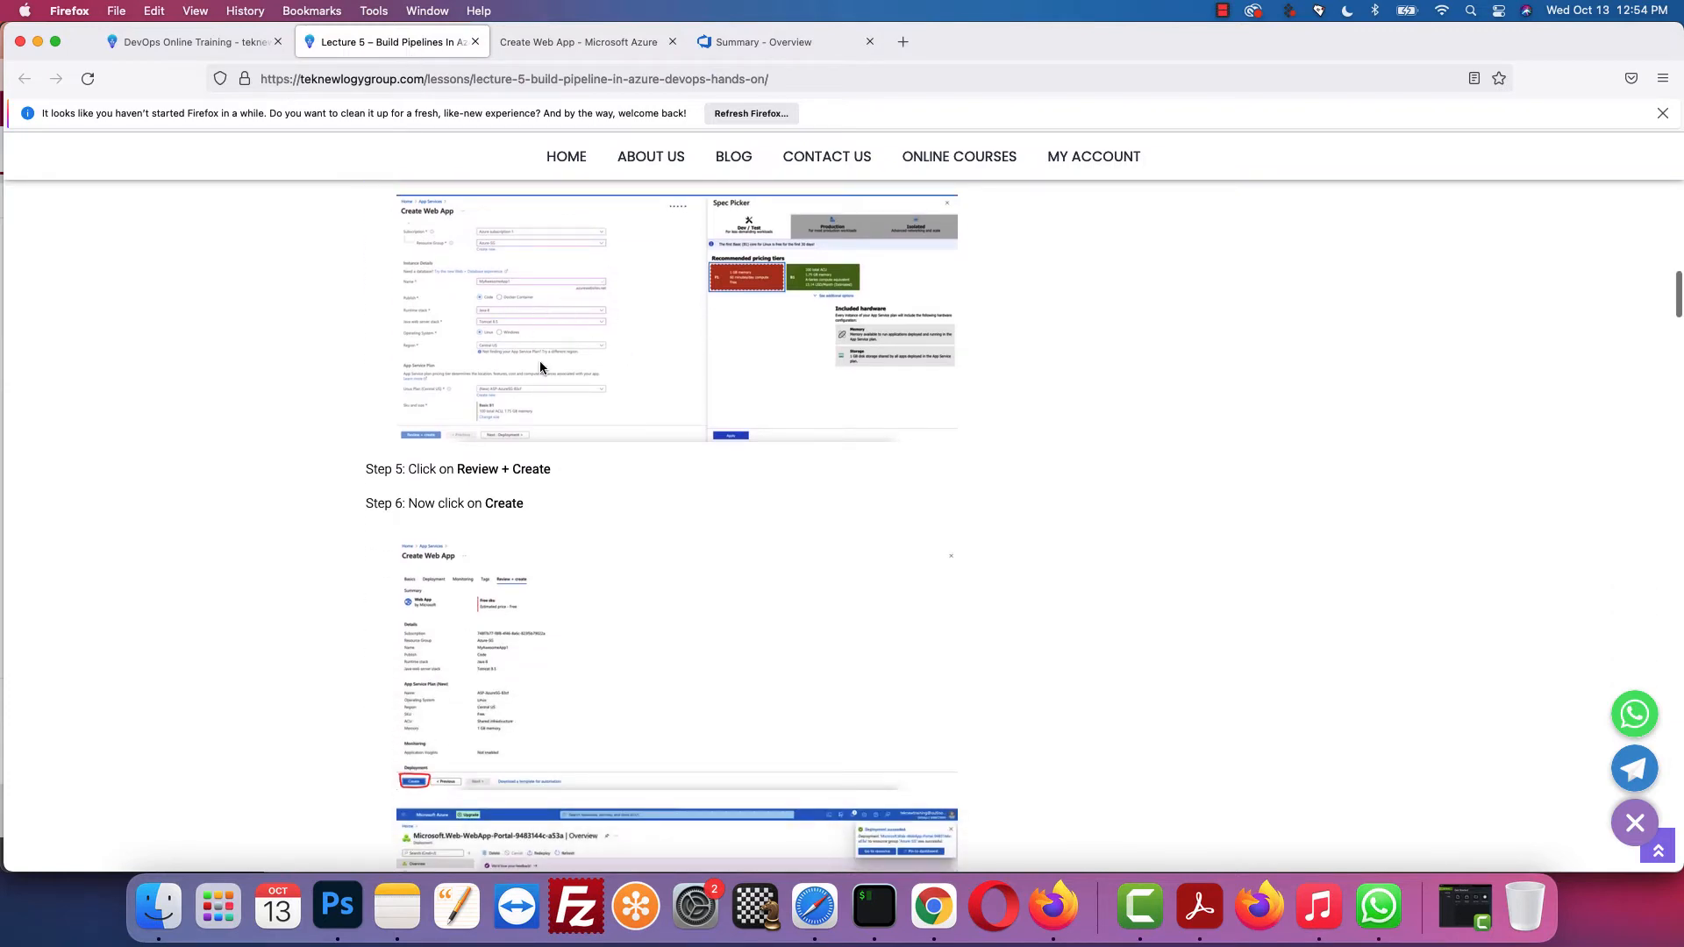
pyautogui.scroll(-2, 540, 363)
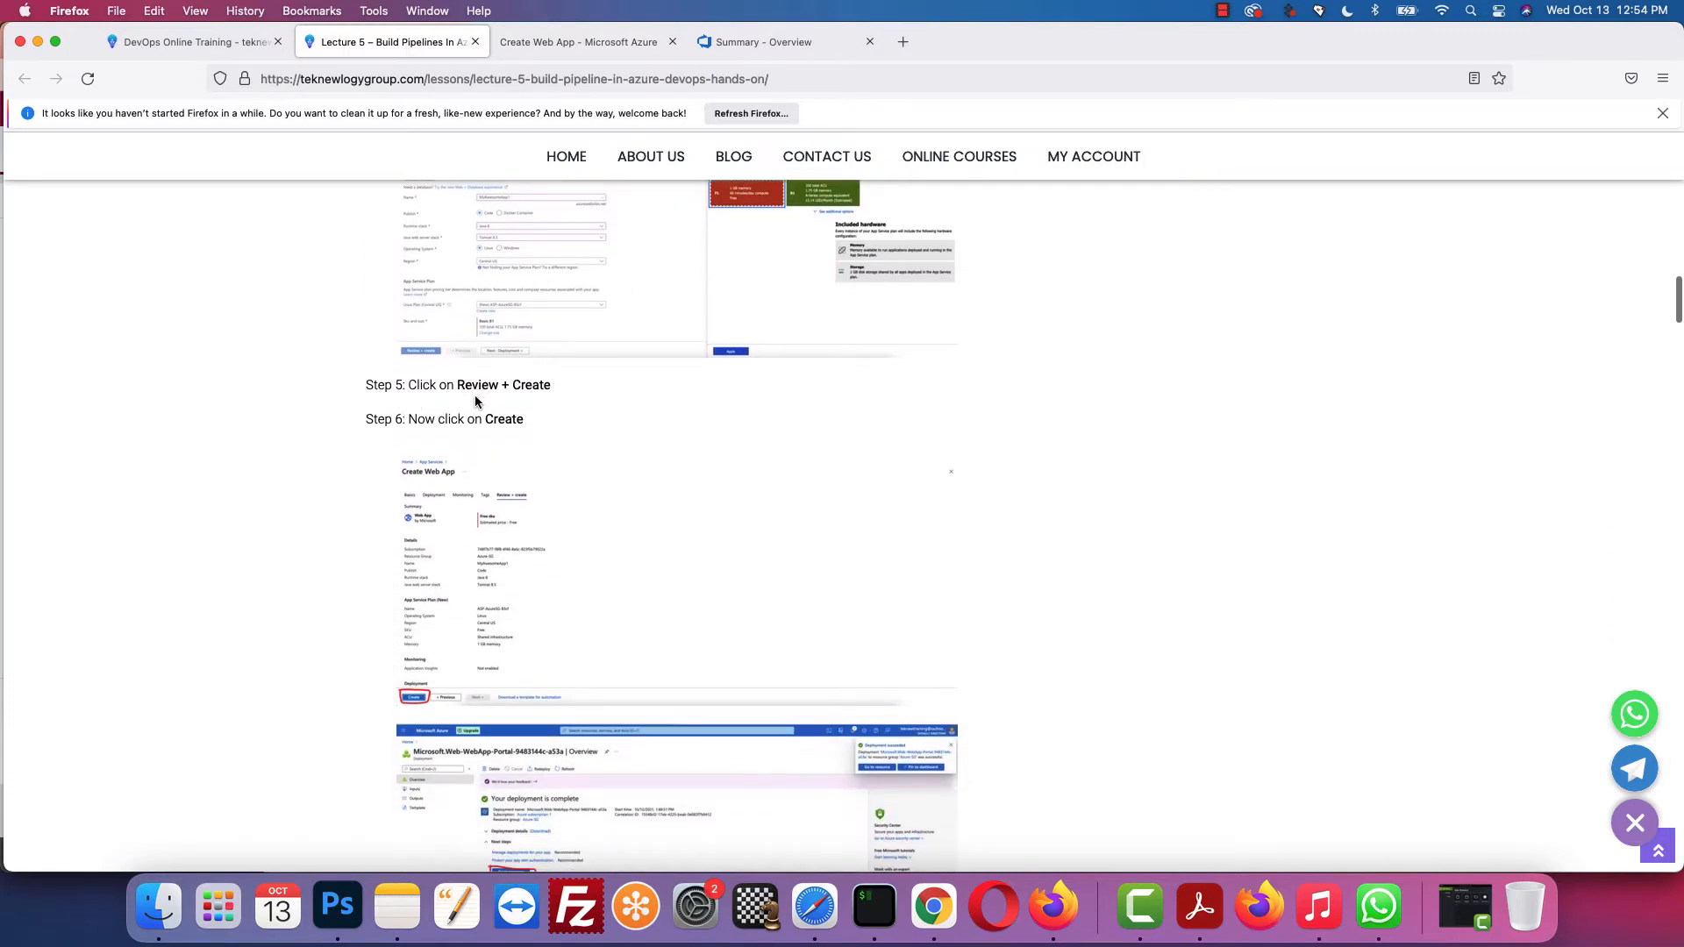
pyautogui.click(598, 52)
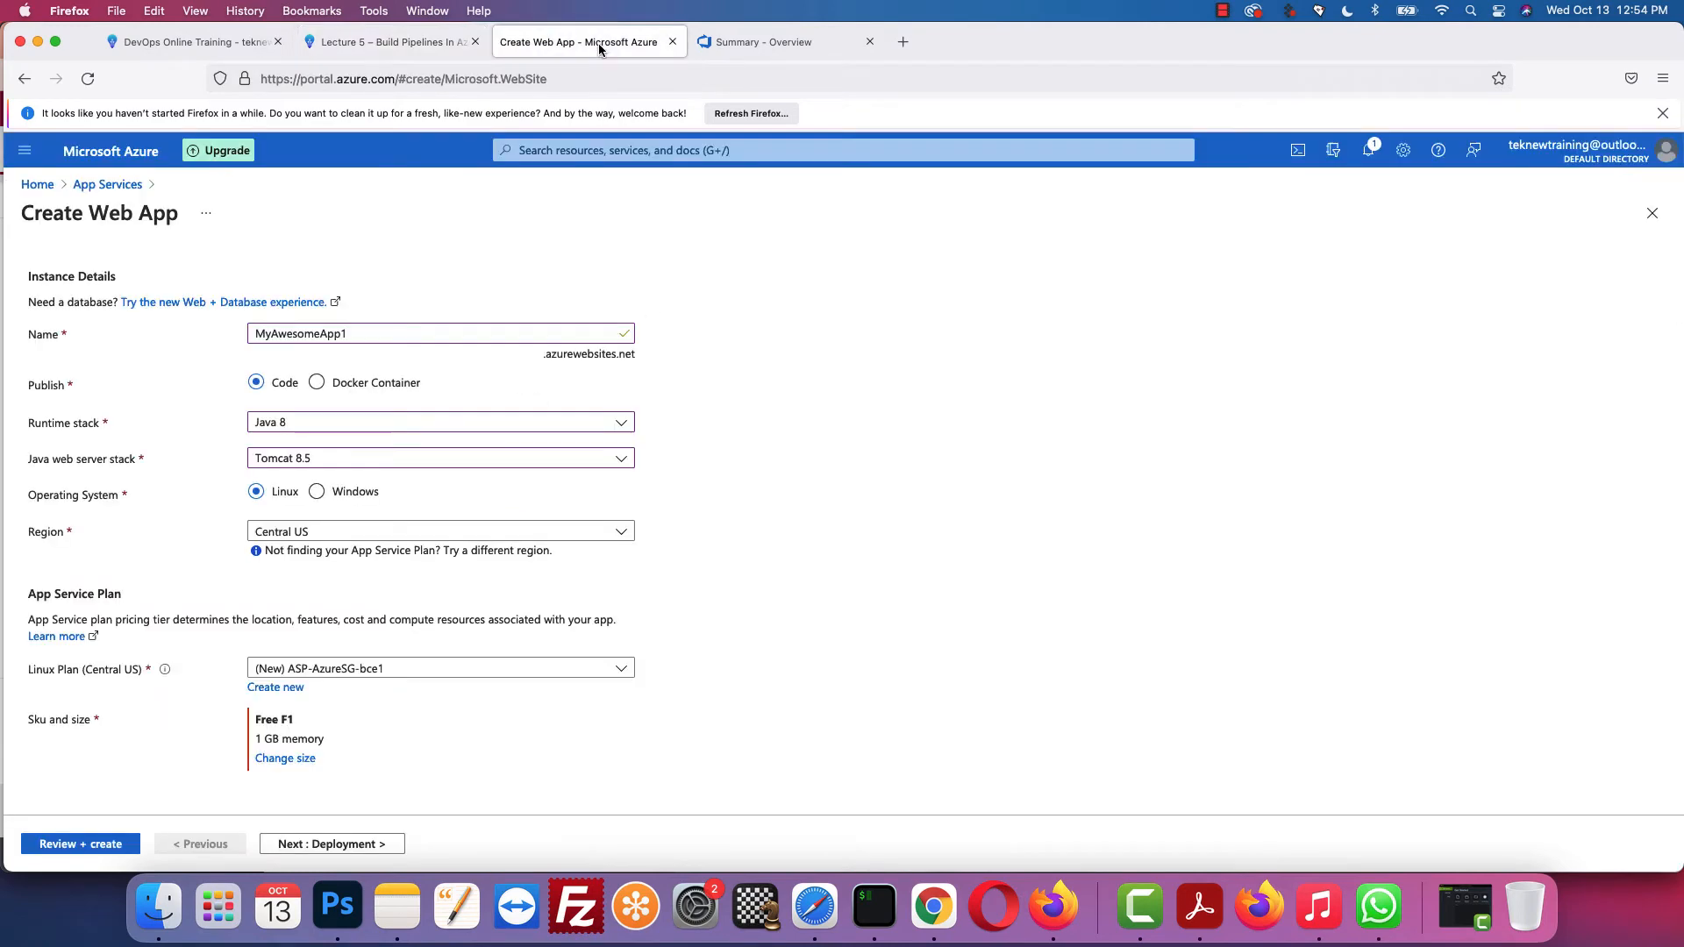
pyautogui.click(71, 845)
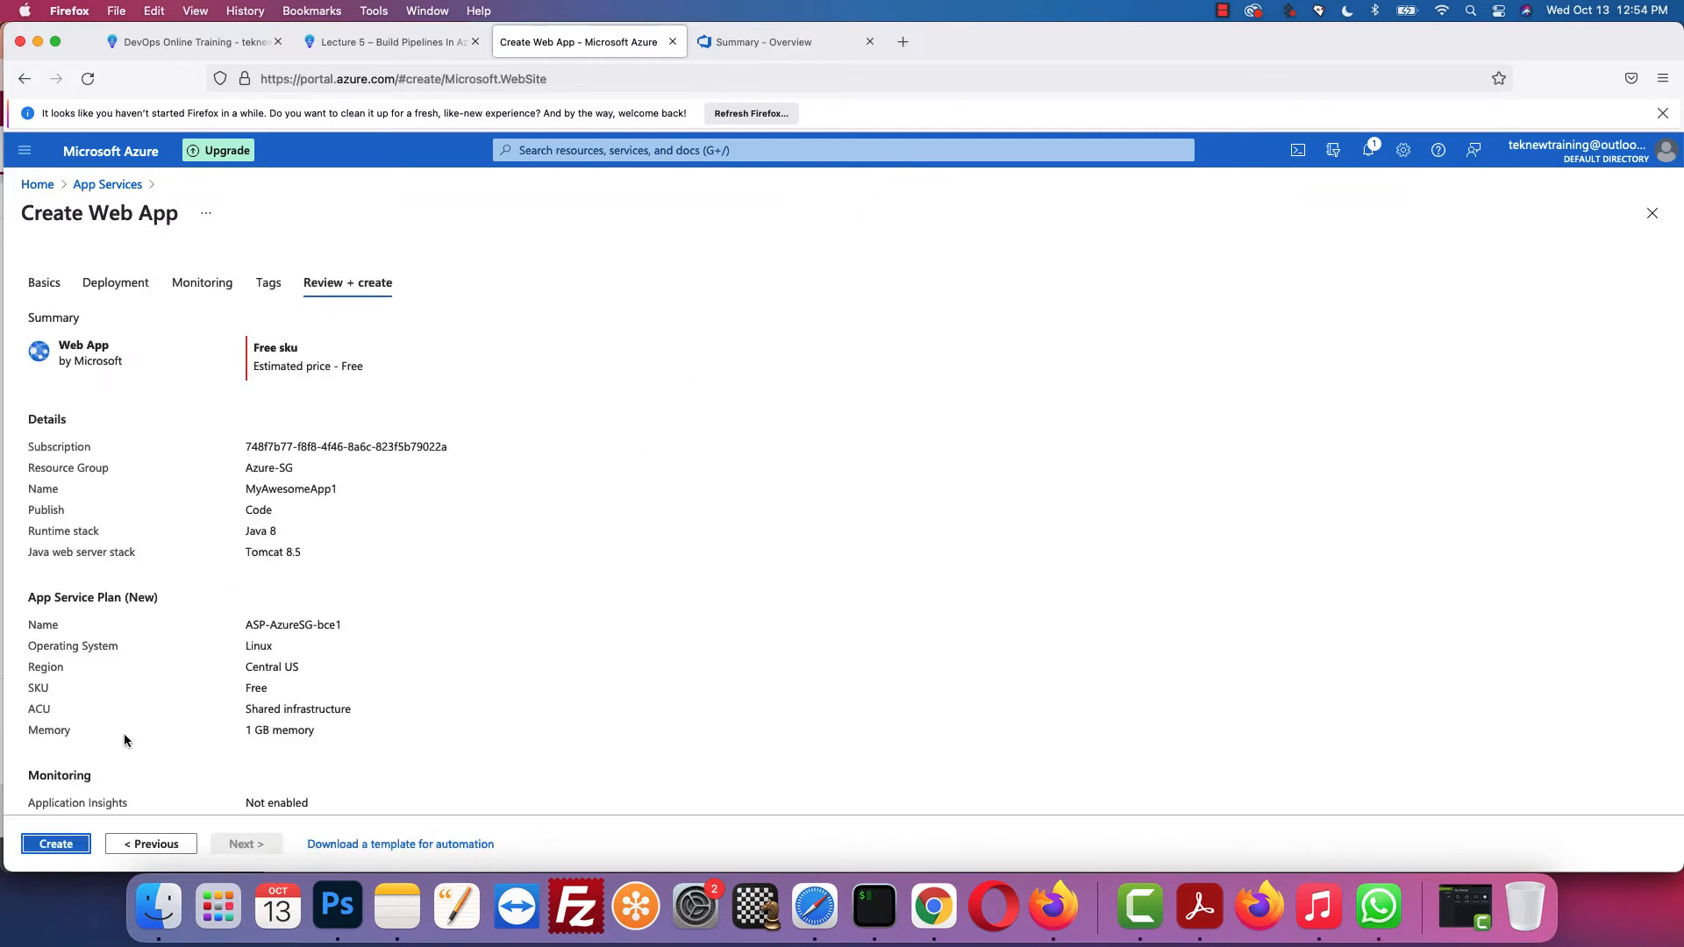
pyautogui.scroll(-1, 124, 733)
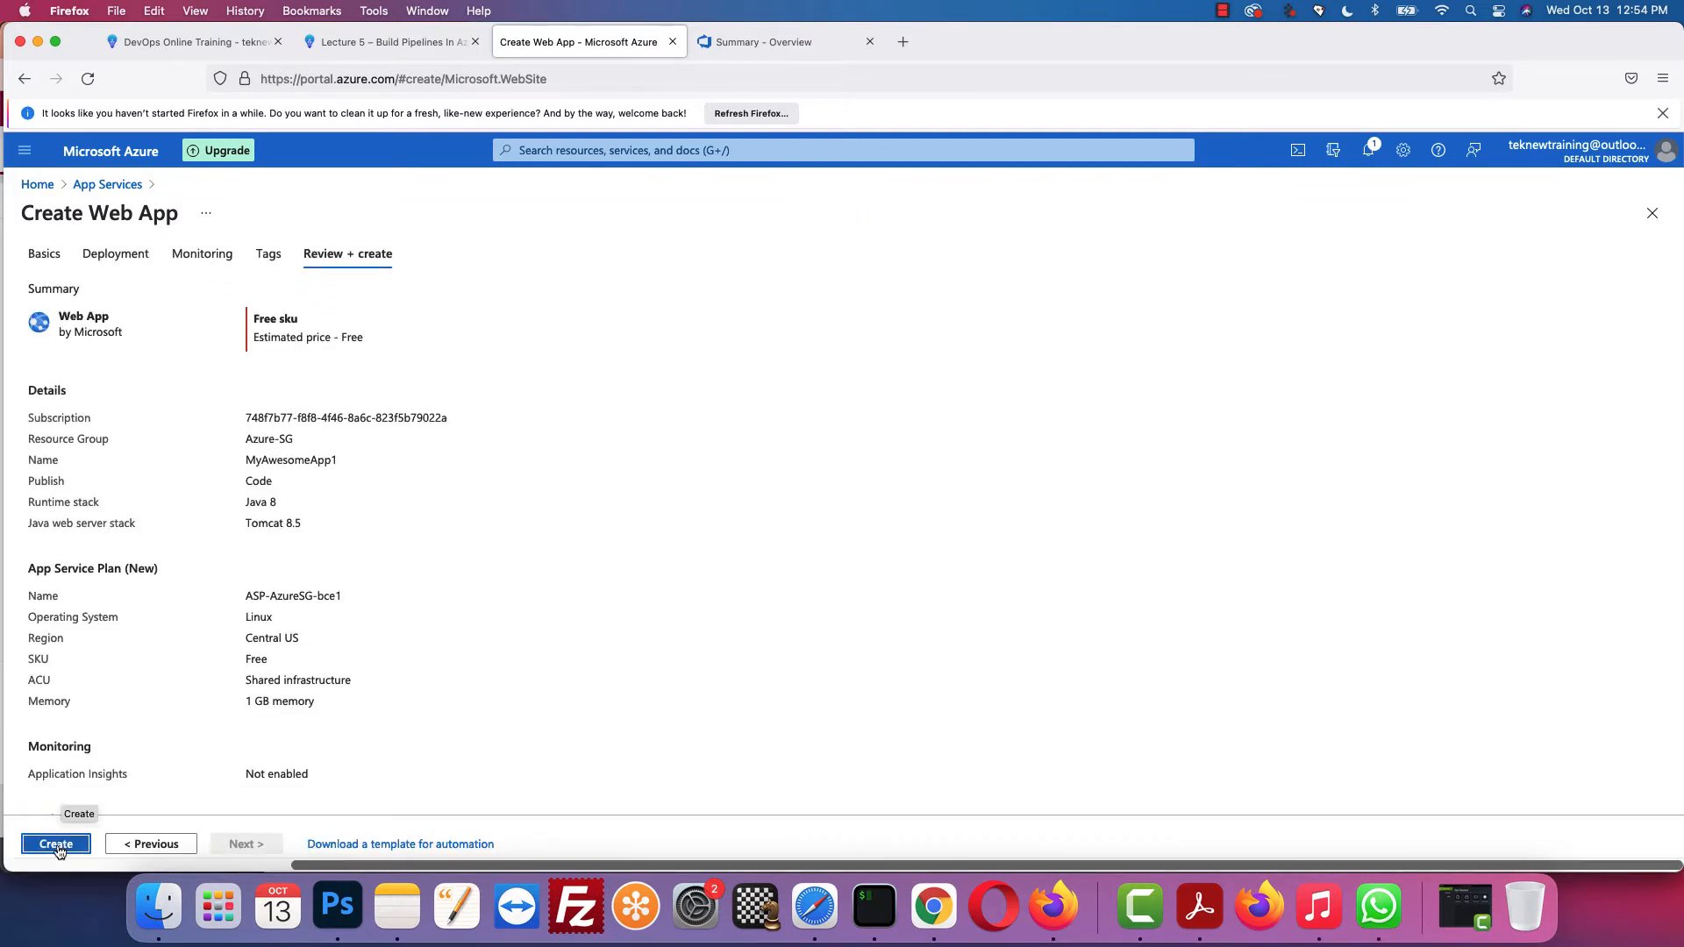
pyautogui.scroll(-3, 376, 371)
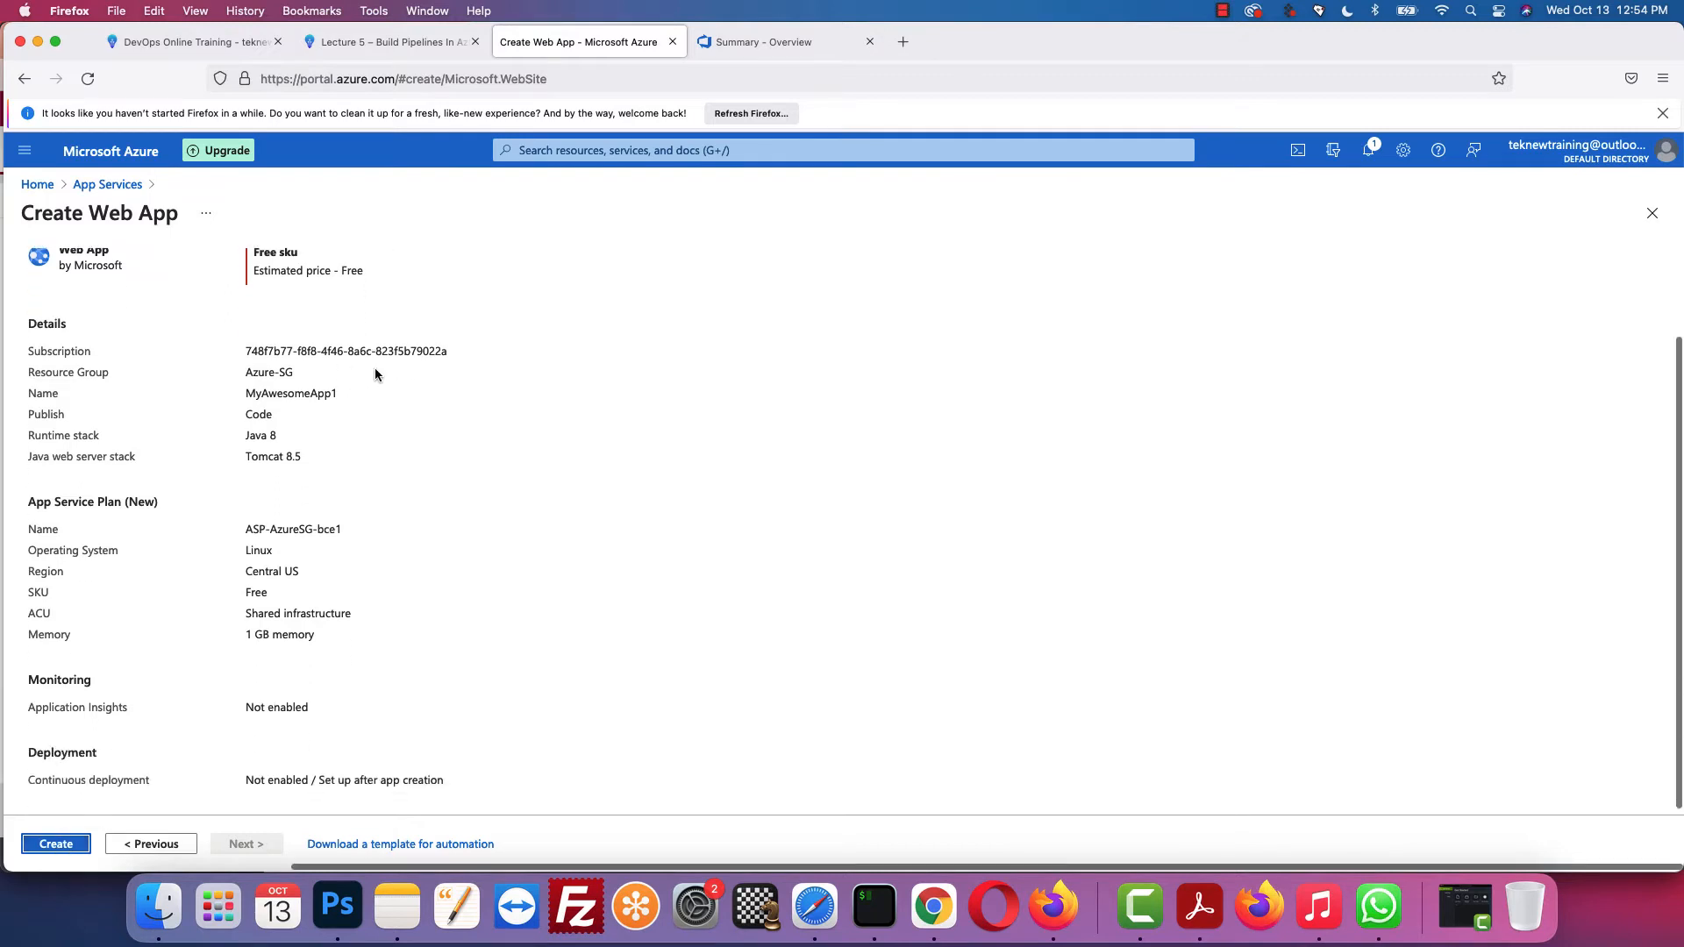
pyautogui.scroll(1, 375, 368)
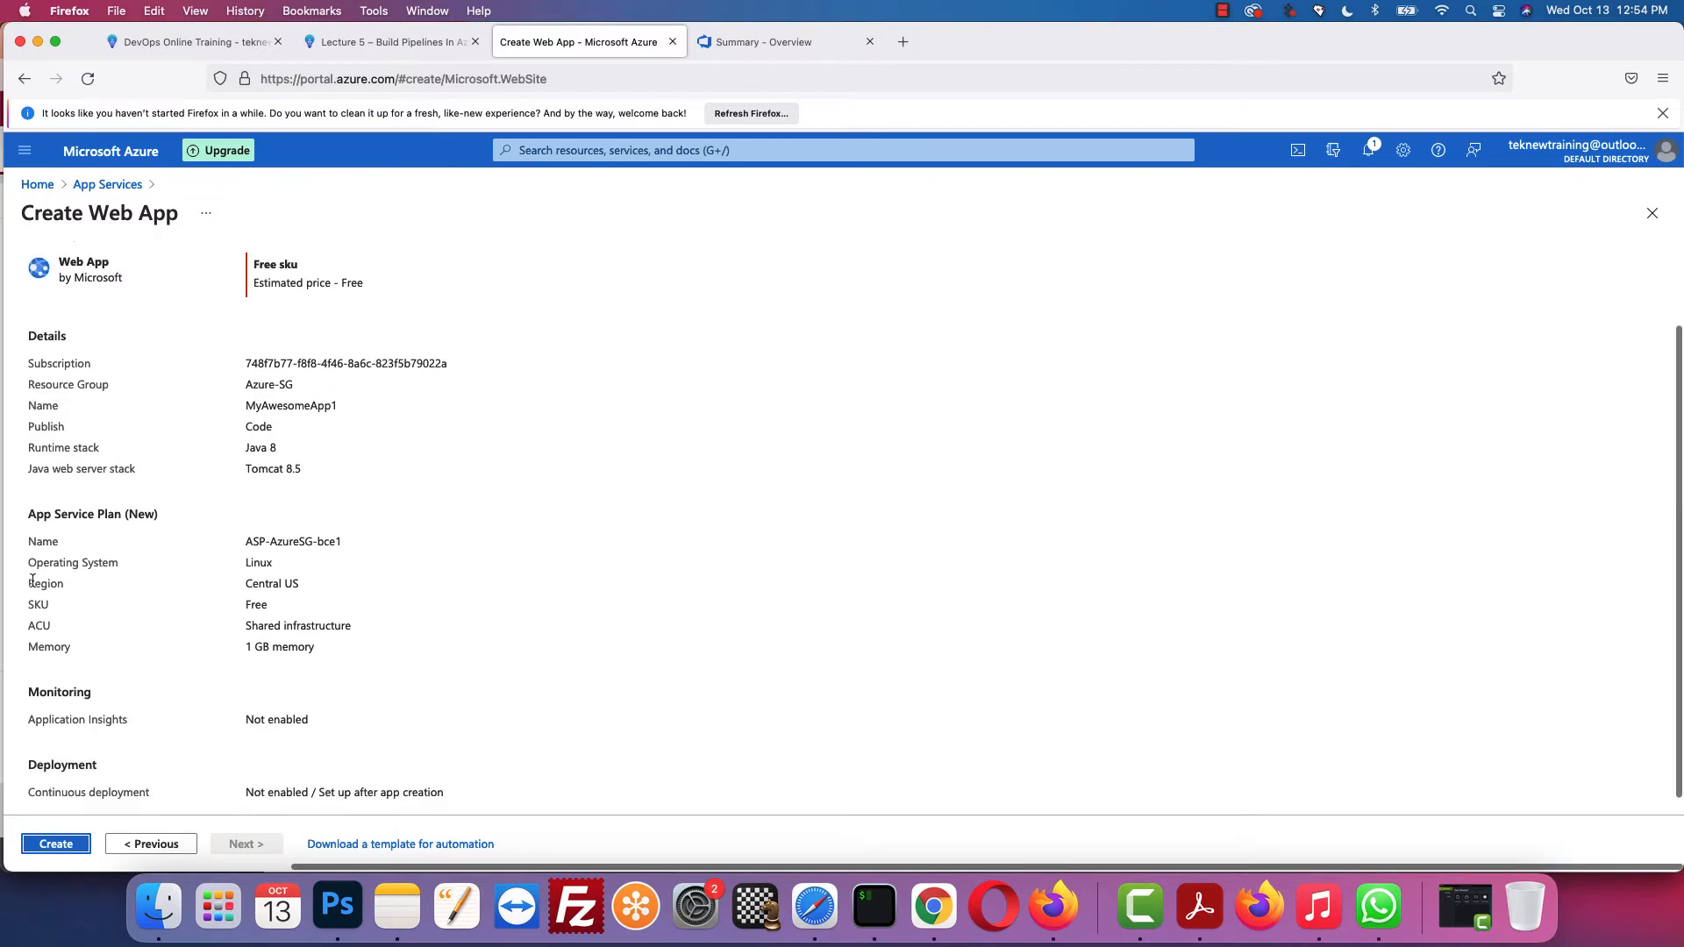
# Step: Create MyAwesomeApp1 and wait until the deployment overview reports it complete in Azure-SG
pyautogui.click(55, 844)
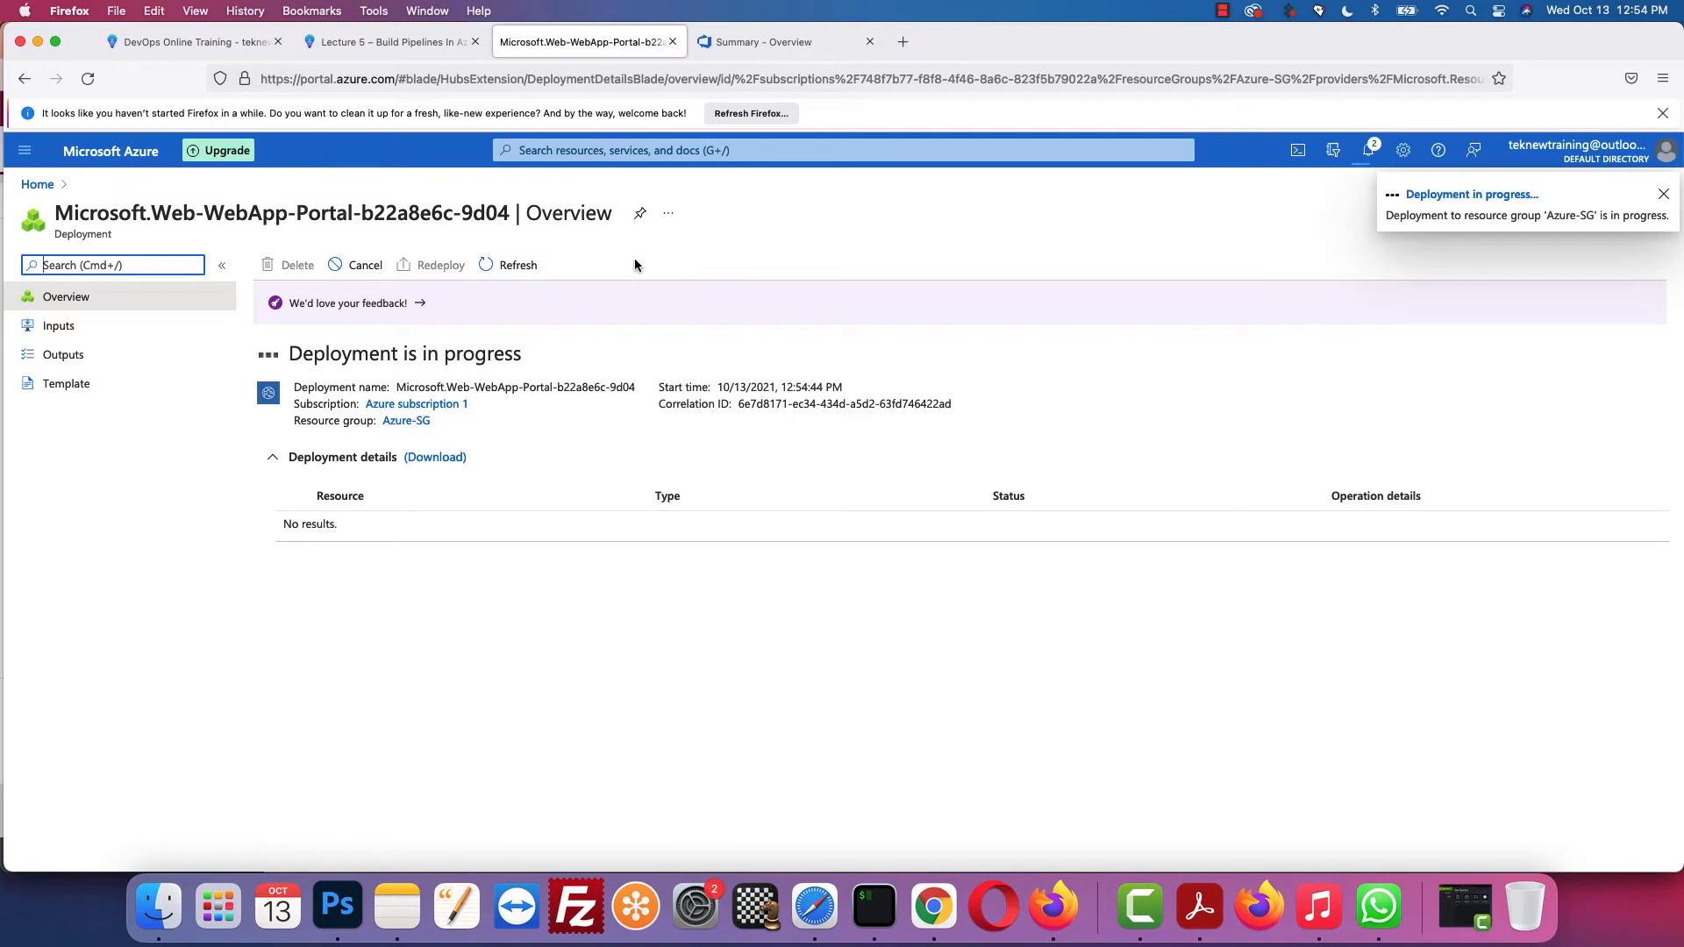
pyautogui.click(409, 46)
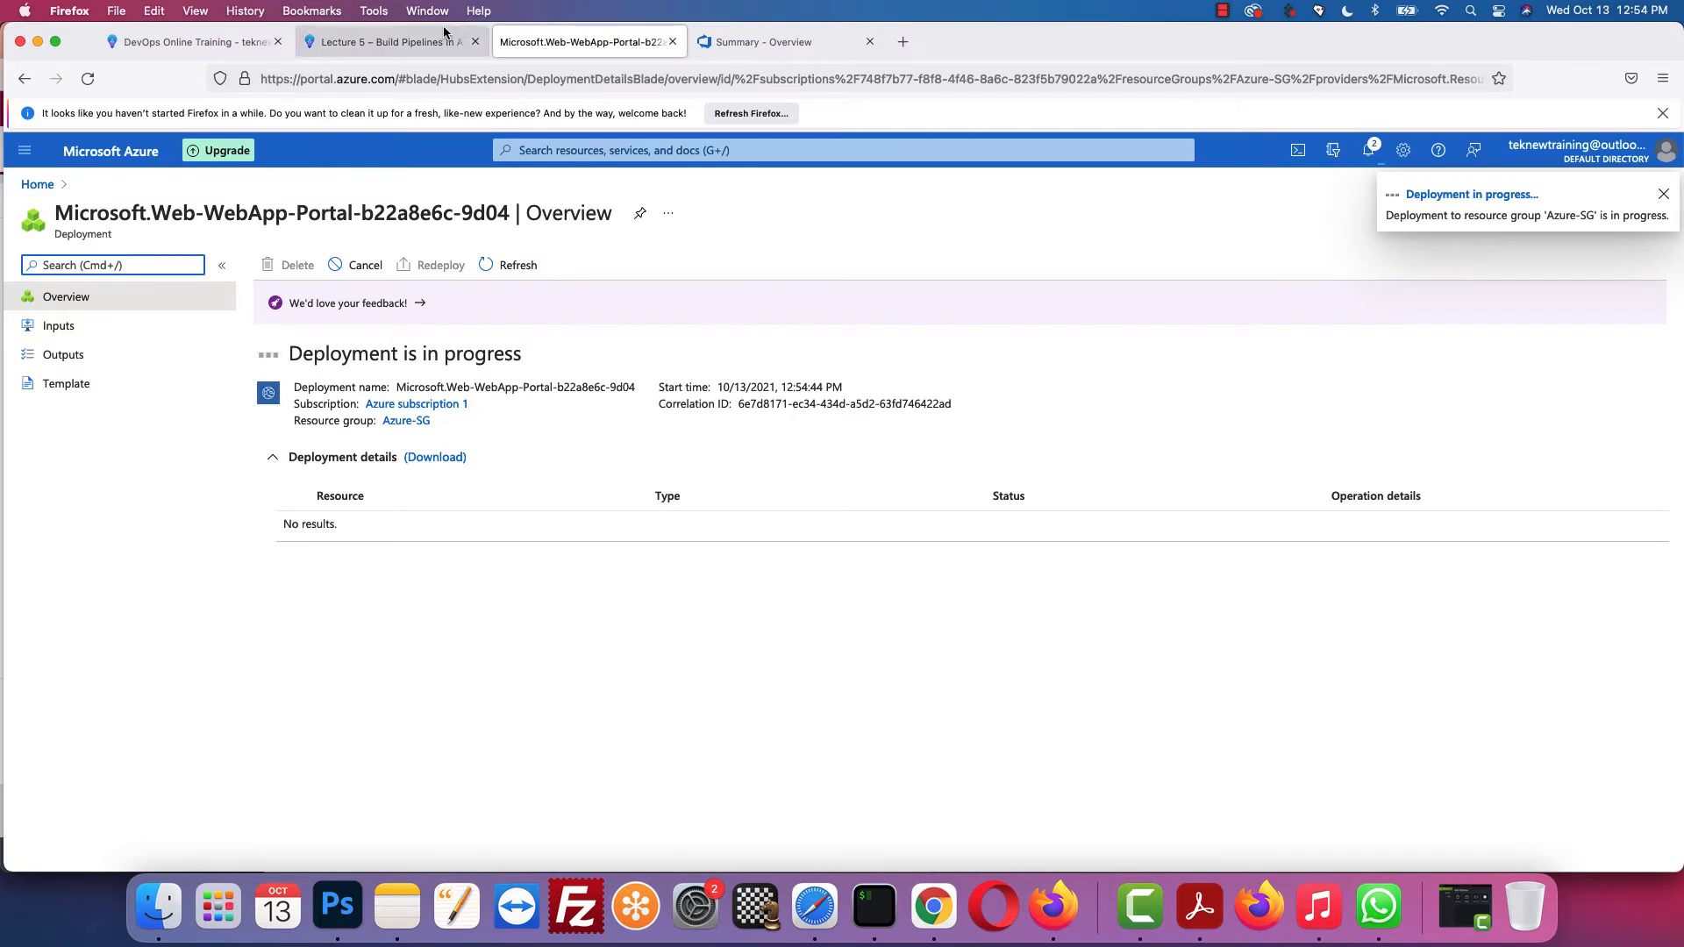
pyautogui.scroll(-5, 561, 501)
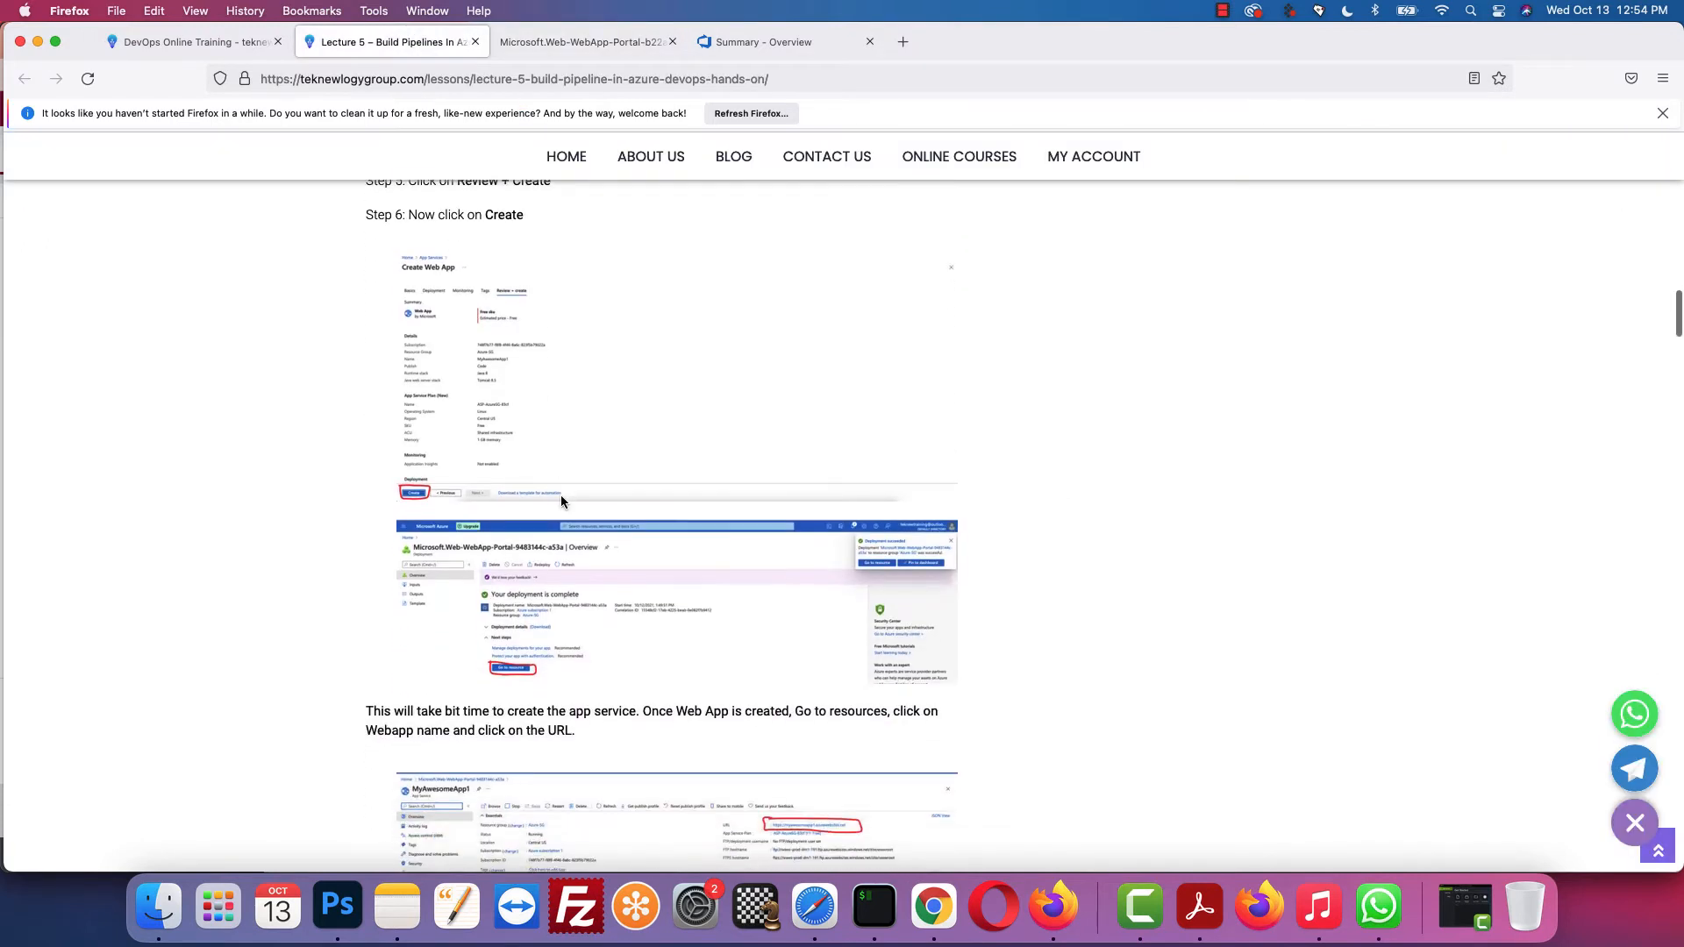
pyautogui.scroll(-1, 567, 451)
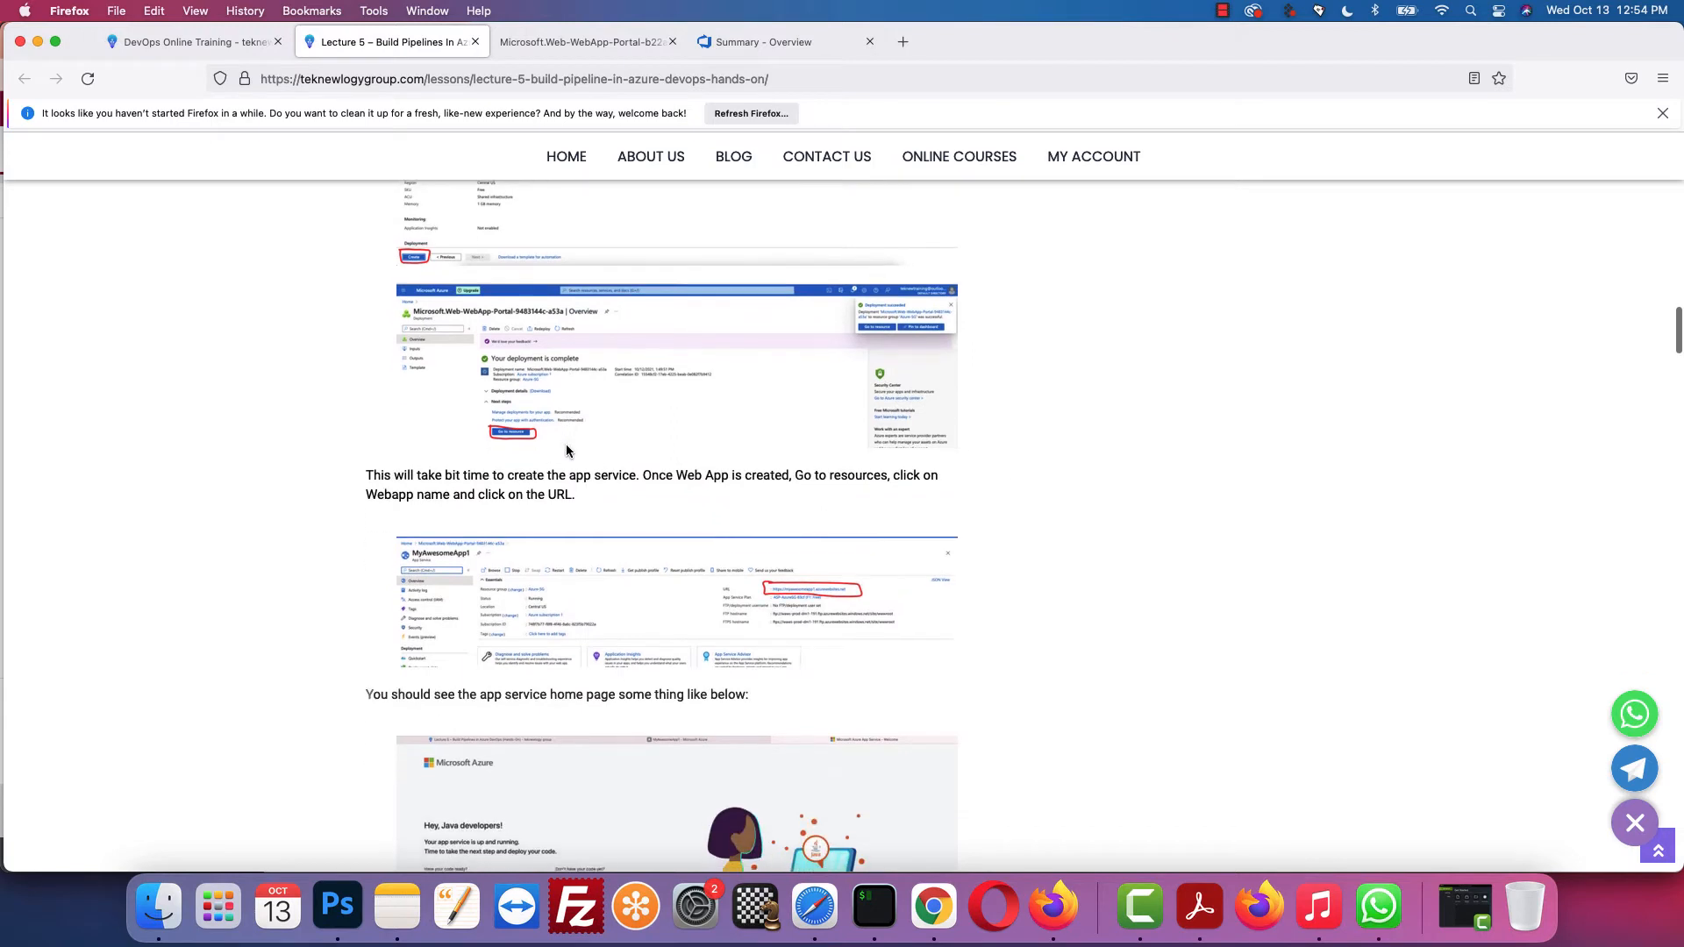
pyautogui.scroll(-1, 570, 427)
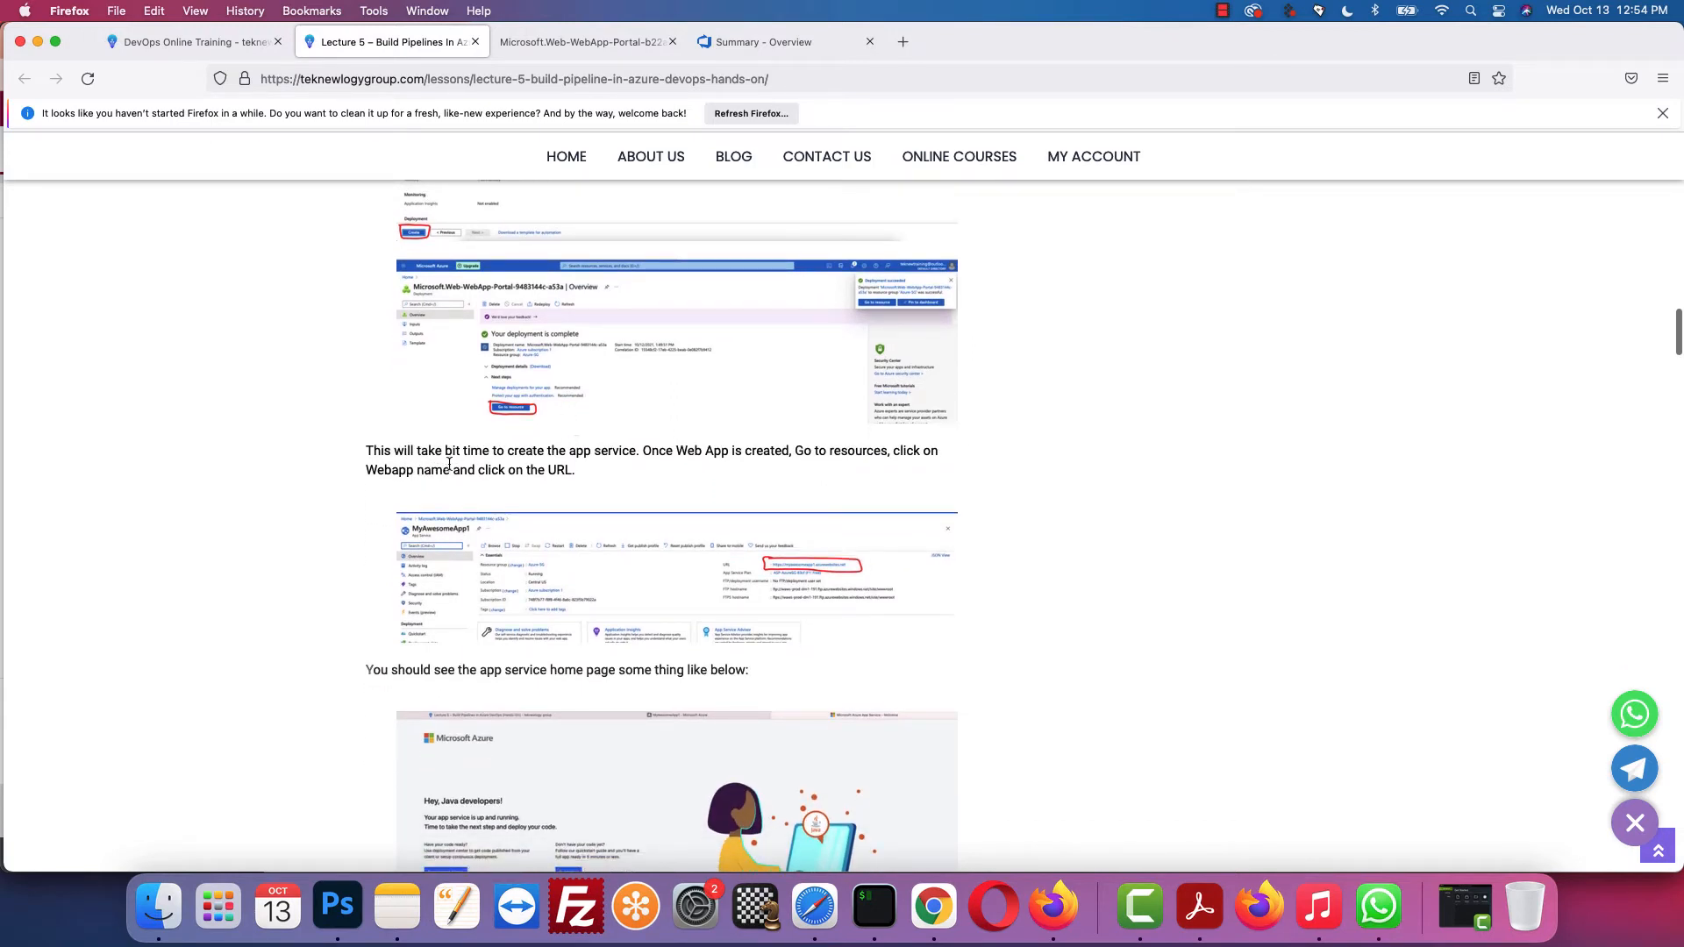
pyautogui.click(575, 44)
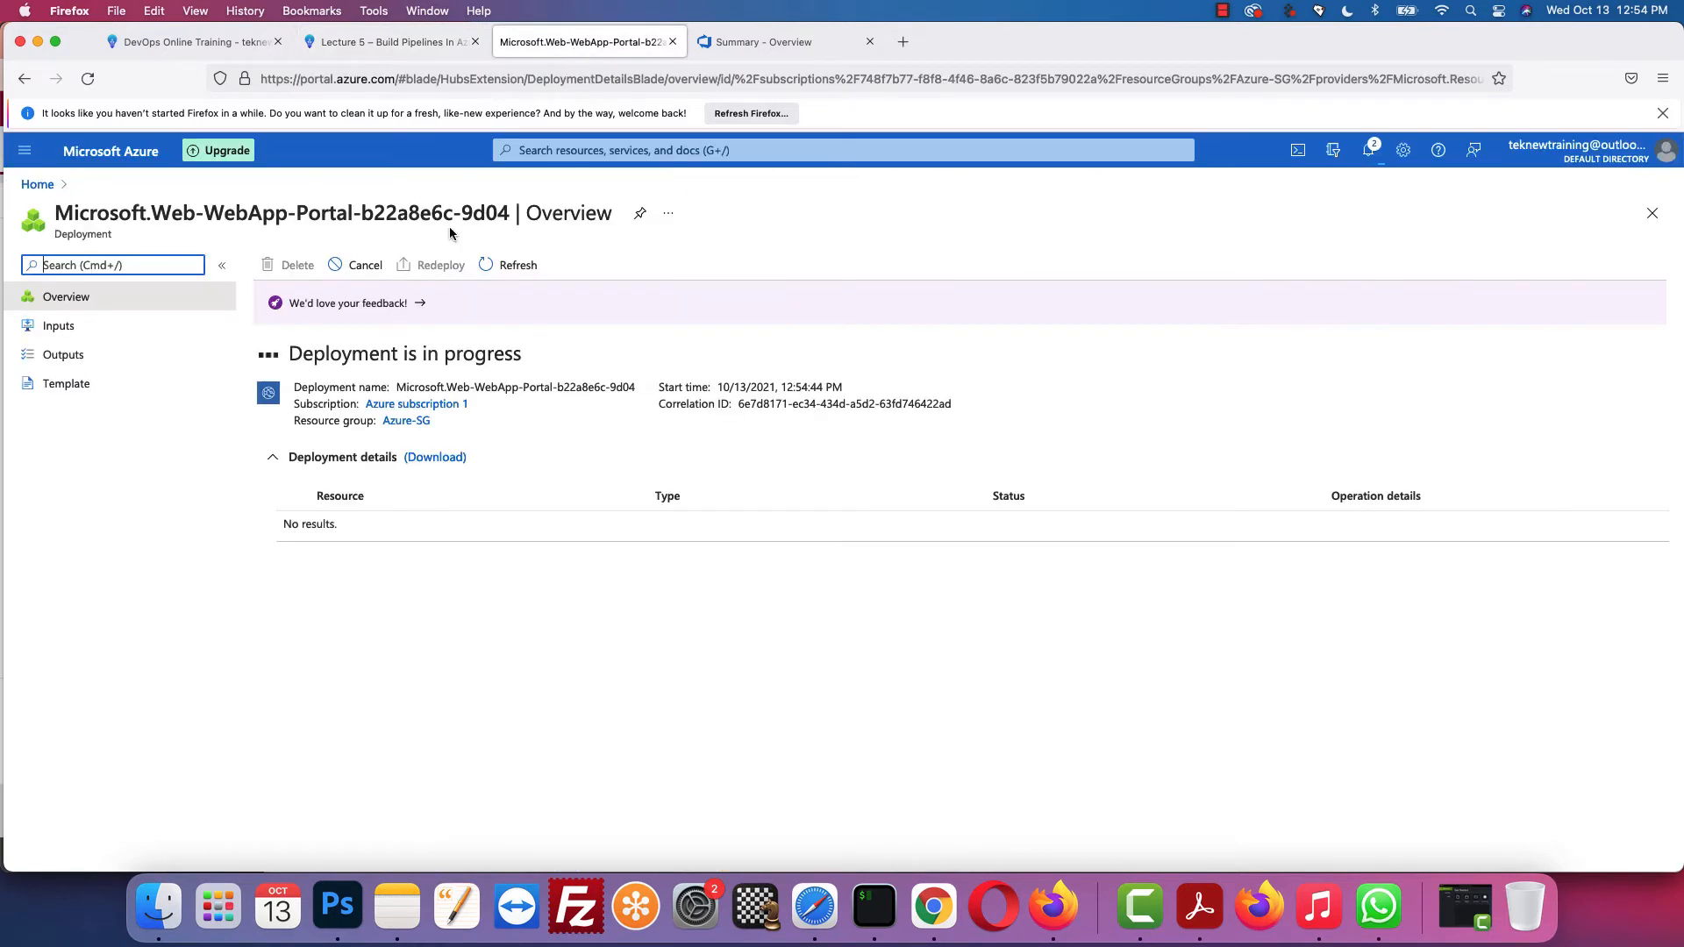
pyautogui.click(402, 49)
pyautogui.scroll(-3, 584, 451)
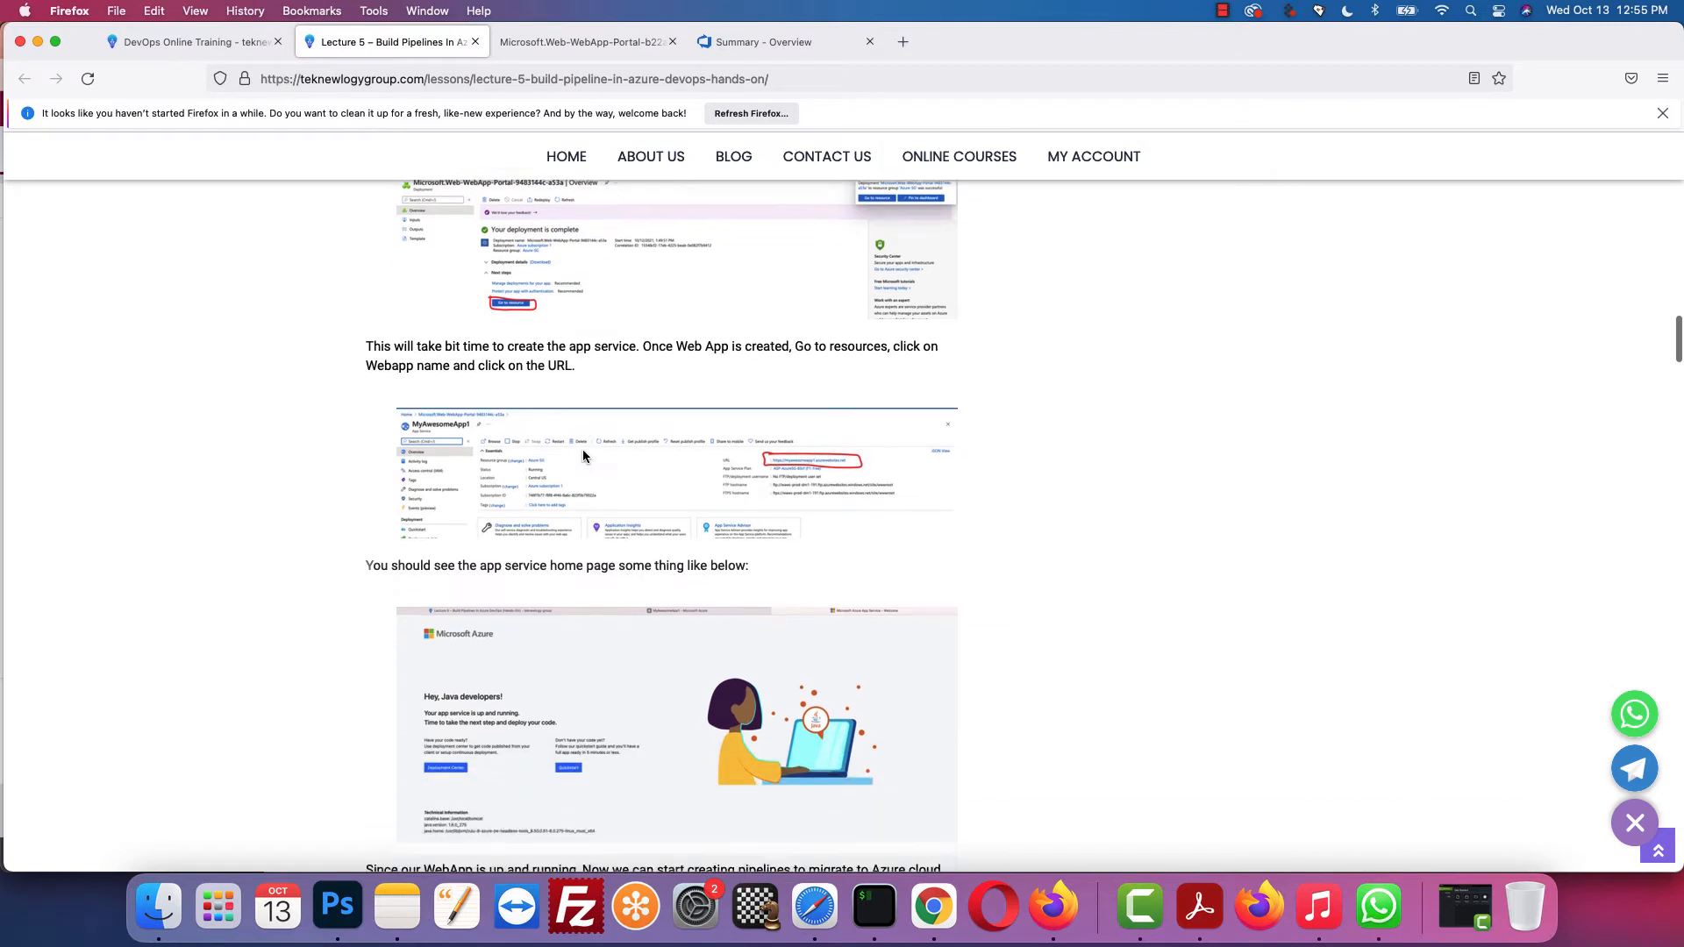
pyautogui.scroll(-2, 583, 451)
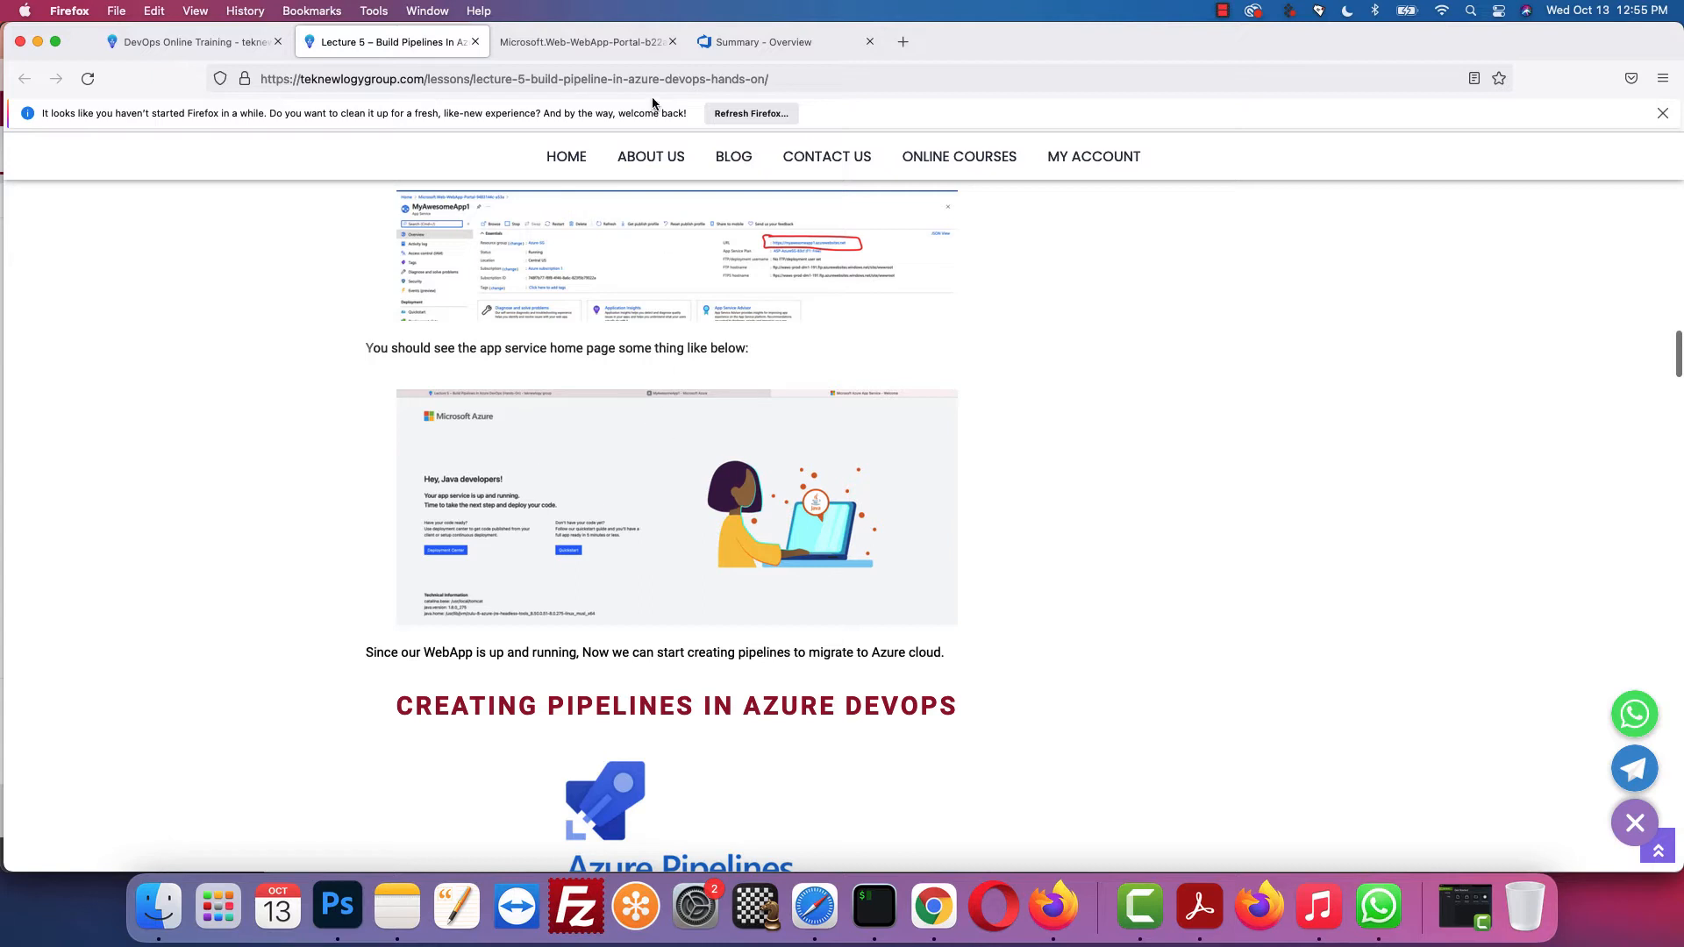
pyautogui.click(600, 41)
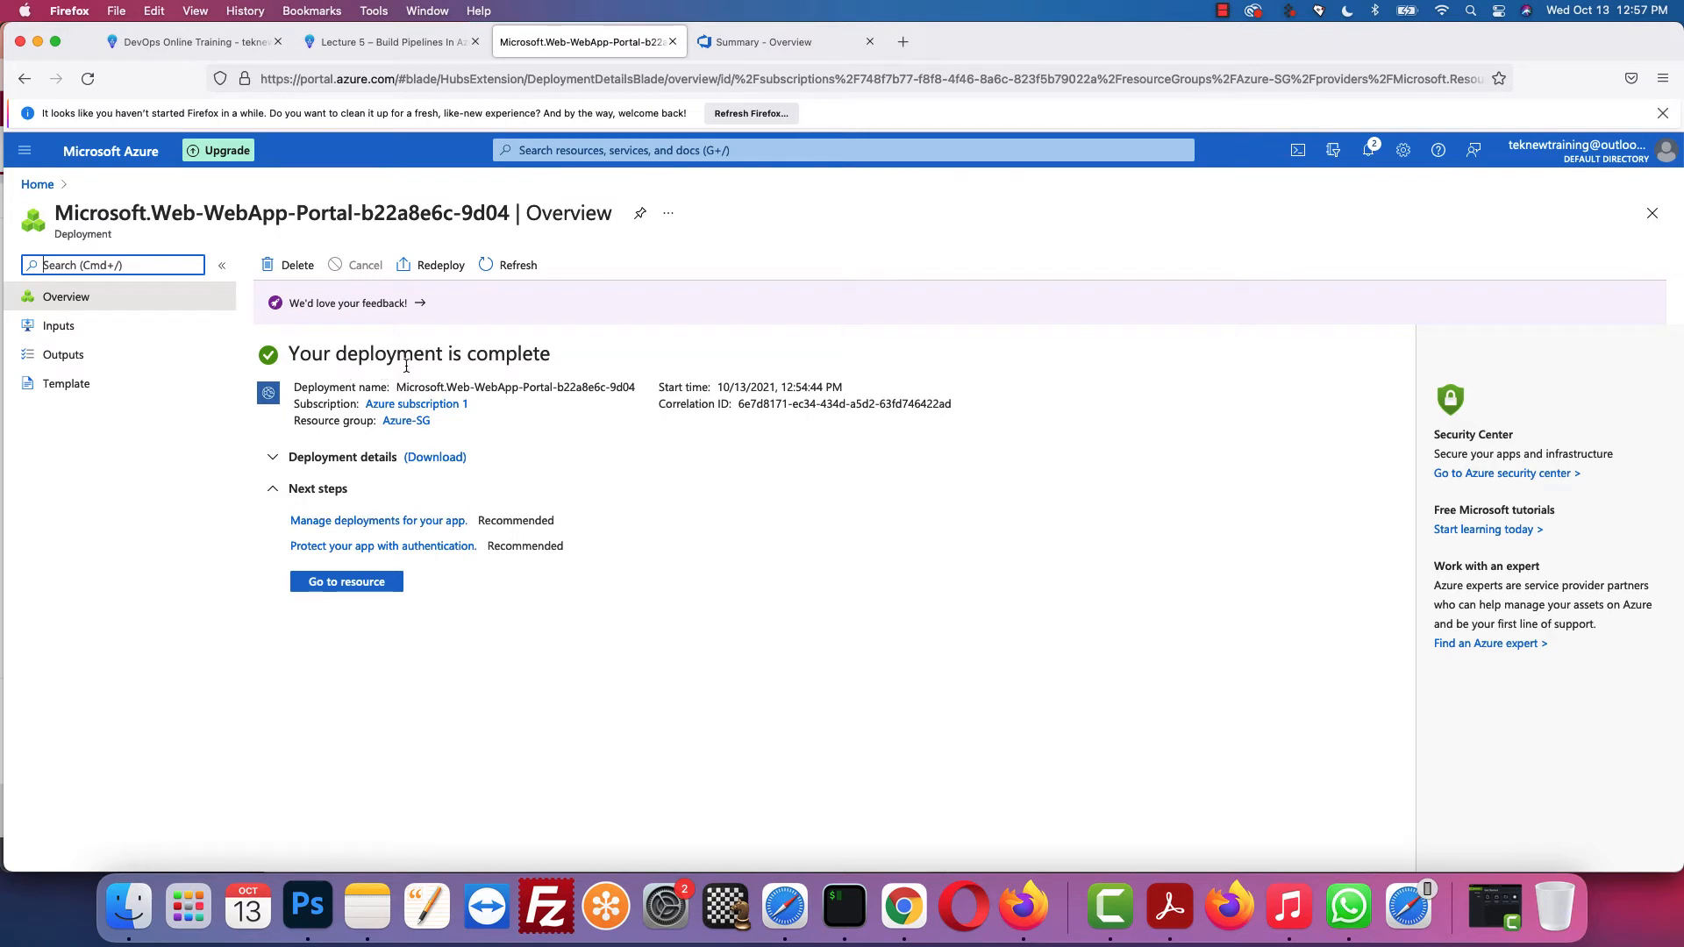
# Step: Copy MyAwesomeApp1's URL from its resource page and load it in a new tab to confirm it runs
pyautogui.click(350, 583)
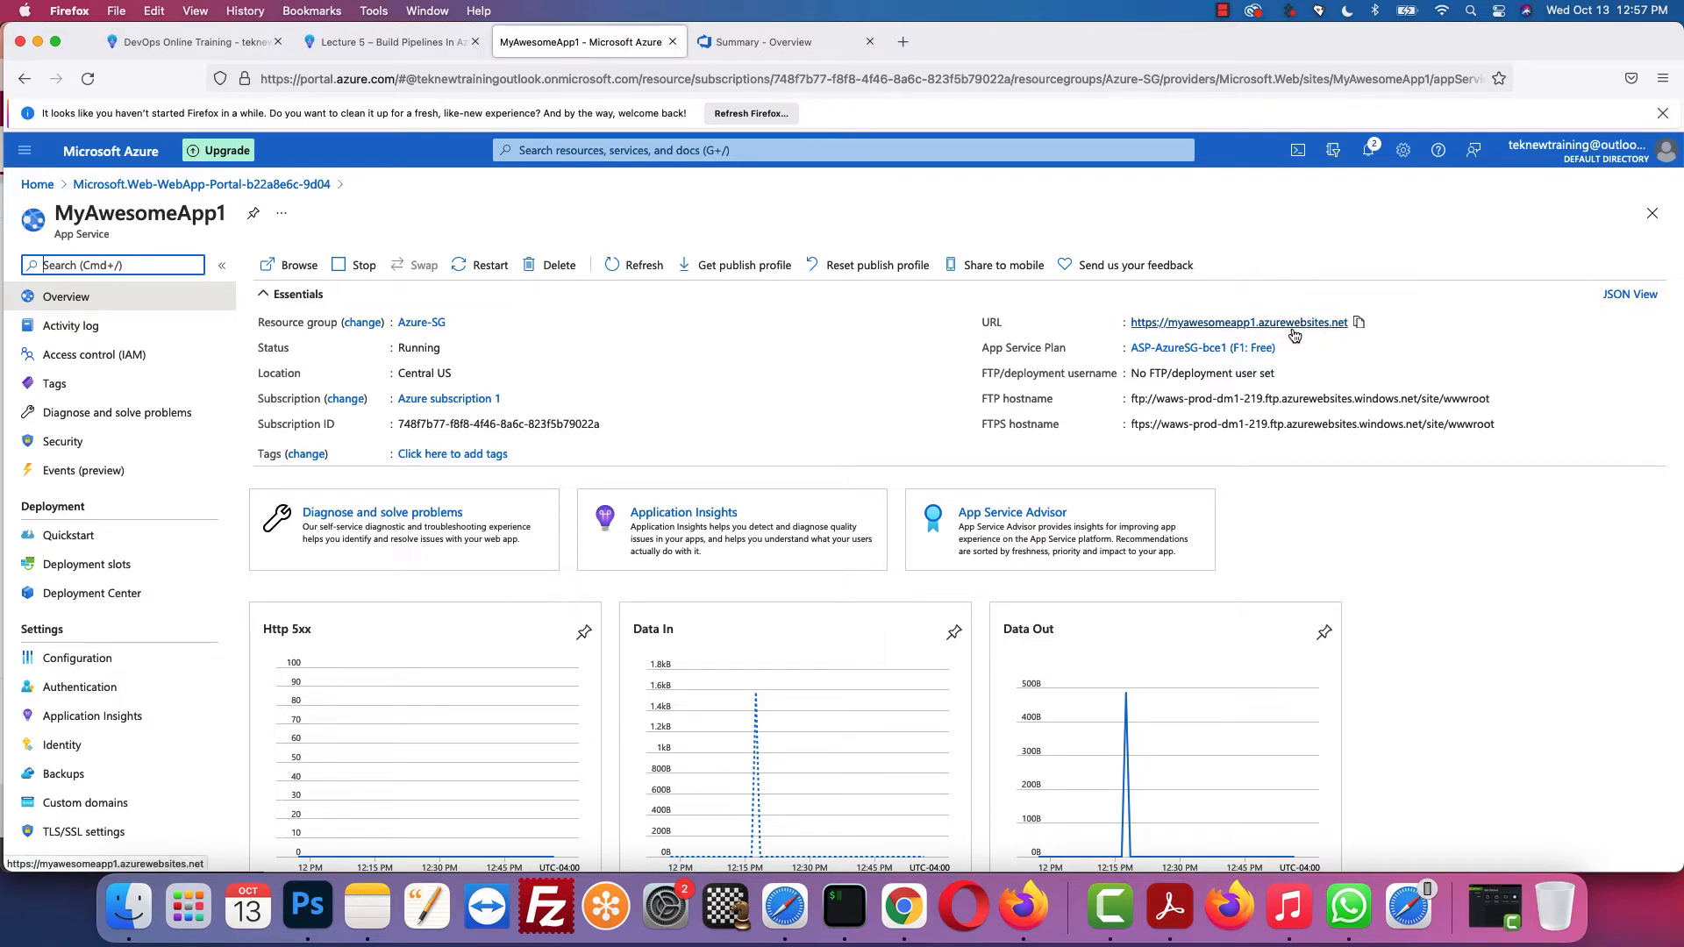
pyautogui.click(1359, 324)
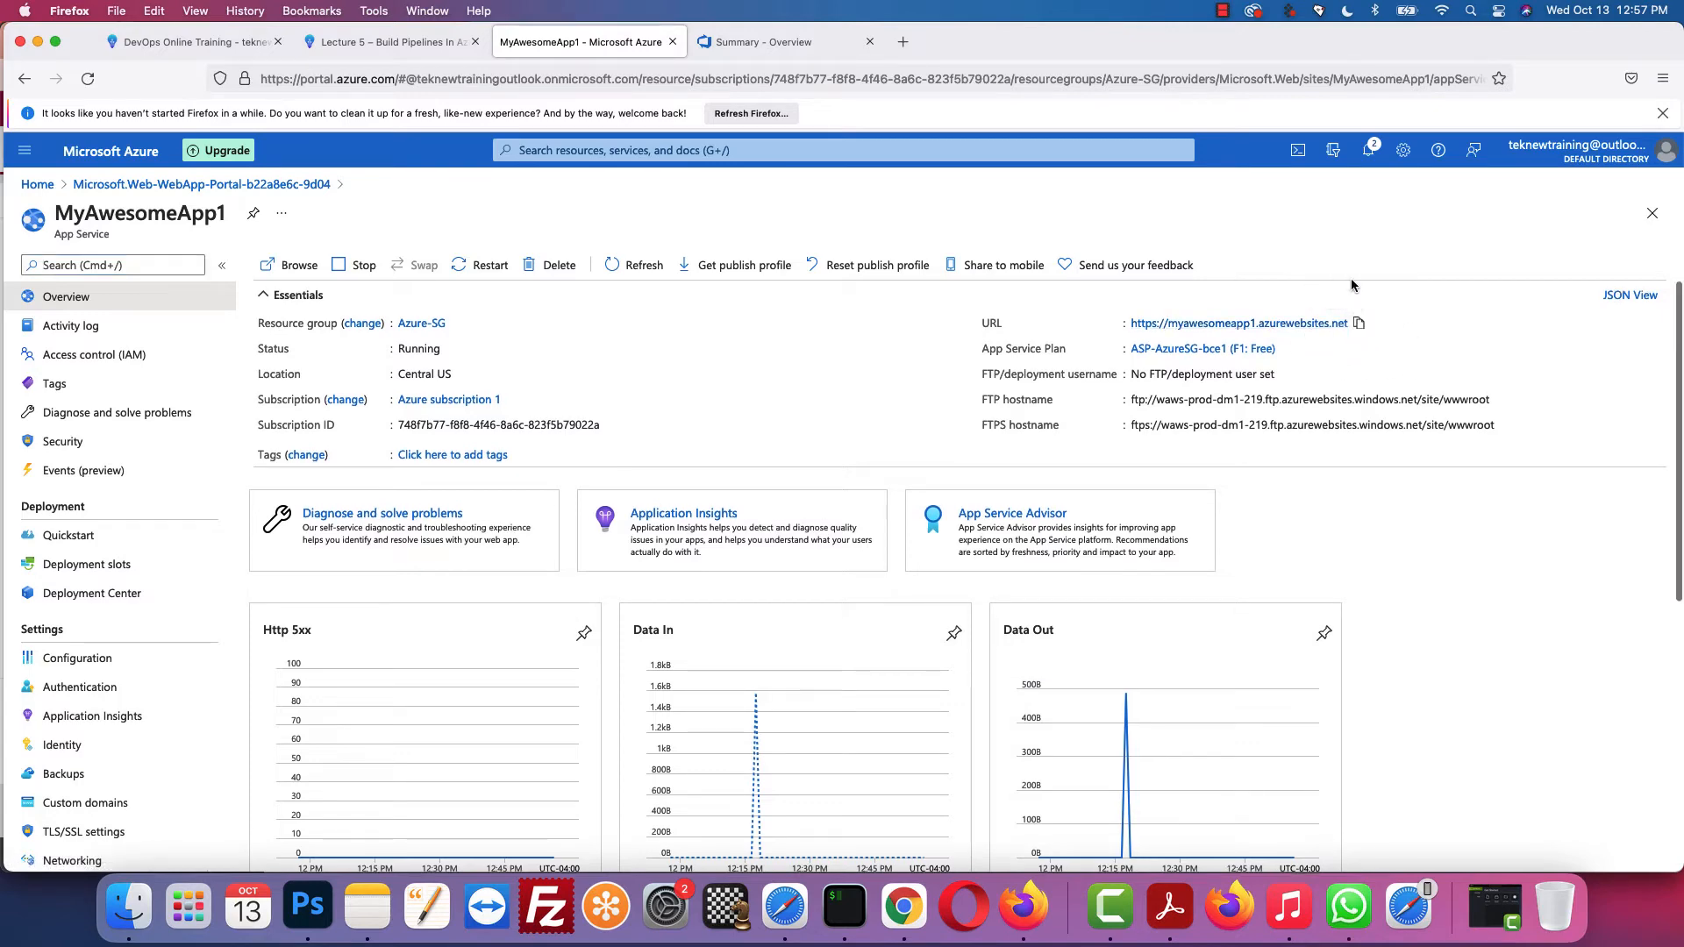
pyautogui.click(903, 50)
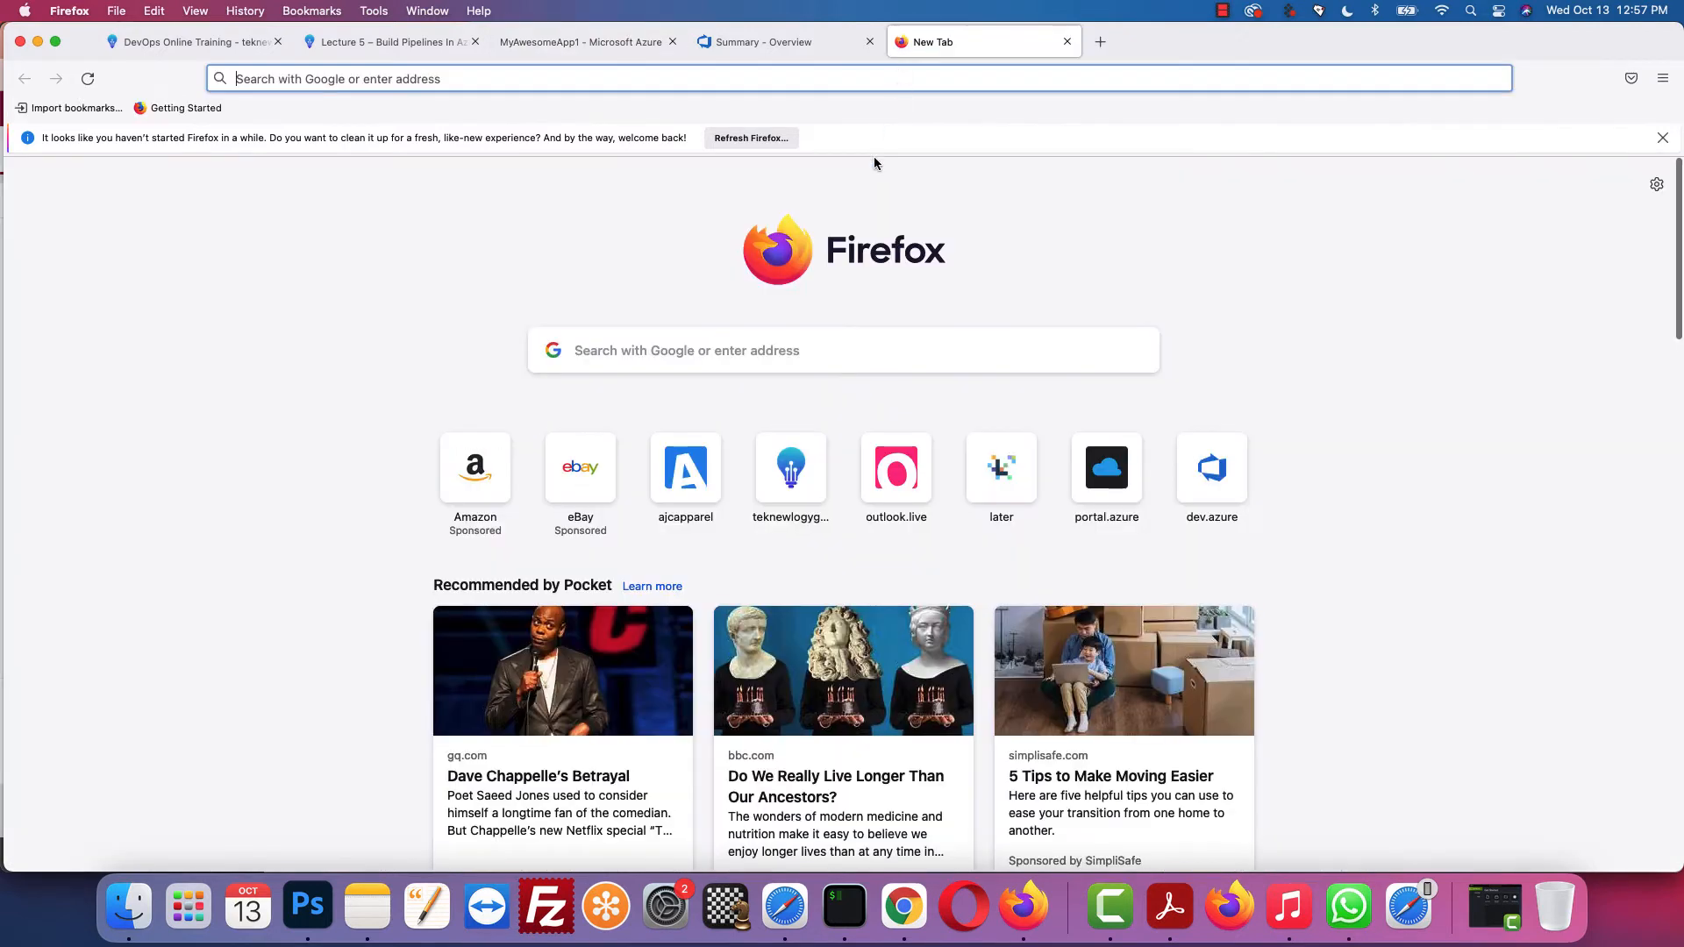
pyautogui.press('super+v')
pyautogui.press('Return')
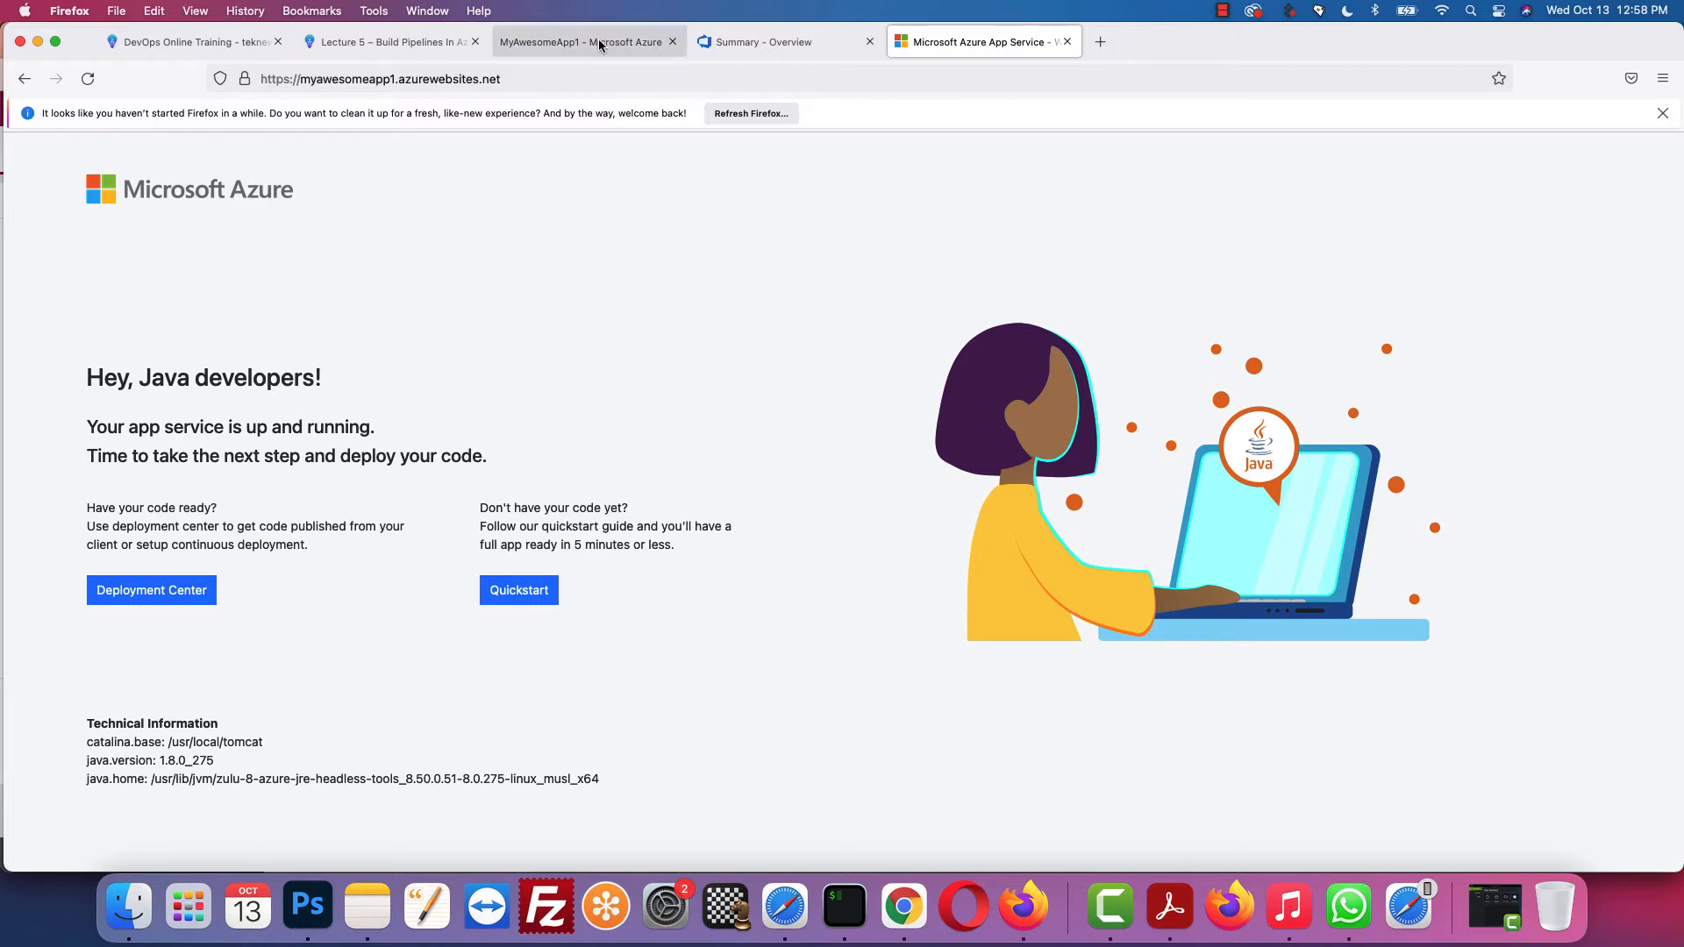
pyautogui.click(410, 46)
# Step: Scroll the Lecture 5 lesson to Step 1 and open its AZURE DEVOPS link in a new tab
pyautogui.scroll(-5, 884, 422)
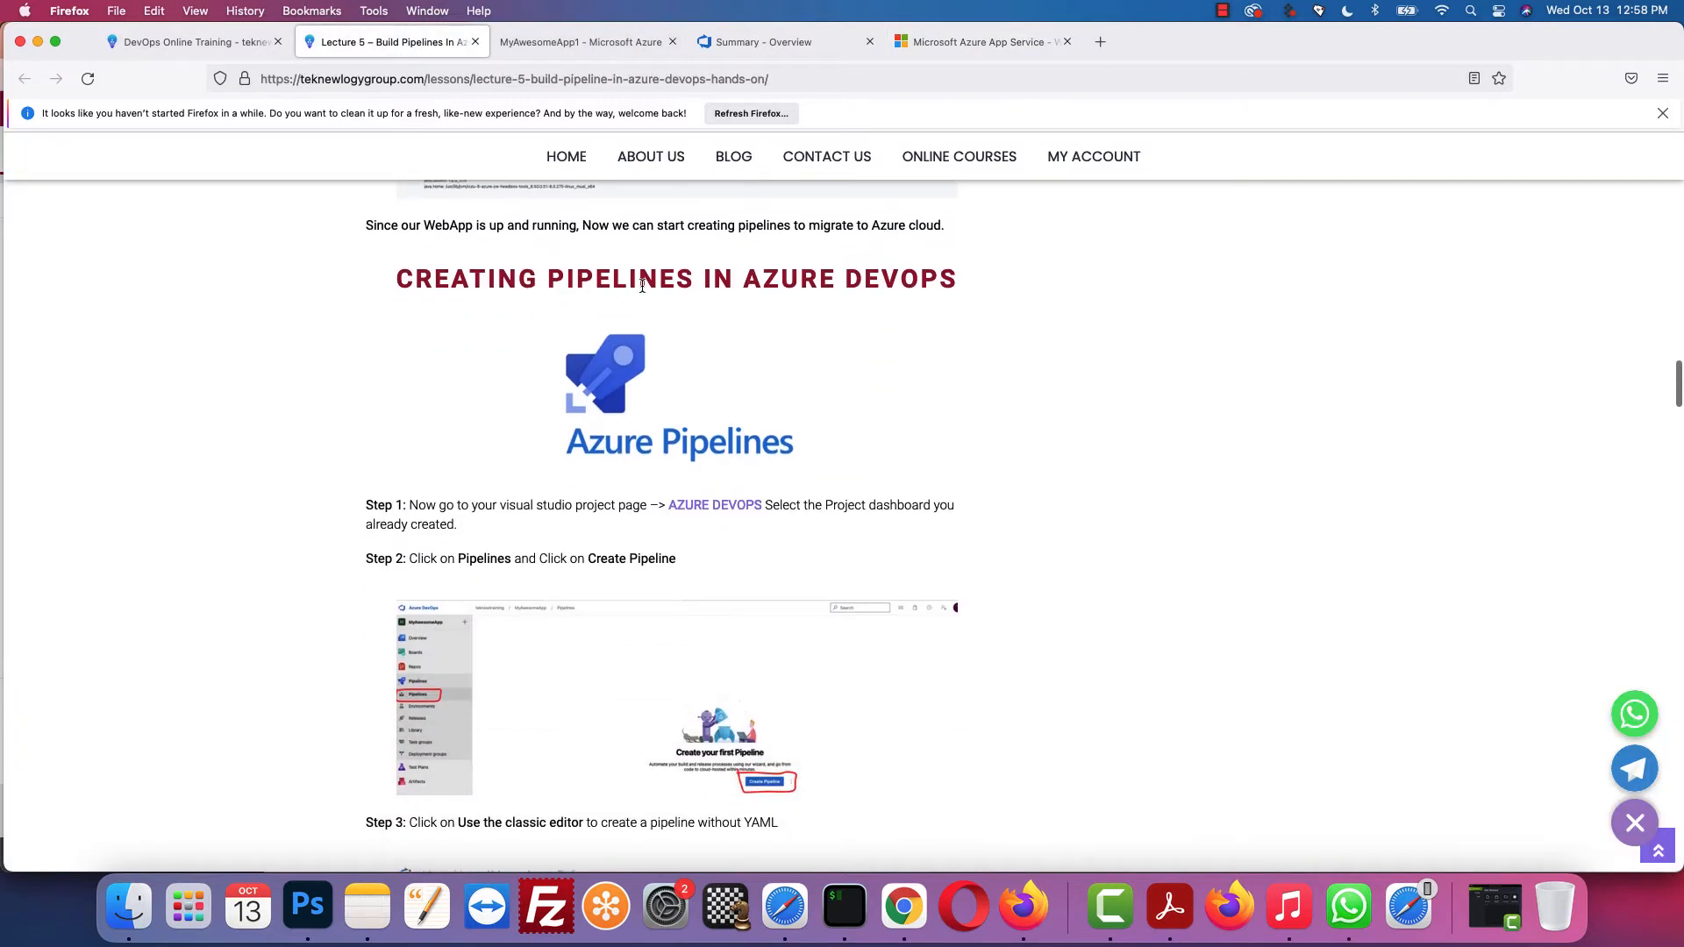
pyautogui.scroll(-1, 744, 314)
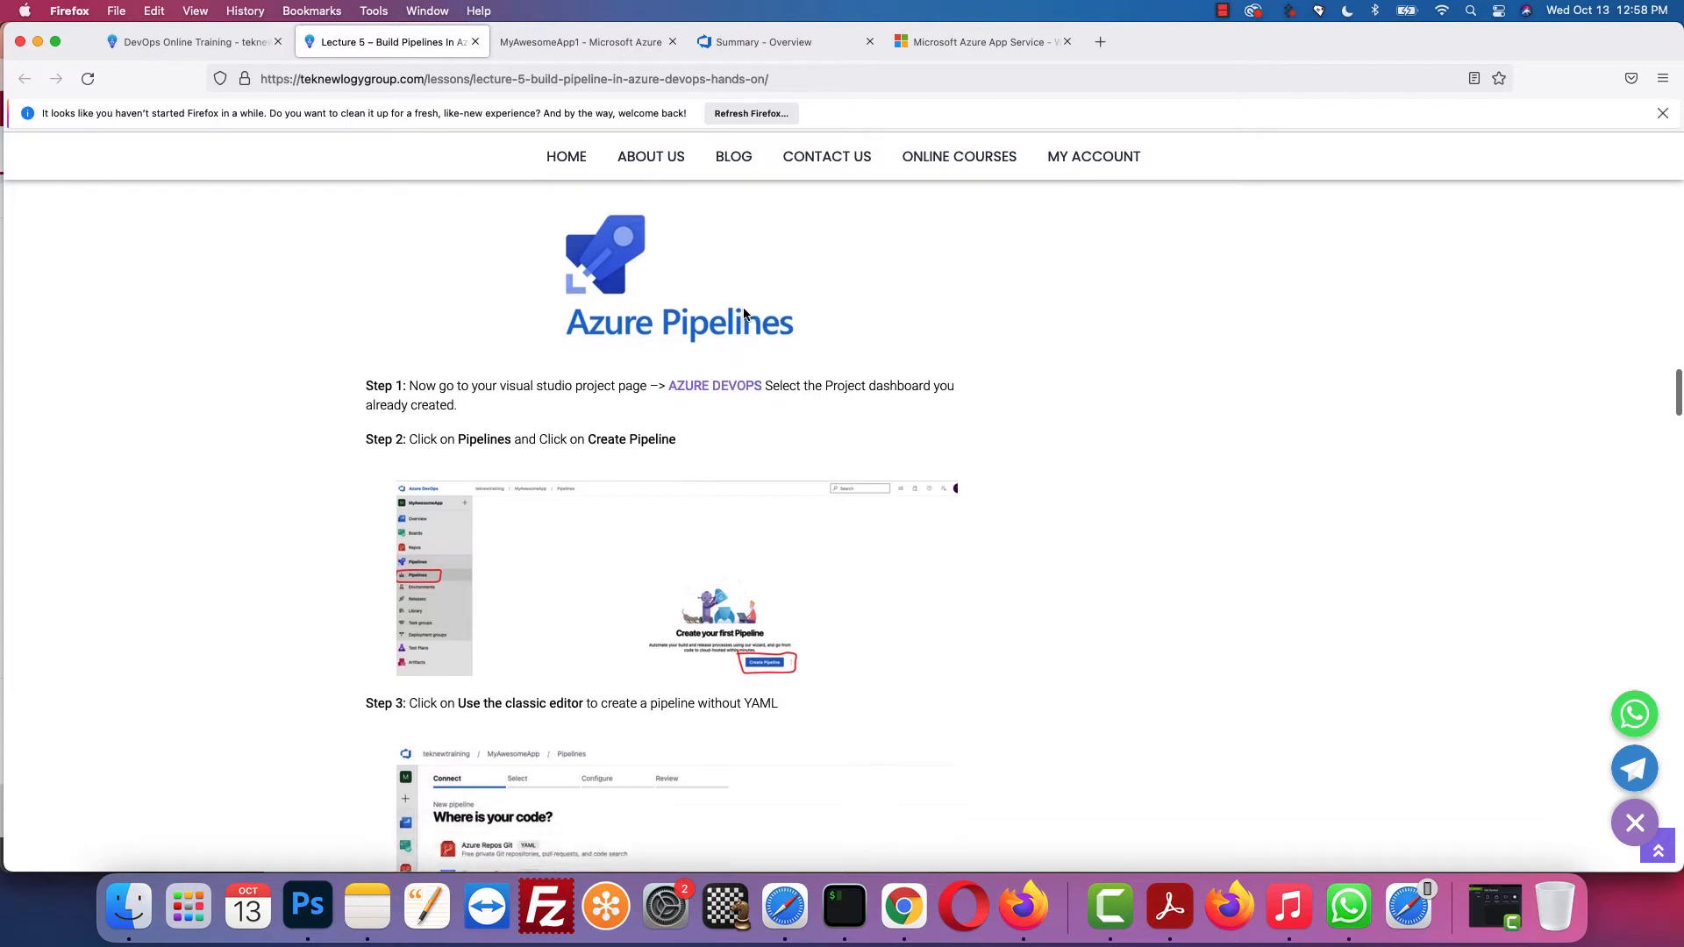
pyautogui.scroll(-1, 503, 359)
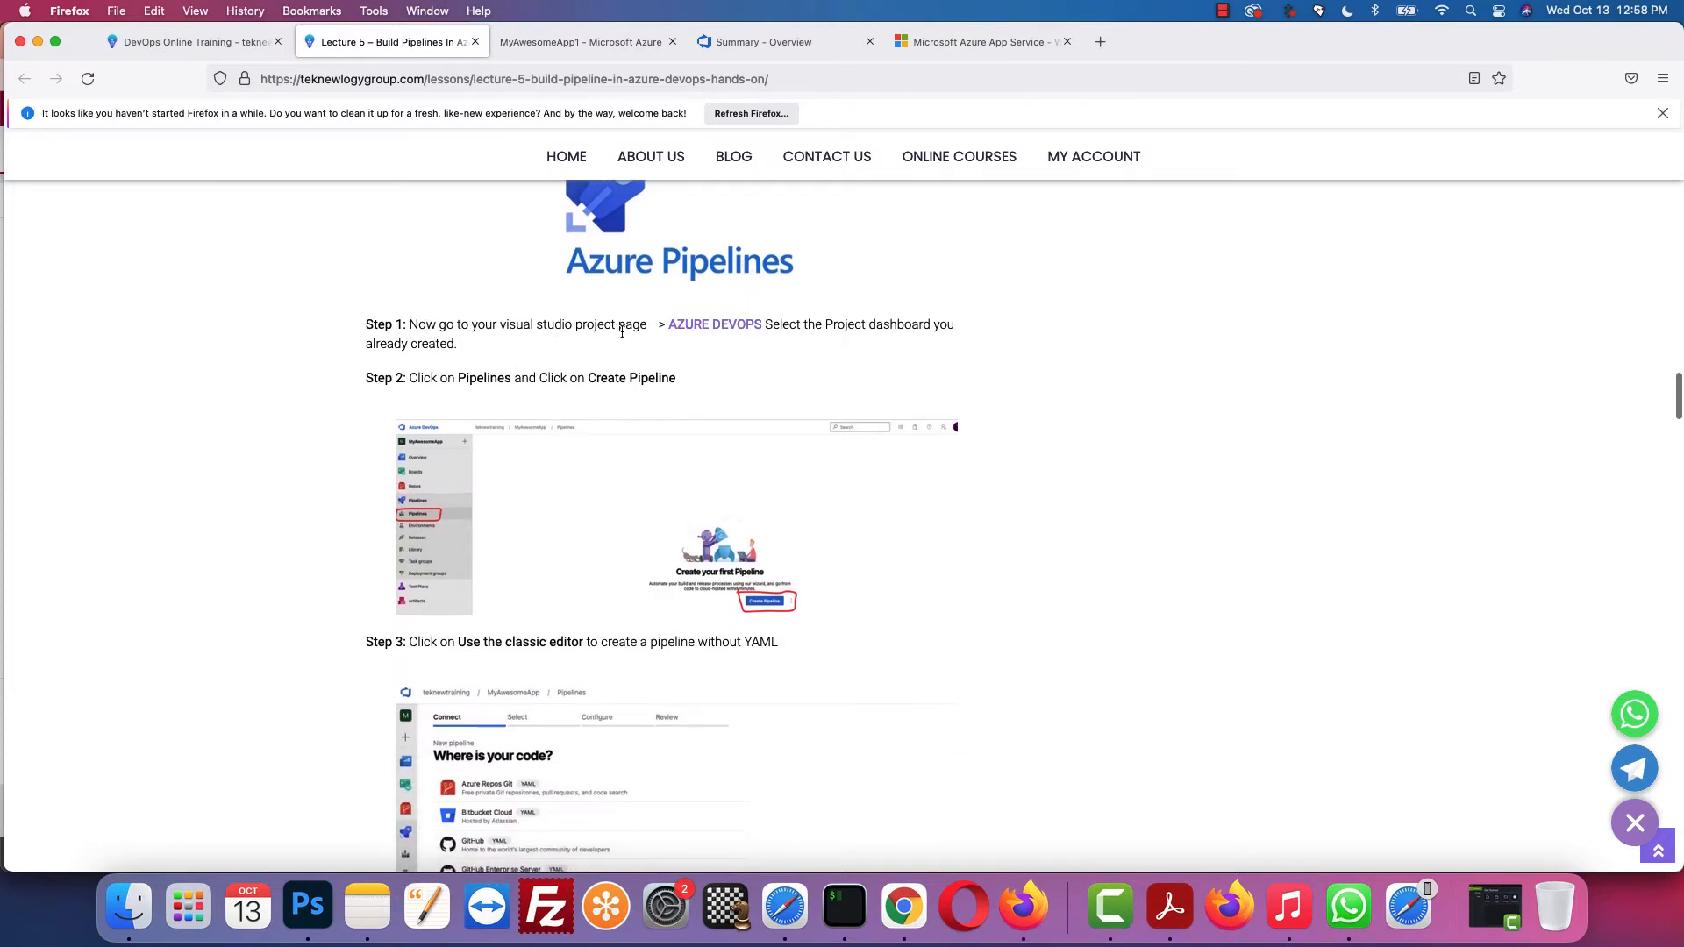
pyautogui.scroll(-1, 905, 247)
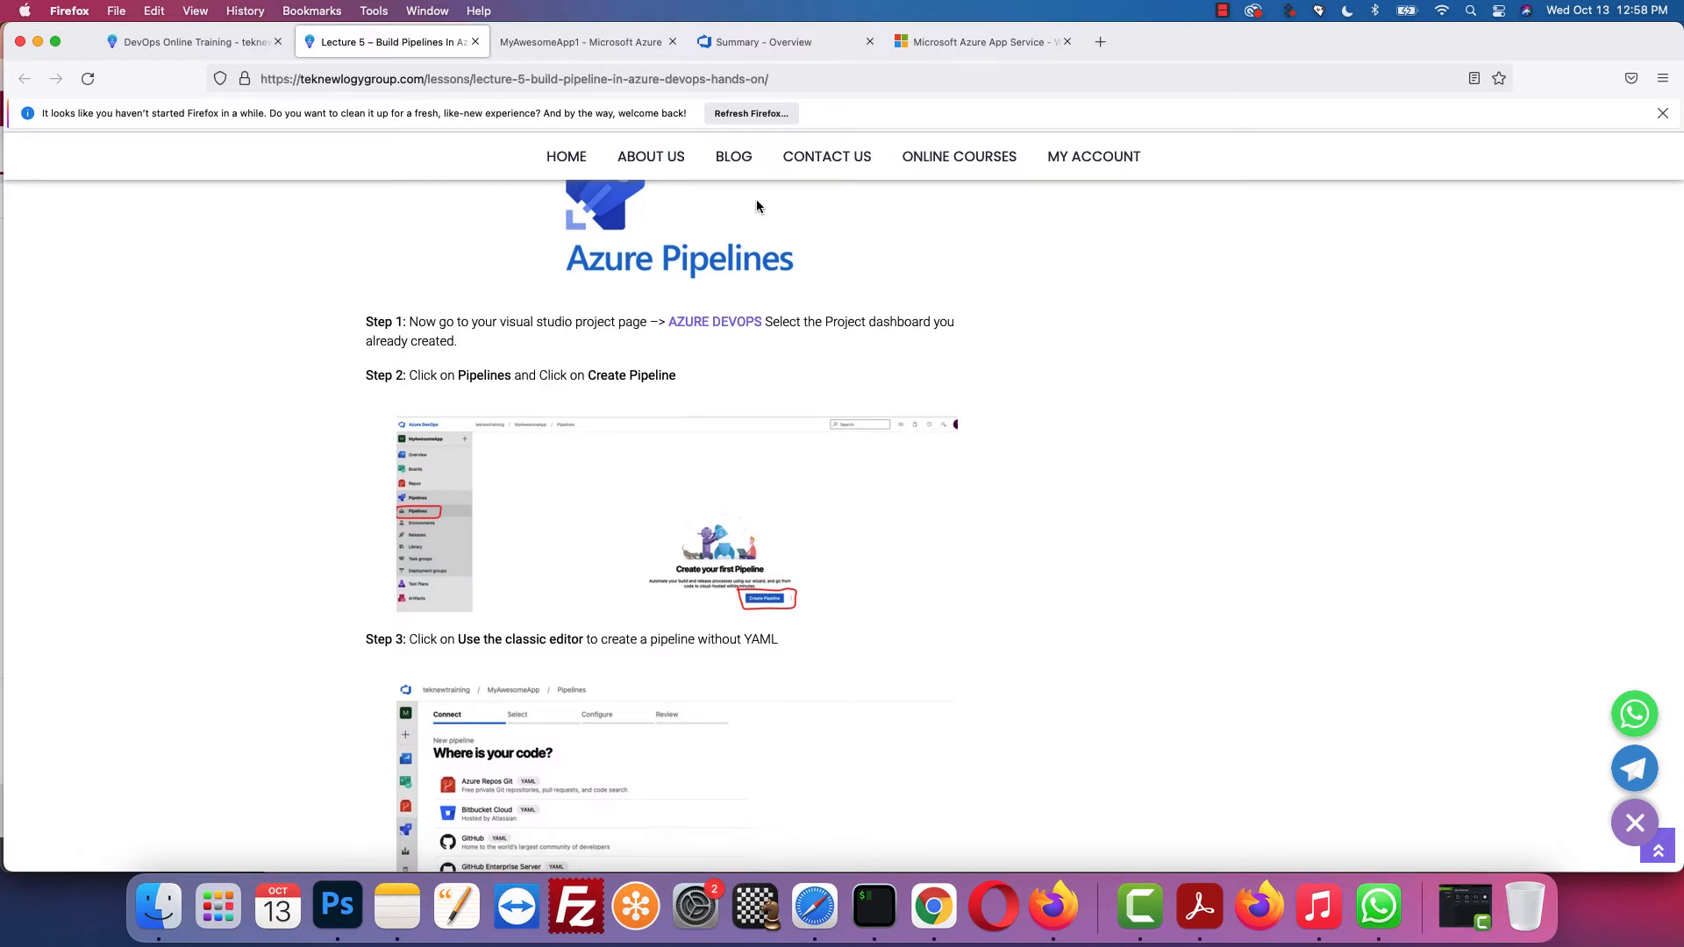
pyautogui.click(733, 321)
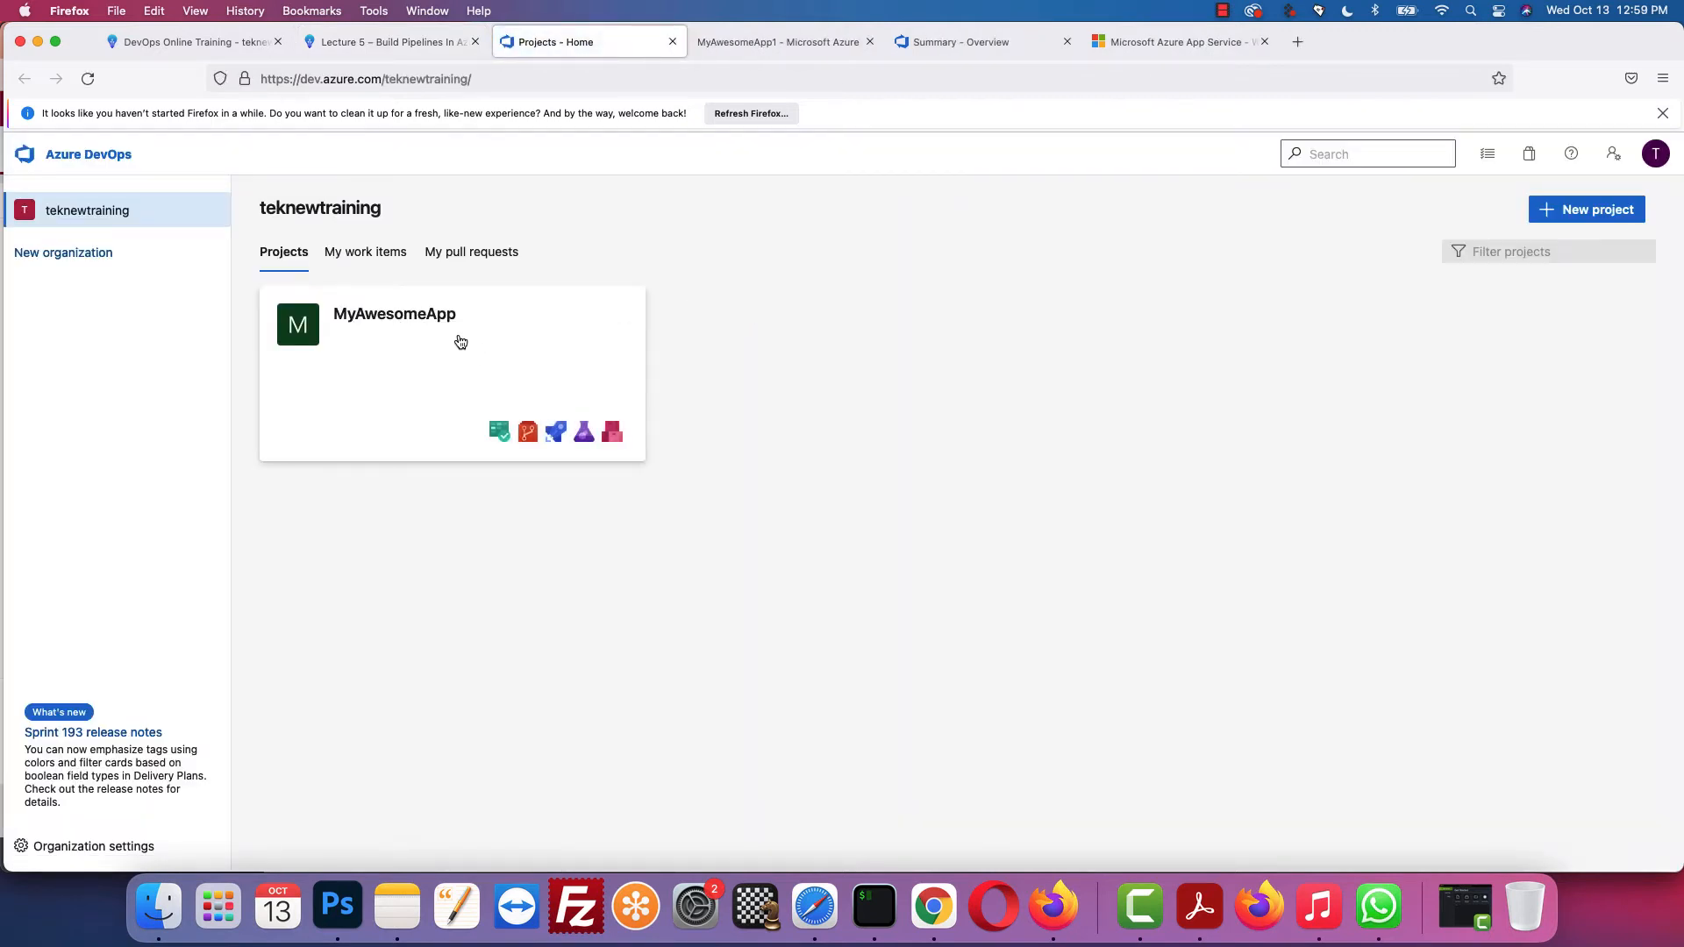
# Step: Recheck the lesson, then switch to the teknewtraining Projects page listing MyAwesomeApp
pyautogui.click(386, 44)
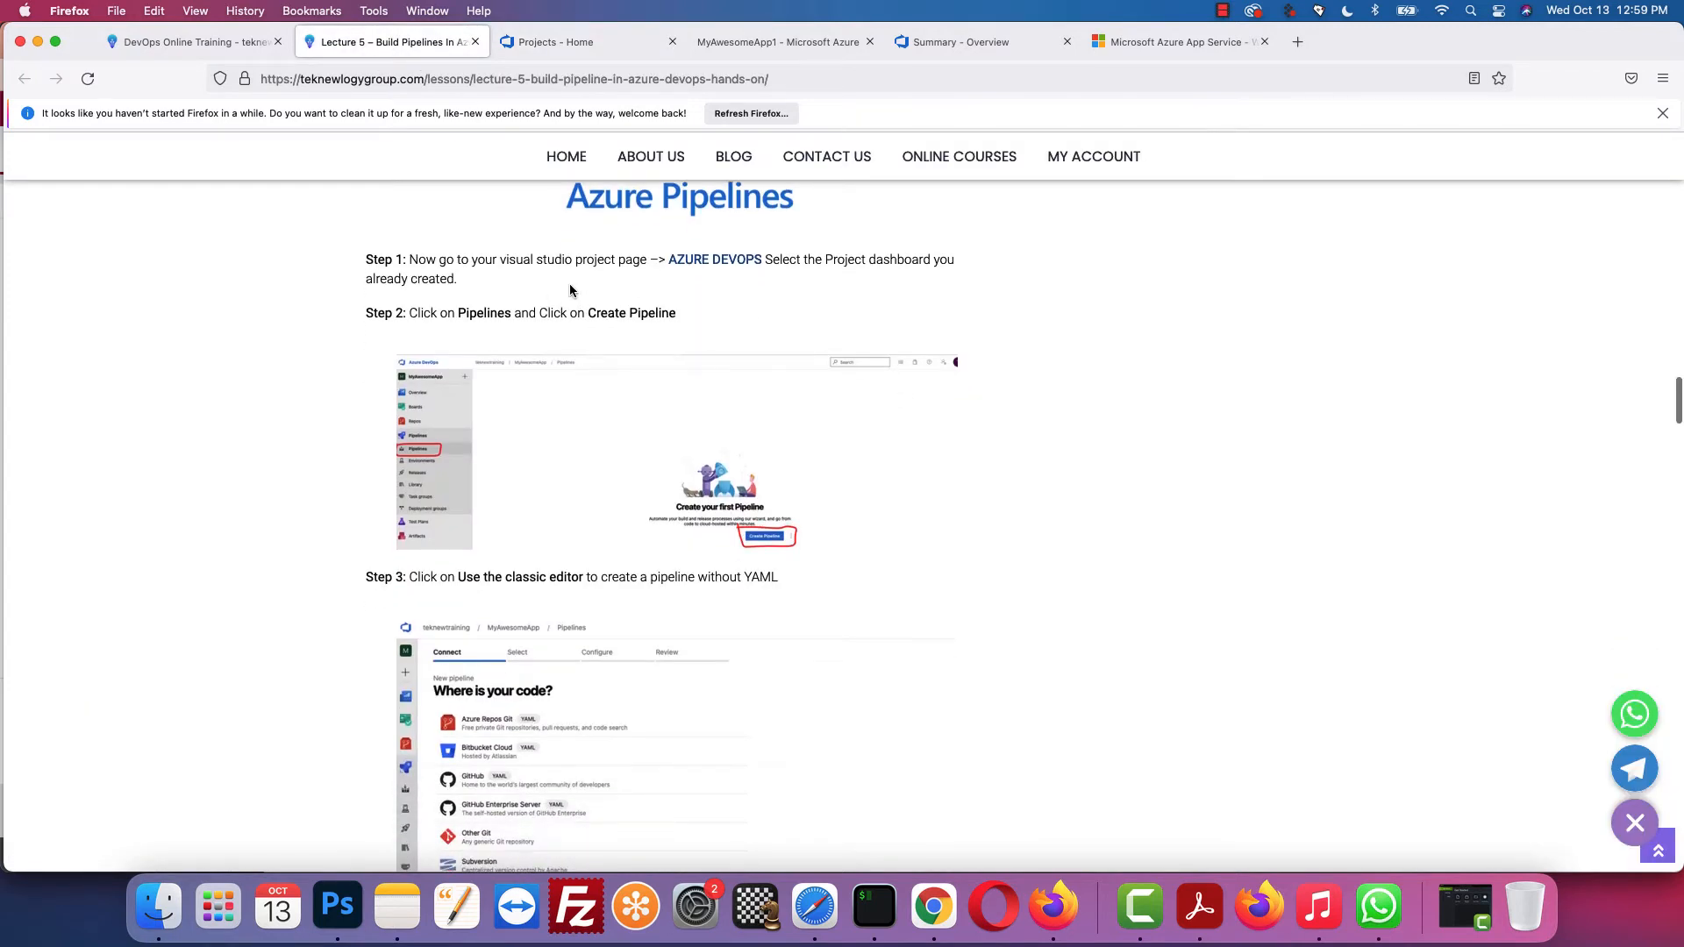
pyautogui.scroll(-1, 571, 290)
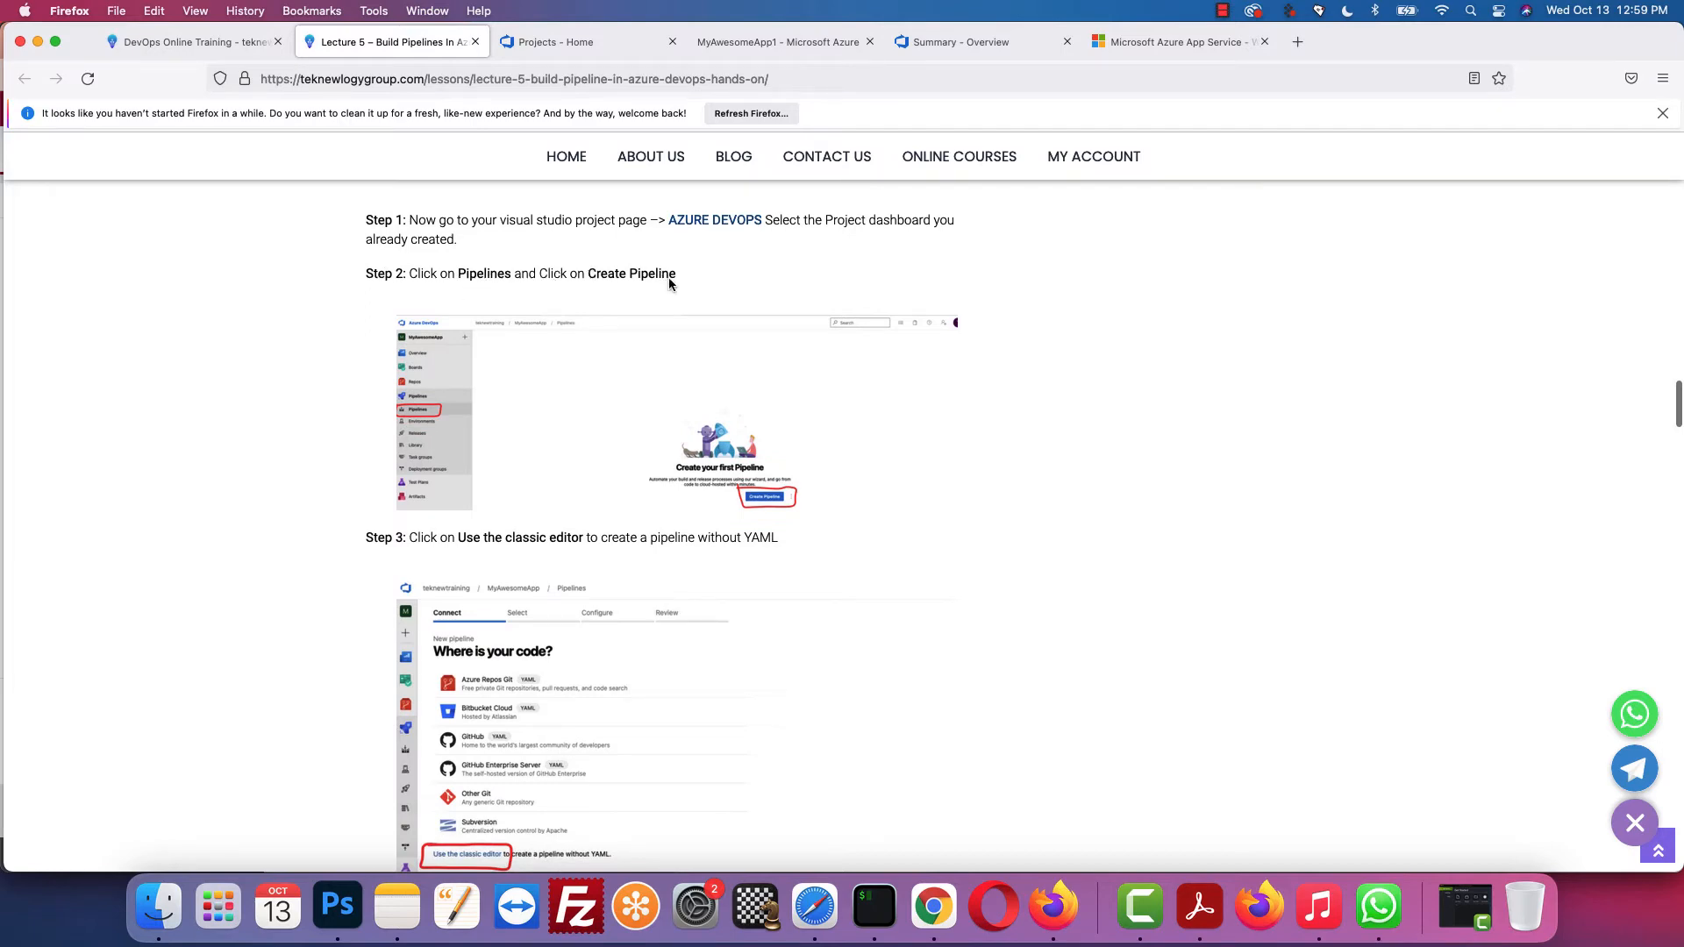
pyautogui.click(789, 42)
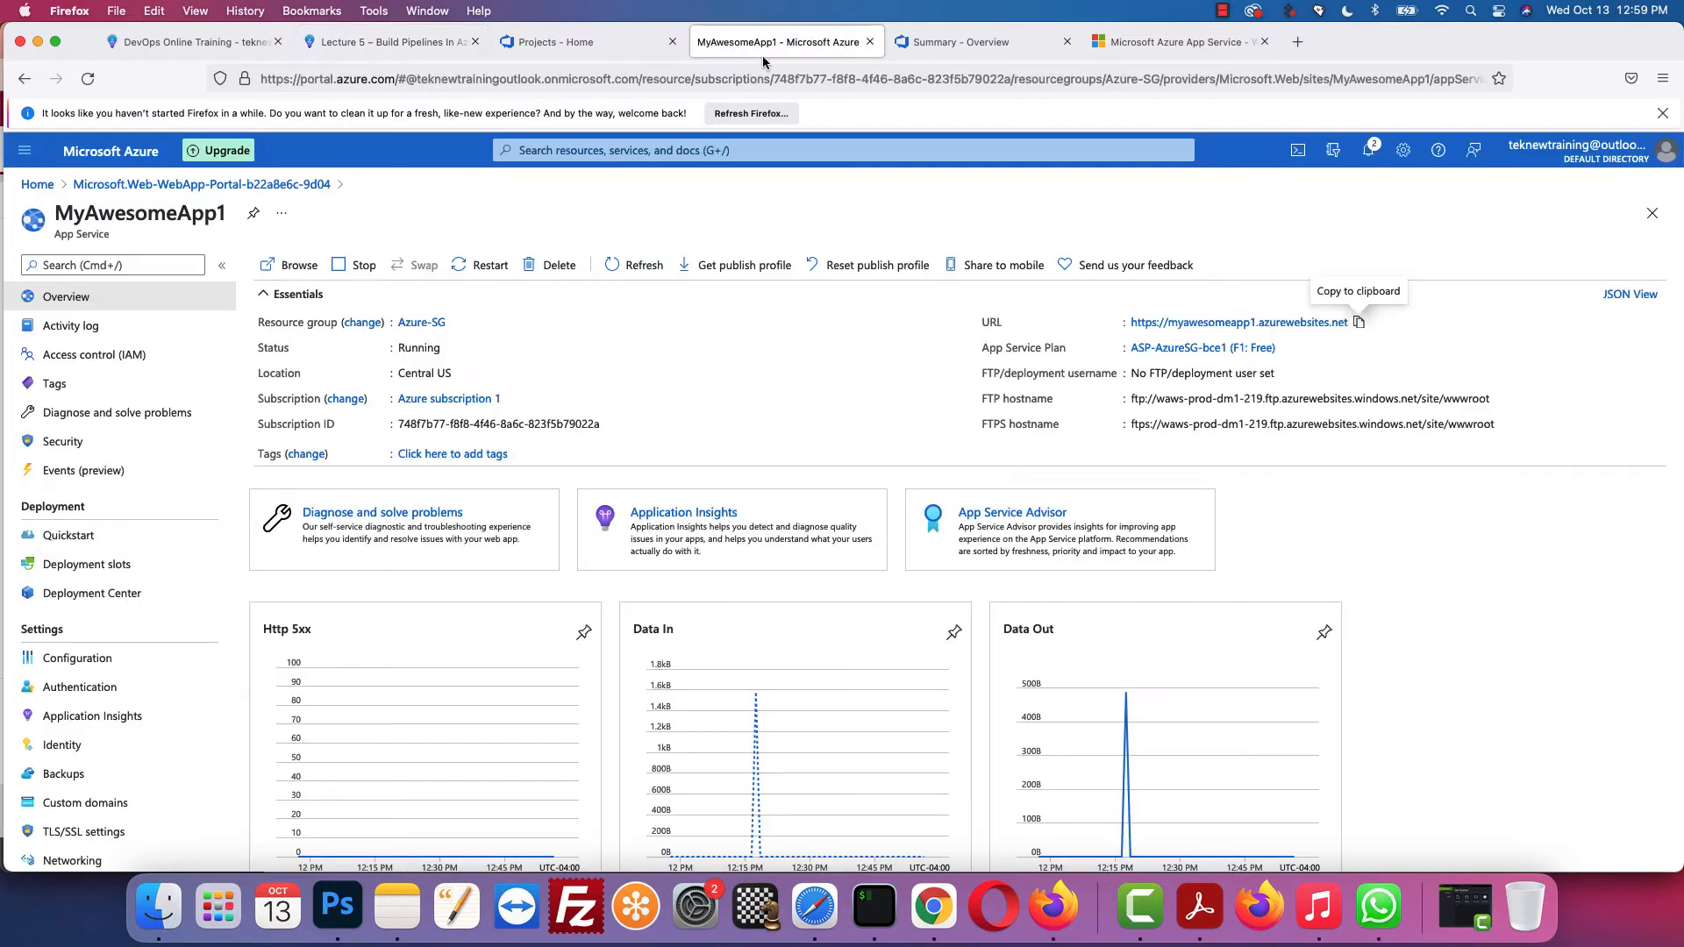
pyautogui.click(627, 44)
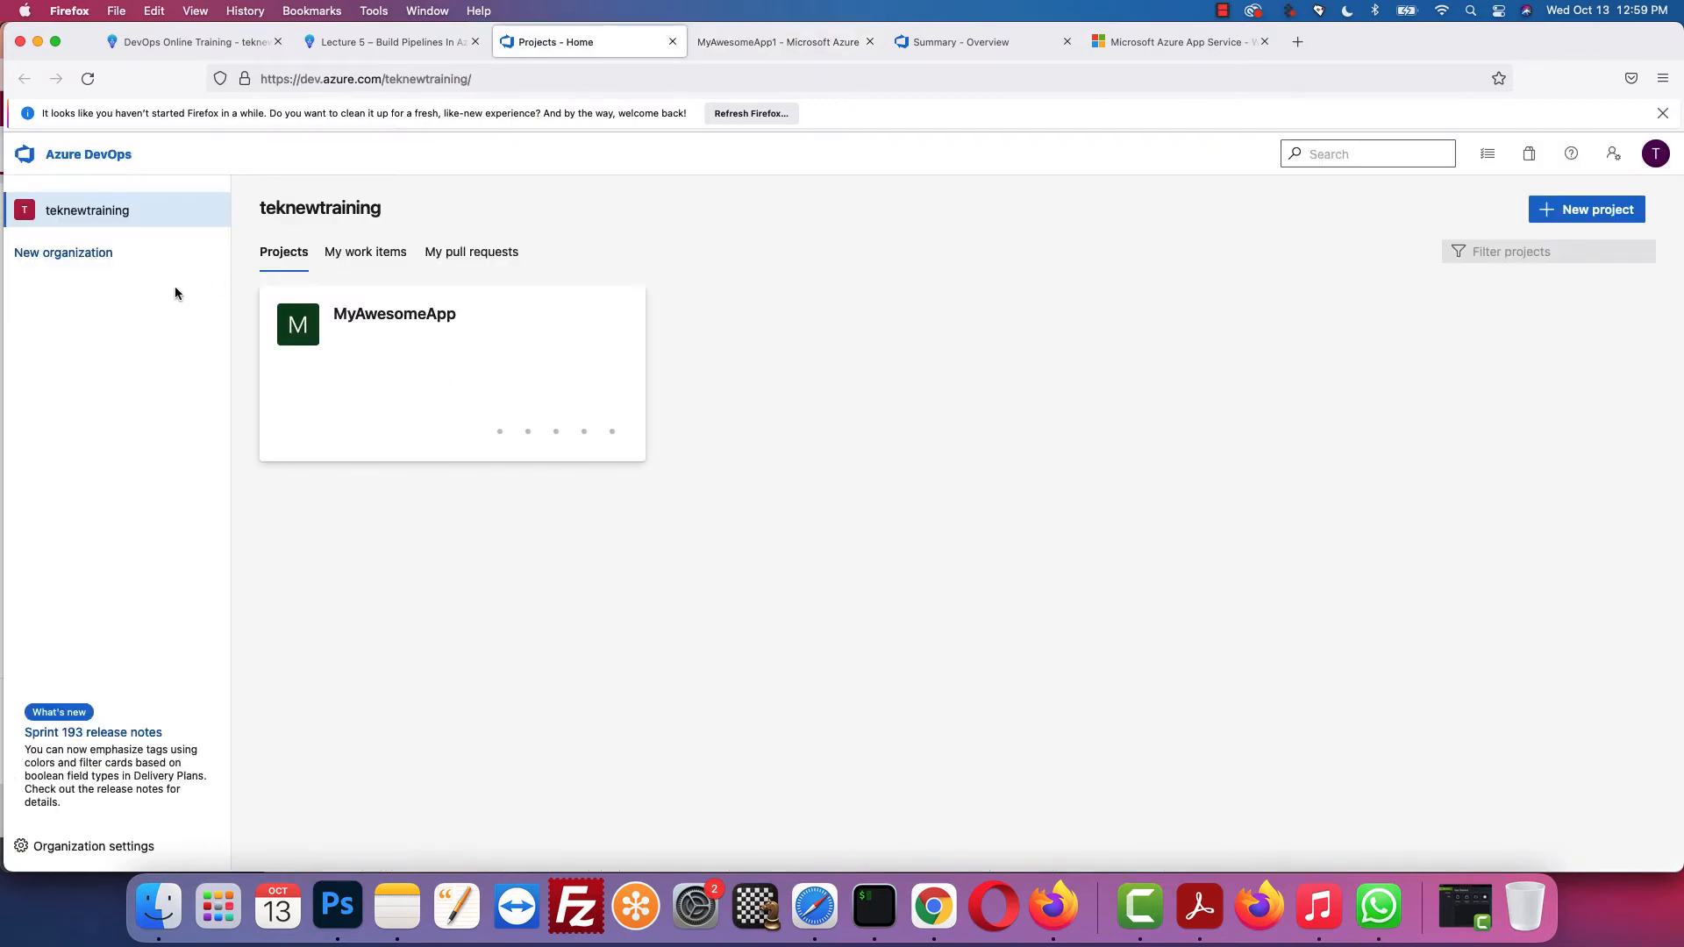
# Step: Open MyAwesomeApp's Pipelines and choose Create Pipeline, checking the lesson's next steps
pyautogui.click(385, 323)
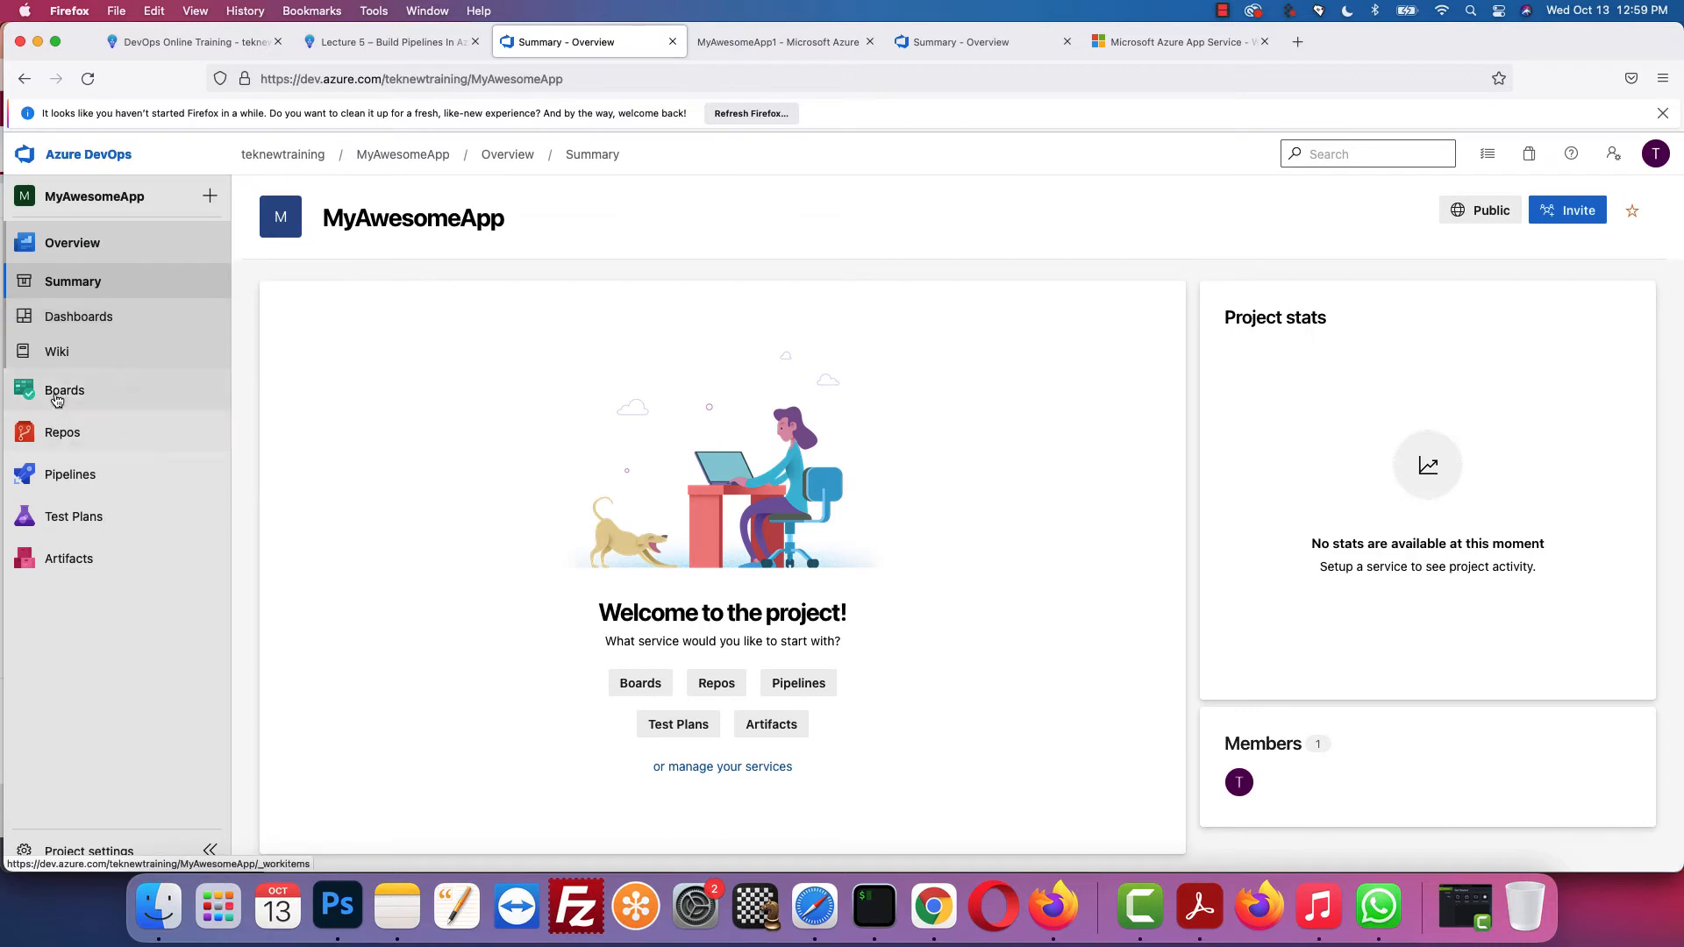
pyautogui.click(67, 482)
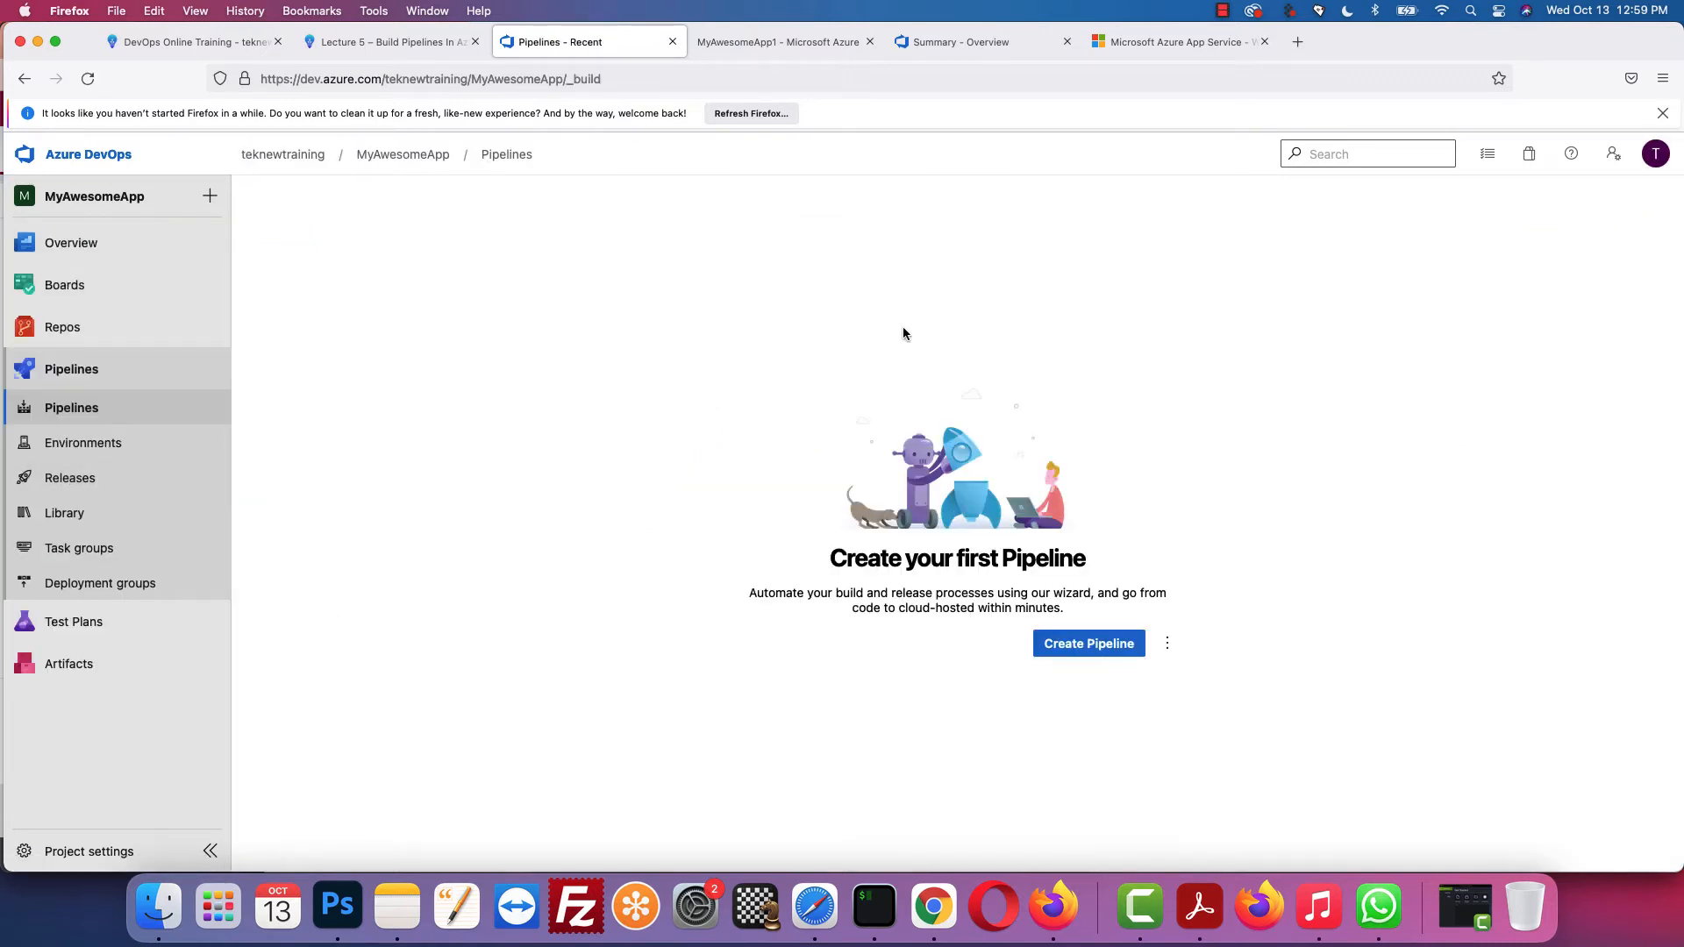
pyautogui.click(1102, 644)
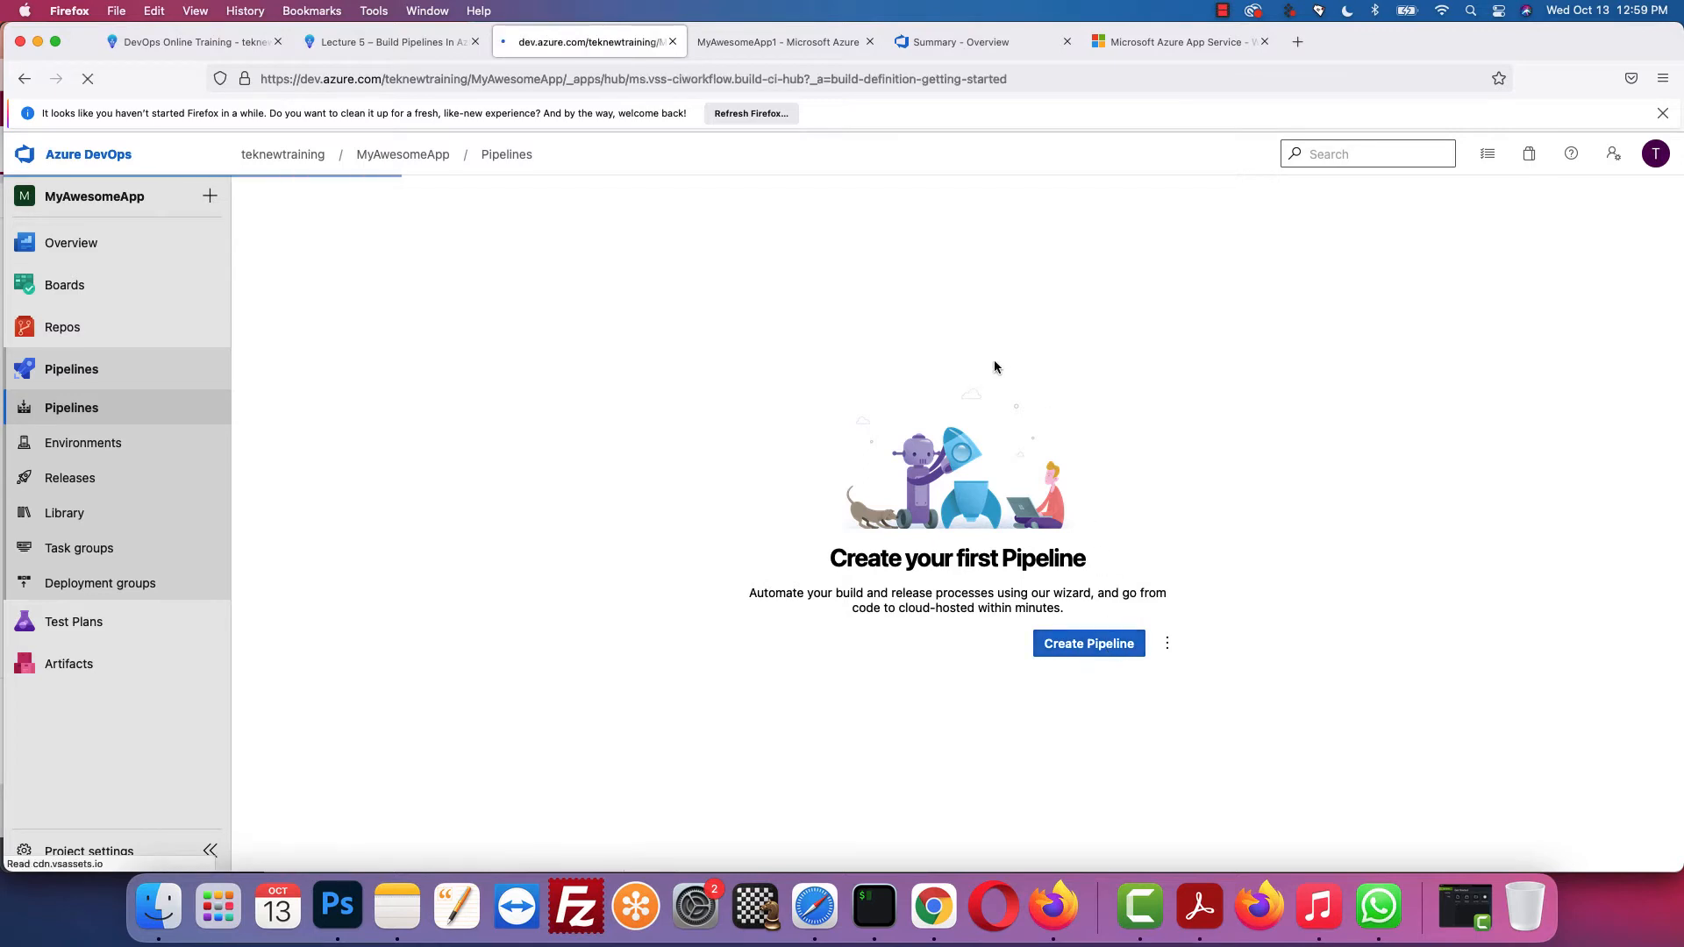
pyautogui.click(402, 42)
pyautogui.scroll(-5, 683, 323)
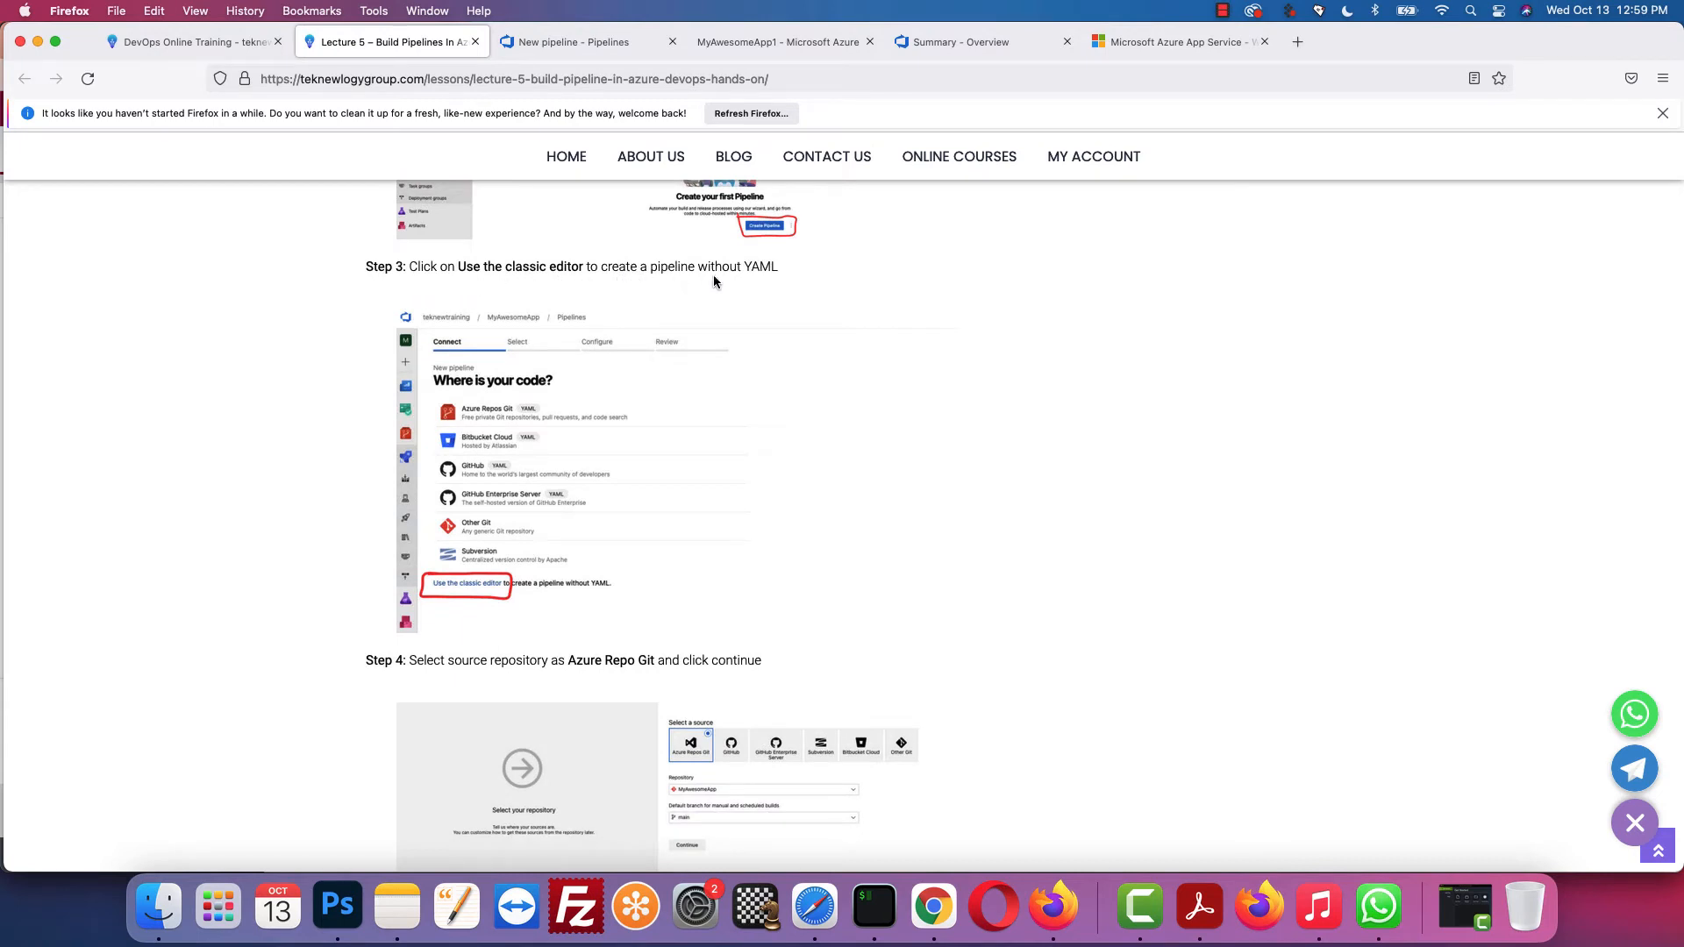
pyautogui.click(590, 46)
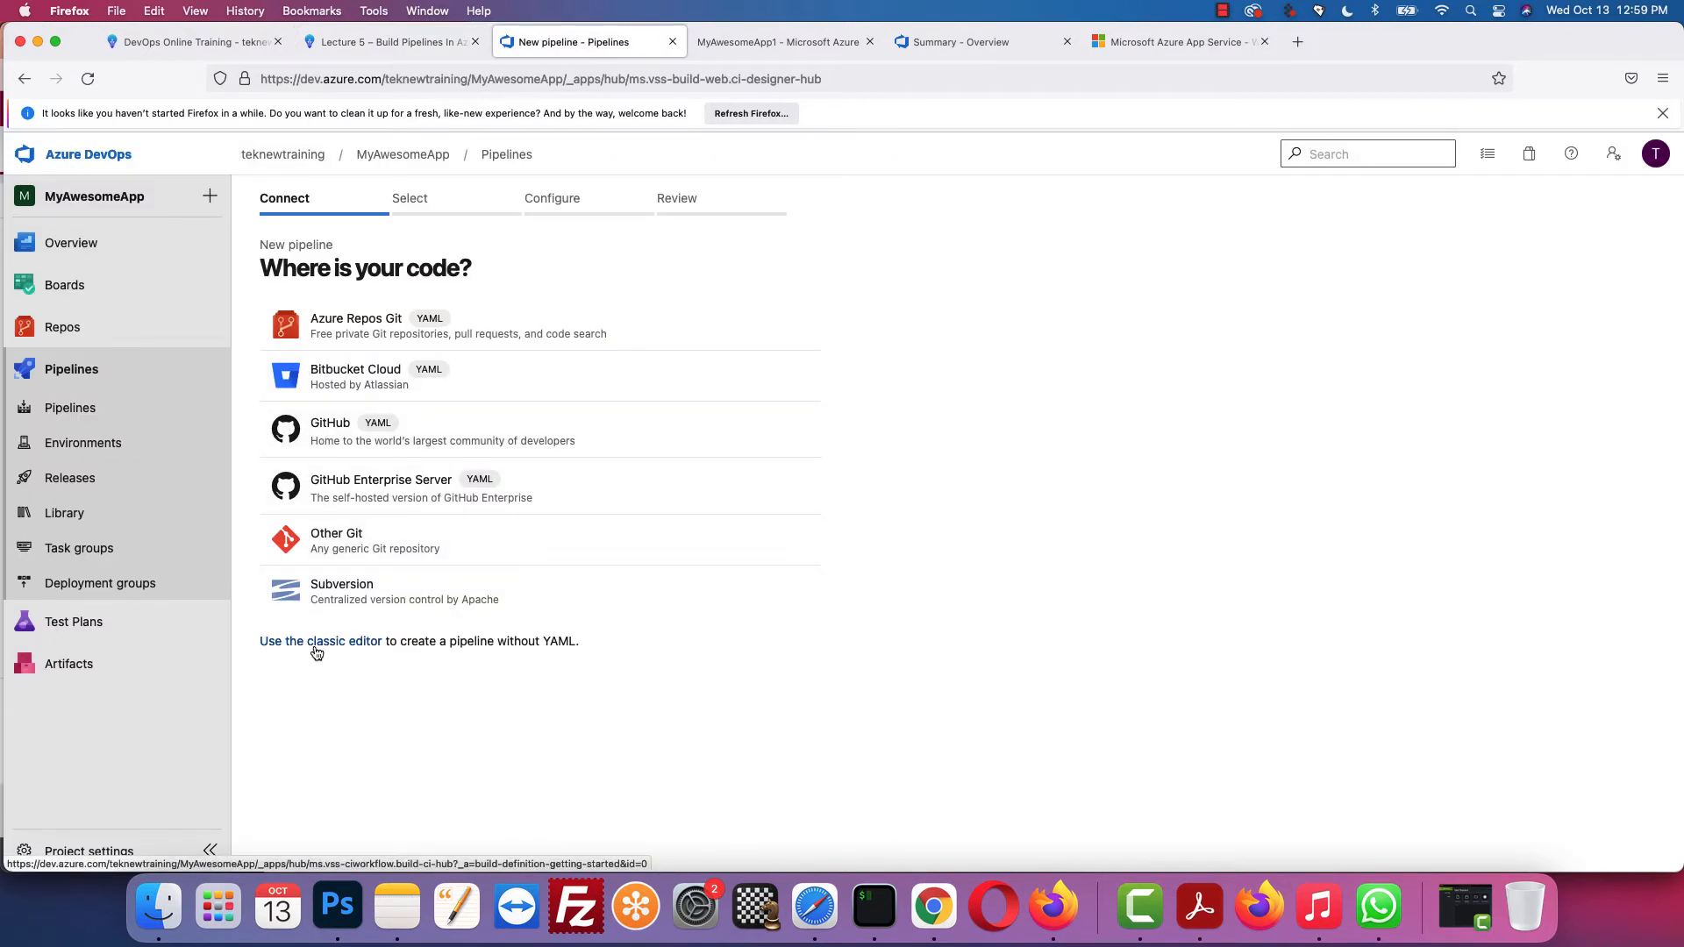
# Step: Use the classic editor and confirm Azure Repos Git, MyAwesomeApp, master branch as the source
pyautogui.click(347, 651)
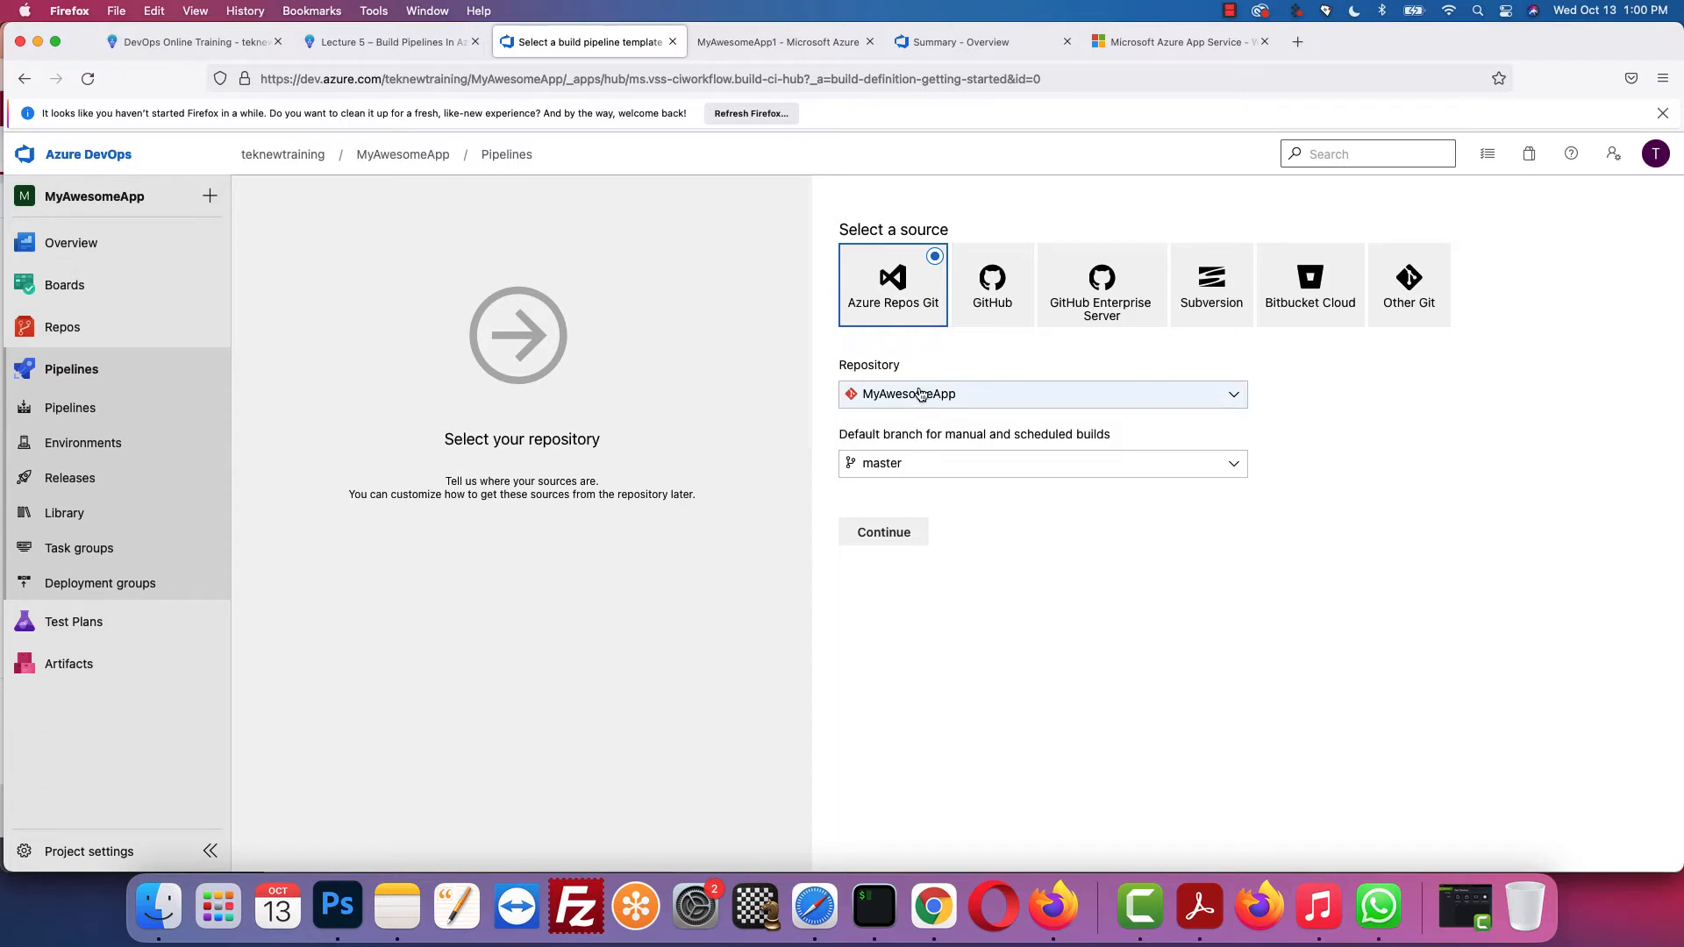
pyautogui.click(392, 42)
pyautogui.scroll(-5, 750, 419)
pyautogui.scroll(-4, 750, 418)
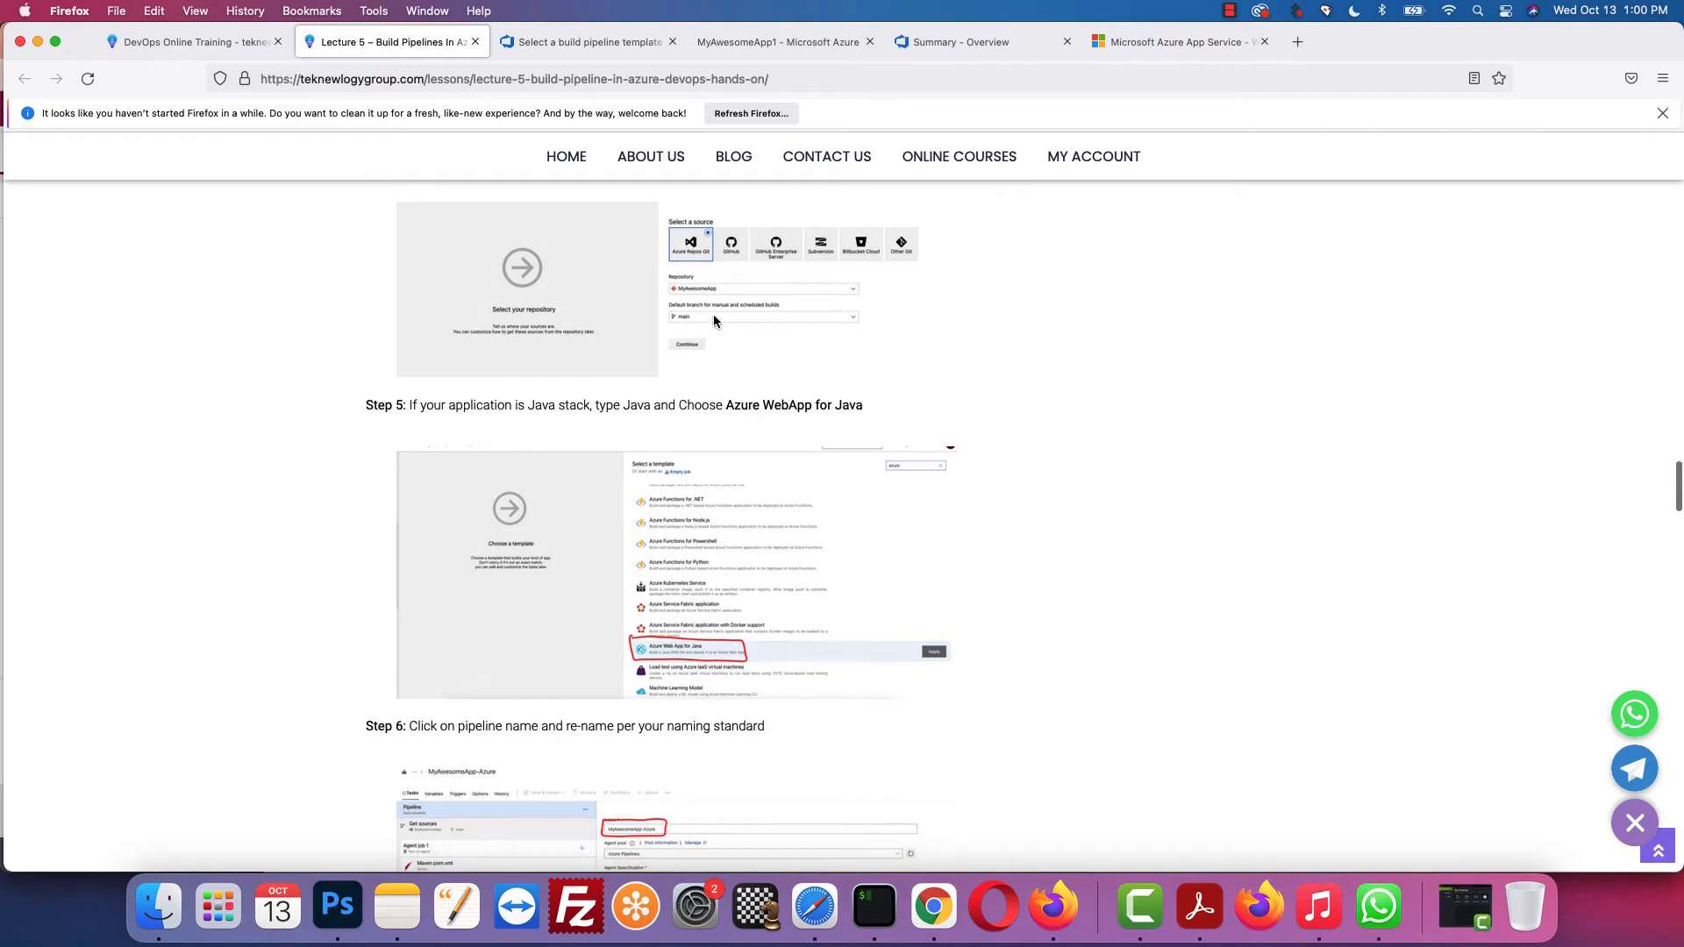
pyautogui.scroll(4, 723, 336)
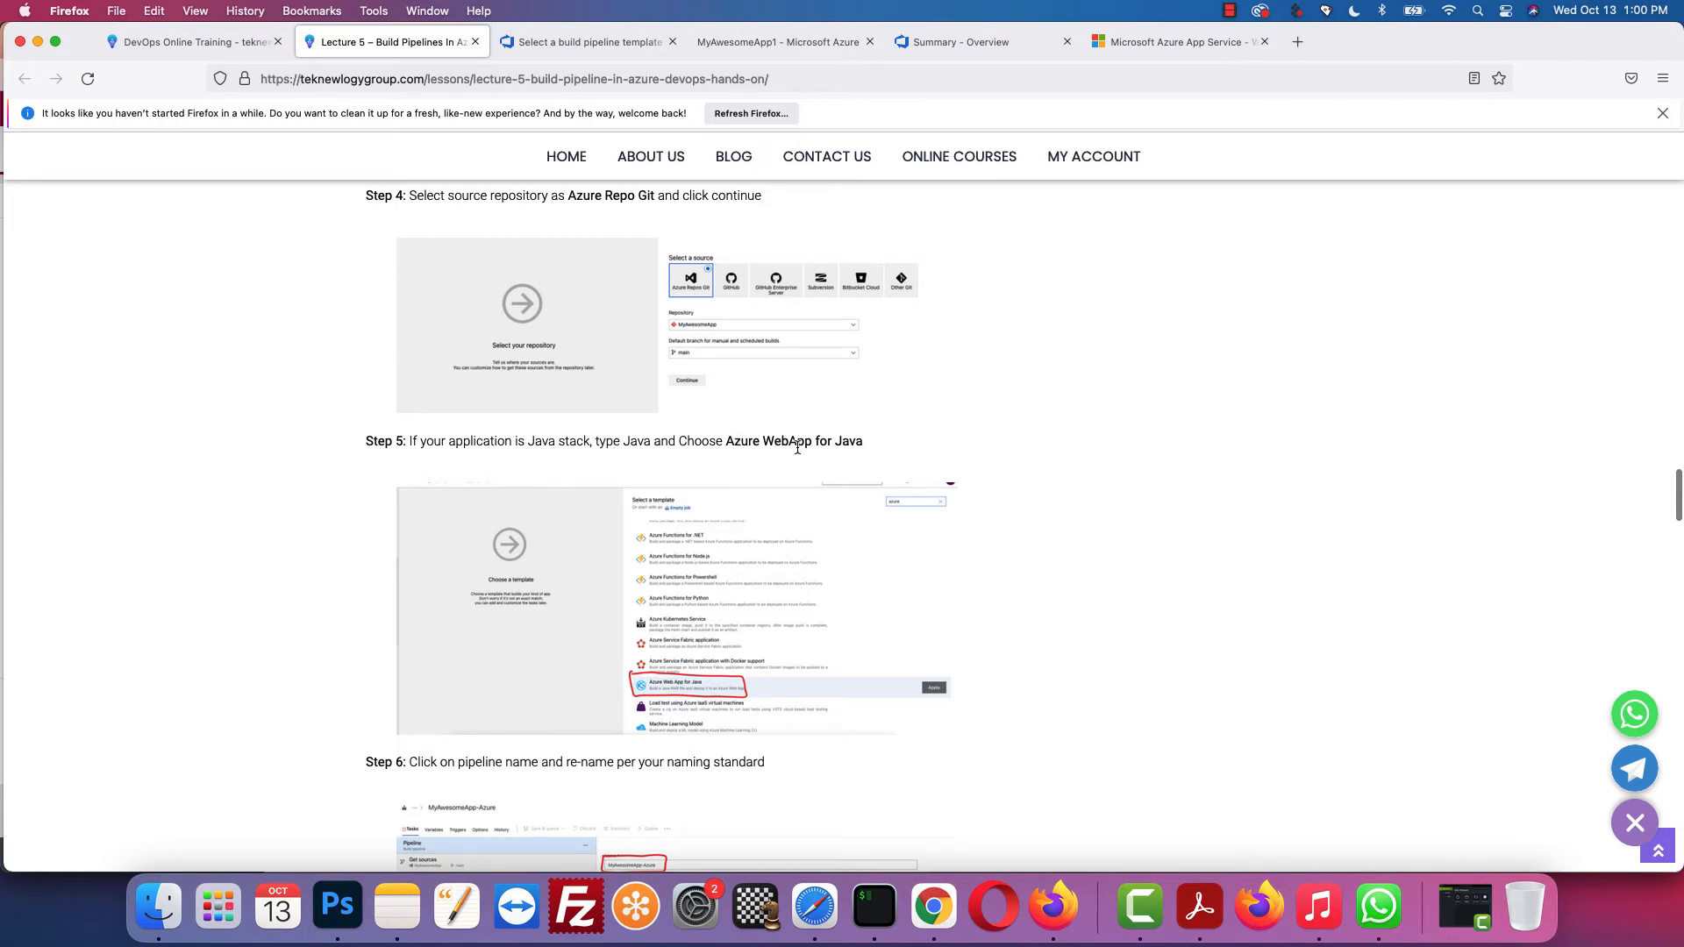
pyautogui.click(614, 42)
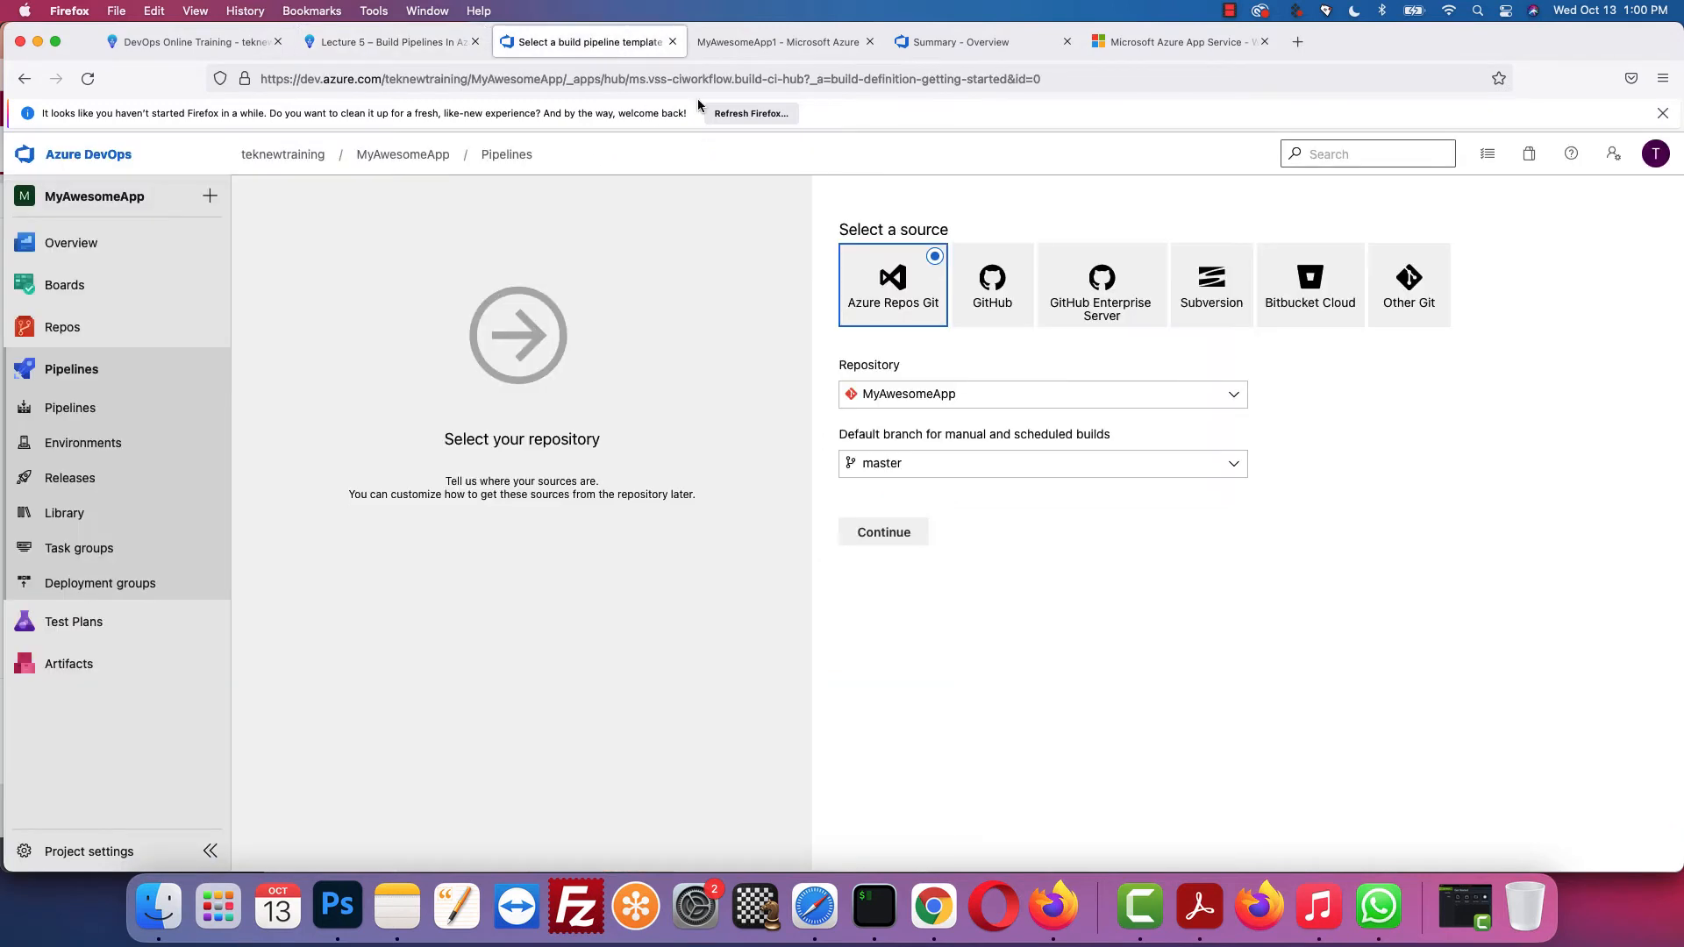
pyautogui.click(902, 538)
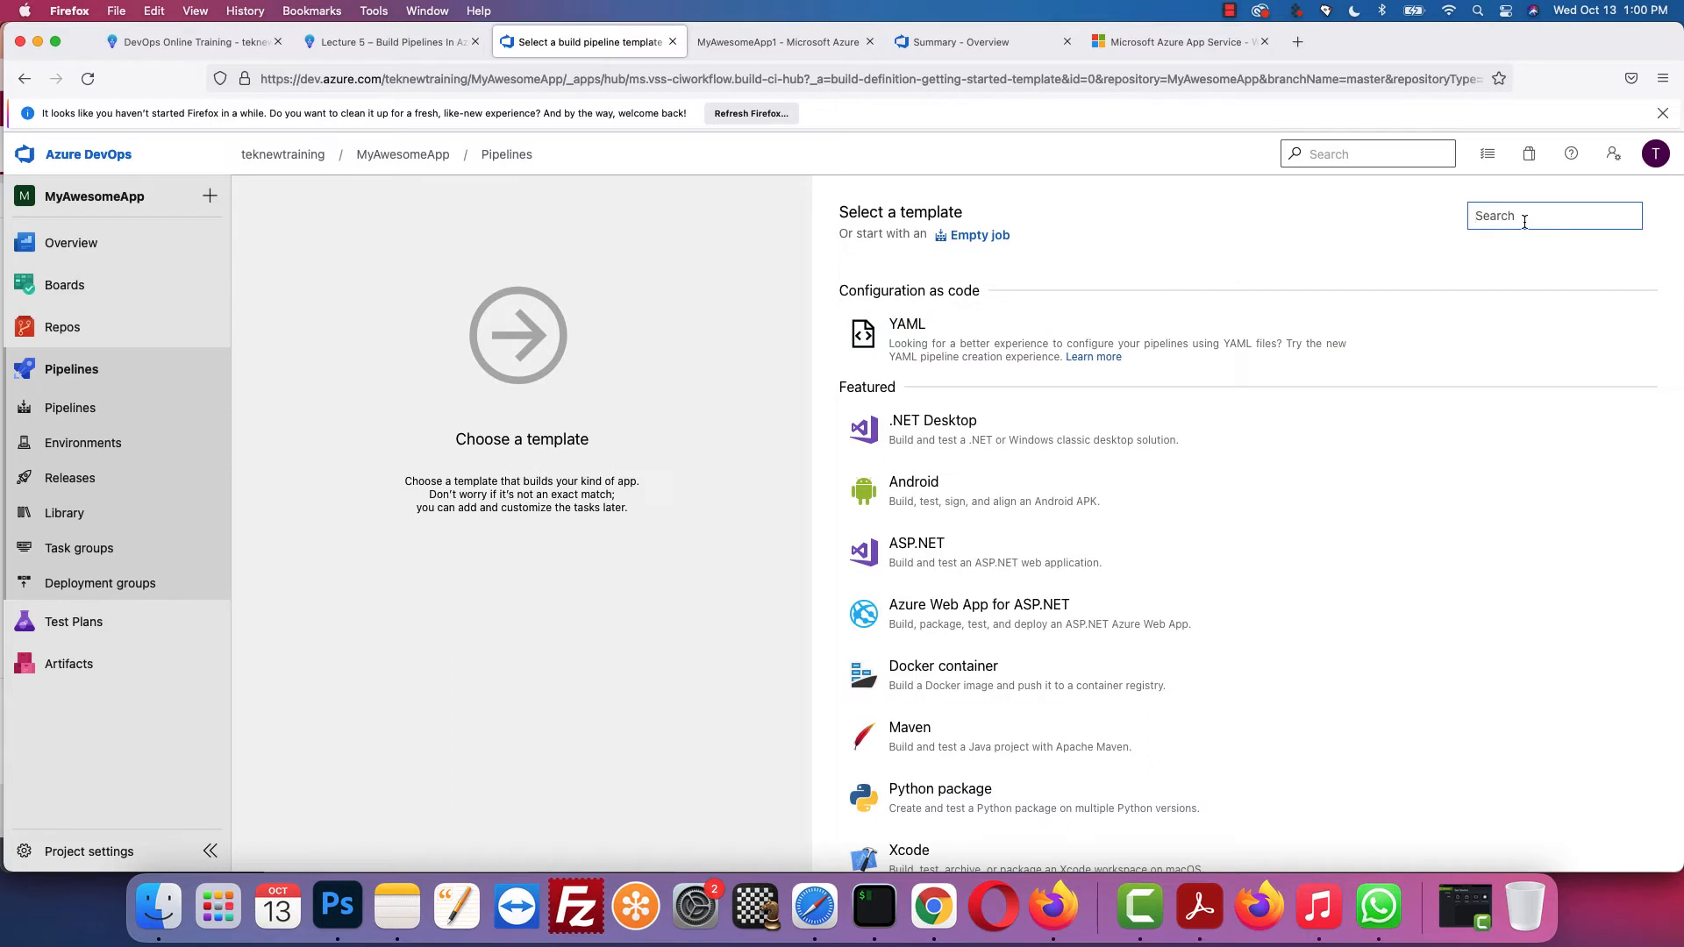
# Step: Search templates for 'jav' and apply Azure Web App for Java
pyautogui.write('java')
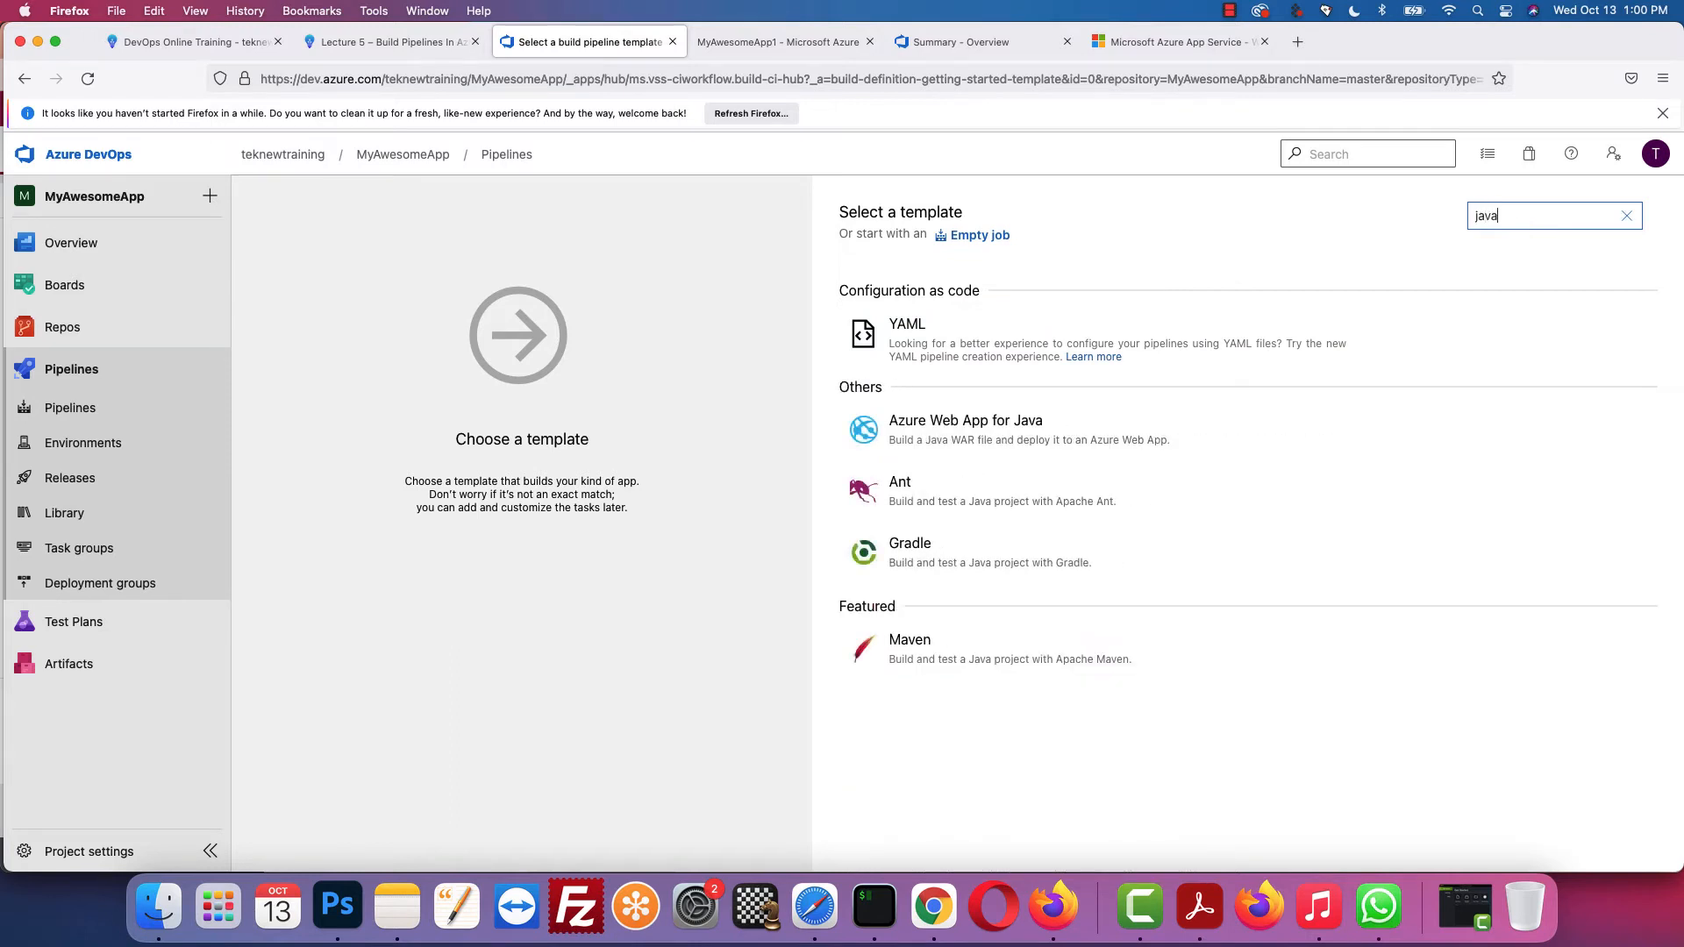
pyautogui.moveTo(975, 427)
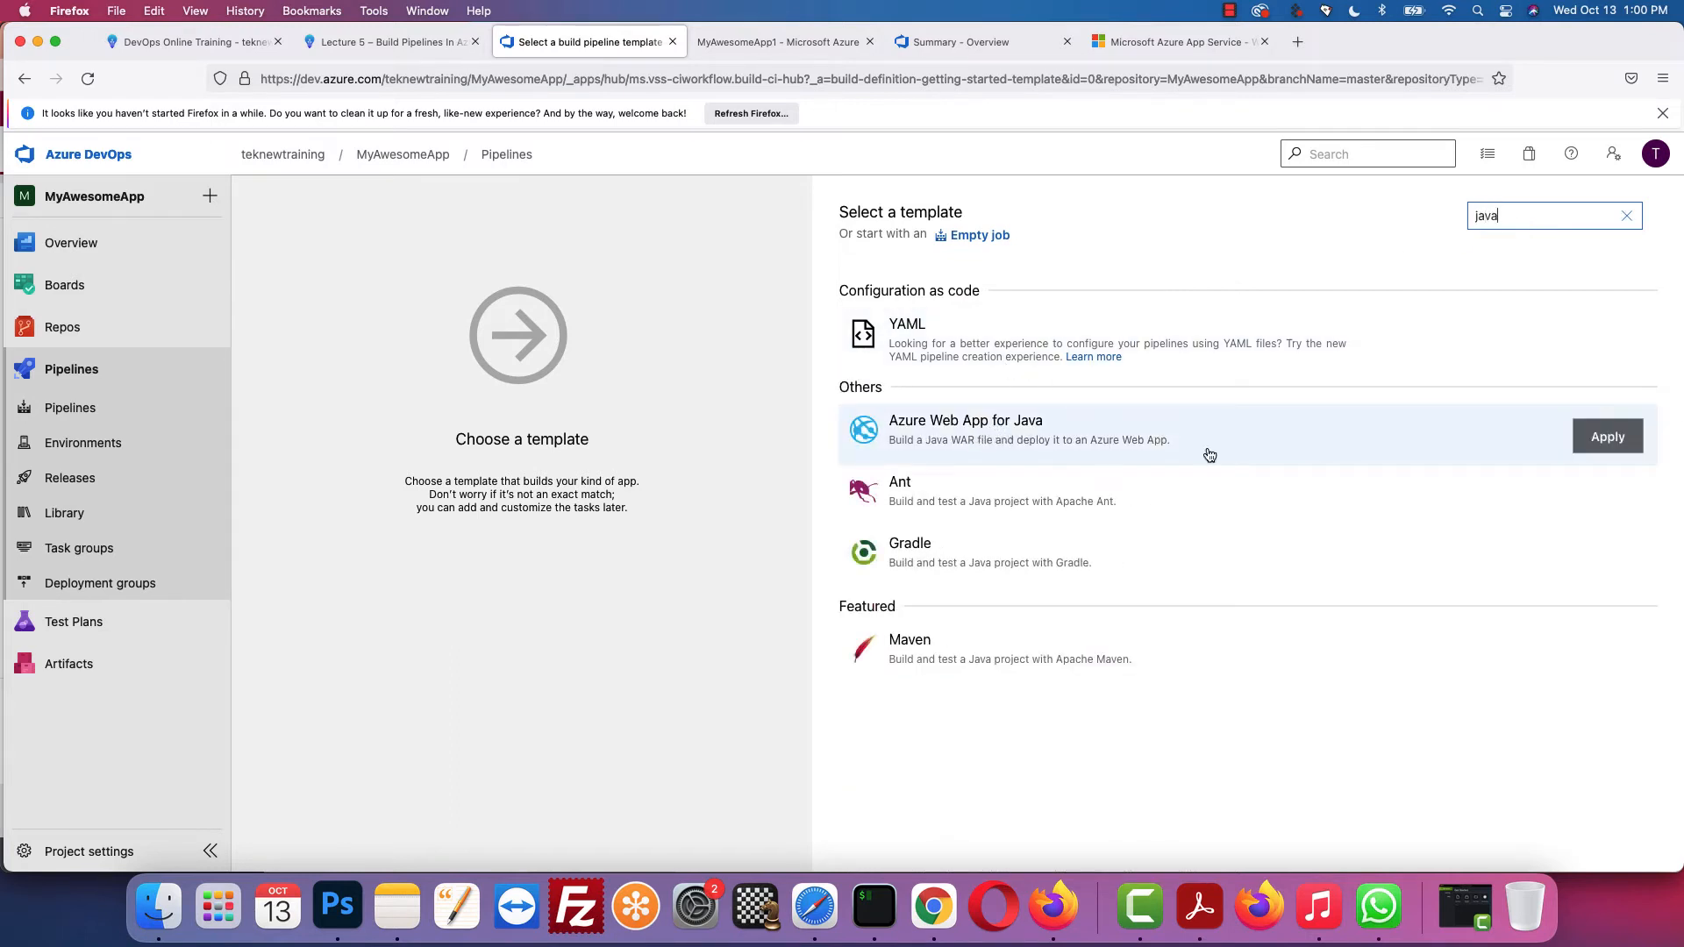
pyautogui.click(1607, 439)
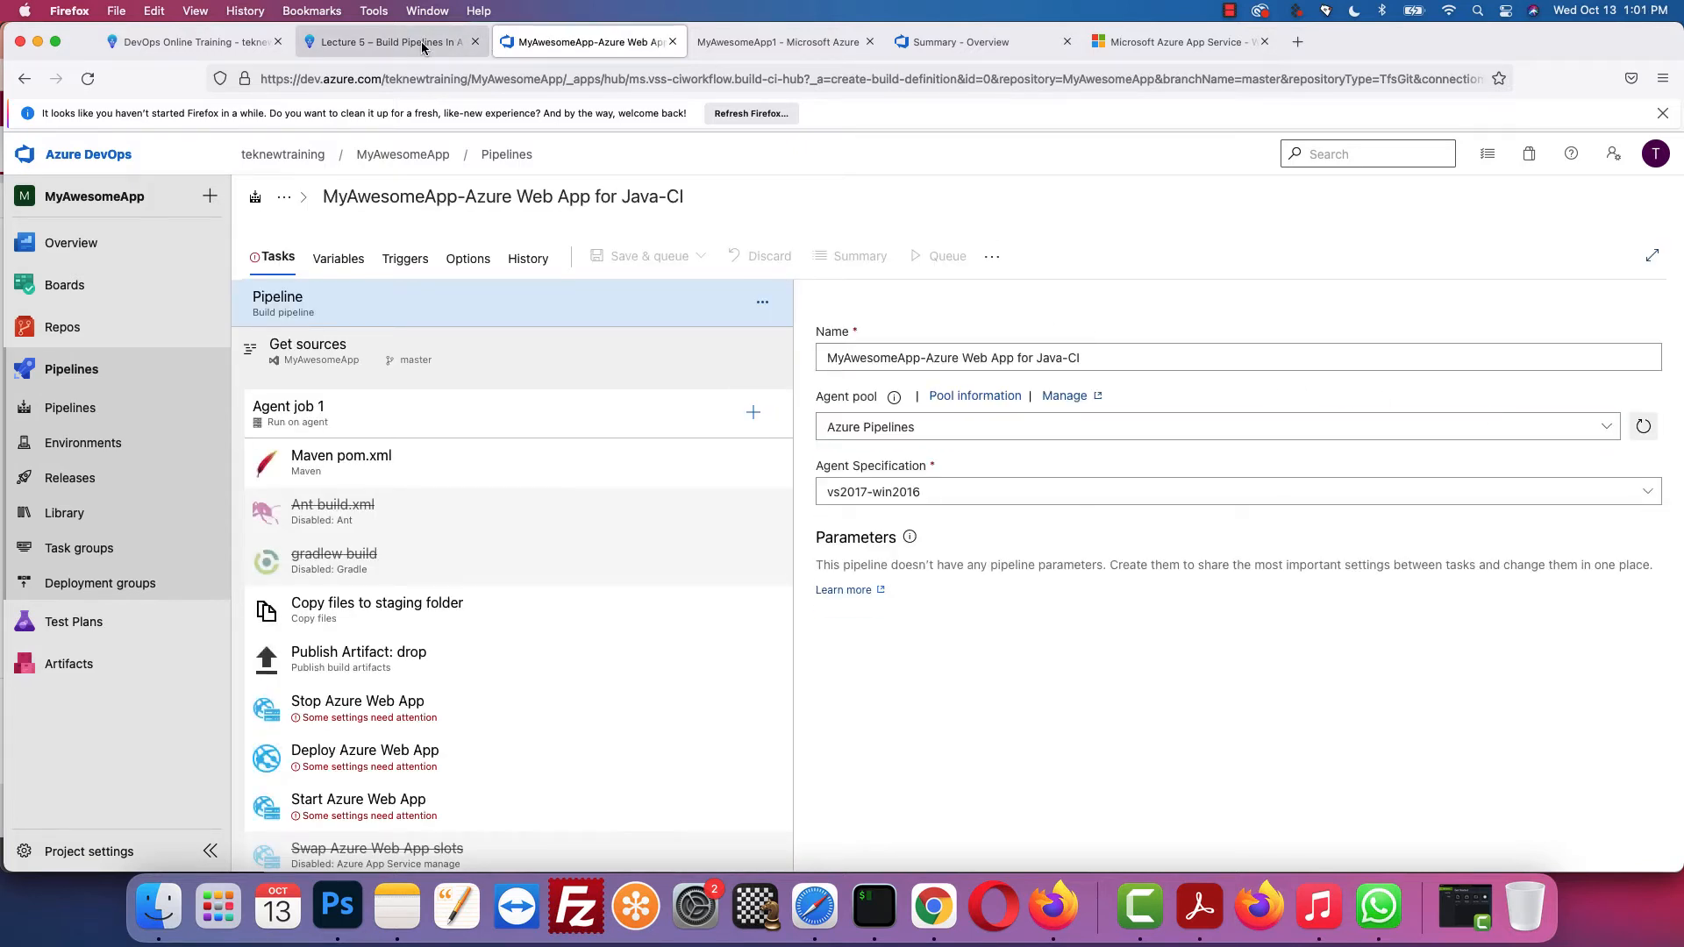
# Step: Replace the template's pipeline name with MyAwesomeApp1, following the lesson's naming step
pyautogui.click(386, 42)
pyautogui.scroll(-10, 751, 342)
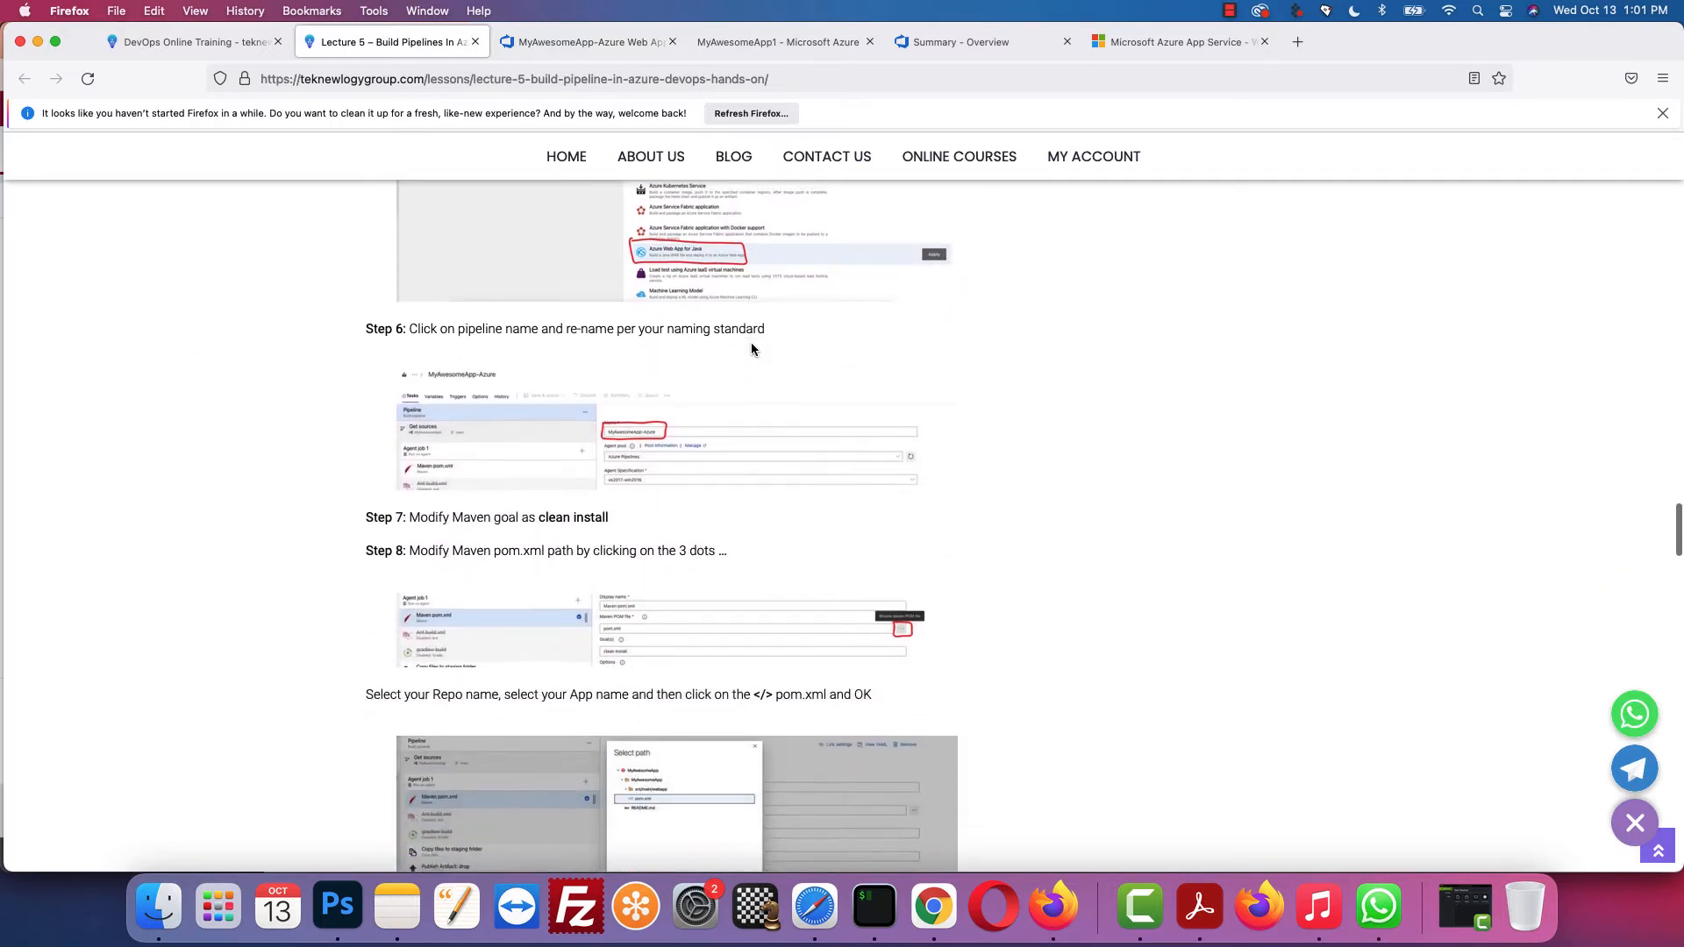
pyautogui.scroll(2, 750, 349)
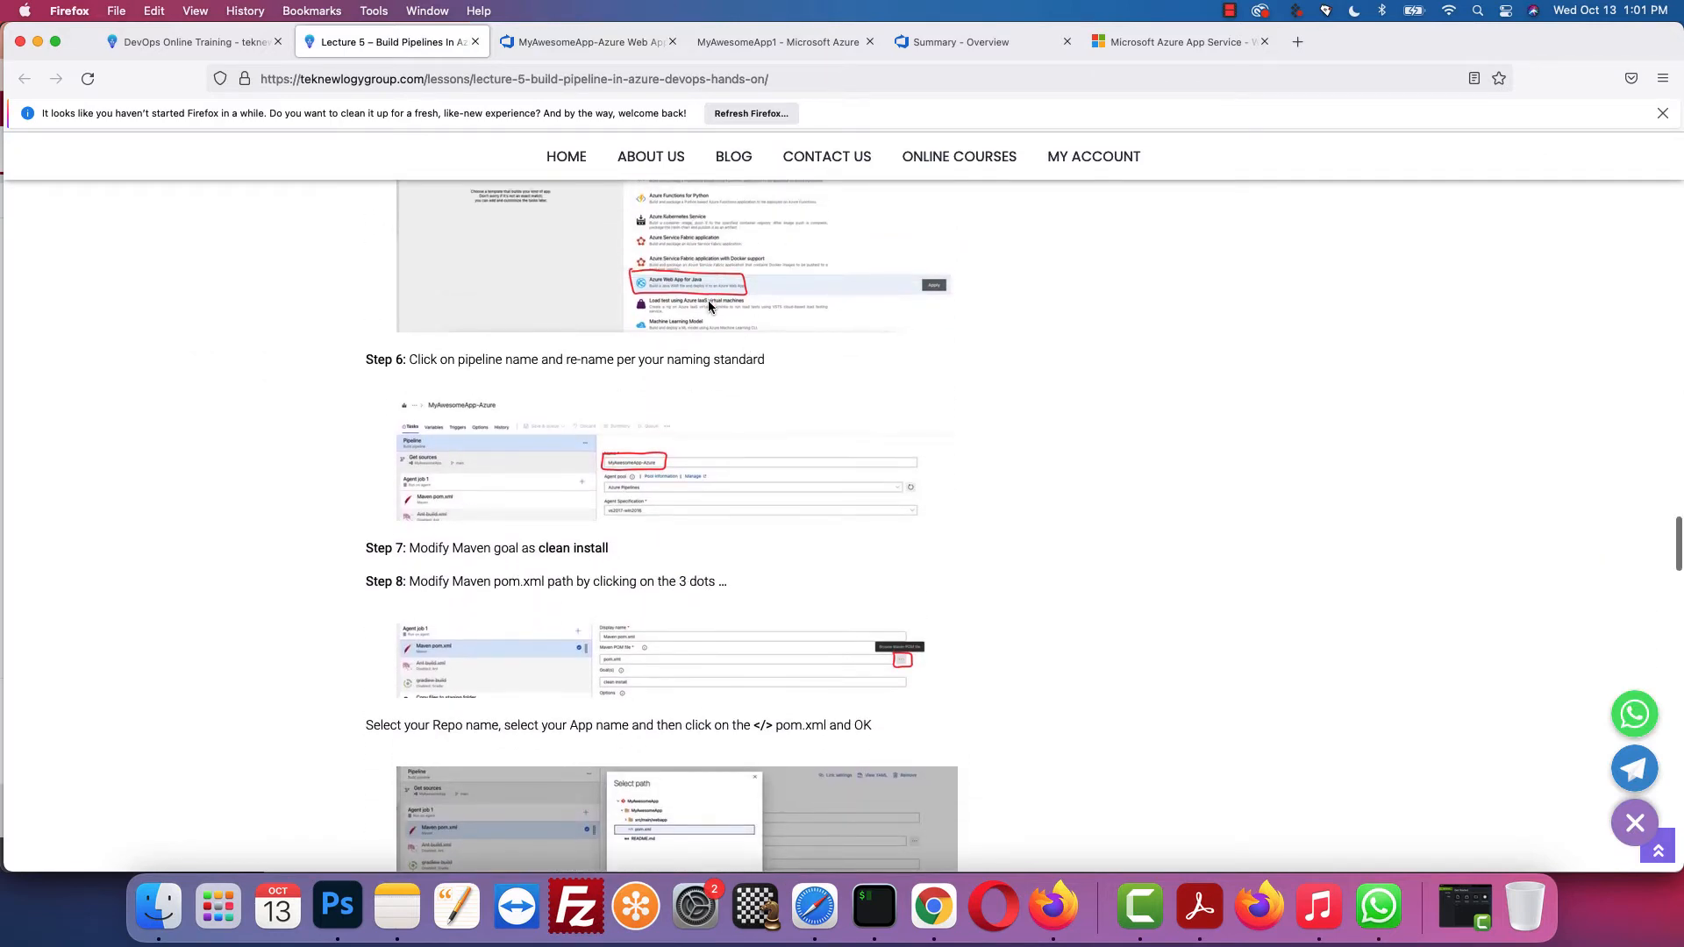
pyautogui.scroll(-2, 708, 300)
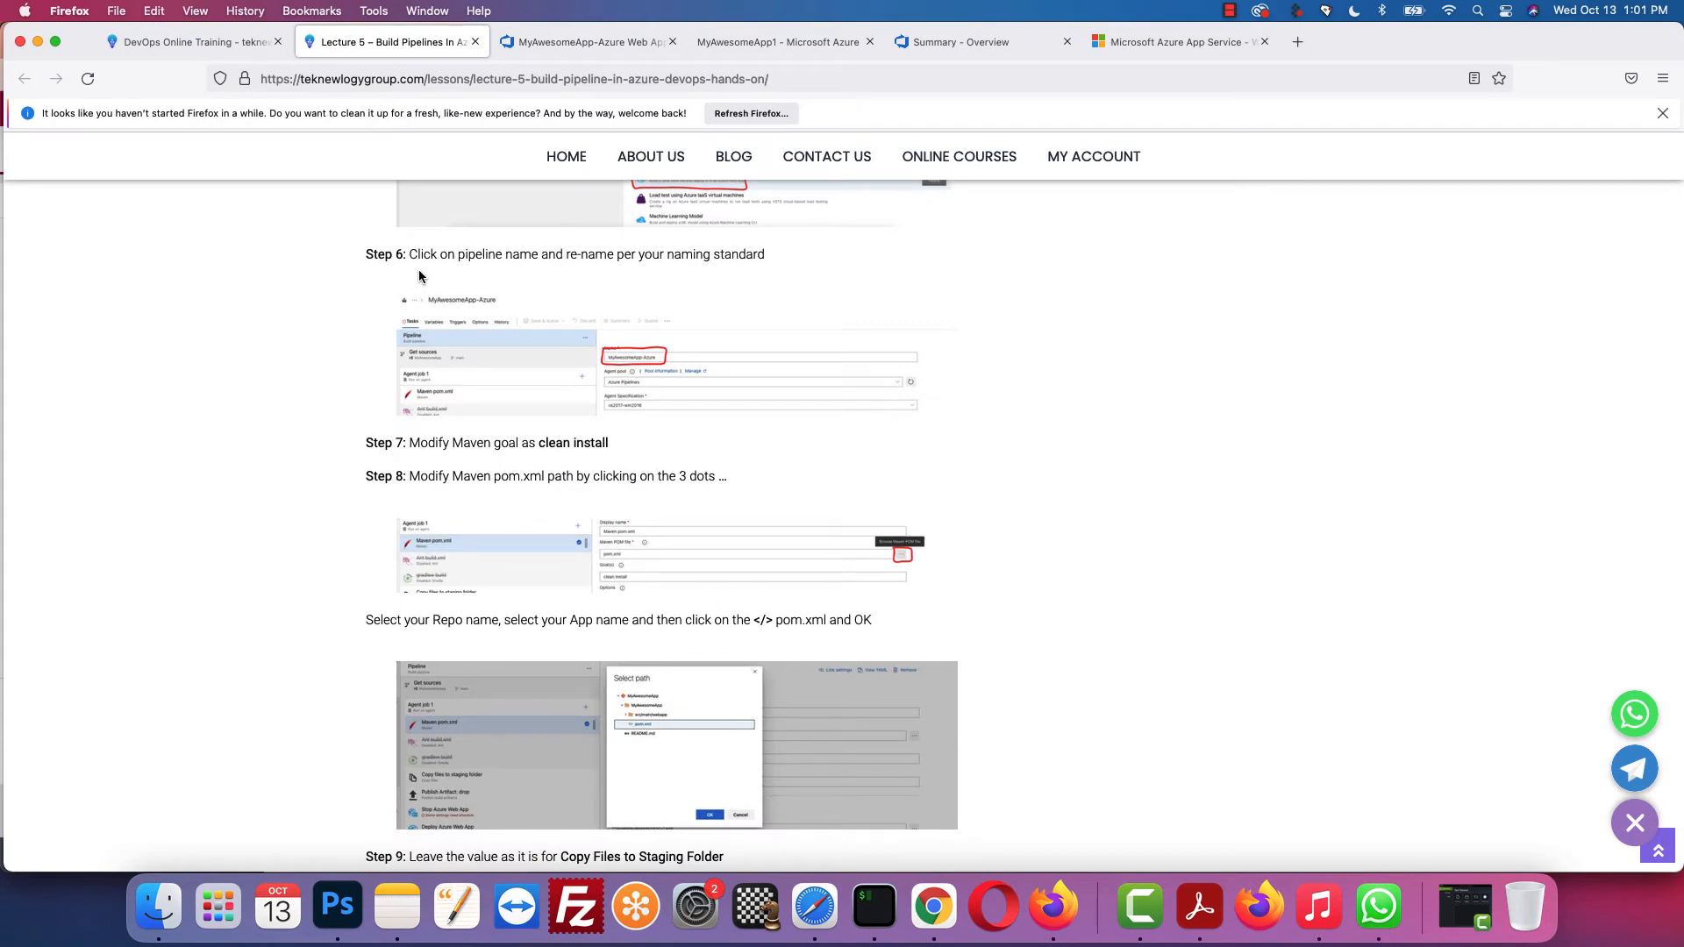
pyautogui.click(605, 46)
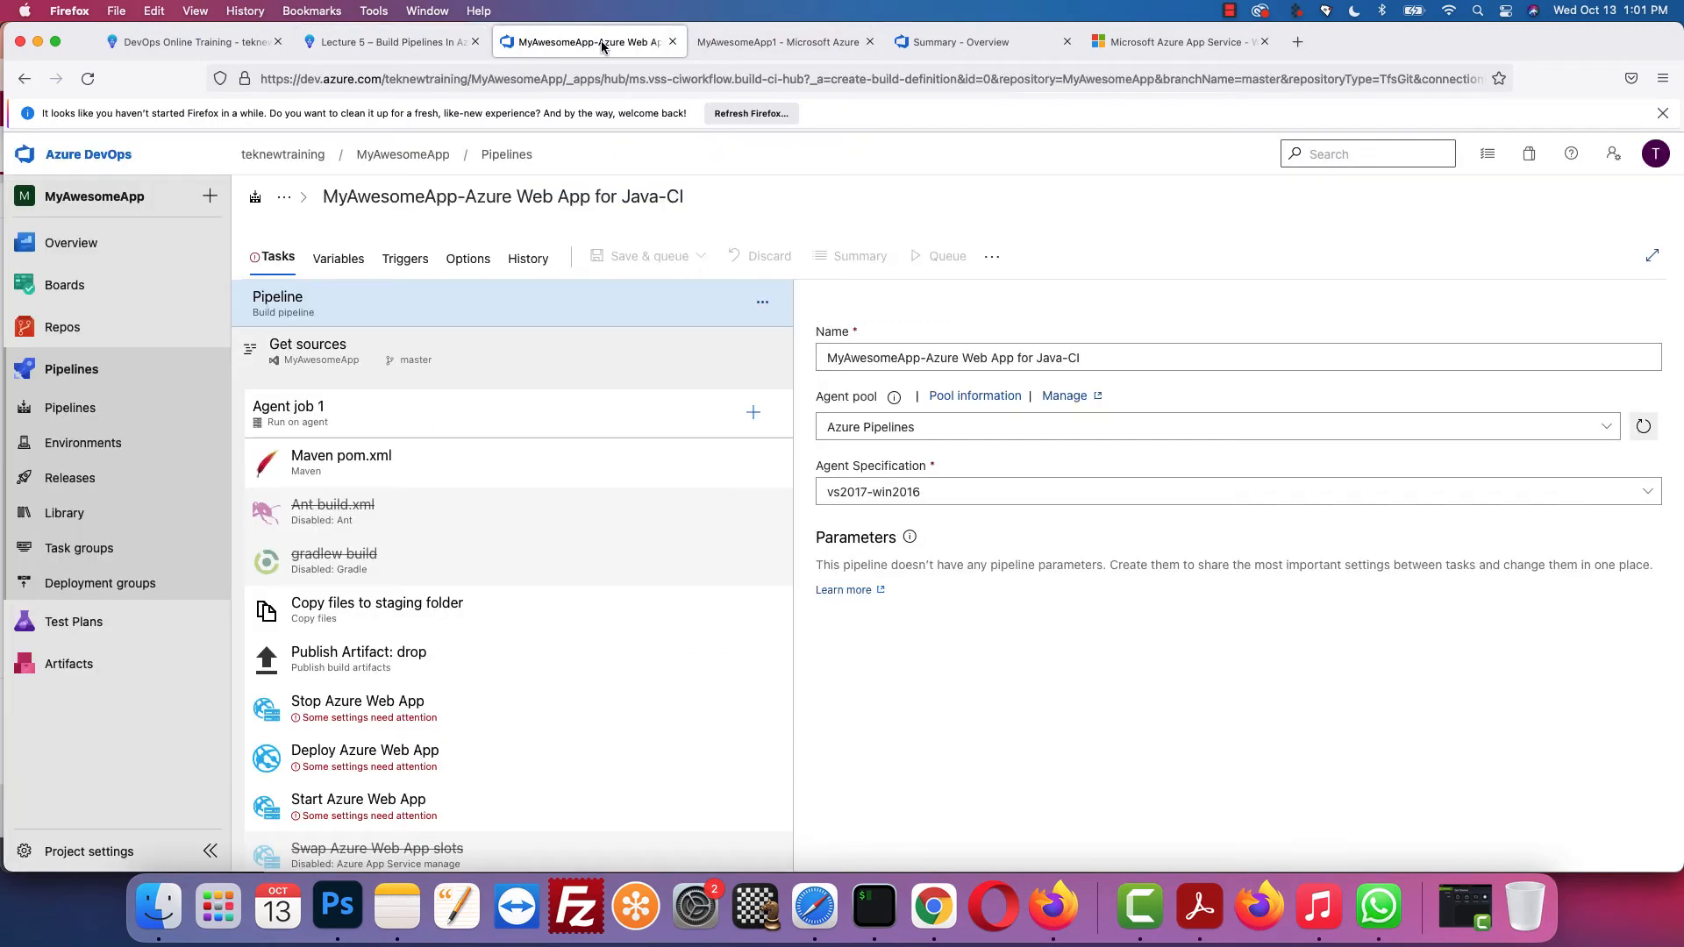
pyautogui.click(1107, 358)
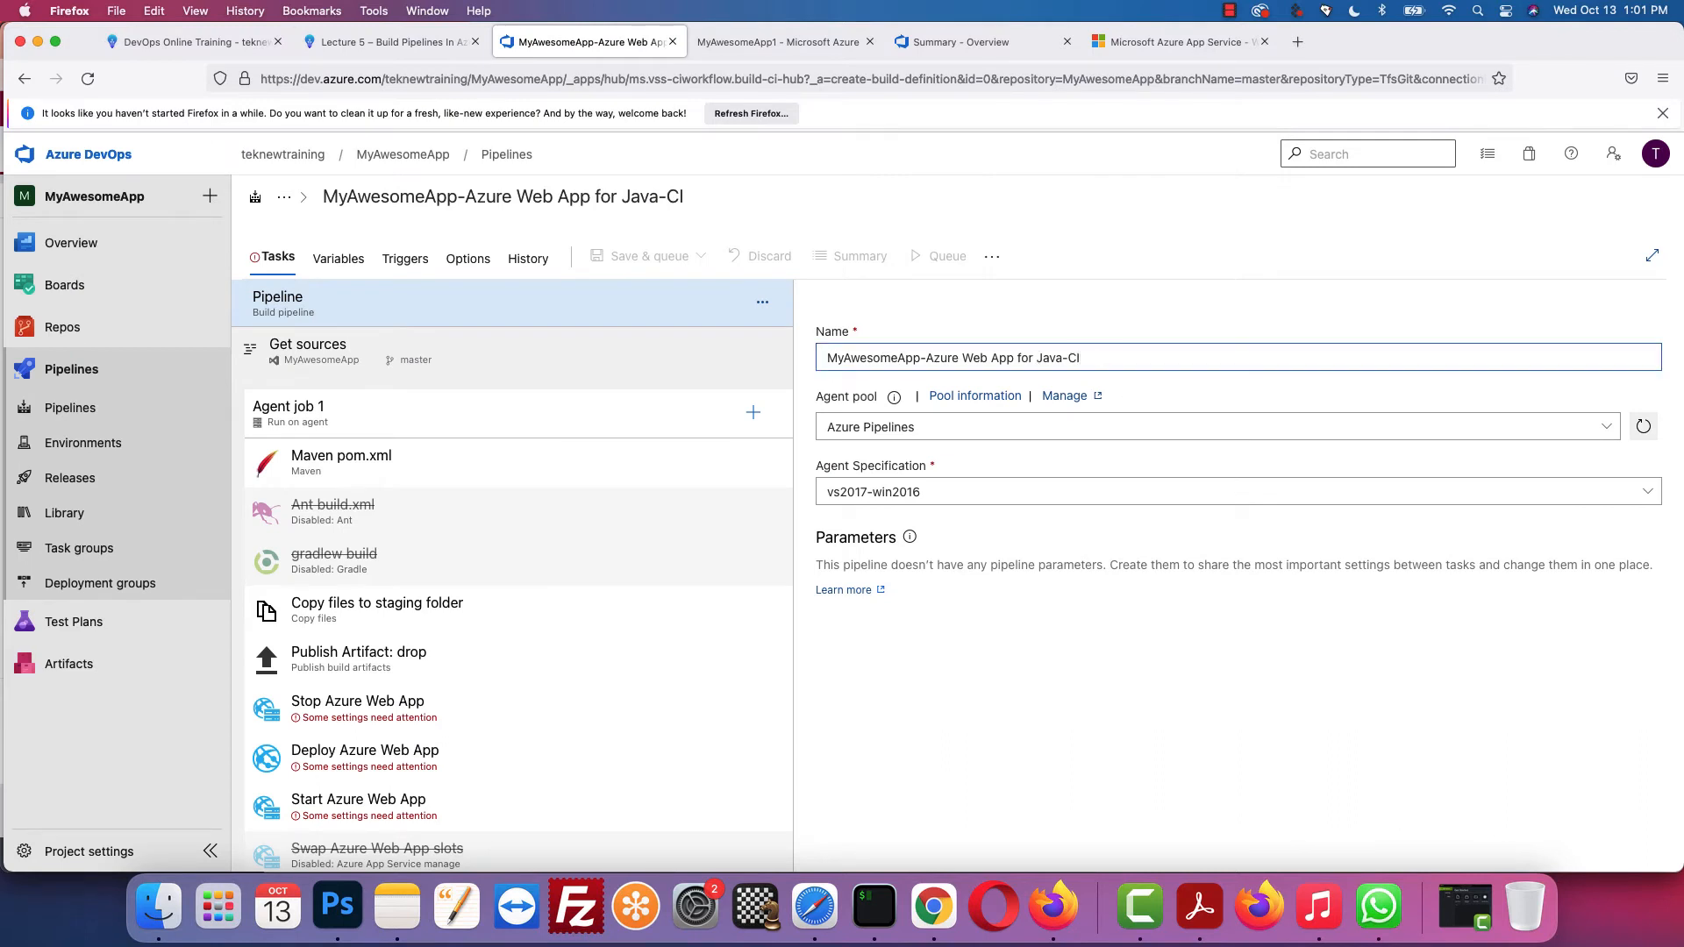
pyautogui.press('BackSpace')
pyautogui.press('BackSpace')
pyautogui.press('BackSpace')
pyautogui.press('BackSpace')
pyautogui.press('BackSpace')
pyautogui.press('BackSpace')
pyautogui.press('BackSpace')
pyautogui.press('BackSpace')
pyautogui.press('BackSpace')
pyautogui.press('BackSpace')
pyautogui.press('BackSpace')
pyautogui.press('BackSpace')
pyautogui.press('BackSpace')
pyautogui.press('BackSpace')
pyautogui.press('BackSpace')
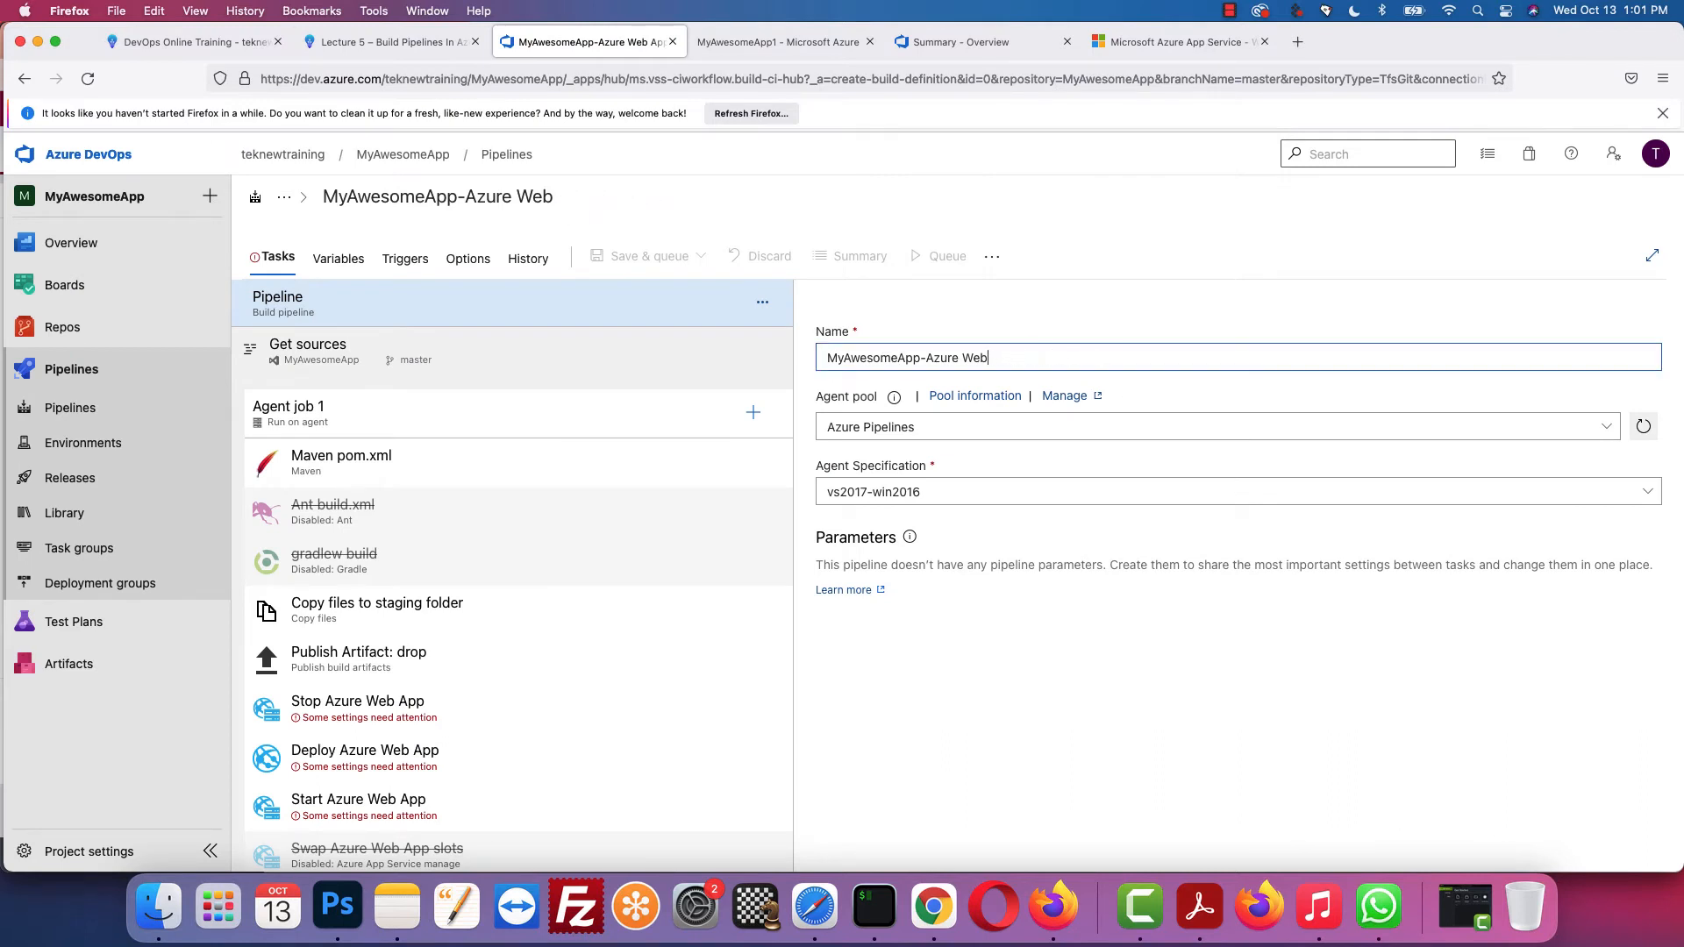
pyautogui.press('BackSpace')
pyautogui.click(374, 44)
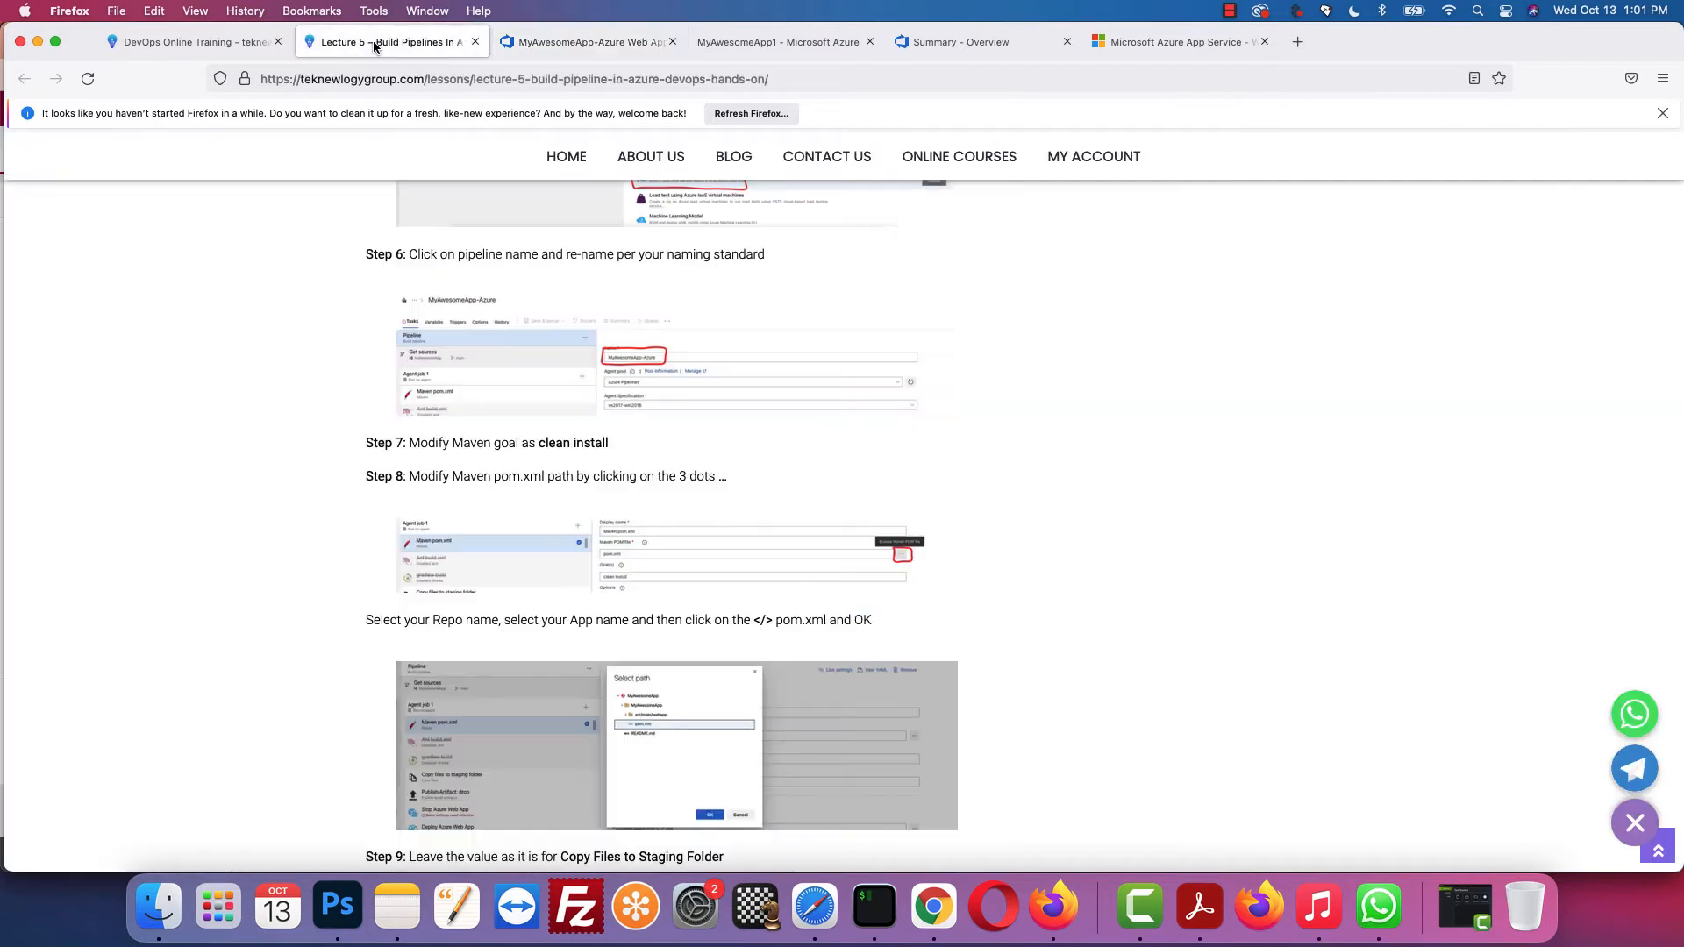
pyautogui.scroll(-2, 649, 337)
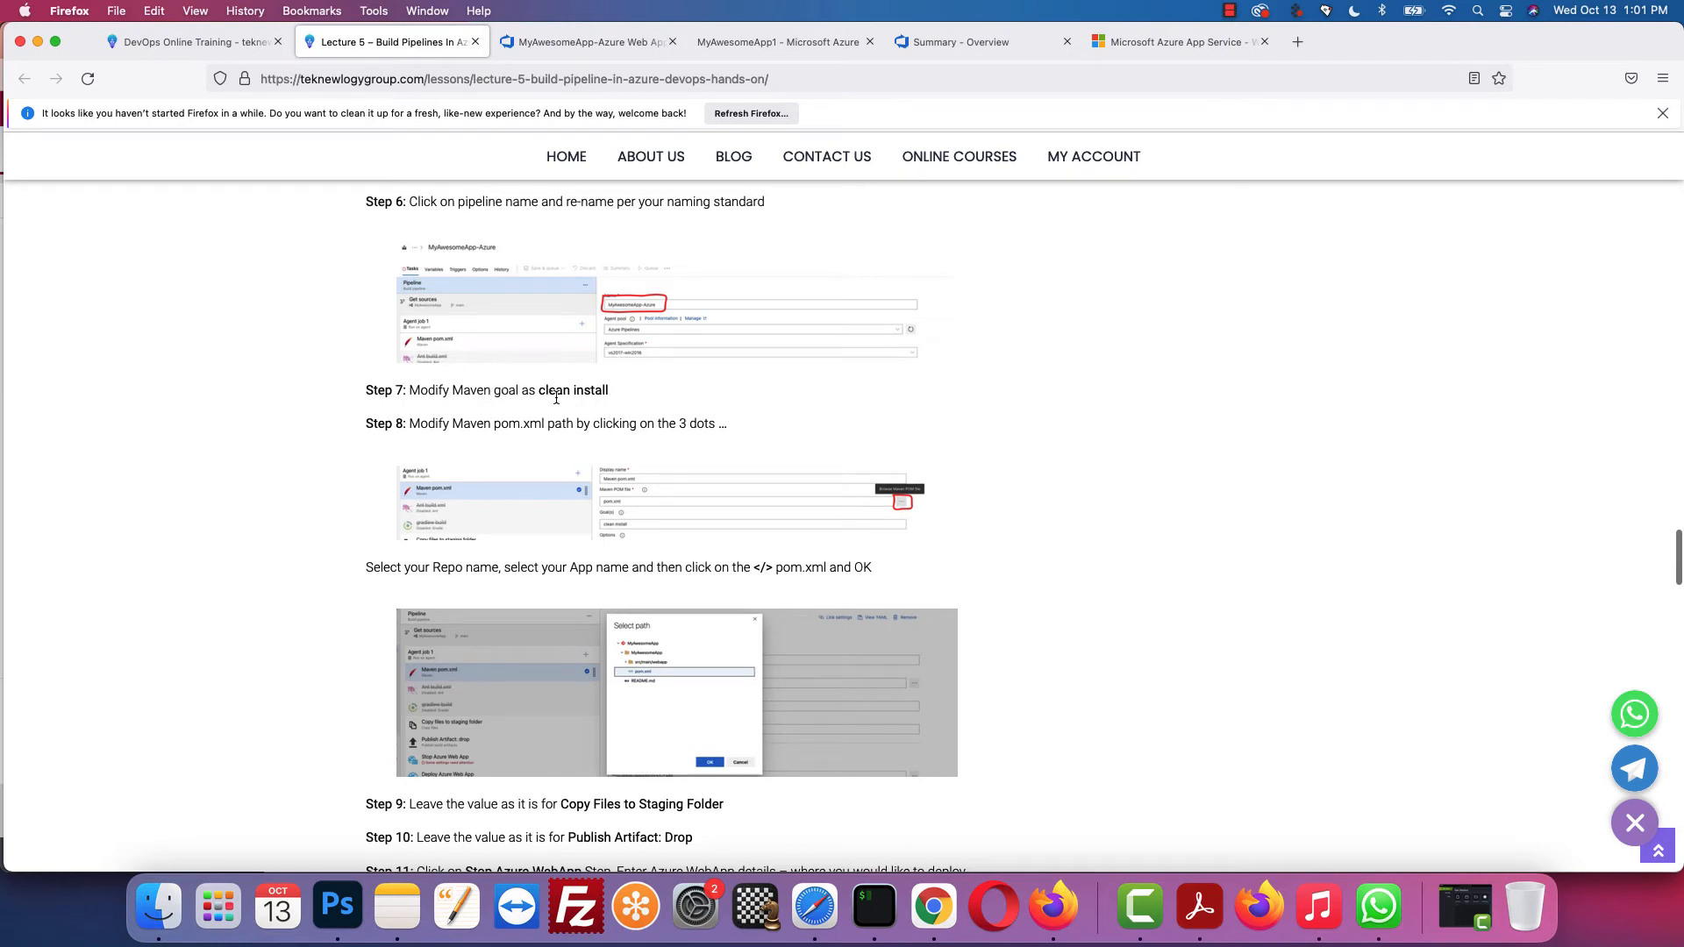
pyautogui.hotkey('ctrl', 'Tab')
pyautogui.scroll(-1, 526, 439)
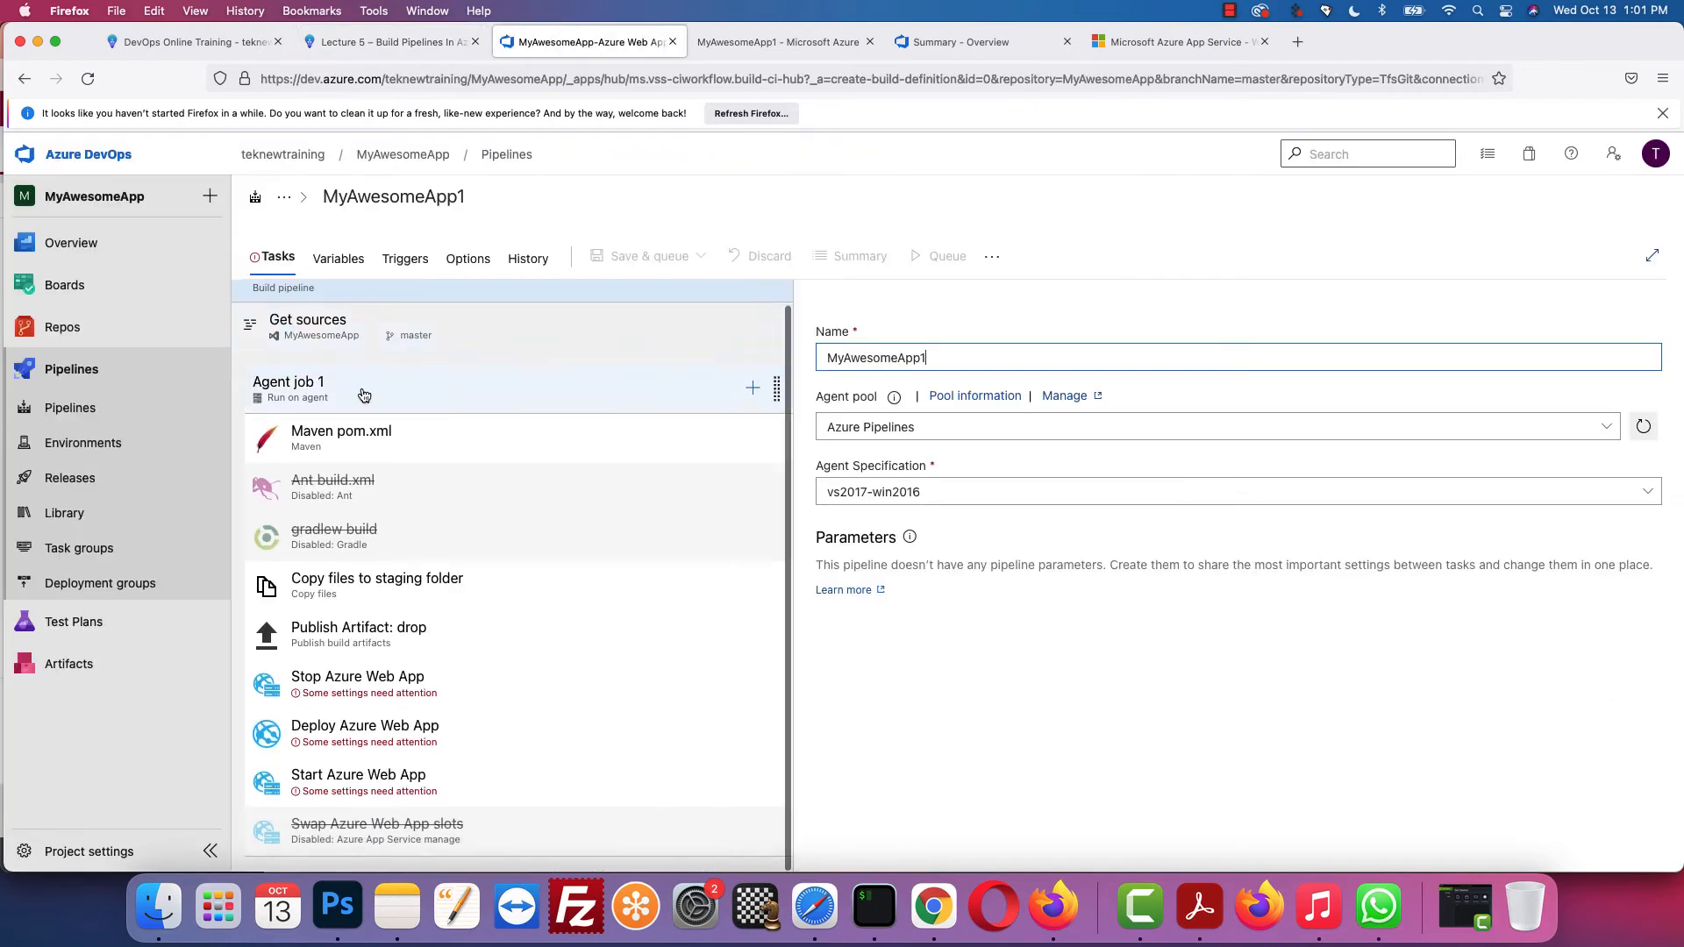
# Step: Change the Maven pom.xml task's Goal(s) from package to clean install
pyautogui.click(366, 444)
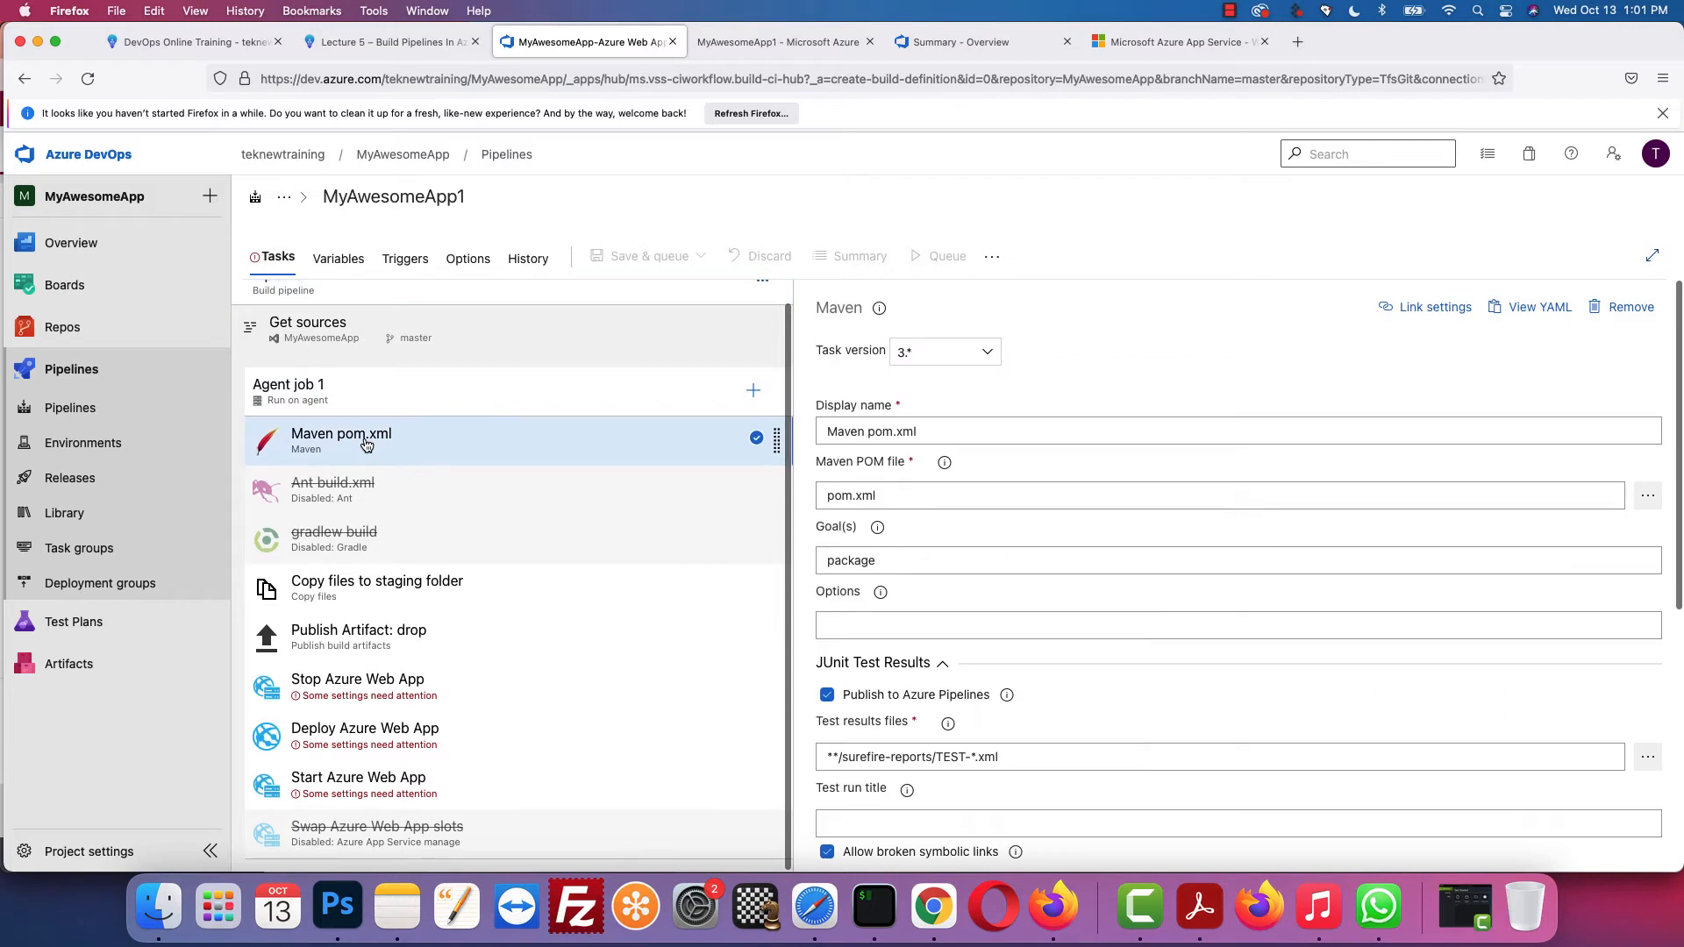
pyautogui.doubleClick(881, 561)
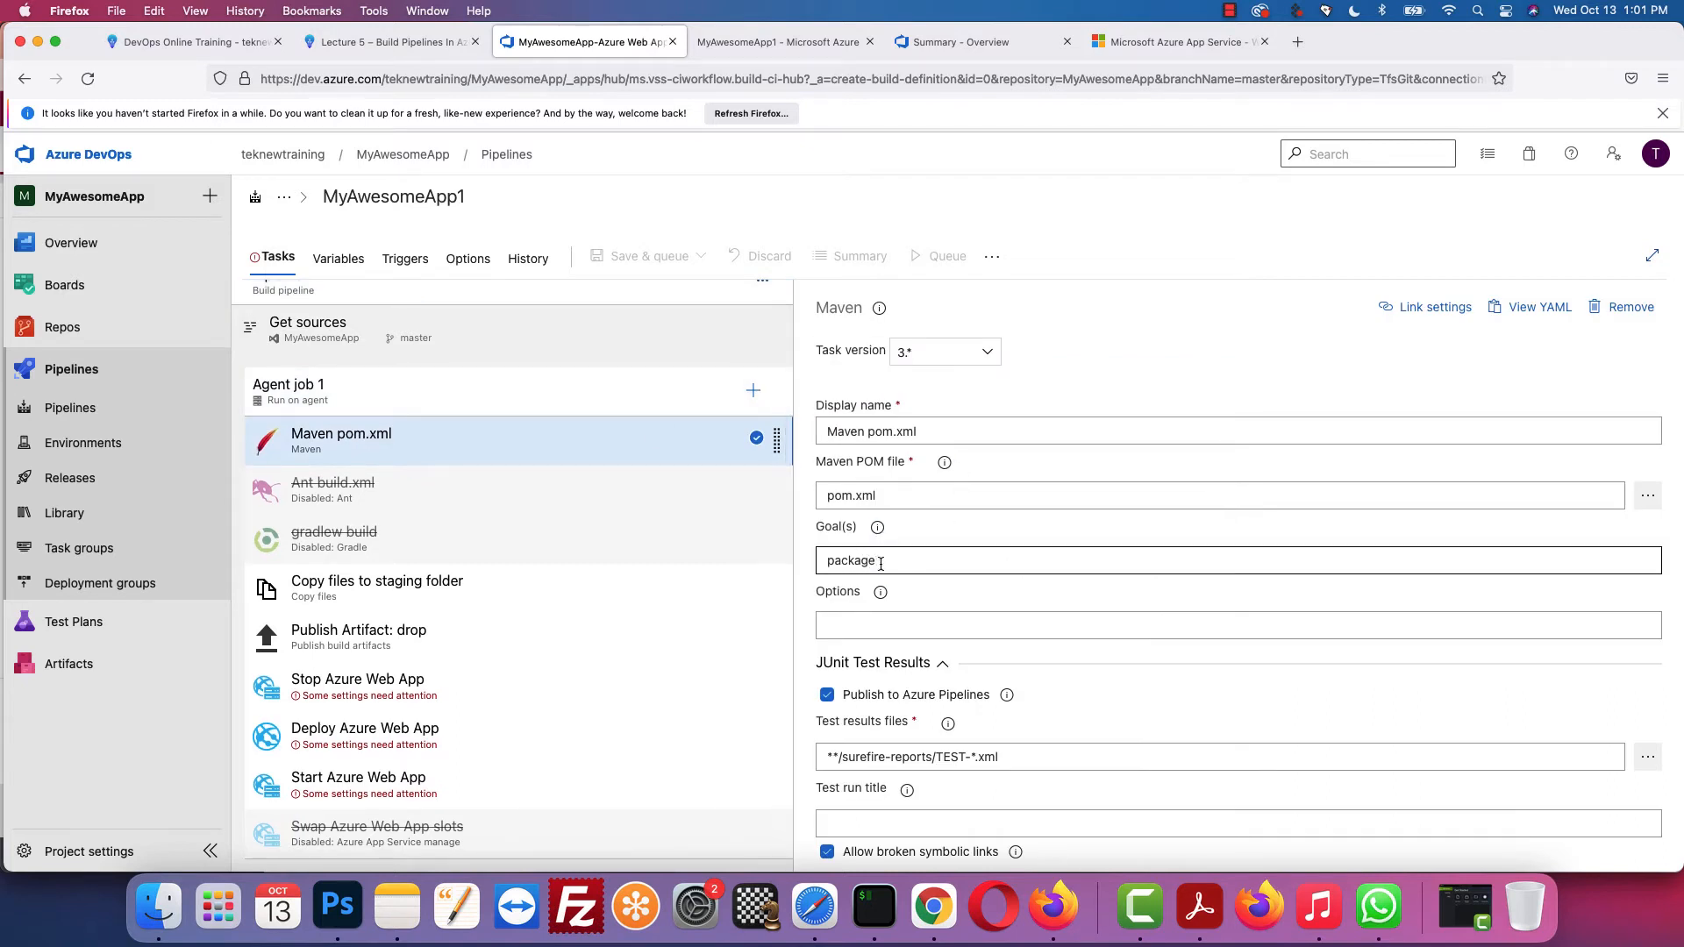
pyautogui.write('clean install')
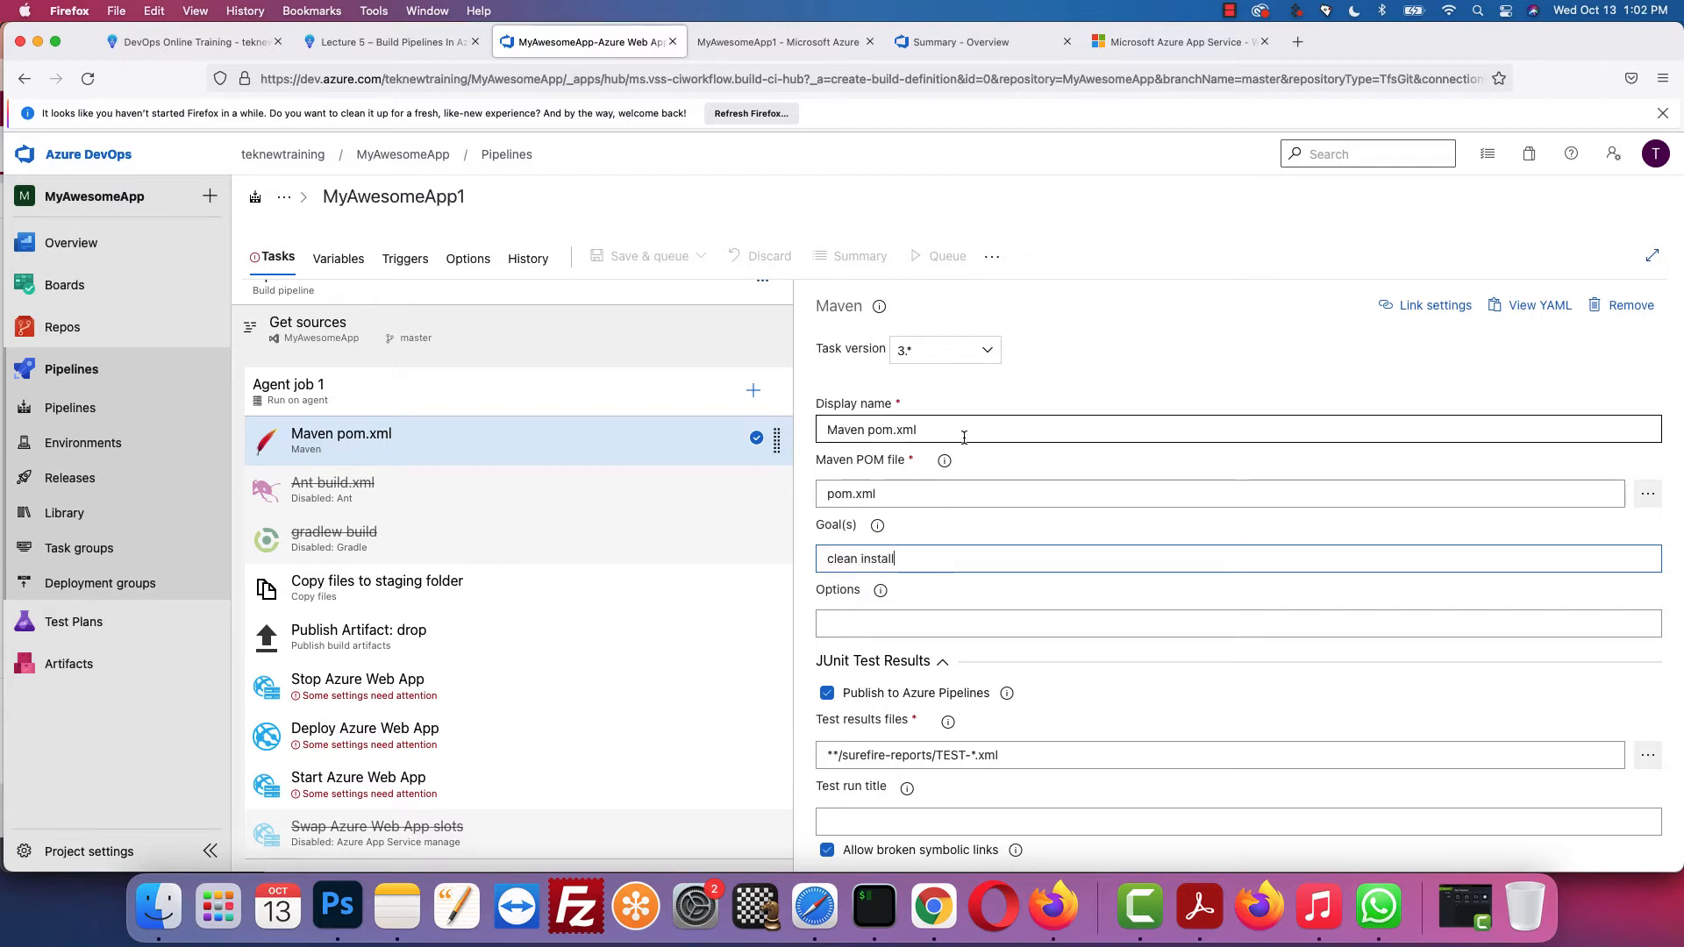
pyautogui.click(386, 42)
pyautogui.scroll(-3, 829, 380)
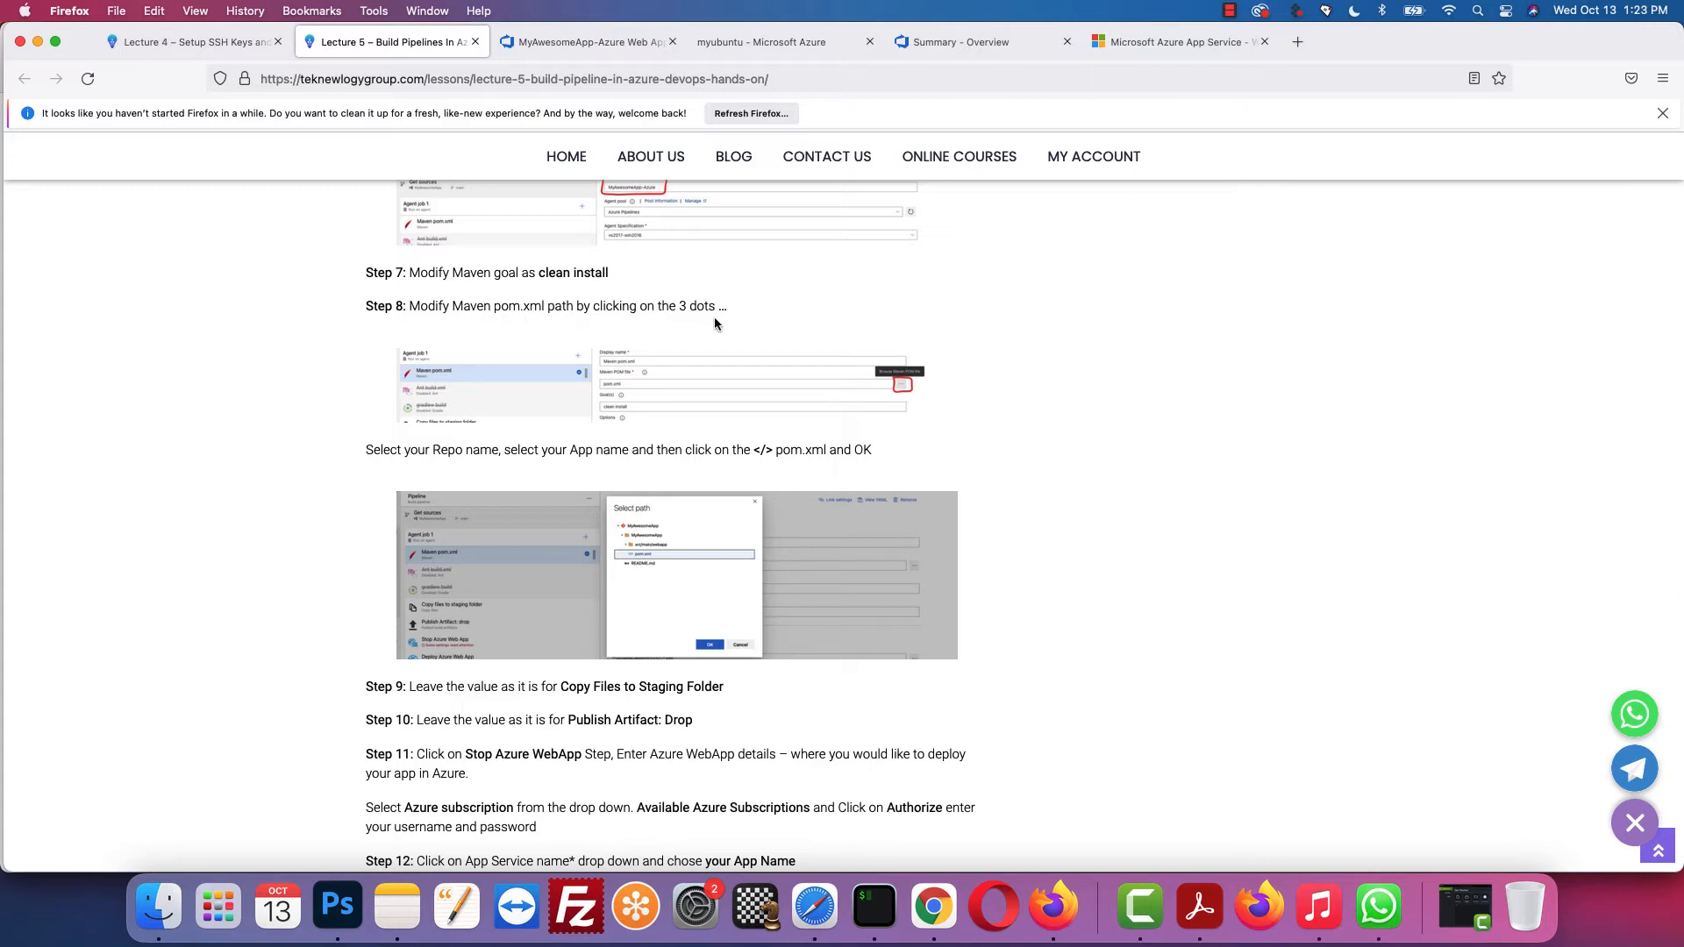
pyautogui.click(570, 42)
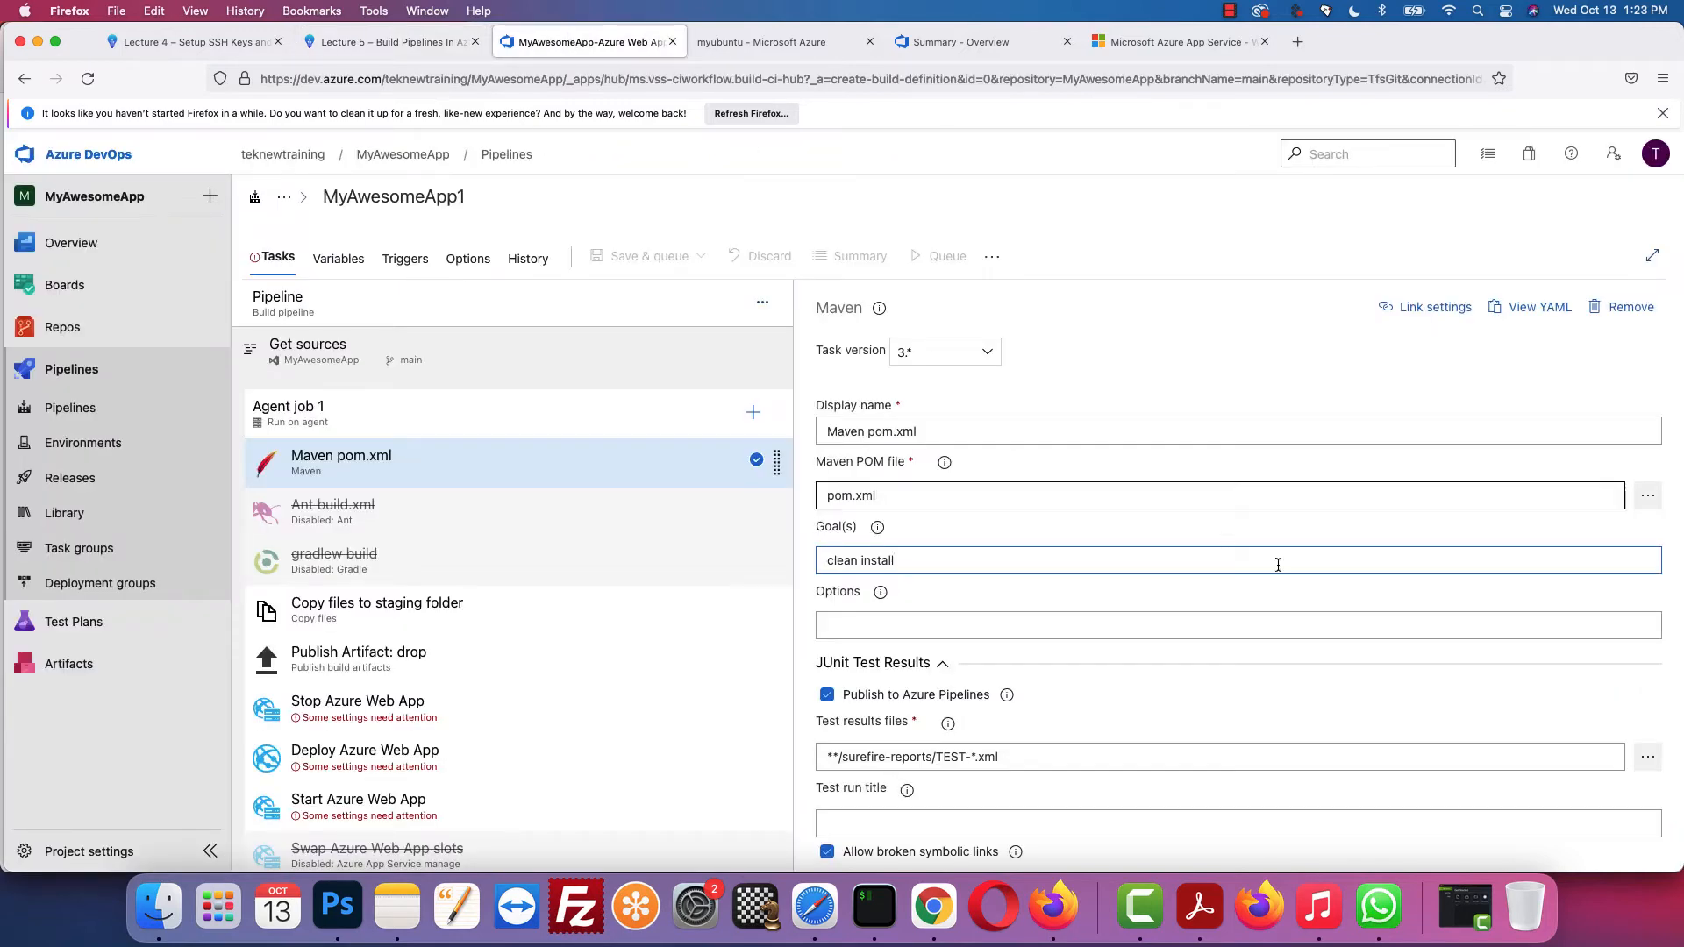
# Step: Browse the repository and set the Maven POM file to MyAwesomeApp/pom.xml
pyautogui.click(1646, 498)
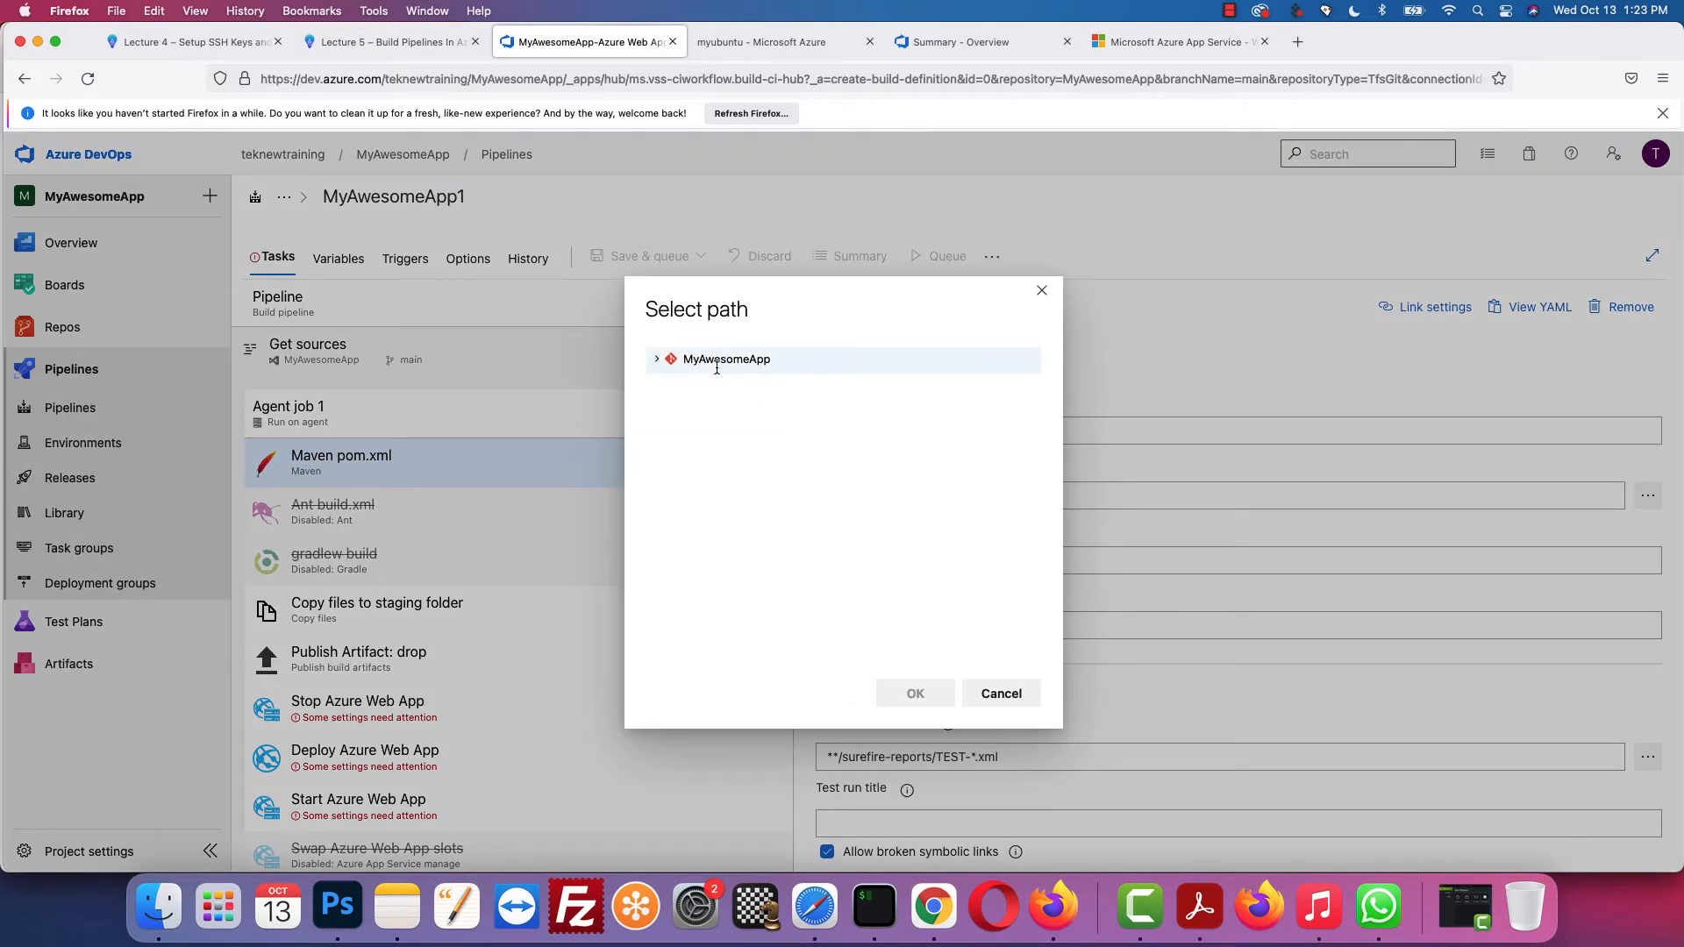
pyautogui.click(658, 359)
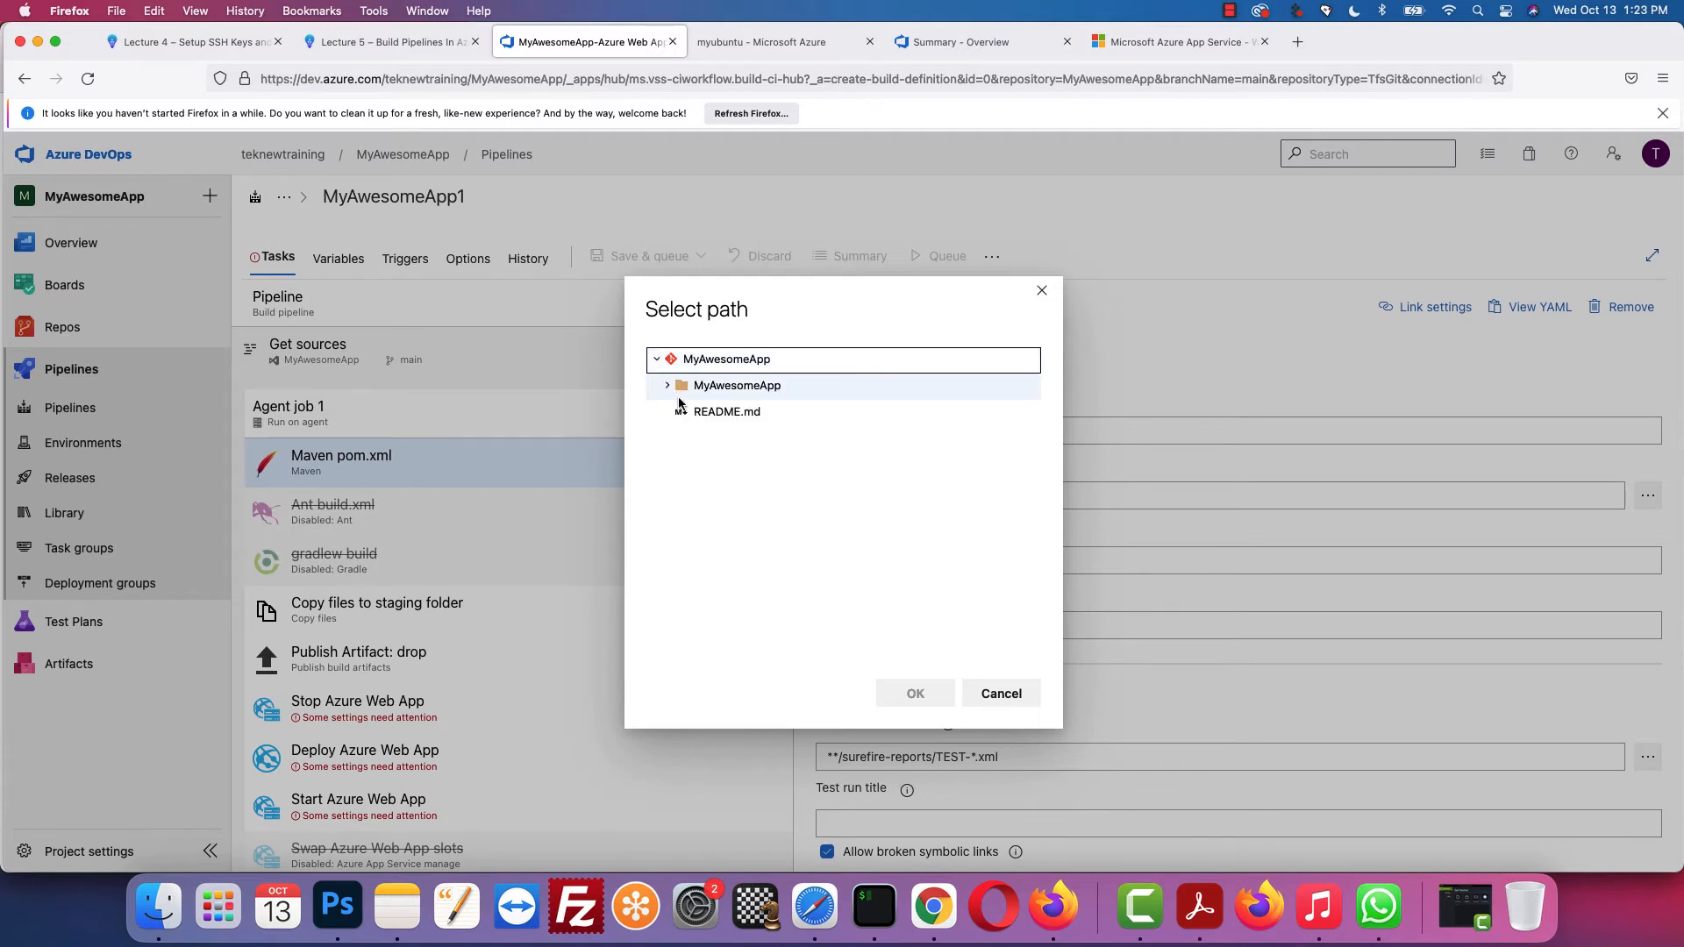
pyautogui.click(667, 387)
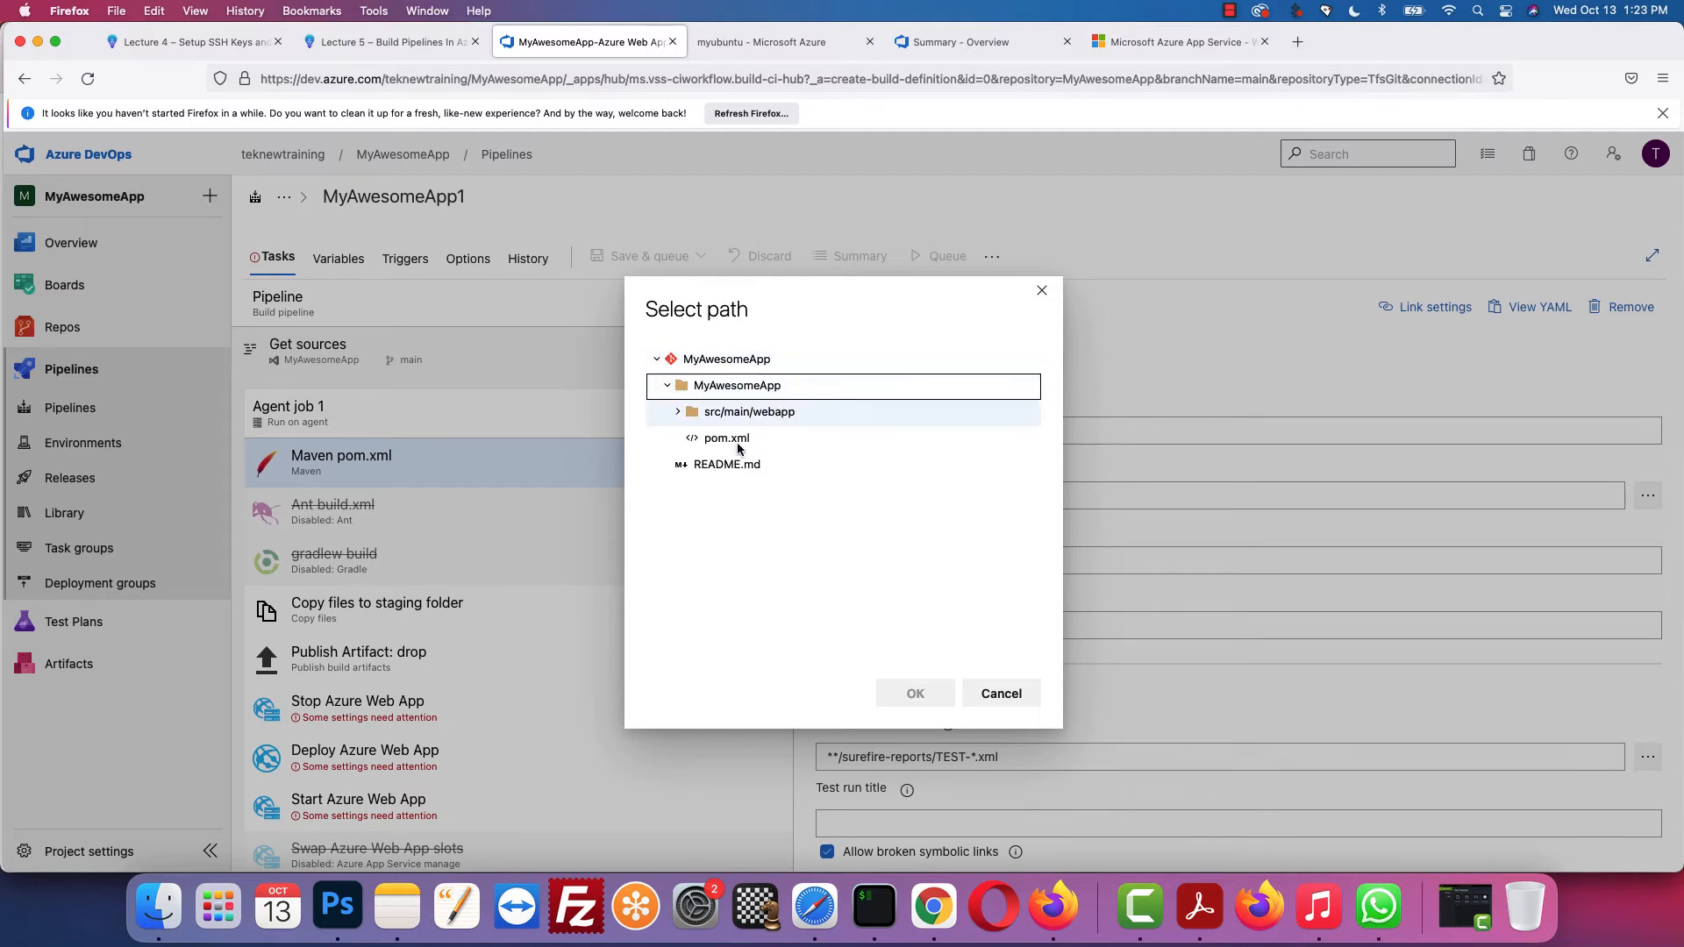
pyautogui.click(692, 438)
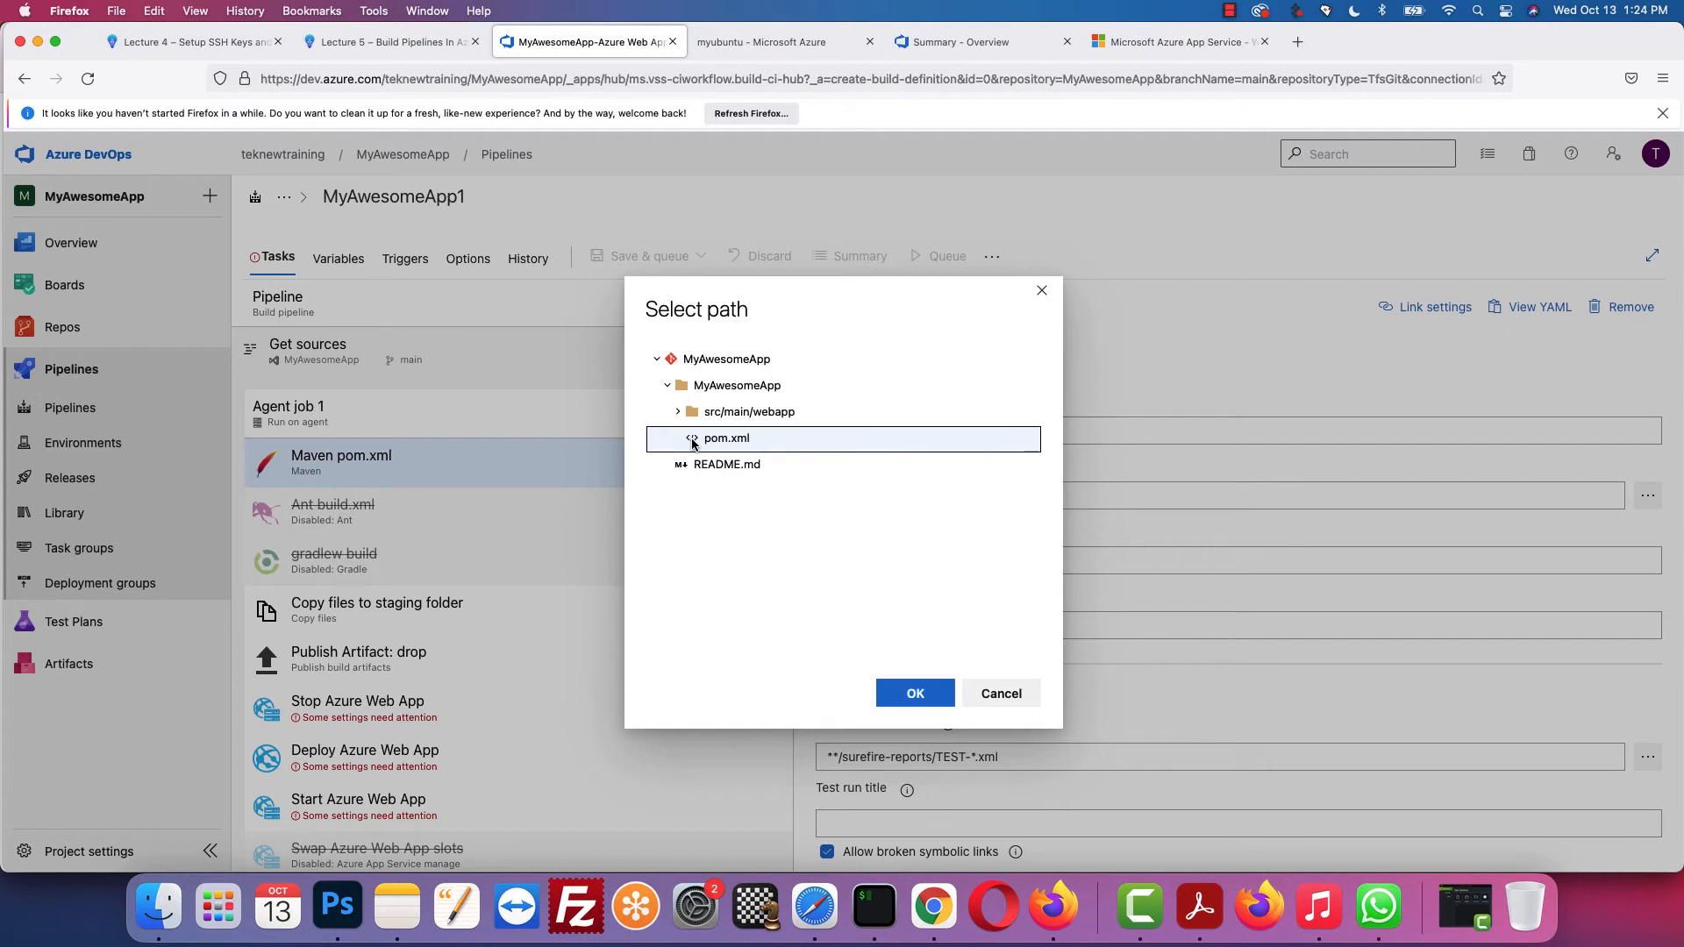
pyautogui.click(915, 694)
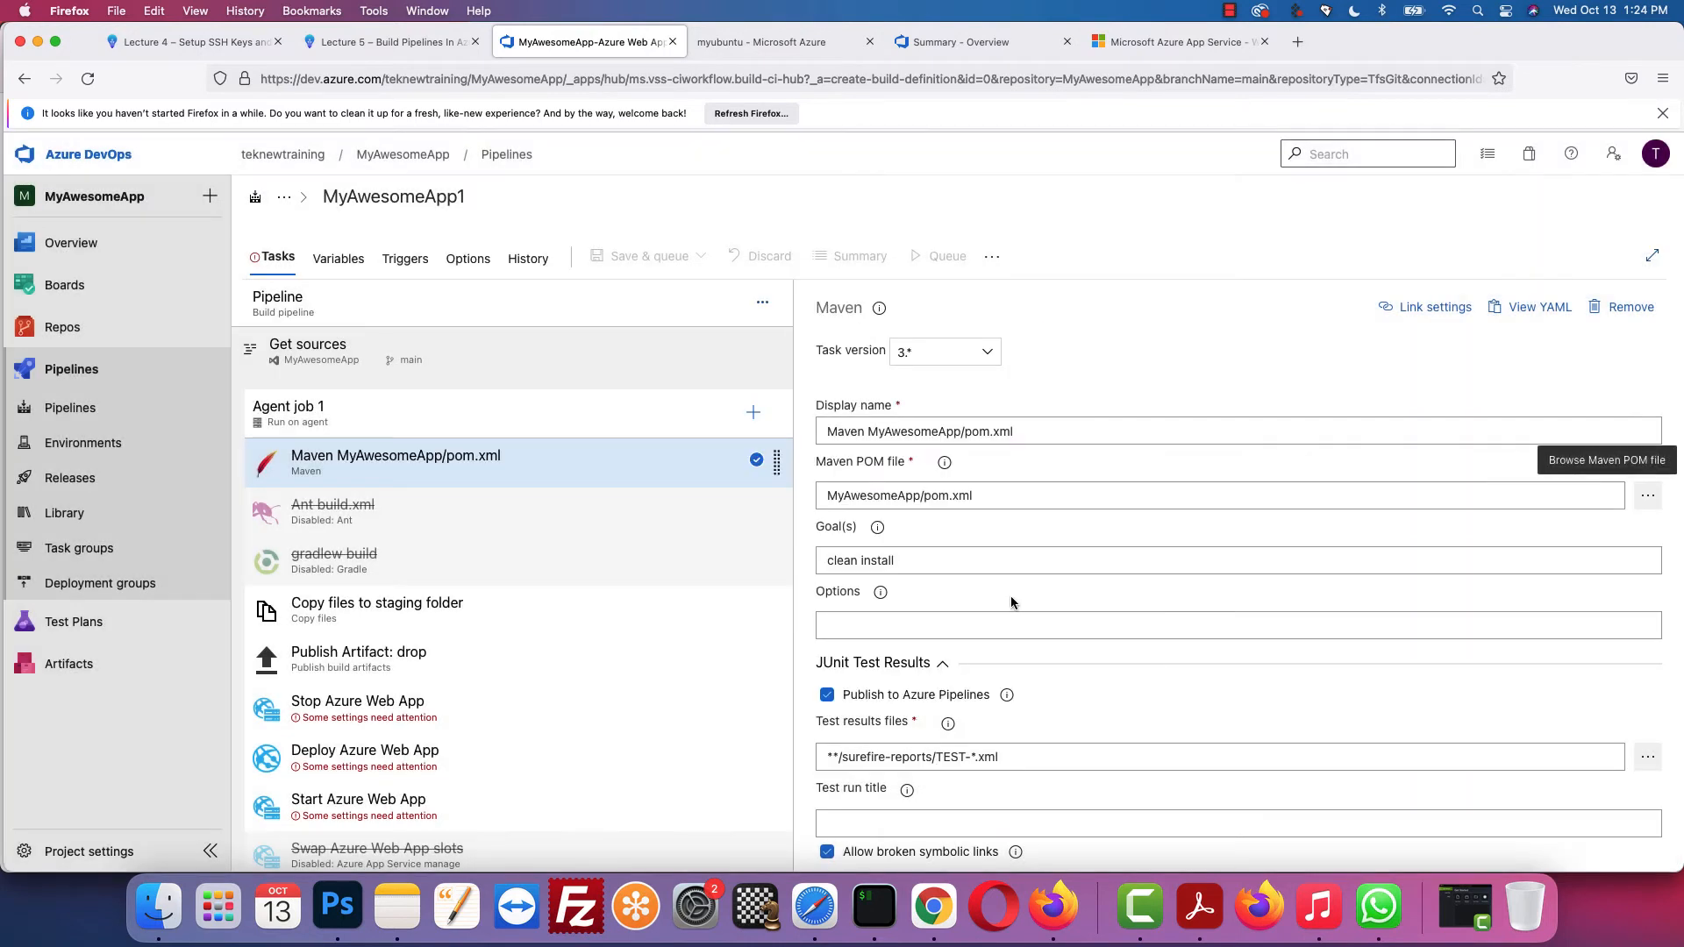
pyautogui.scroll(-1, 1042, 640)
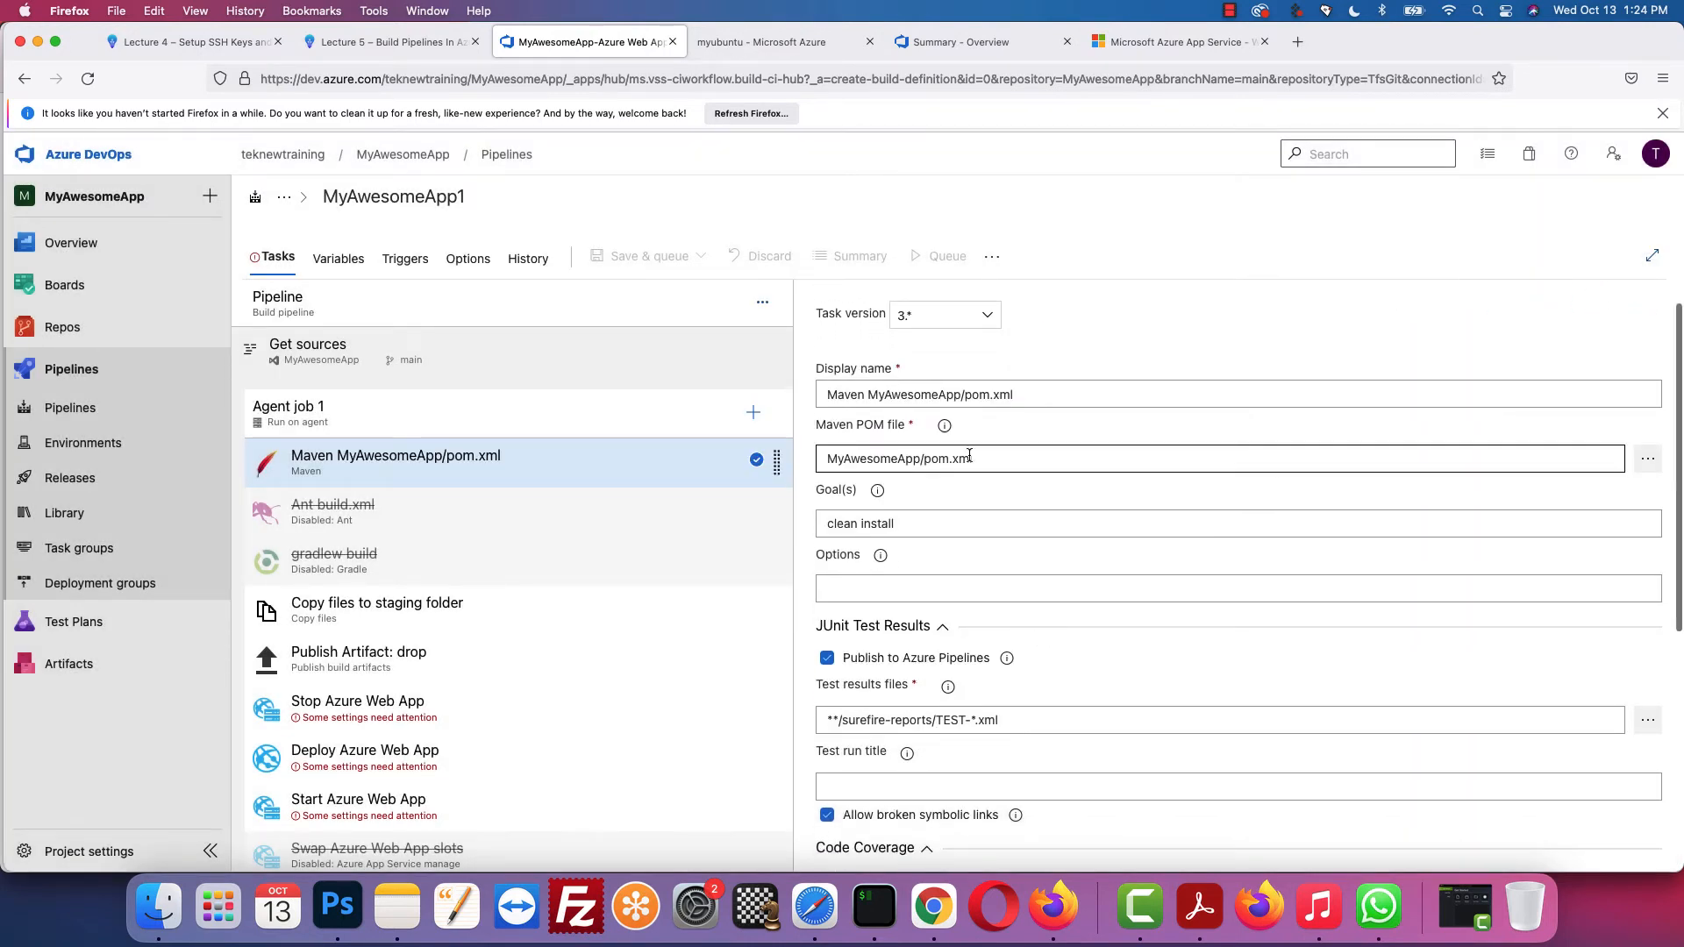
pyautogui.click(422, 44)
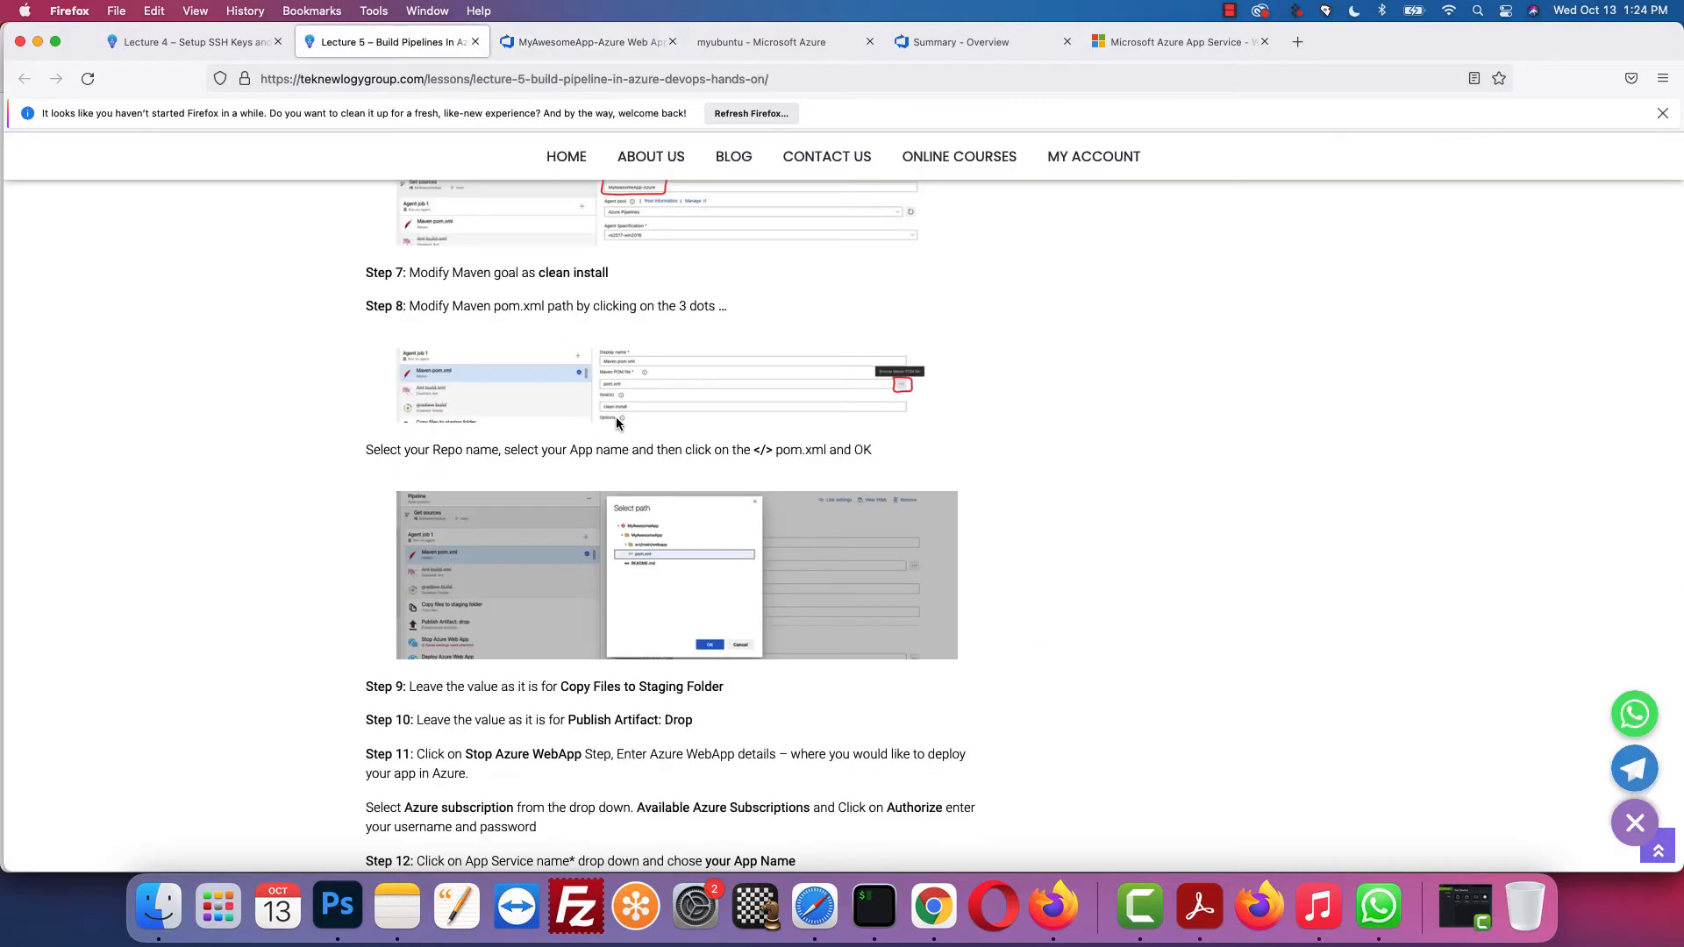
# Step: Review the Copy files and Publish Artifact: drop tasks against the lesson instructions
pyautogui.scroll(-3, 615, 417)
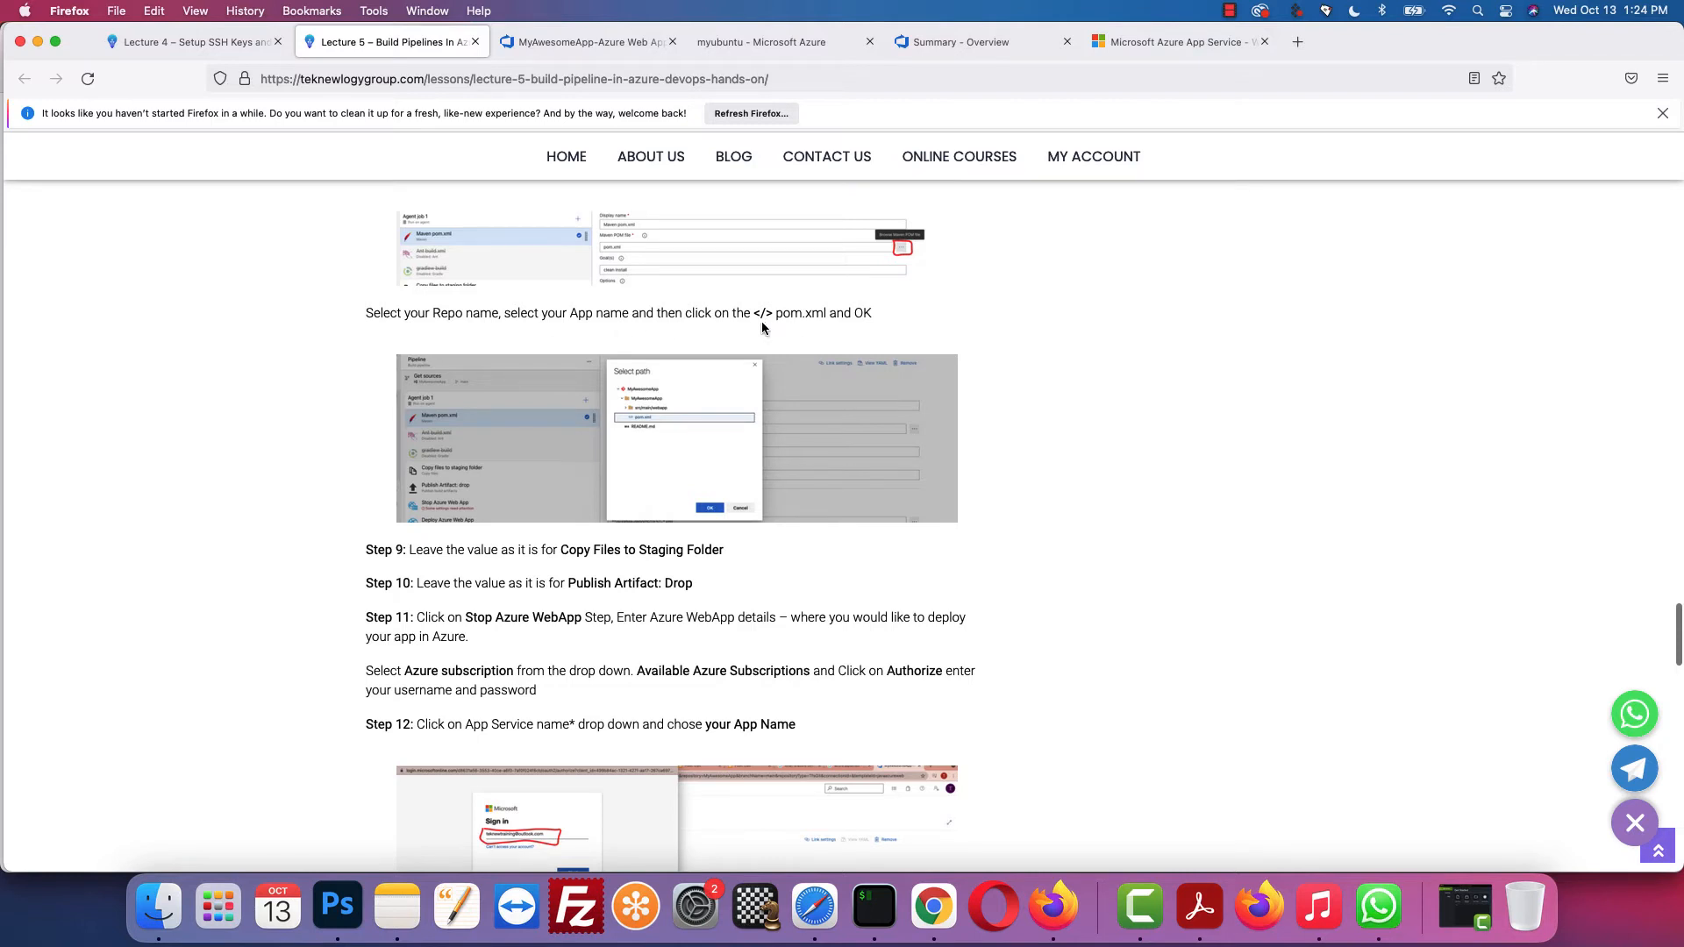
pyautogui.scroll(-4, 764, 333)
pyautogui.scroll(-1, 765, 337)
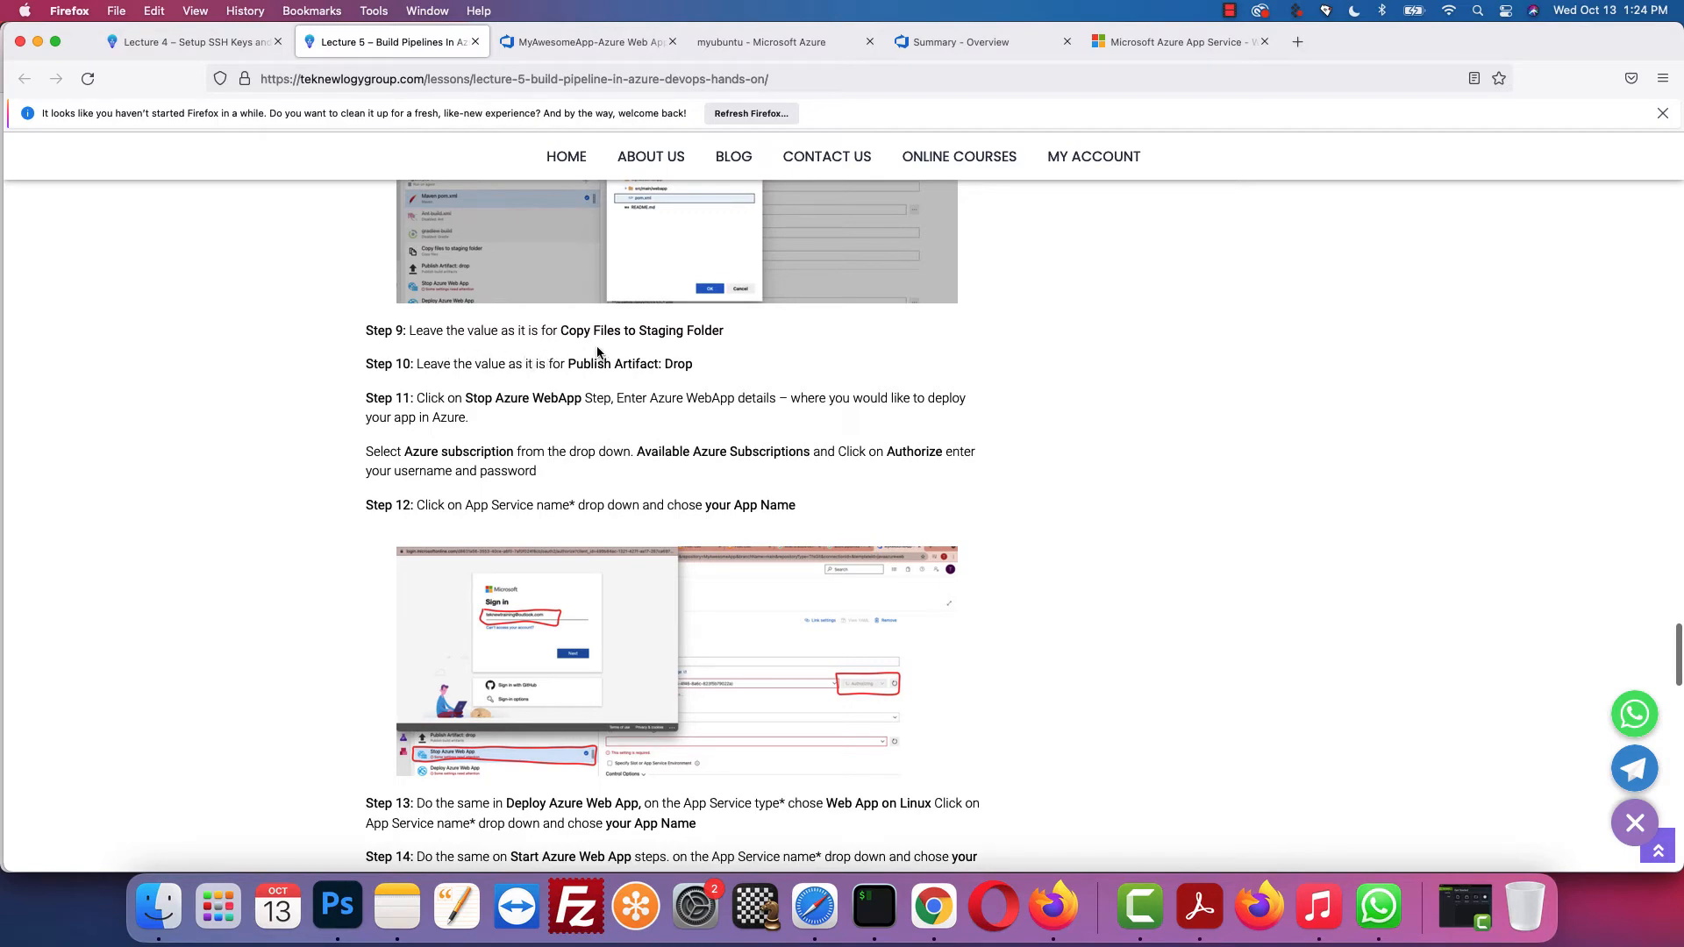
pyautogui.click(592, 45)
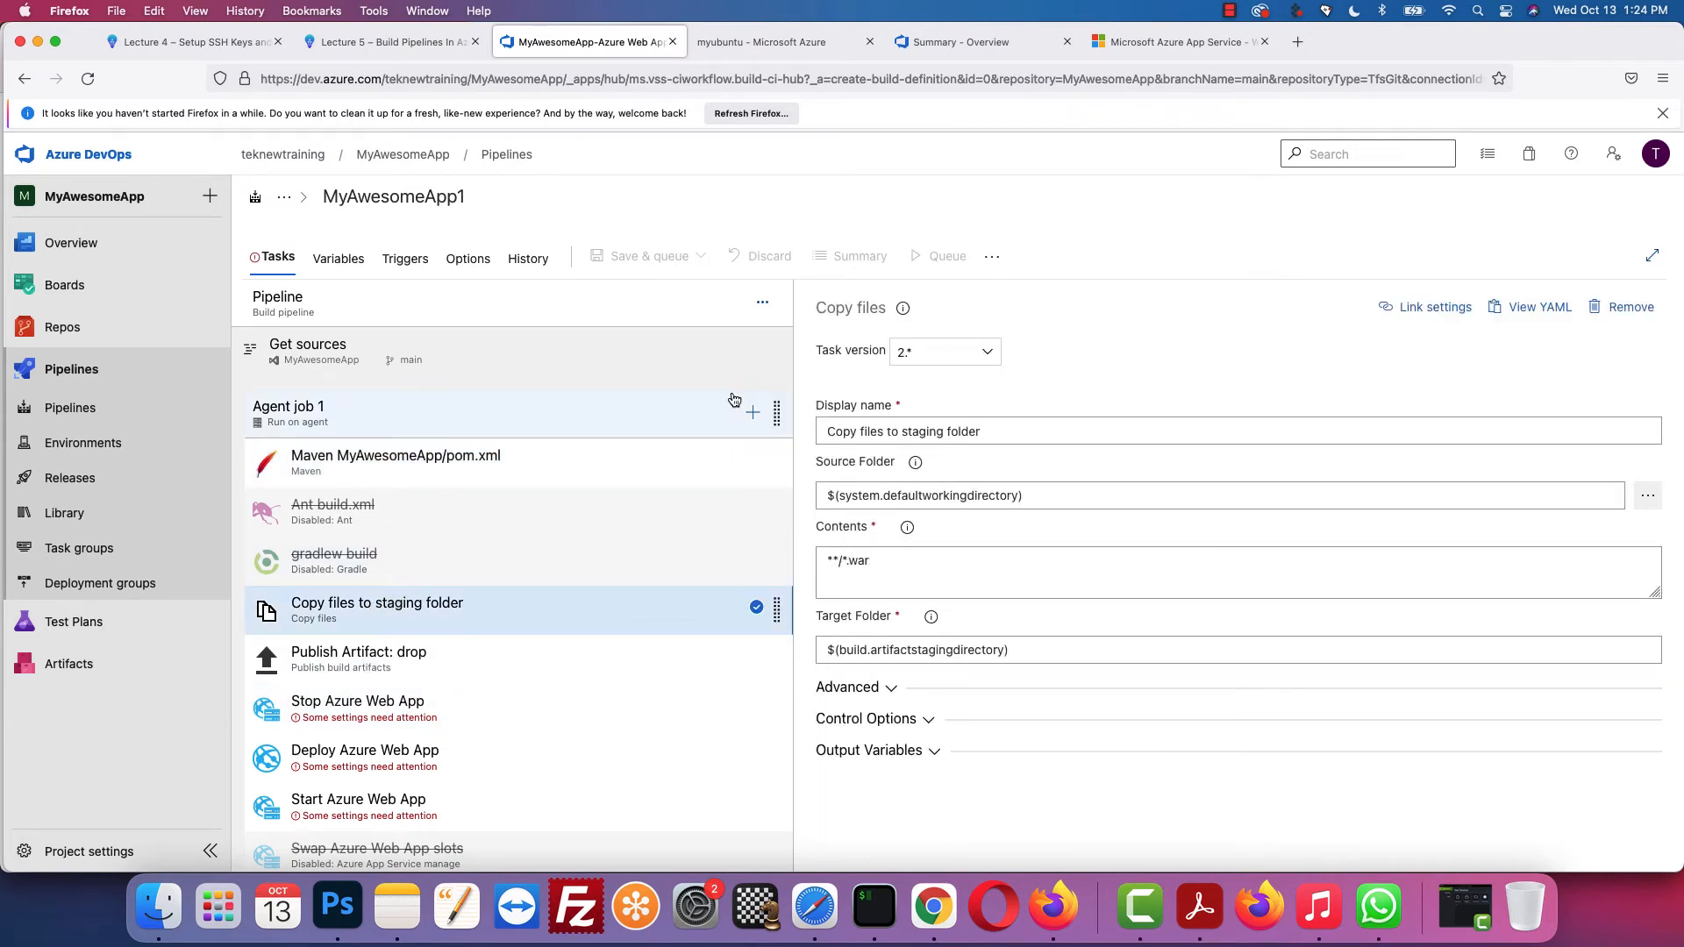
pyautogui.click(386, 42)
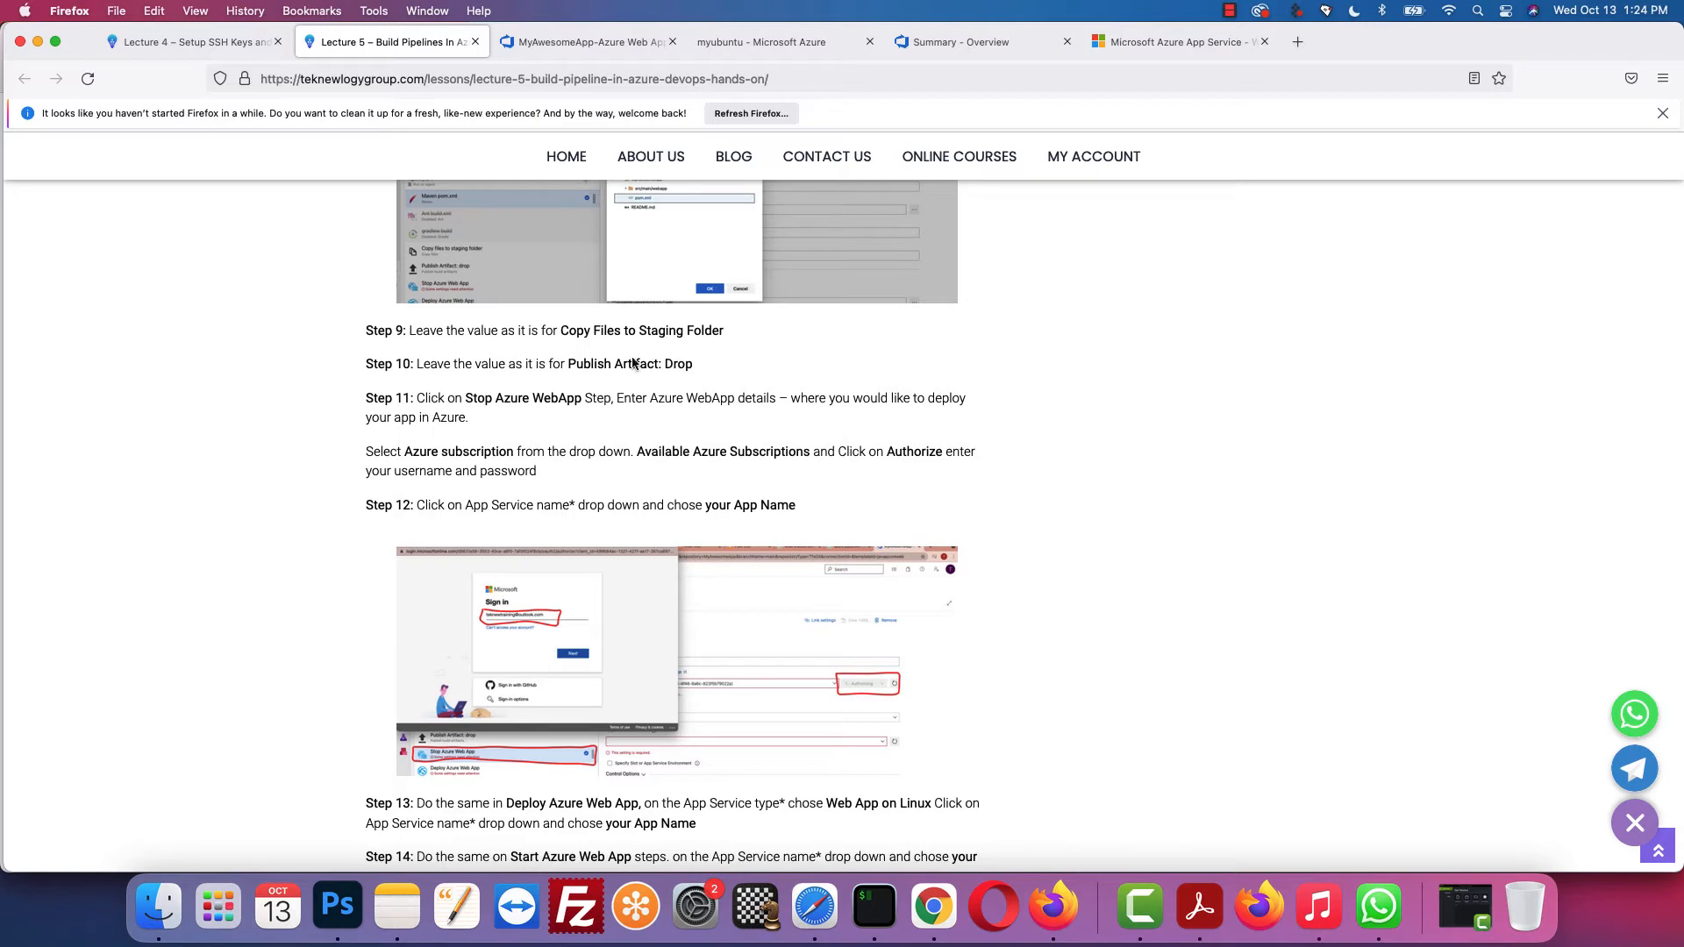
pyautogui.click(562, 42)
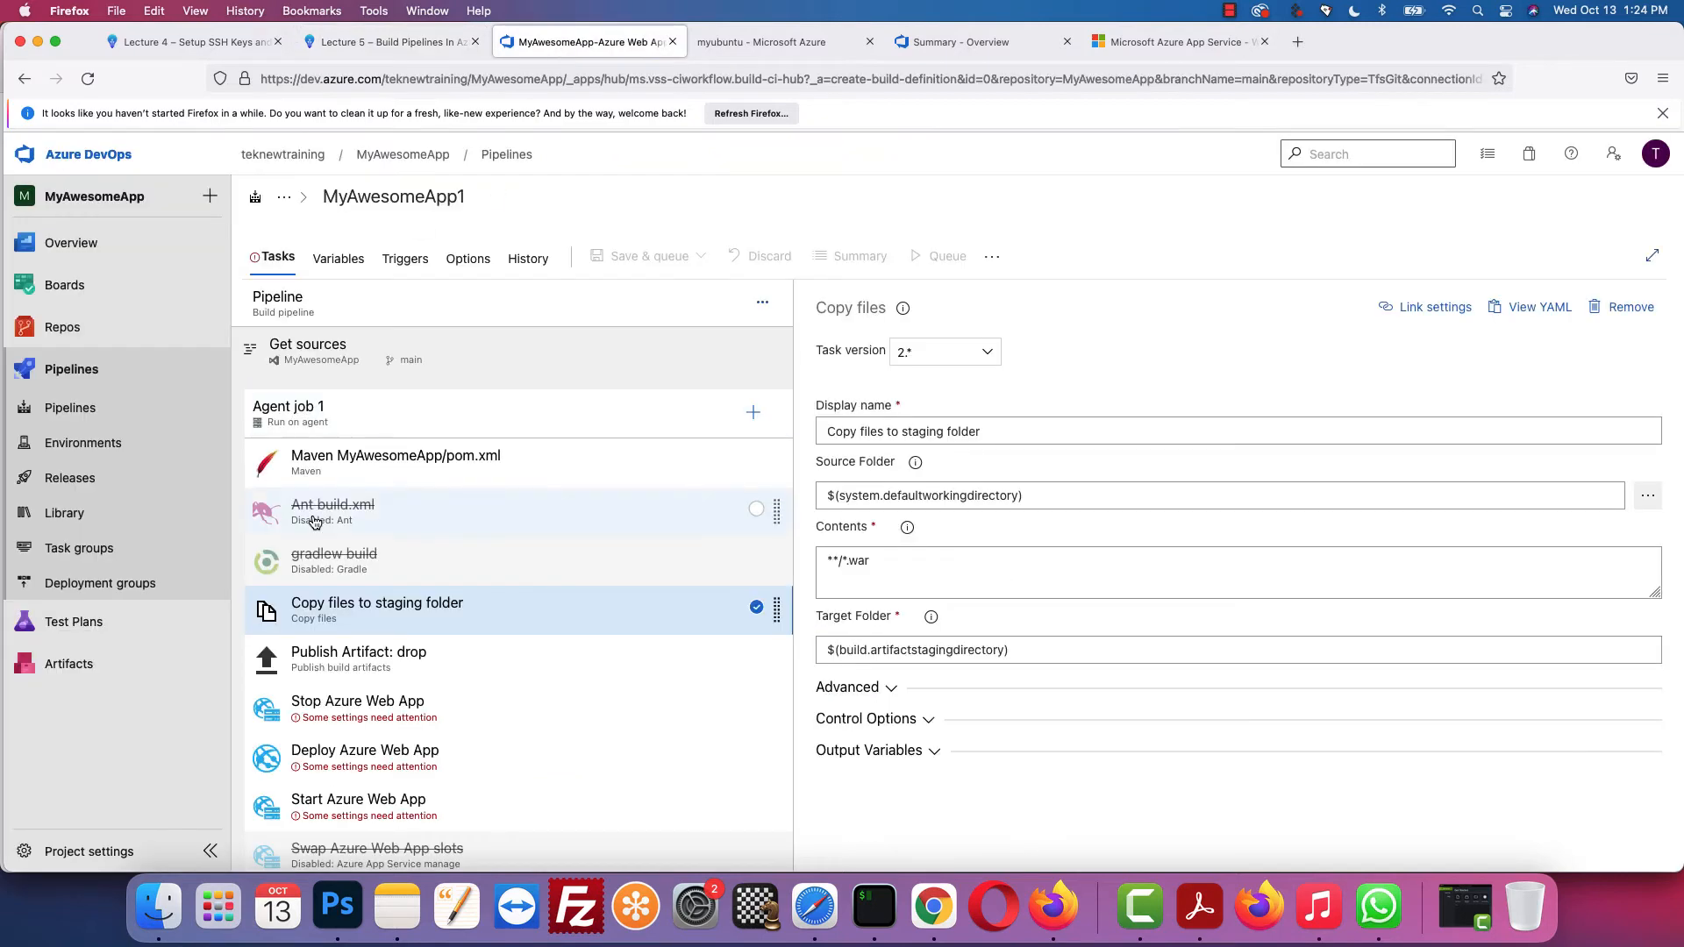
pyautogui.click(347, 664)
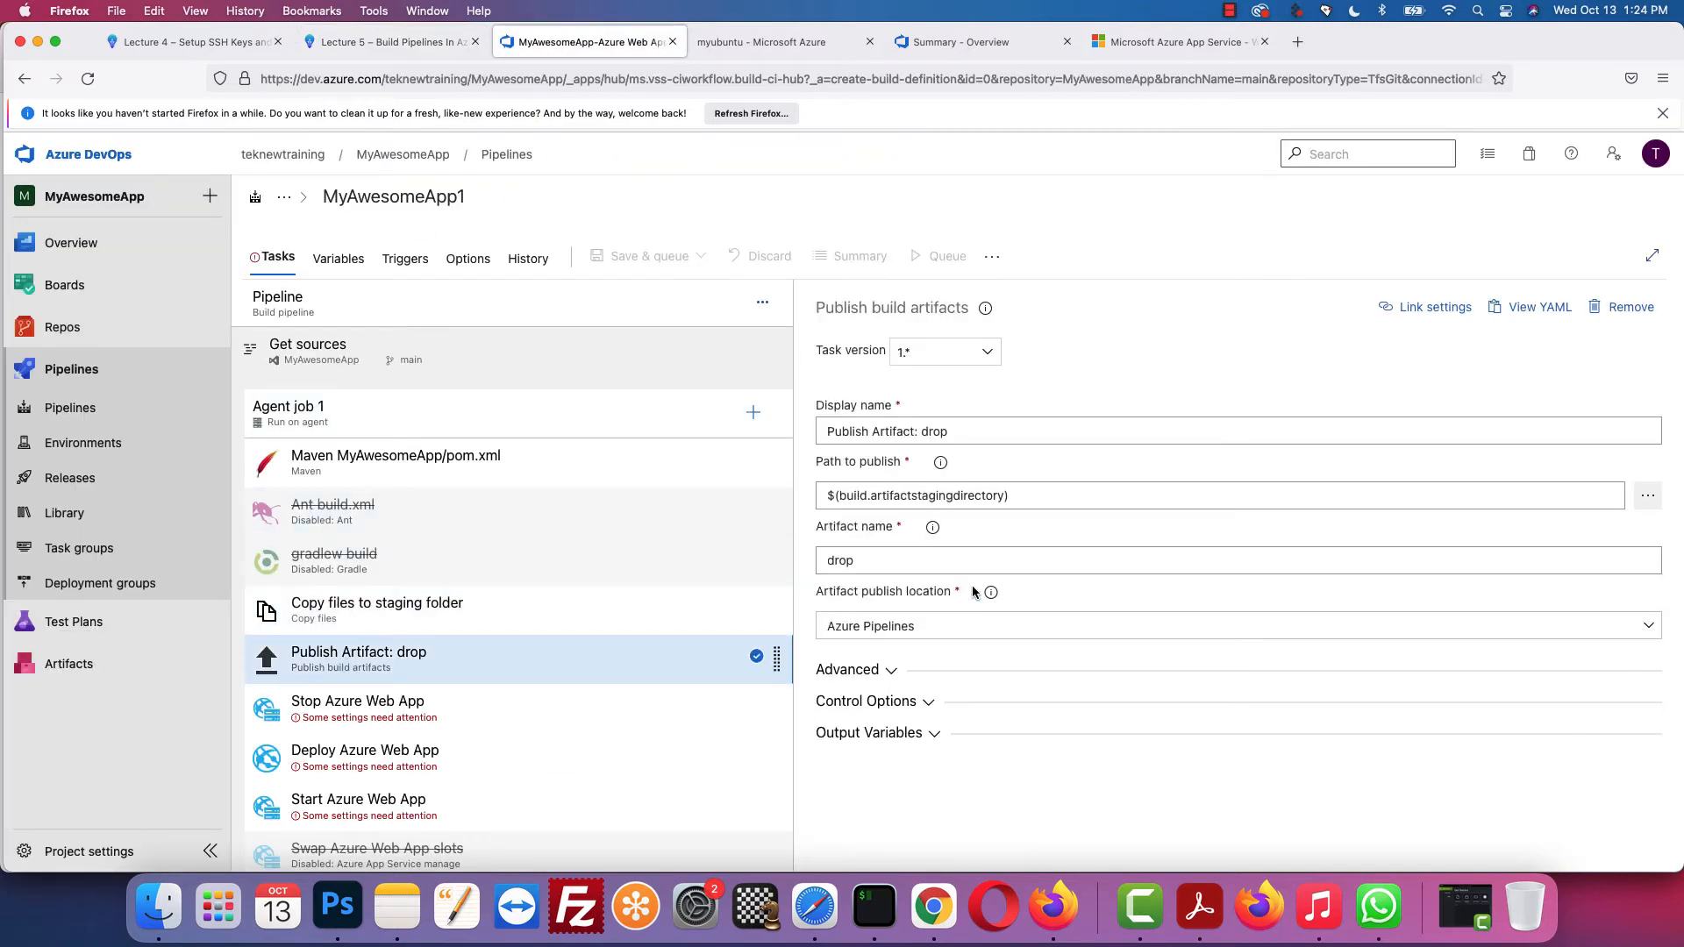
# Step: Open the Stop Azure Web App task, with Azure subscription 1 as its subscription
pyautogui.click(405, 41)
pyautogui.scroll(-3, 419, 392)
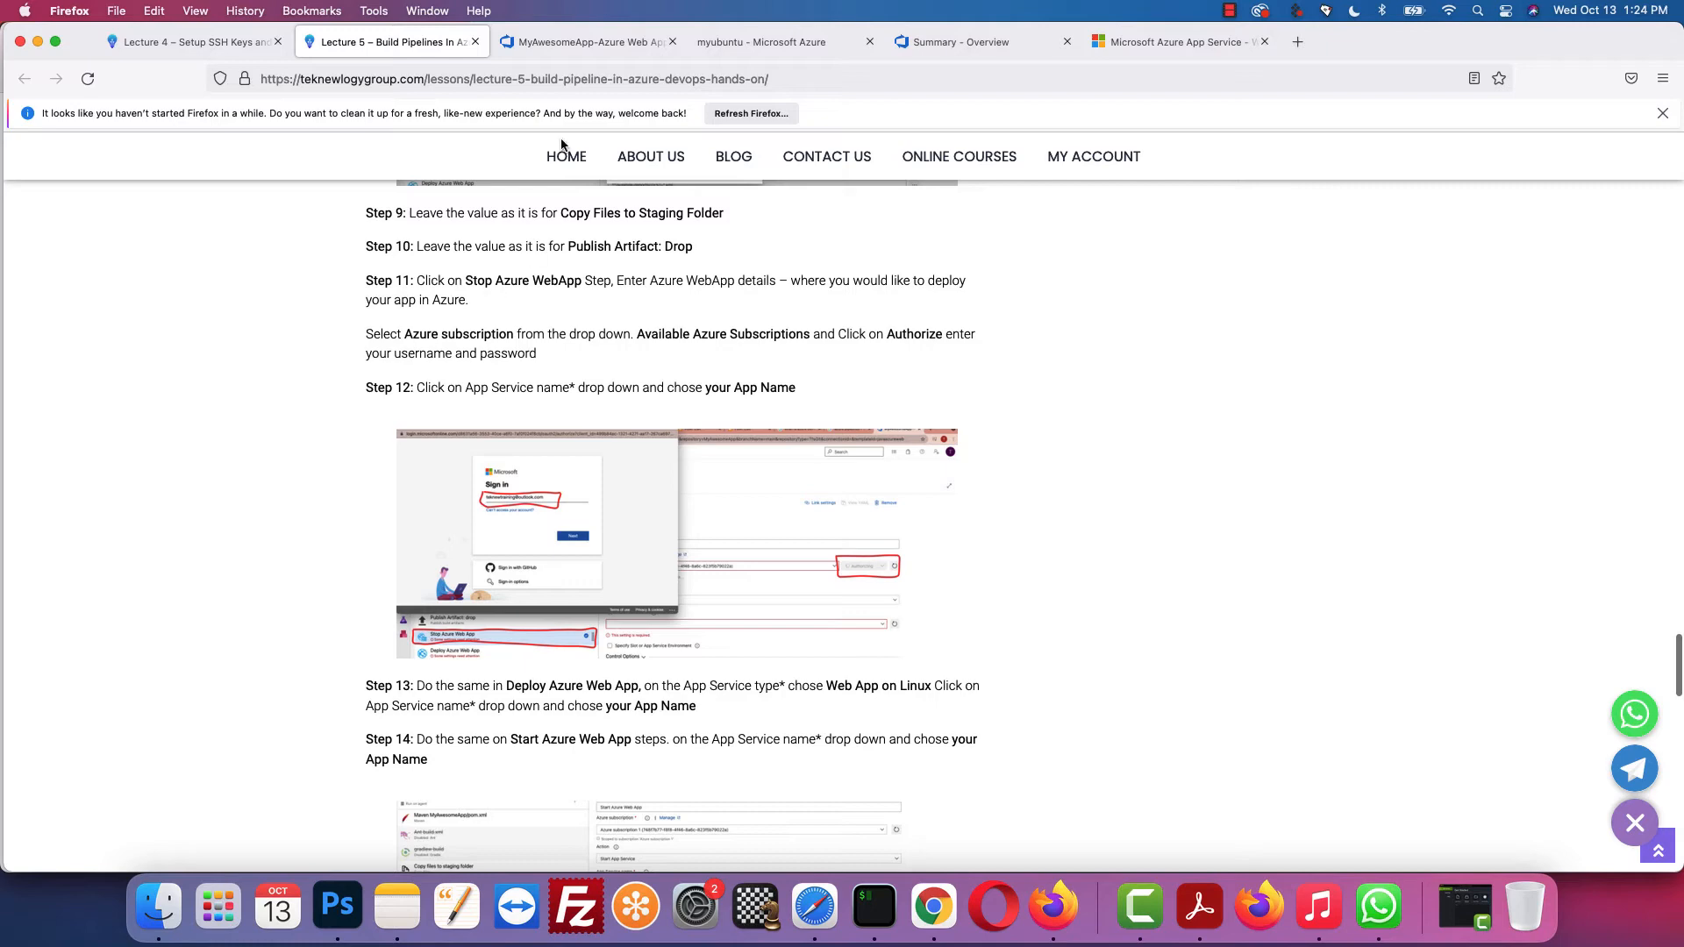
pyautogui.click(605, 43)
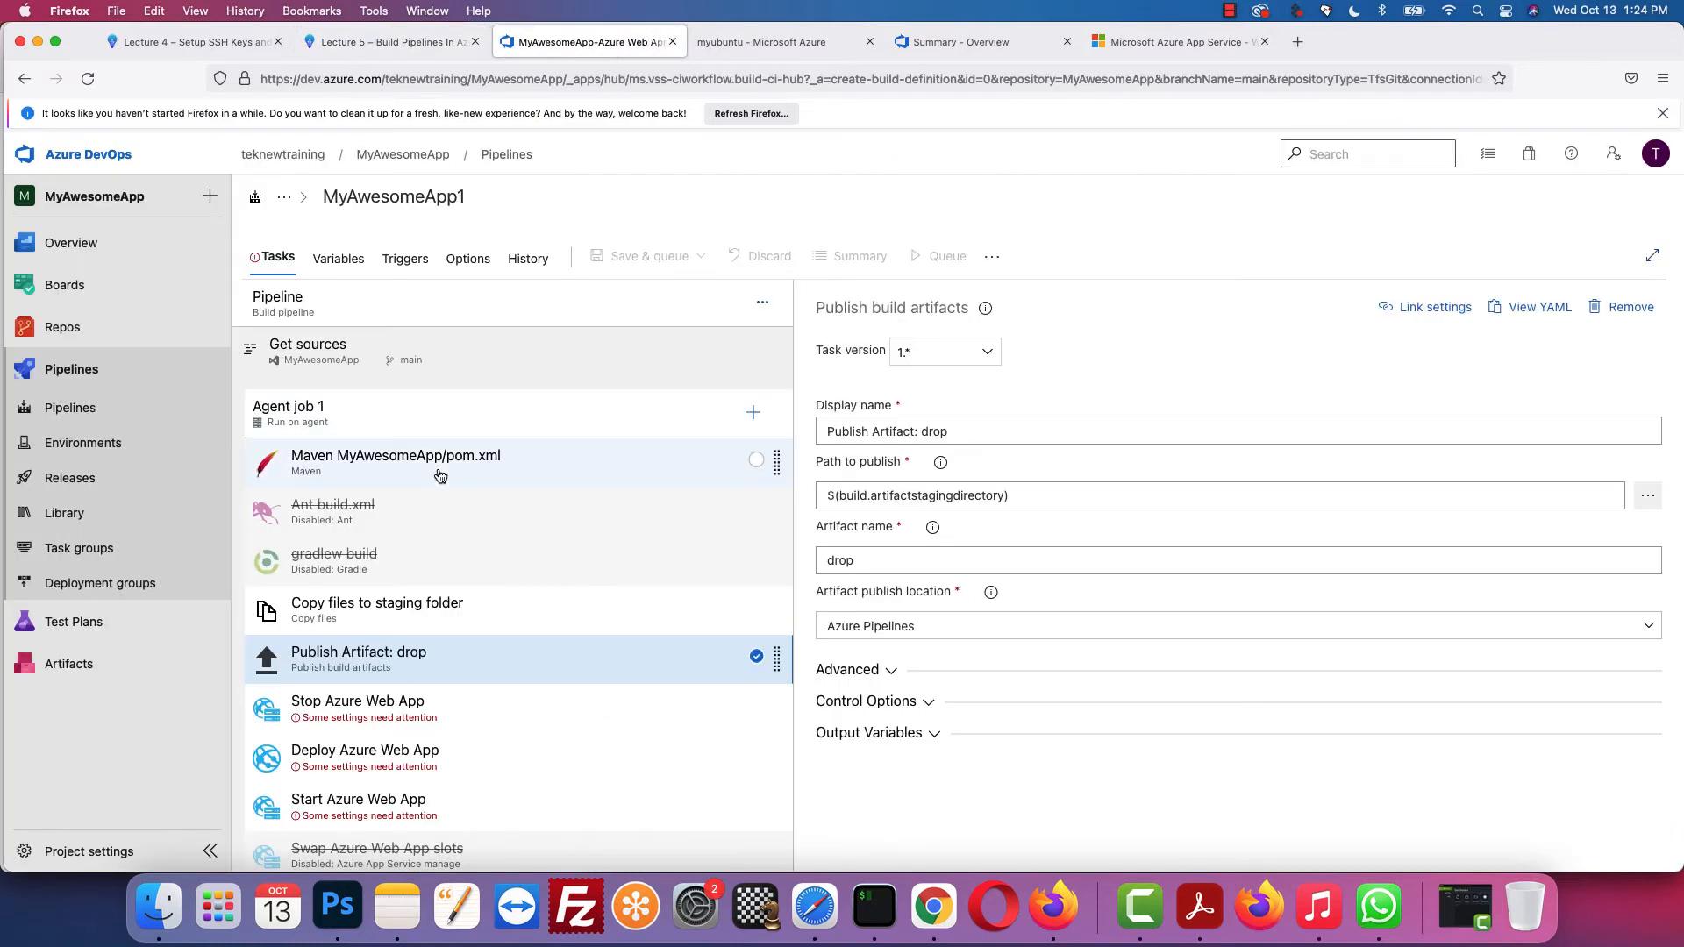
pyautogui.scroll(-1, 438, 482)
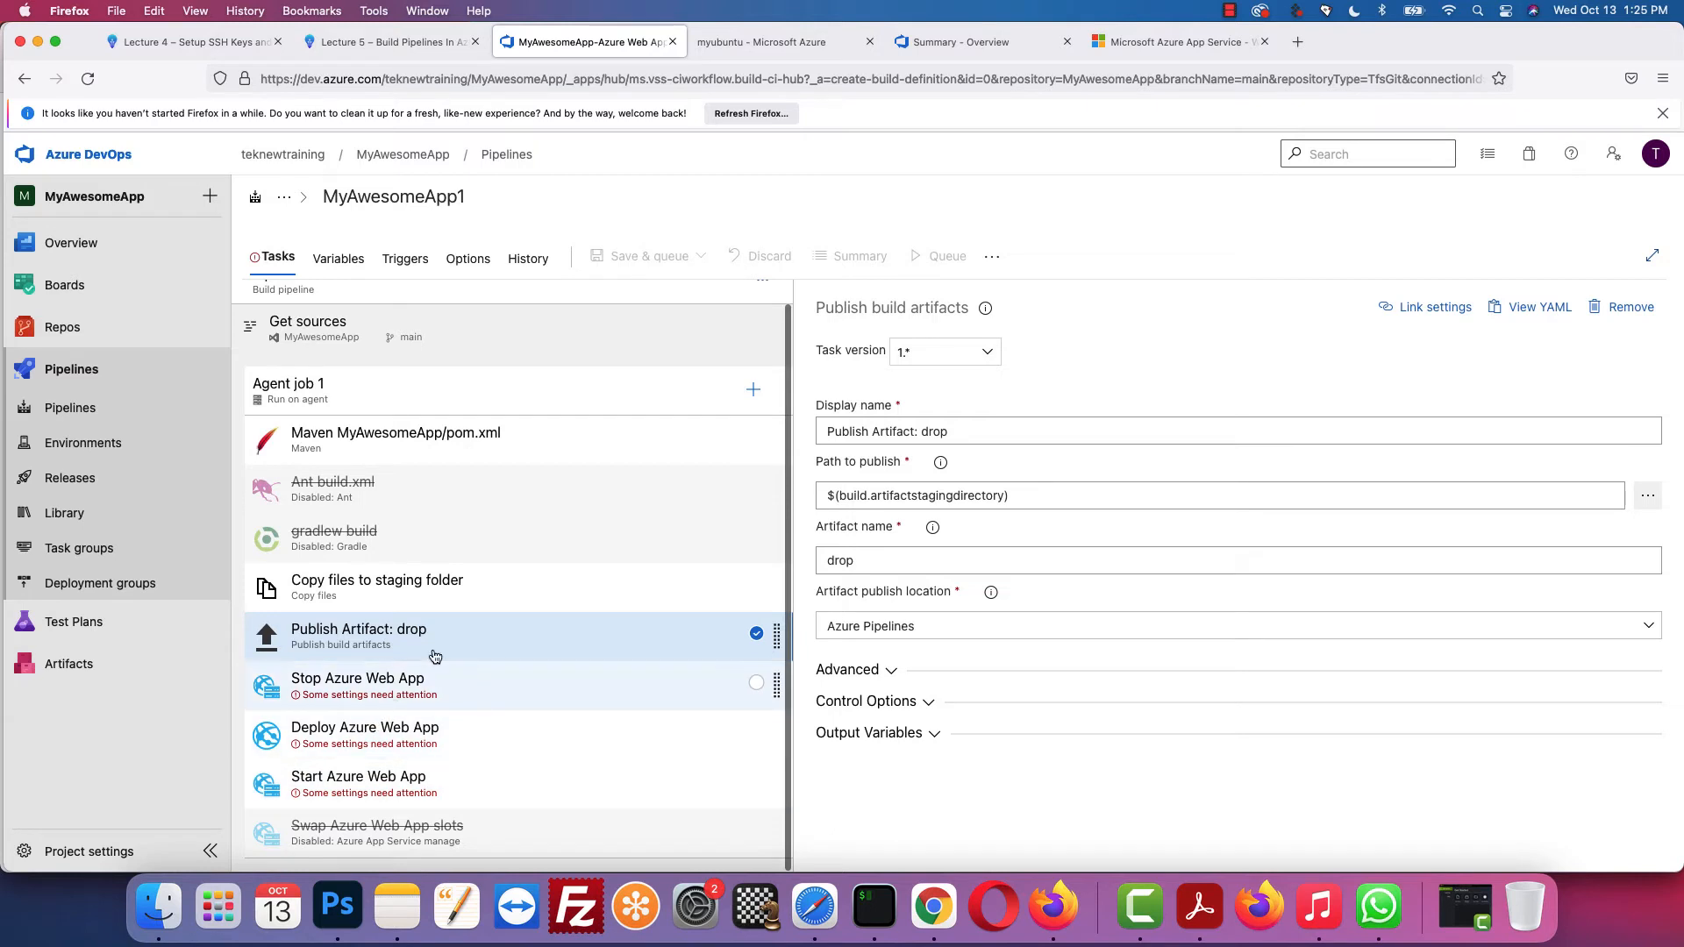
pyautogui.click(386, 685)
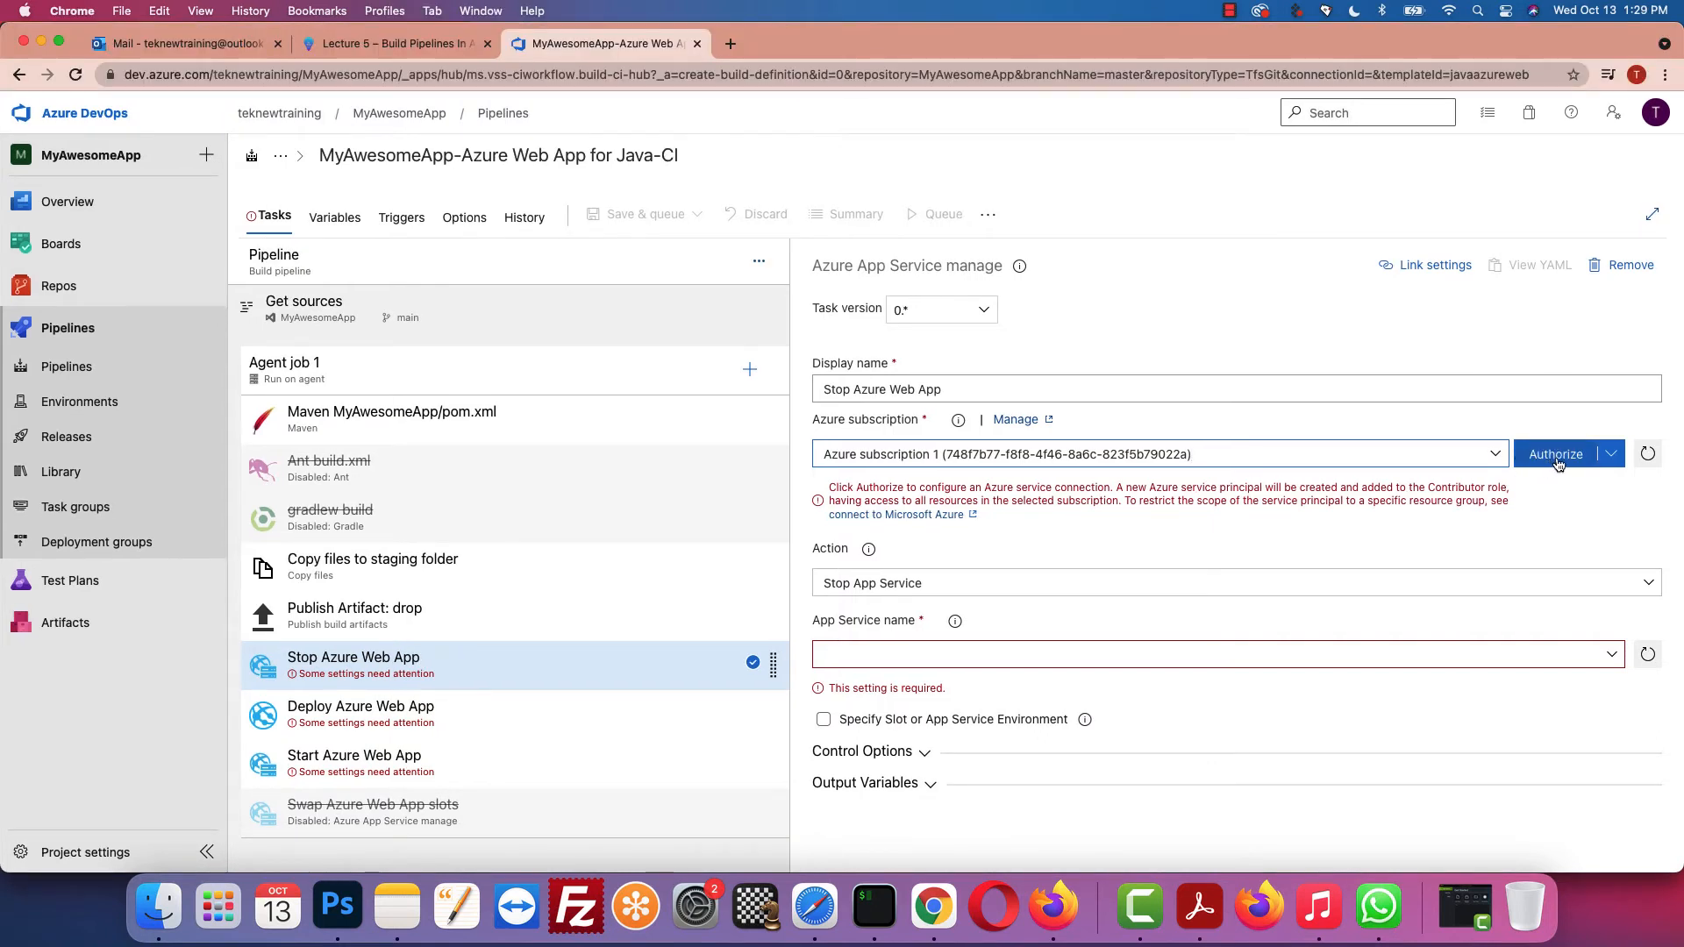
# Step: Authorize the Azure subscription by signing in with the account e-mail and password
pyautogui.click(1557, 457)
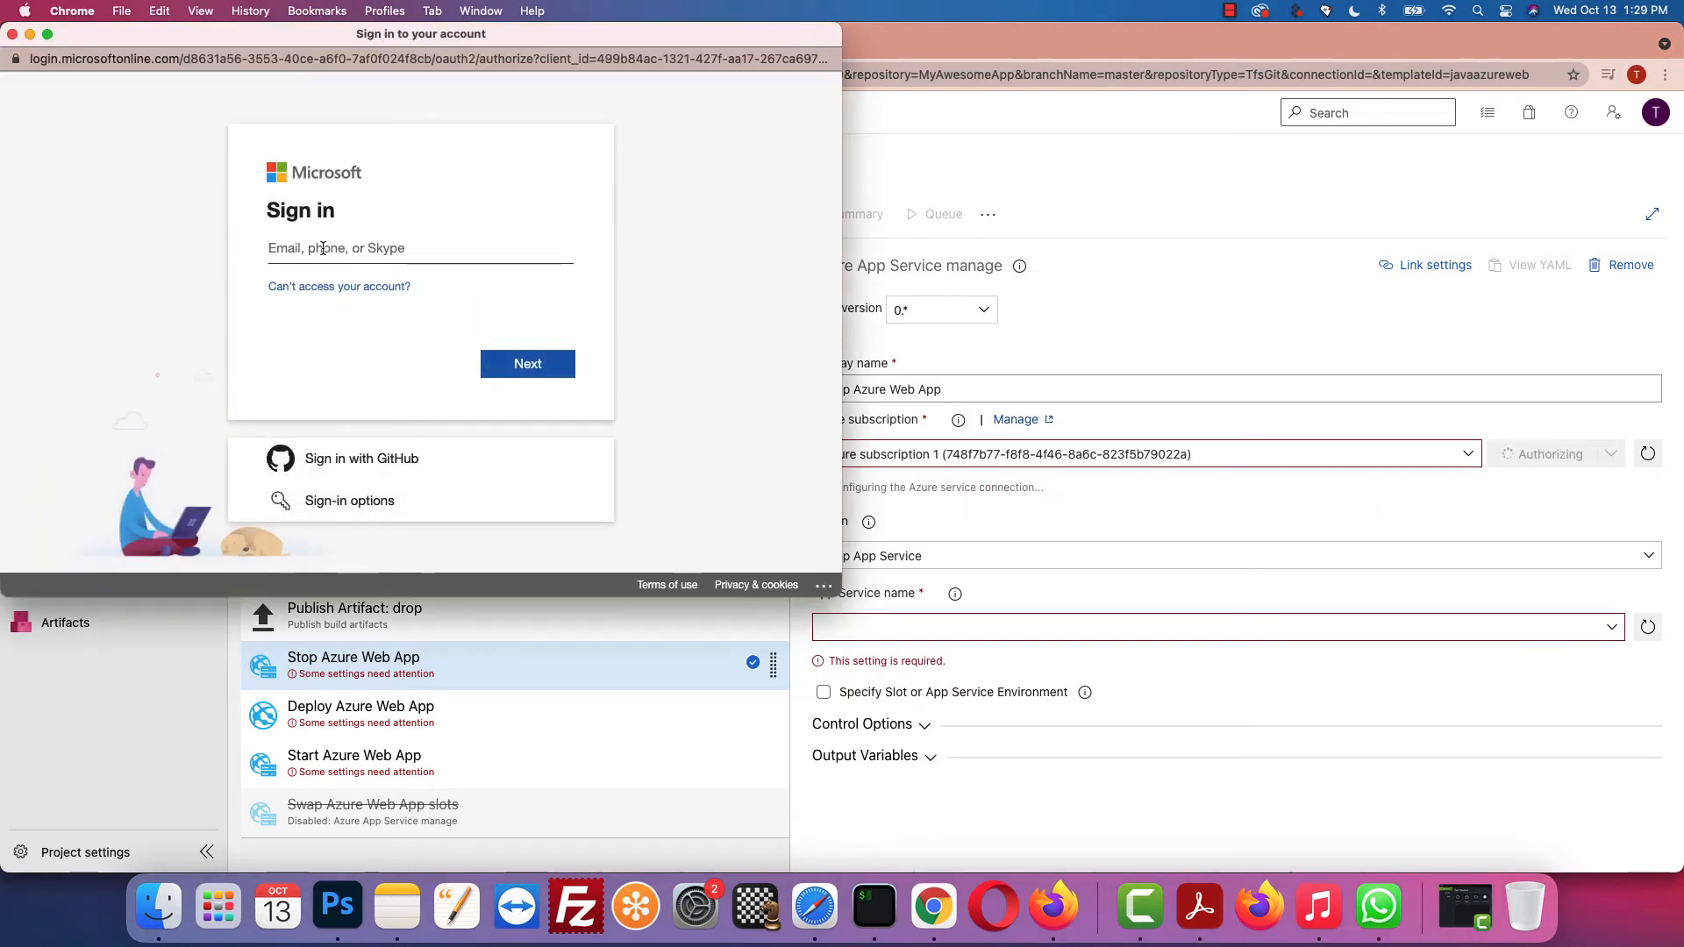
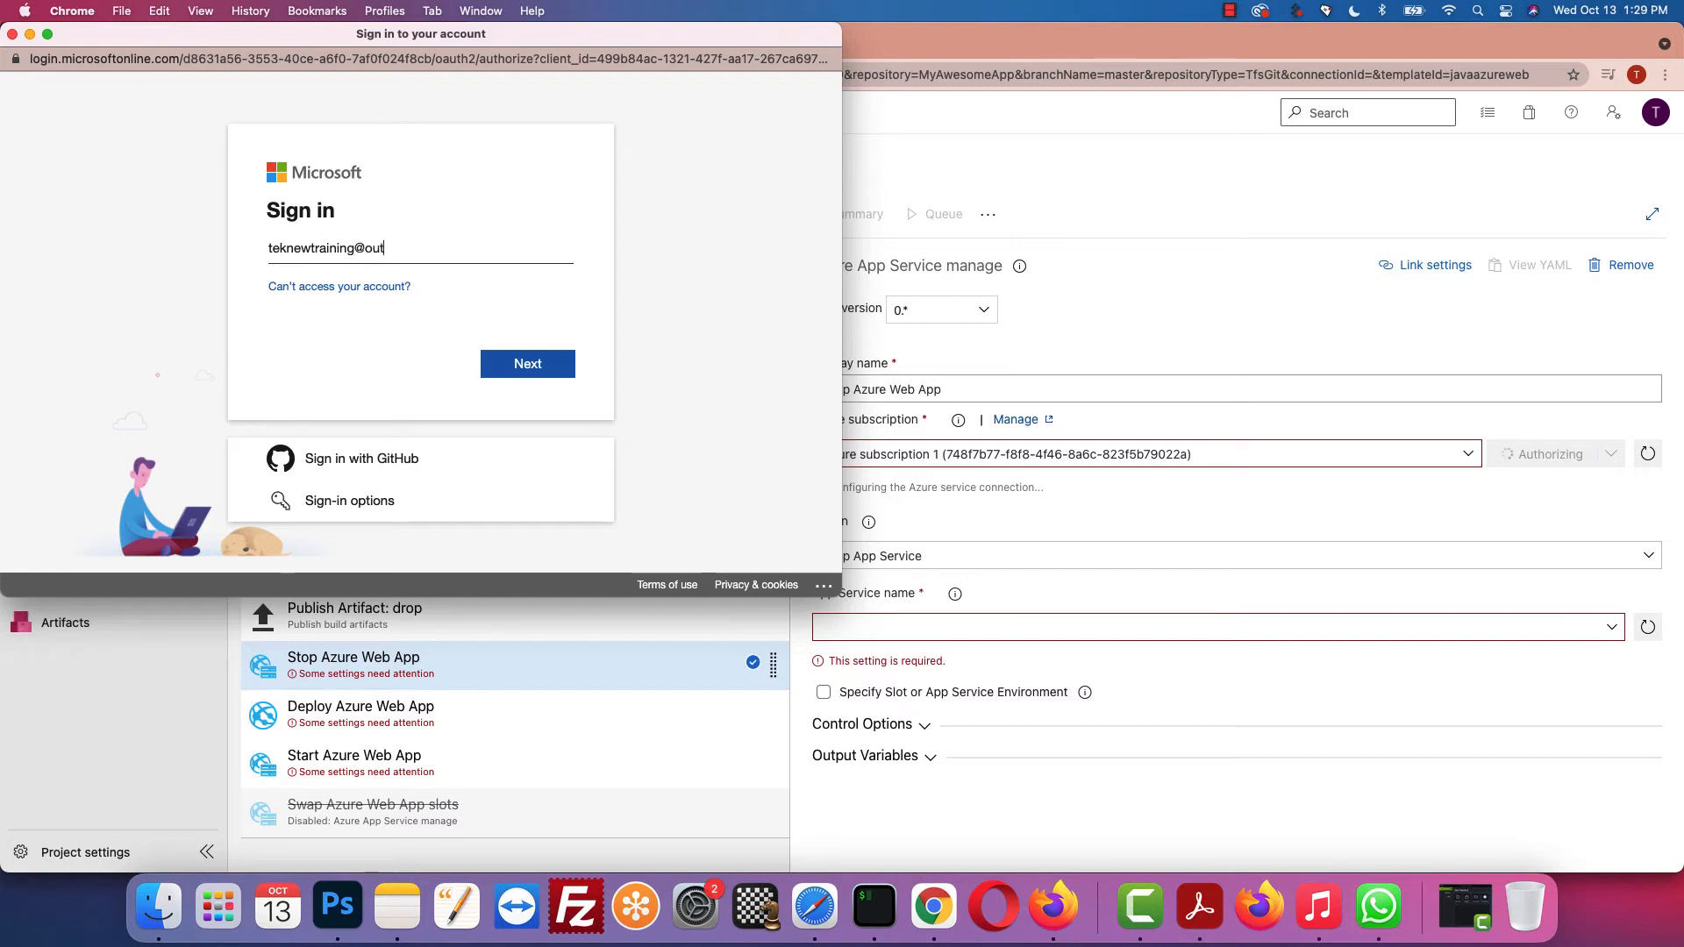
pyautogui.click(558, 368)
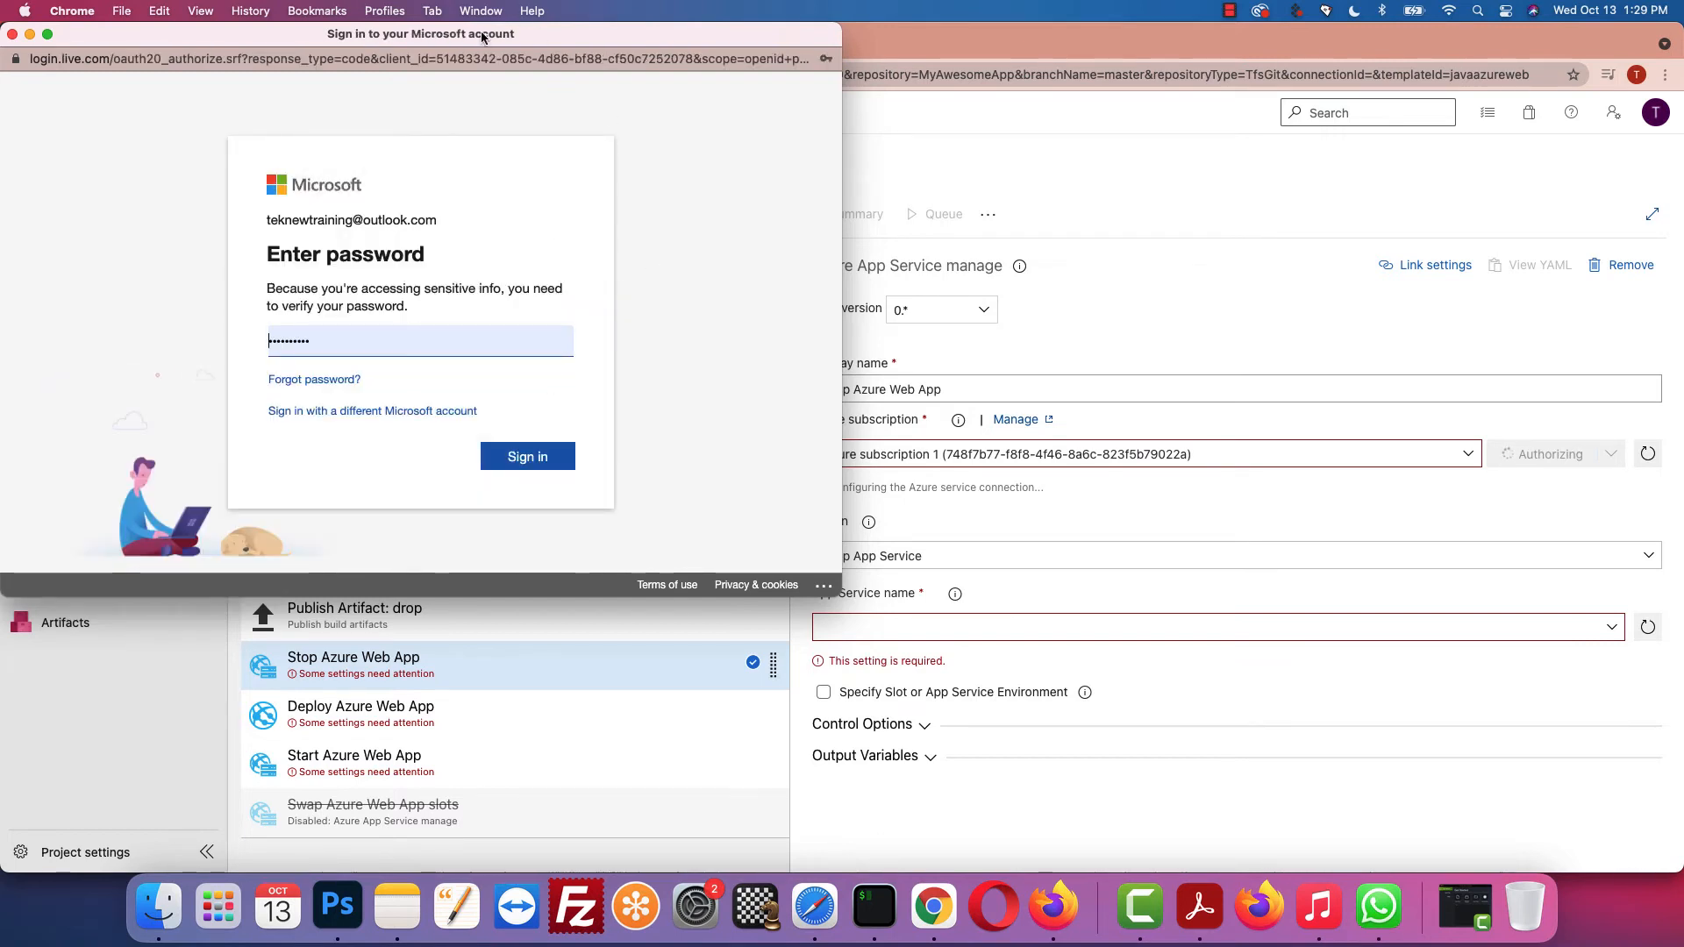
pyautogui.click(527, 460)
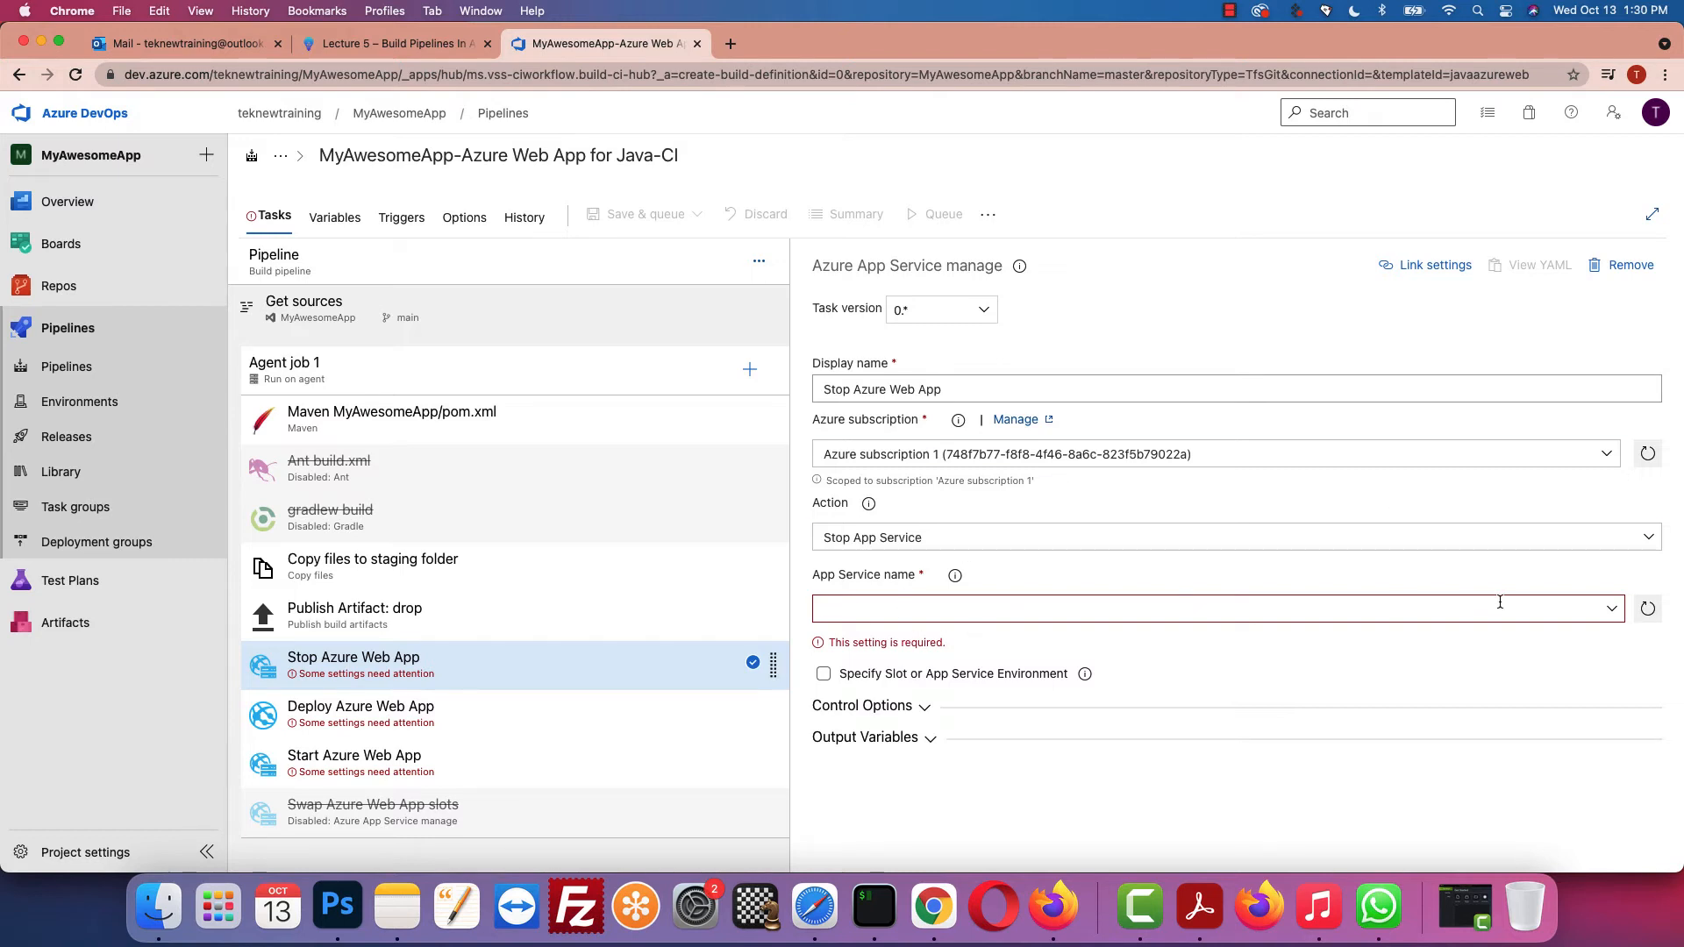
# Step: Set the Stop task's App Service name to MyAwesomeApp1
pyautogui.click(1615, 612)
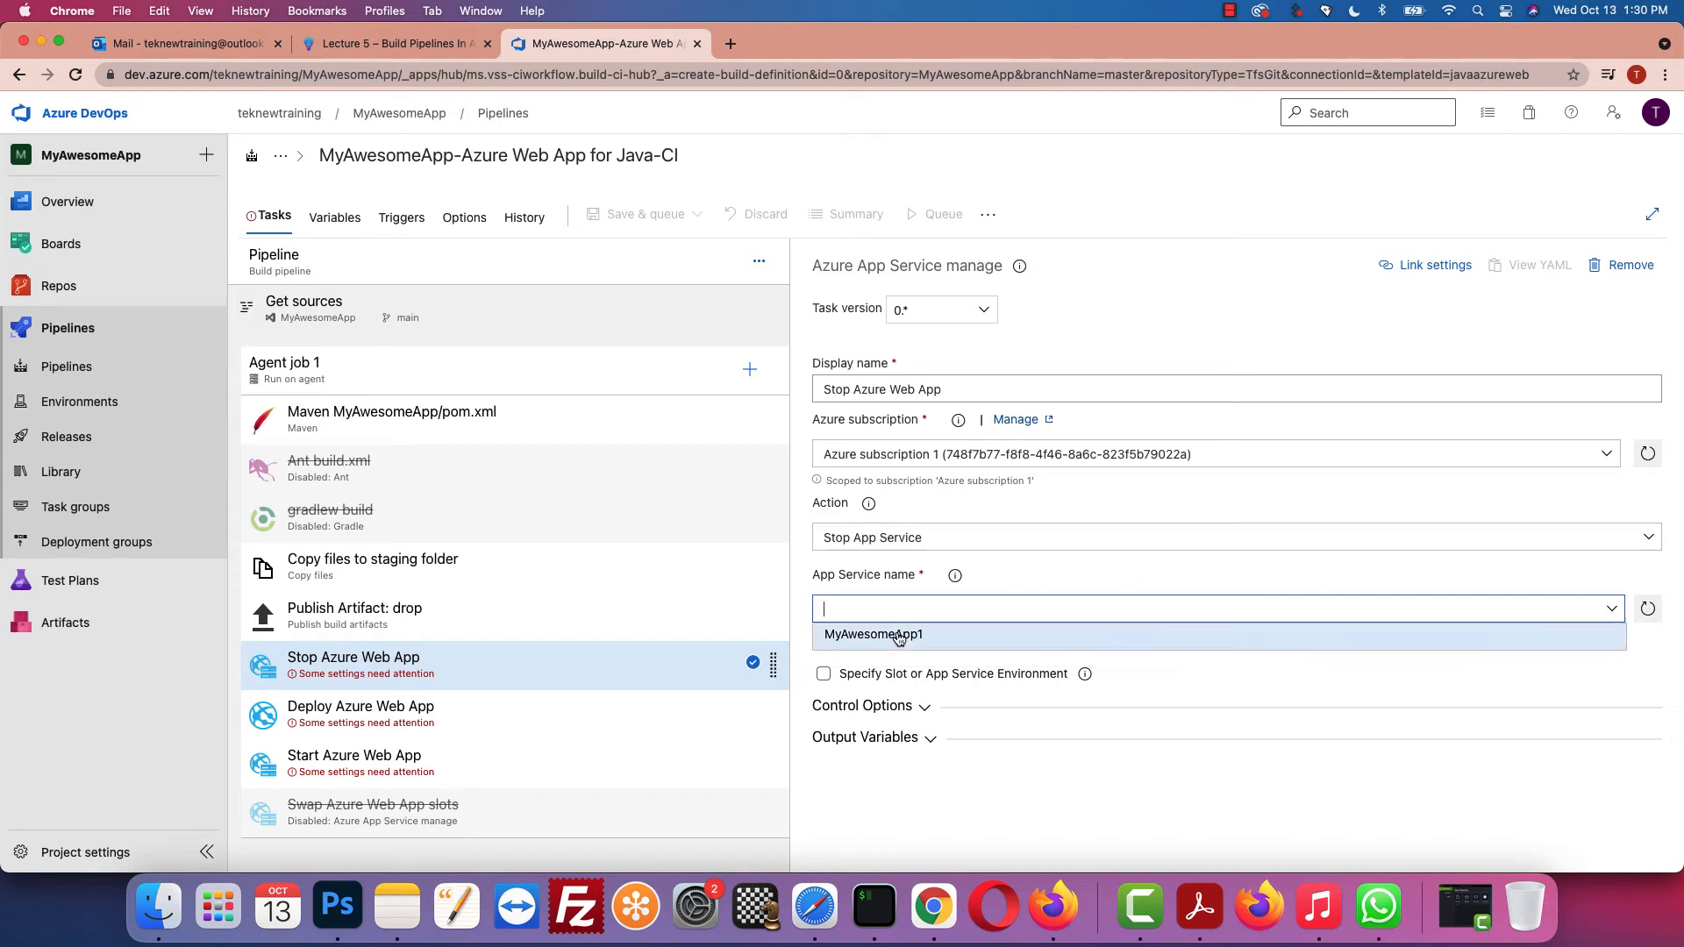
pyautogui.click(897, 636)
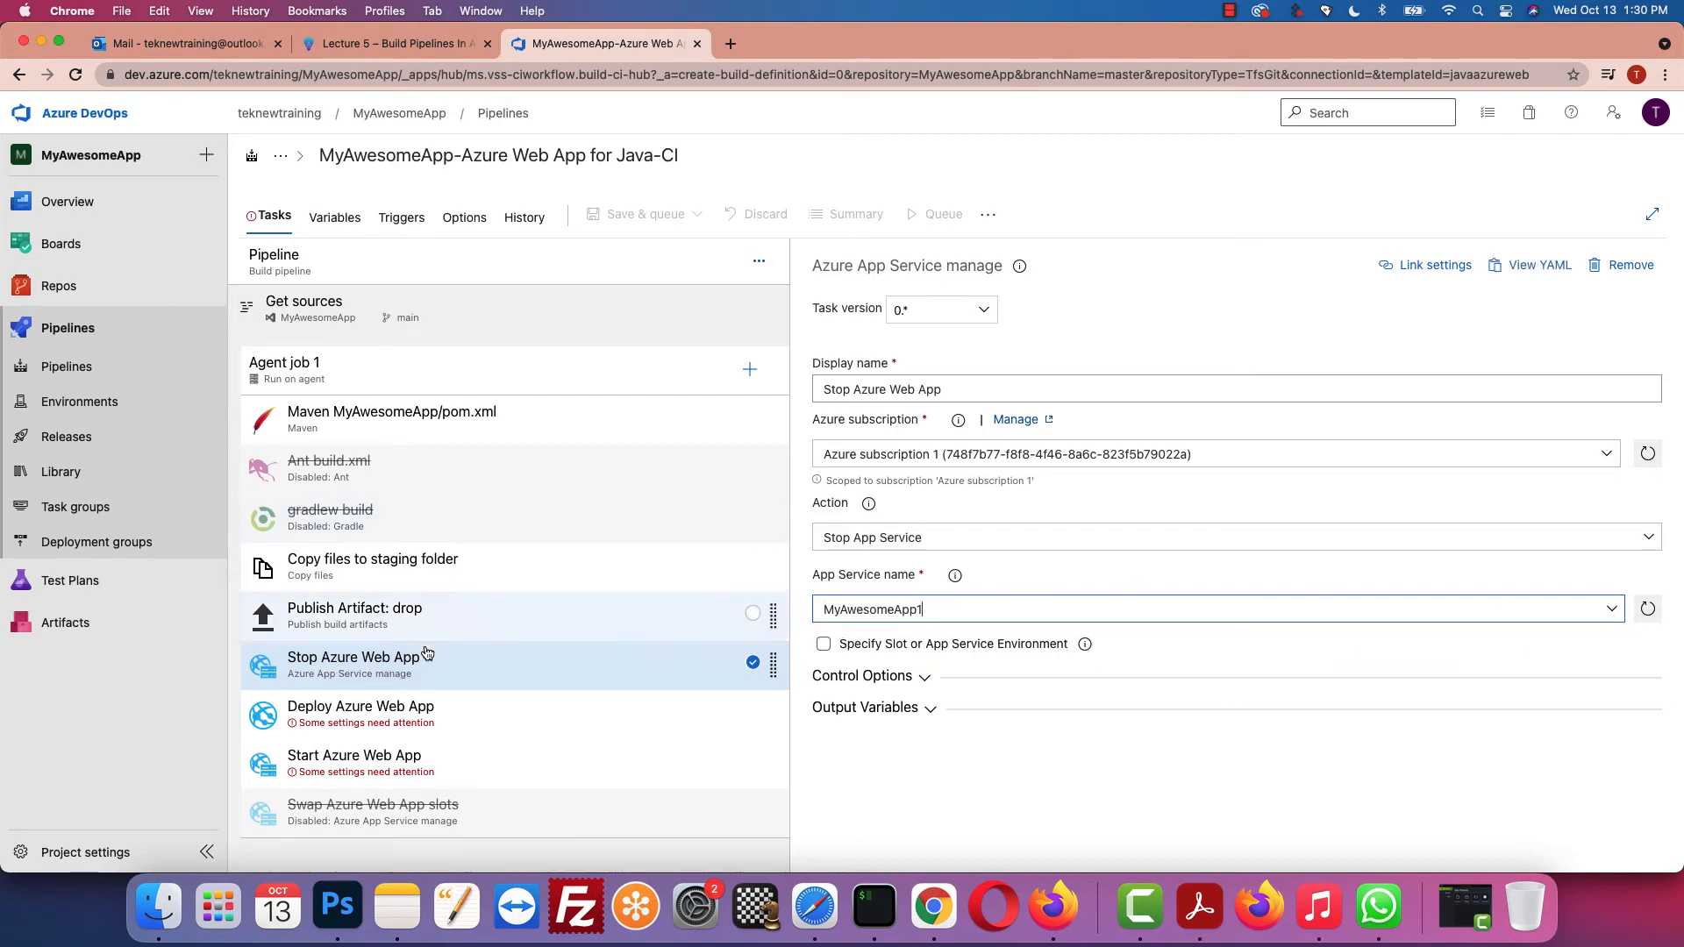
pyautogui.click(401, 712)
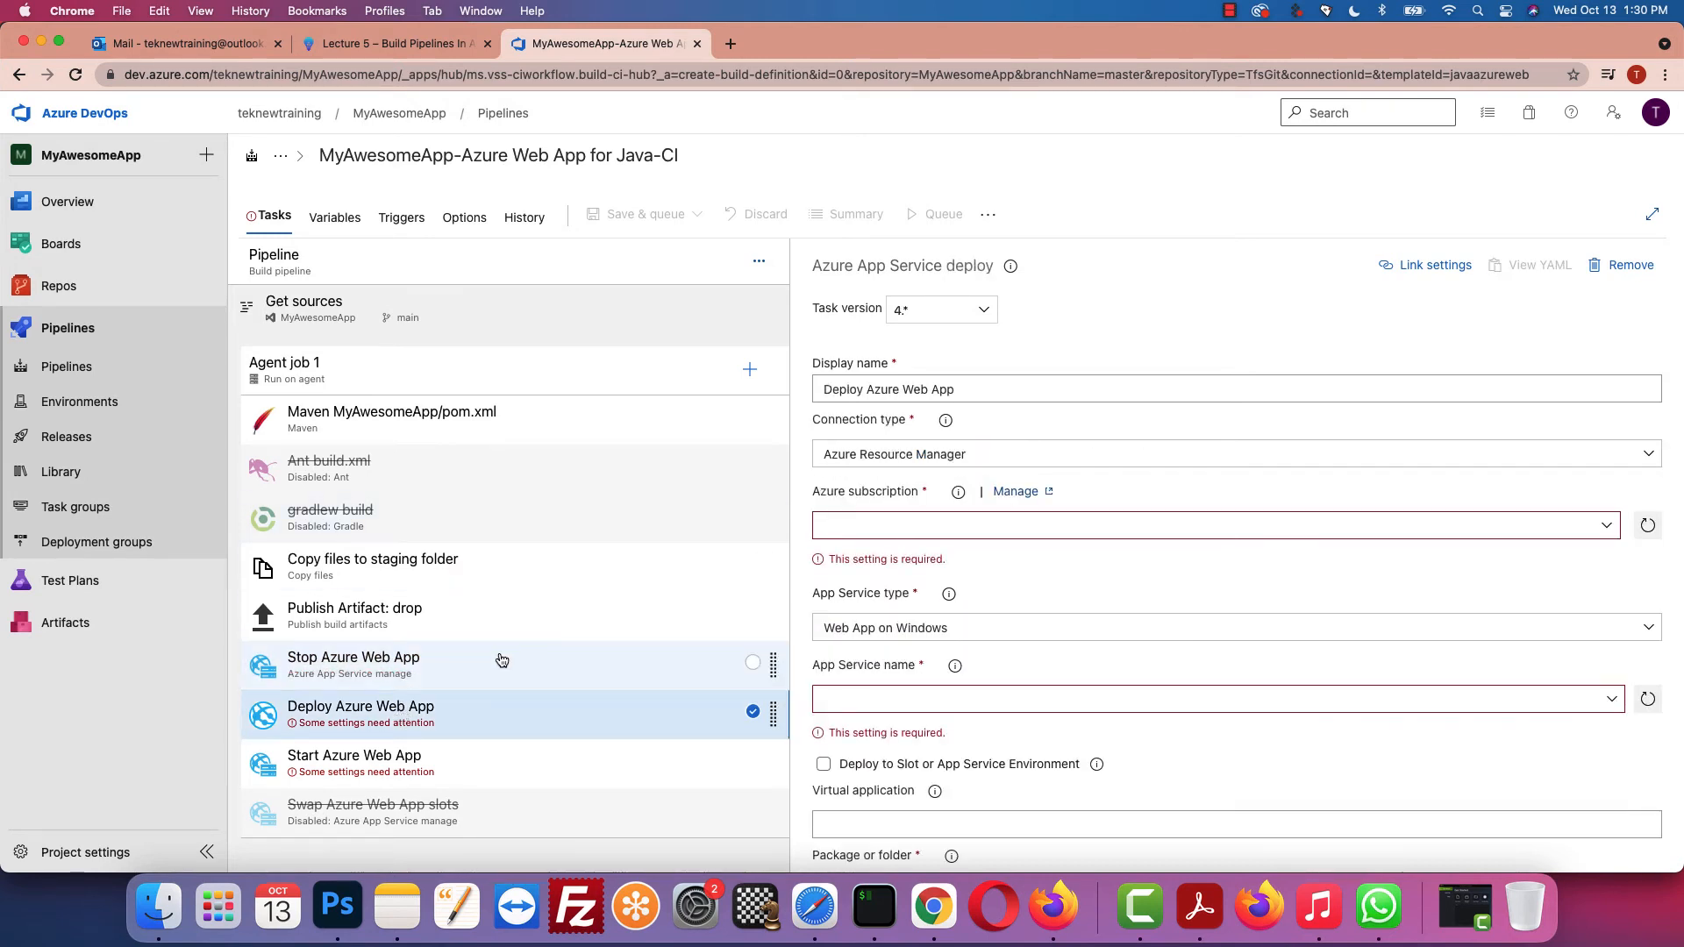
# Step: Give the Deploy Azure Web App task the Azure subscription 1 service connection
pyautogui.click(394, 48)
pyautogui.scroll(-1, 657, 414)
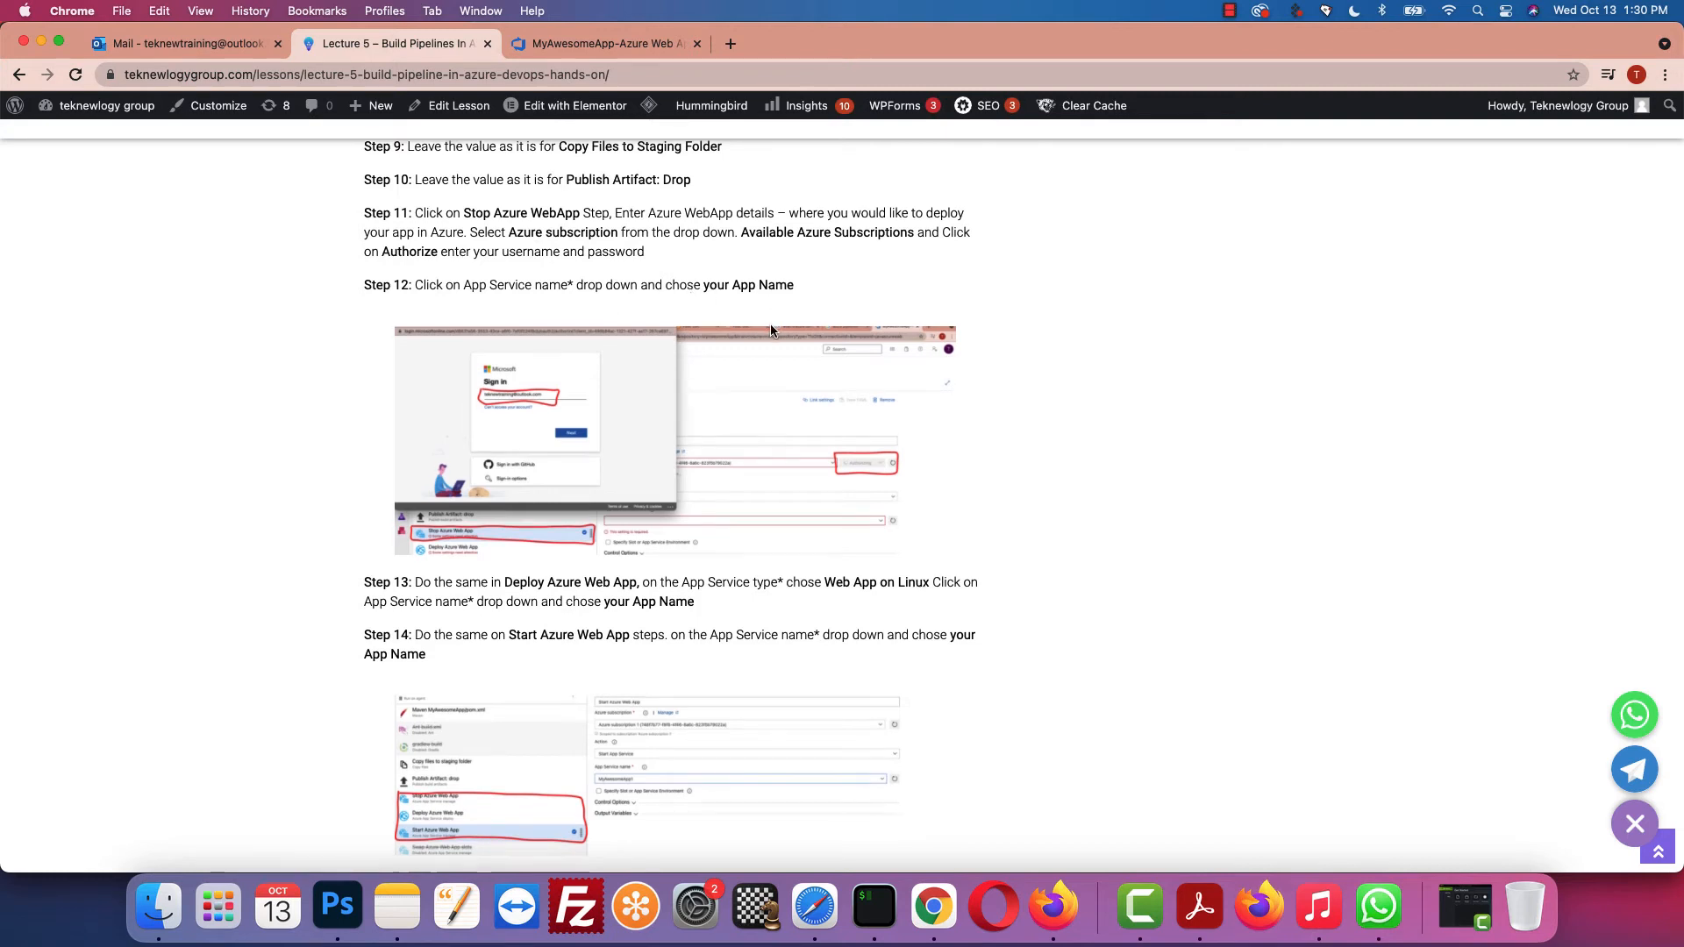
pyautogui.scroll(-2, 770, 324)
pyautogui.scroll(-7, 770, 330)
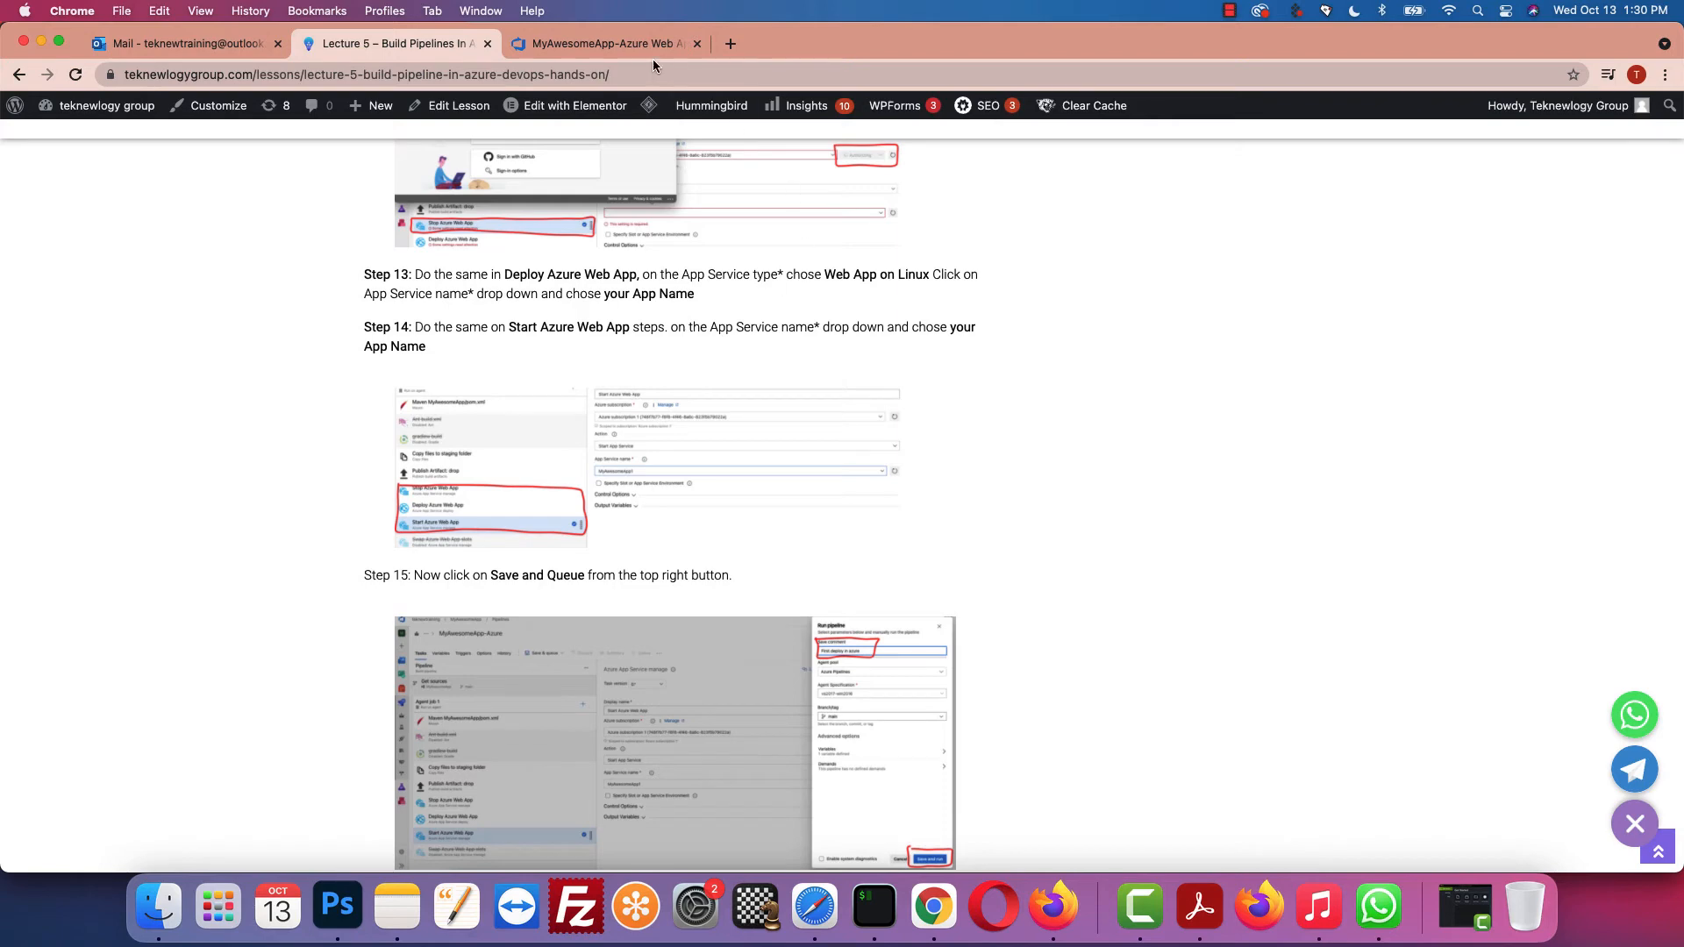
pyautogui.click(616, 43)
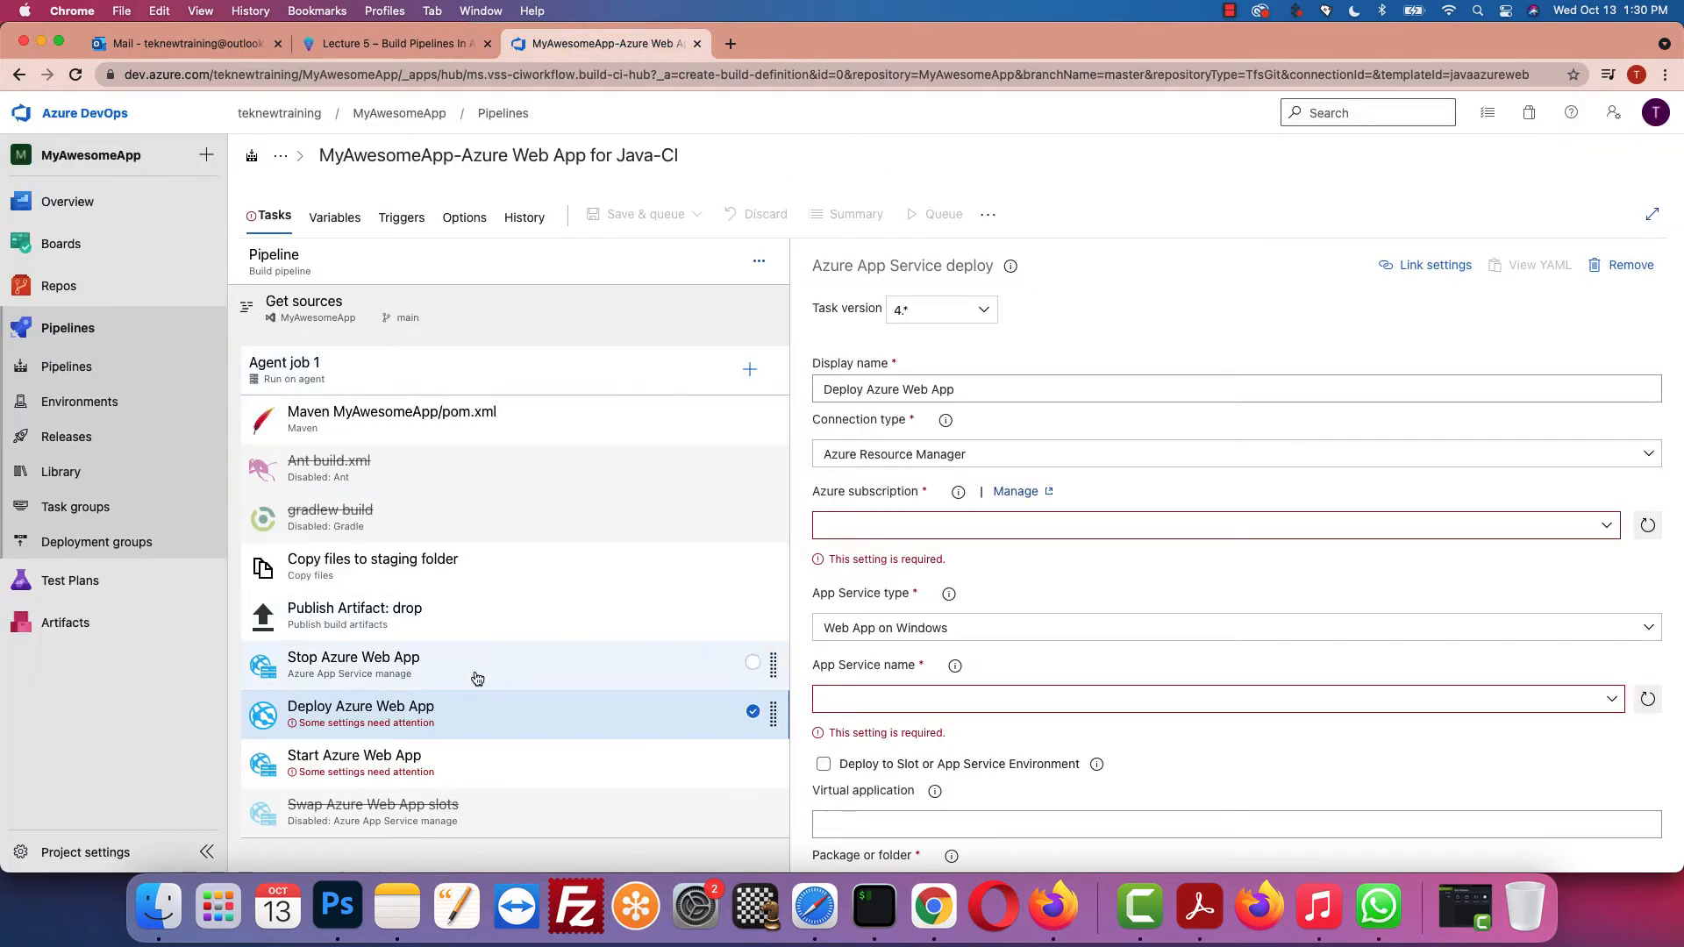
pyautogui.click(1607, 525)
pyautogui.click(1024, 637)
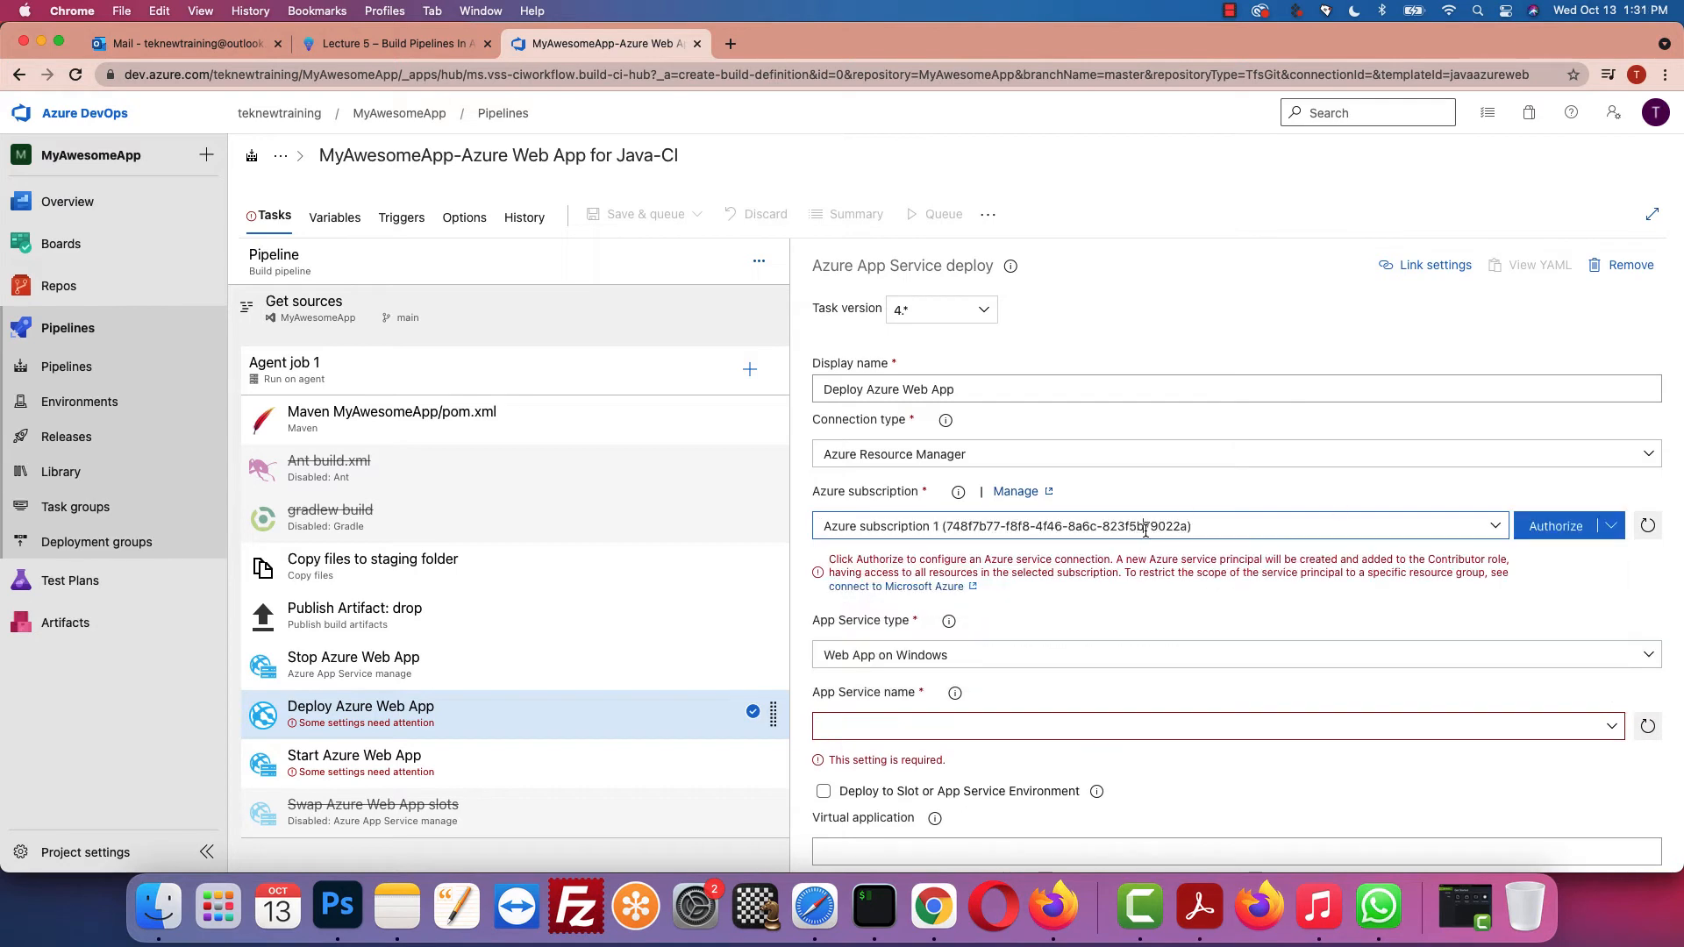
pyautogui.click(1492, 527)
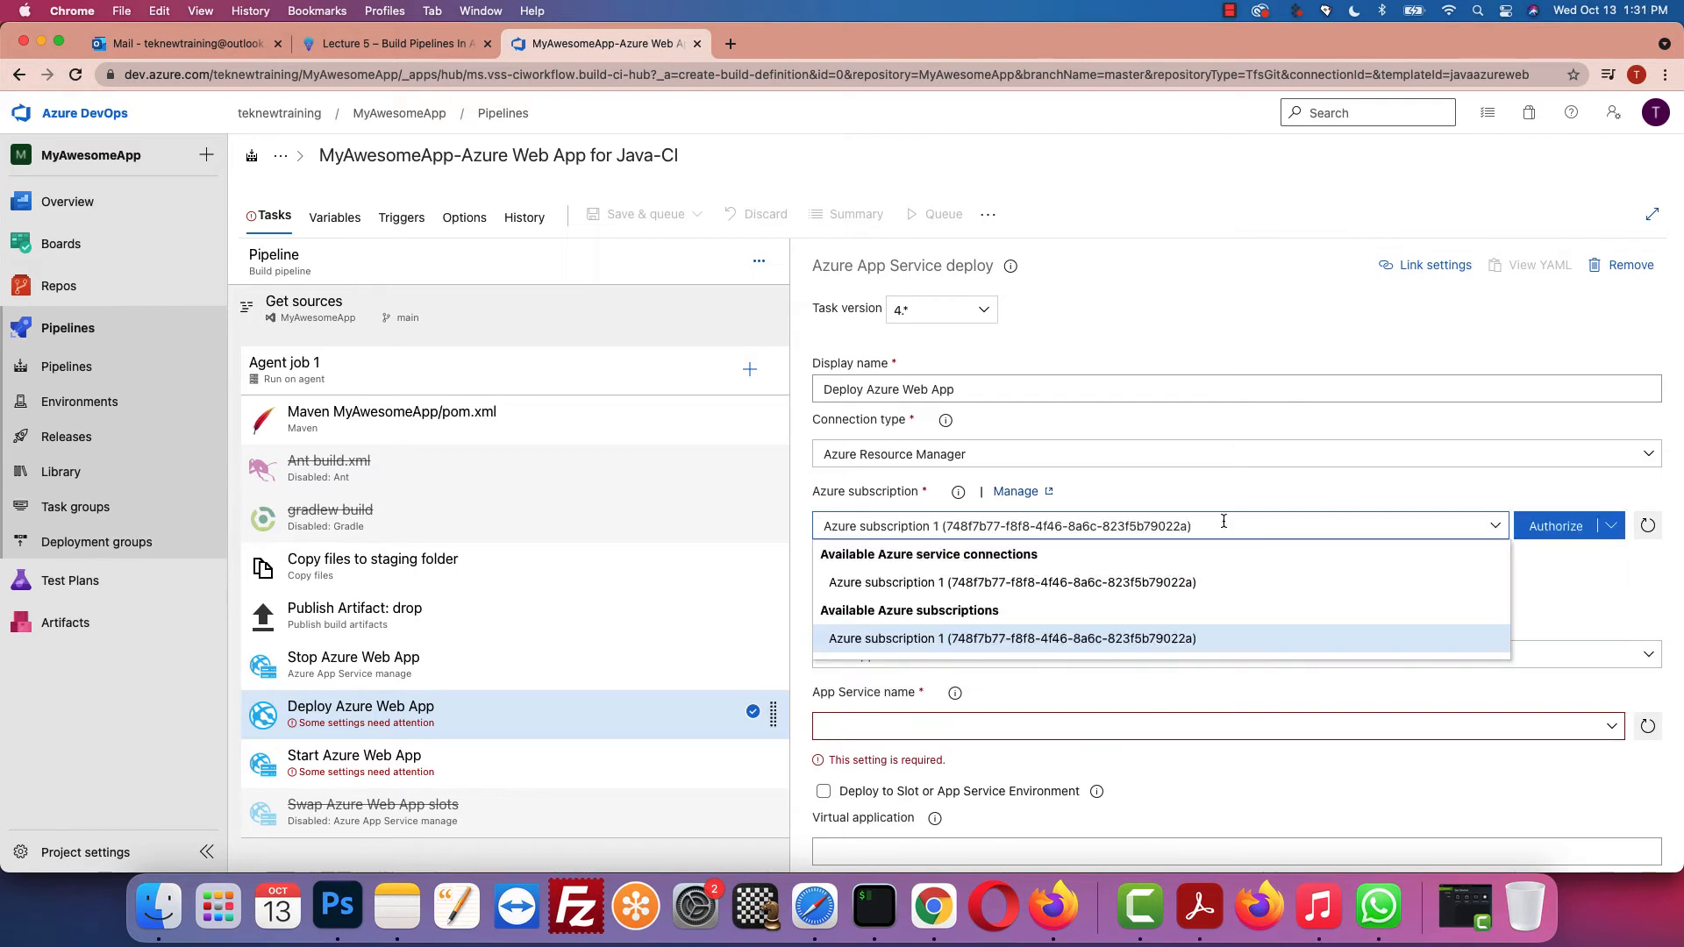
pyautogui.click(1017, 577)
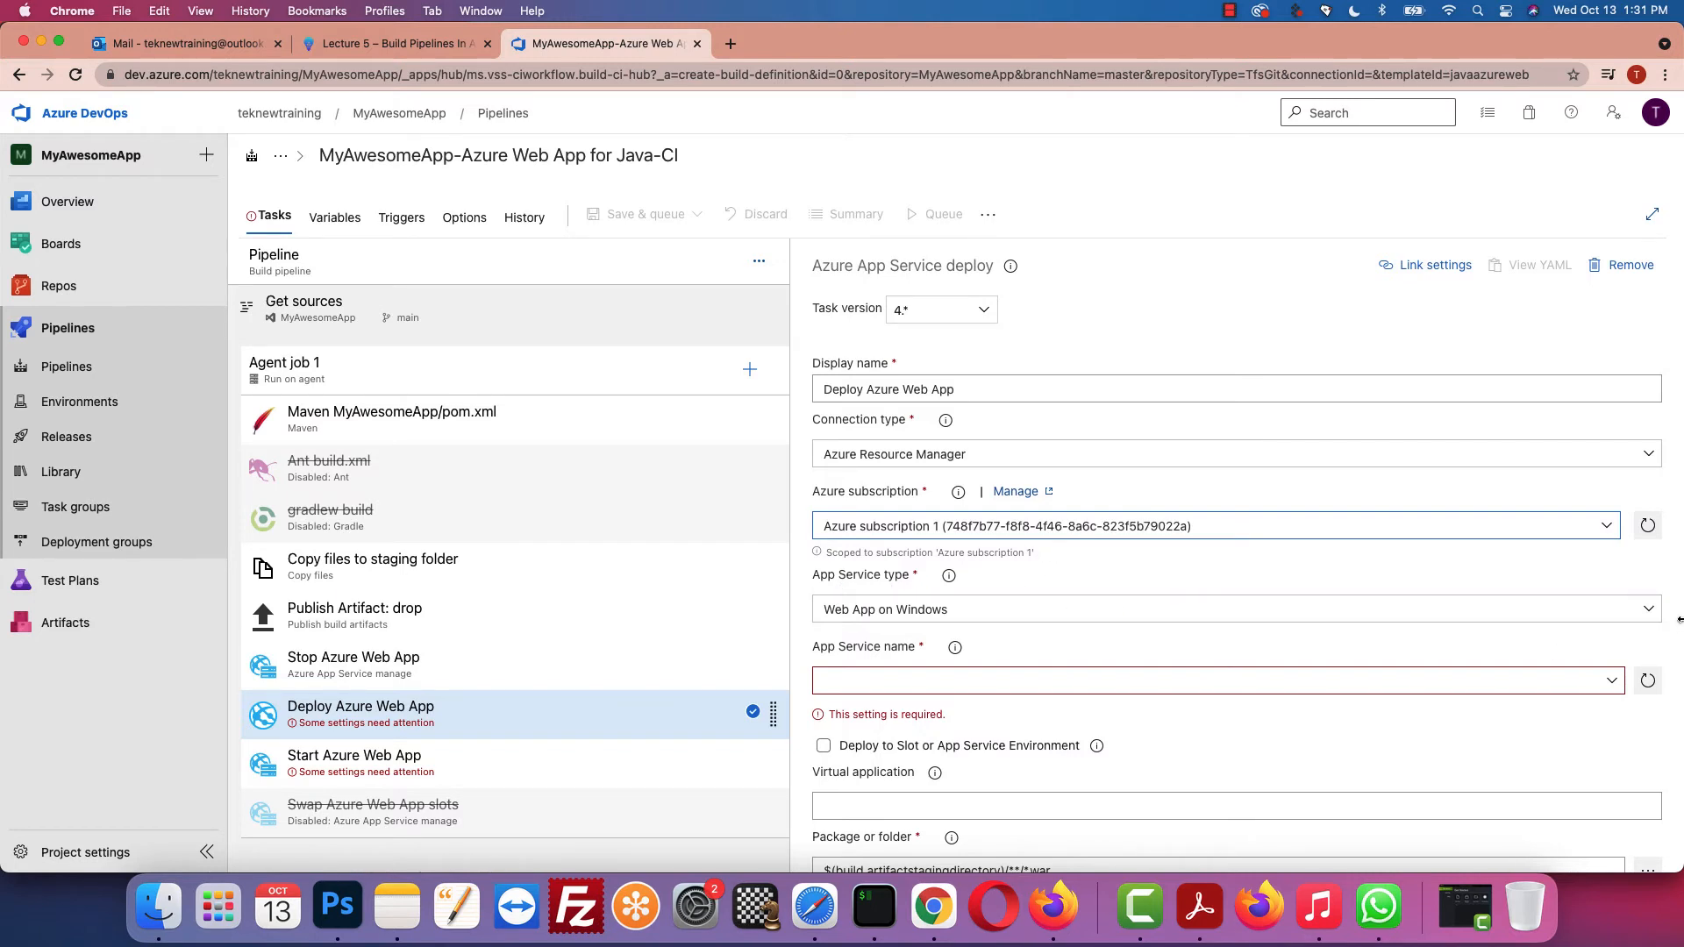
# Step: Set the deploy task's App Service type to Web App on Linux and name MyAwesomeApp1
pyautogui.click(1649, 608)
pyautogui.click(925, 671)
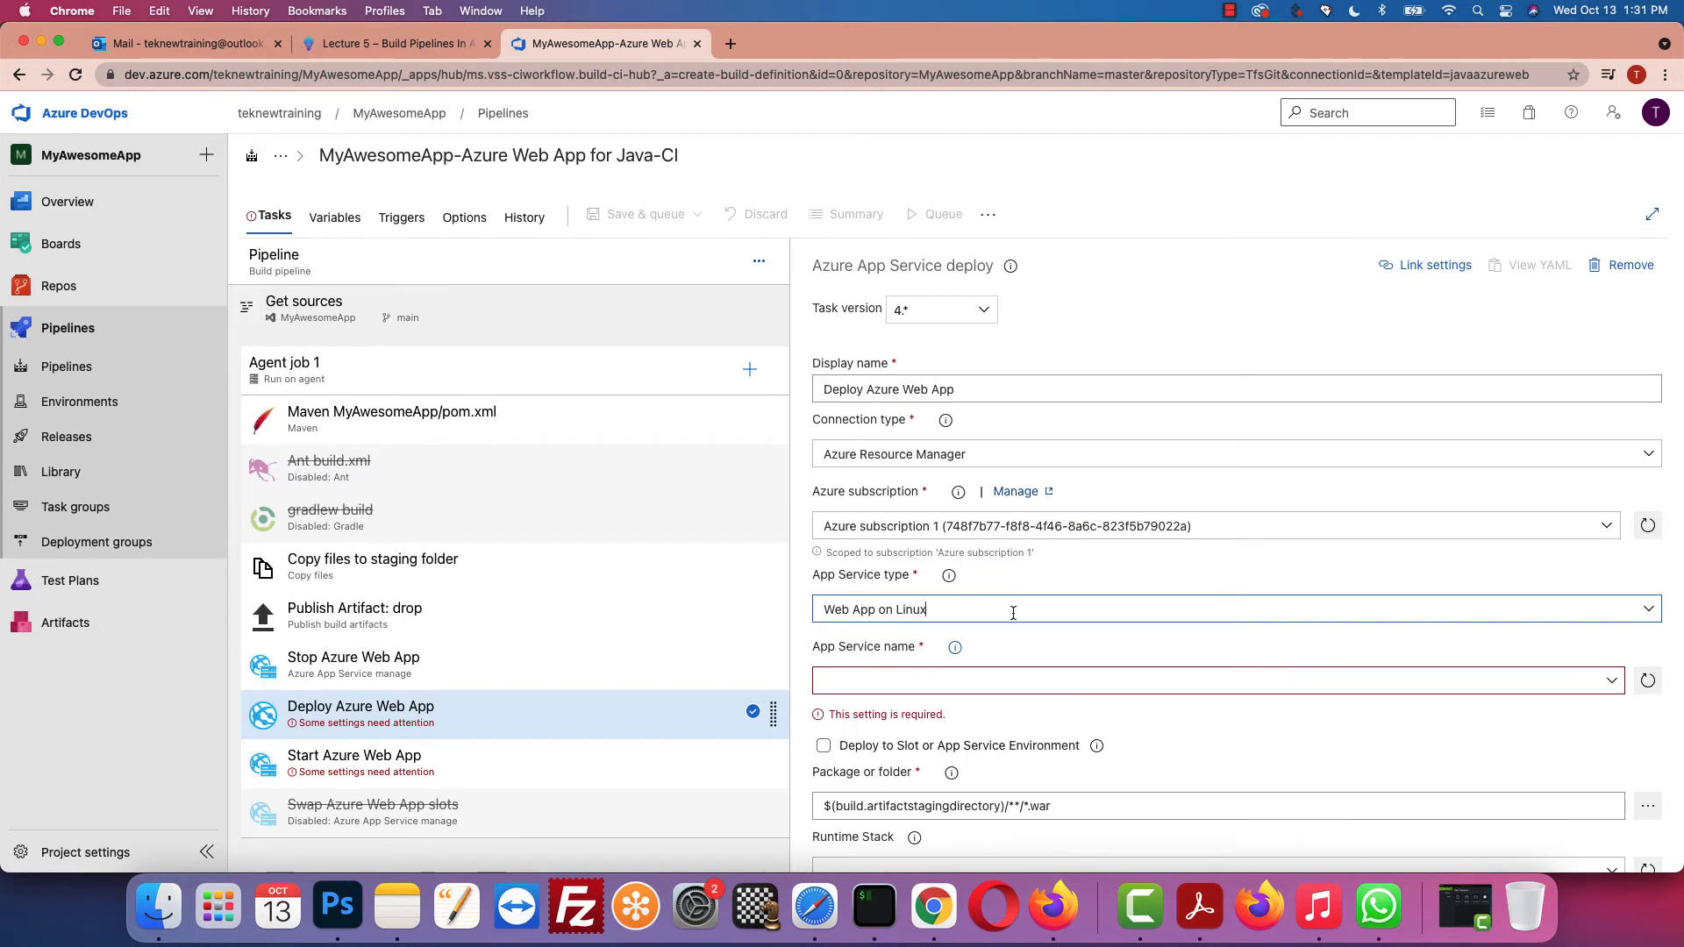
pyautogui.scroll(-3, 1095, 640)
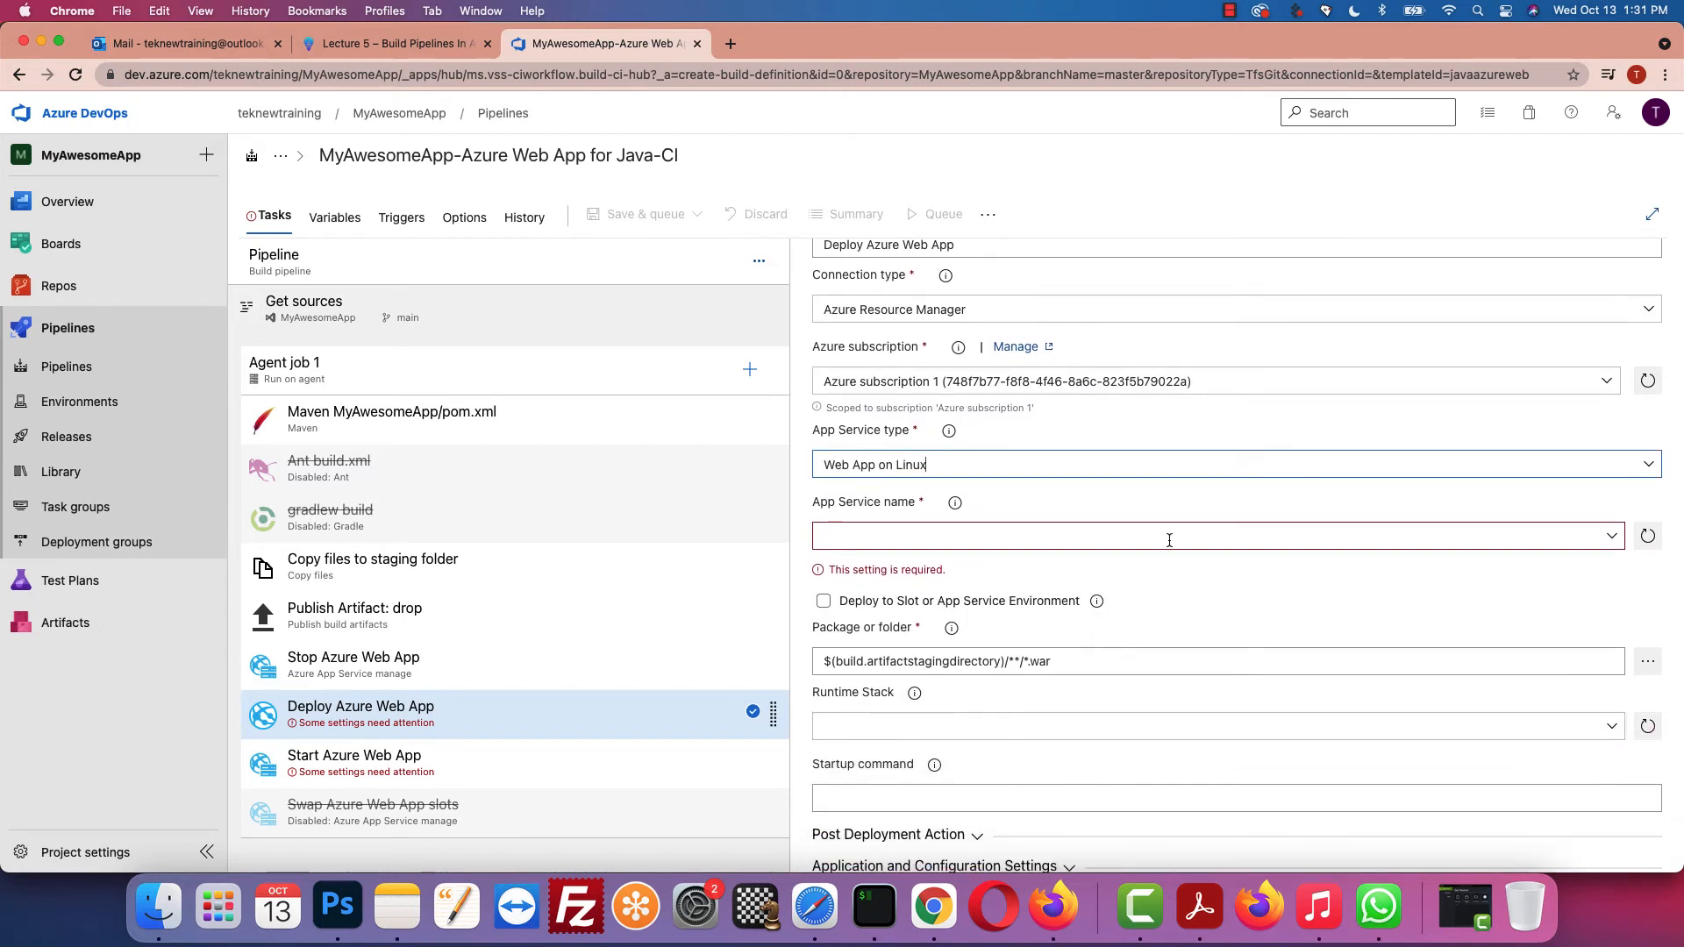
pyautogui.click(1612, 535)
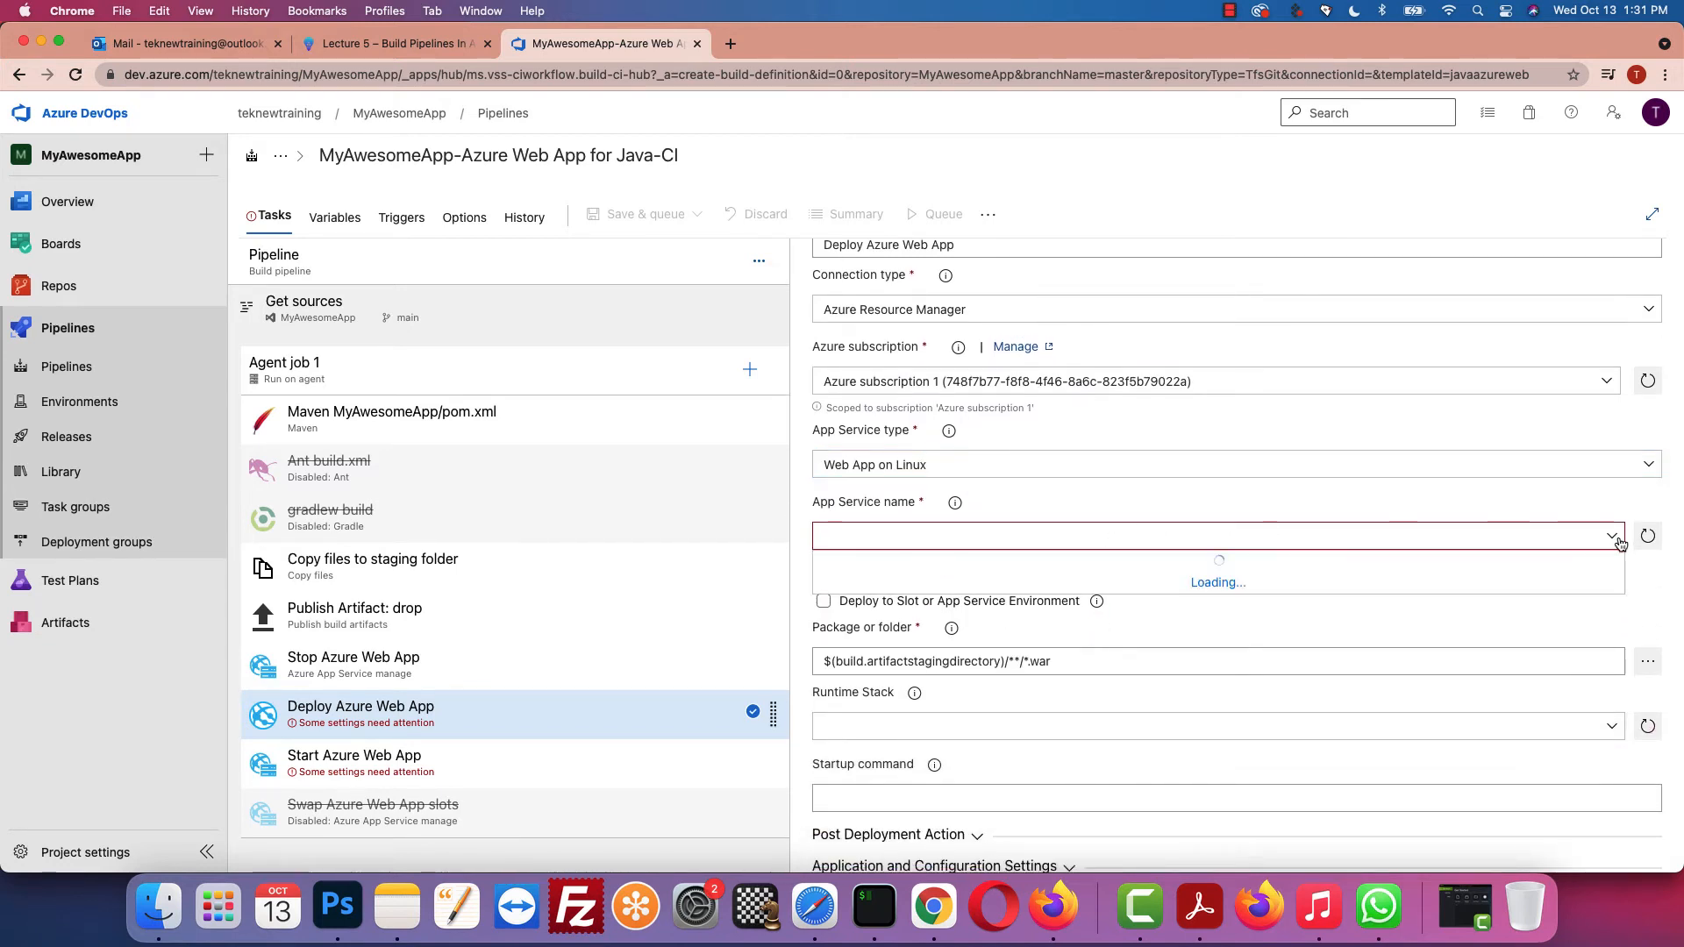
pyautogui.click(932, 566)
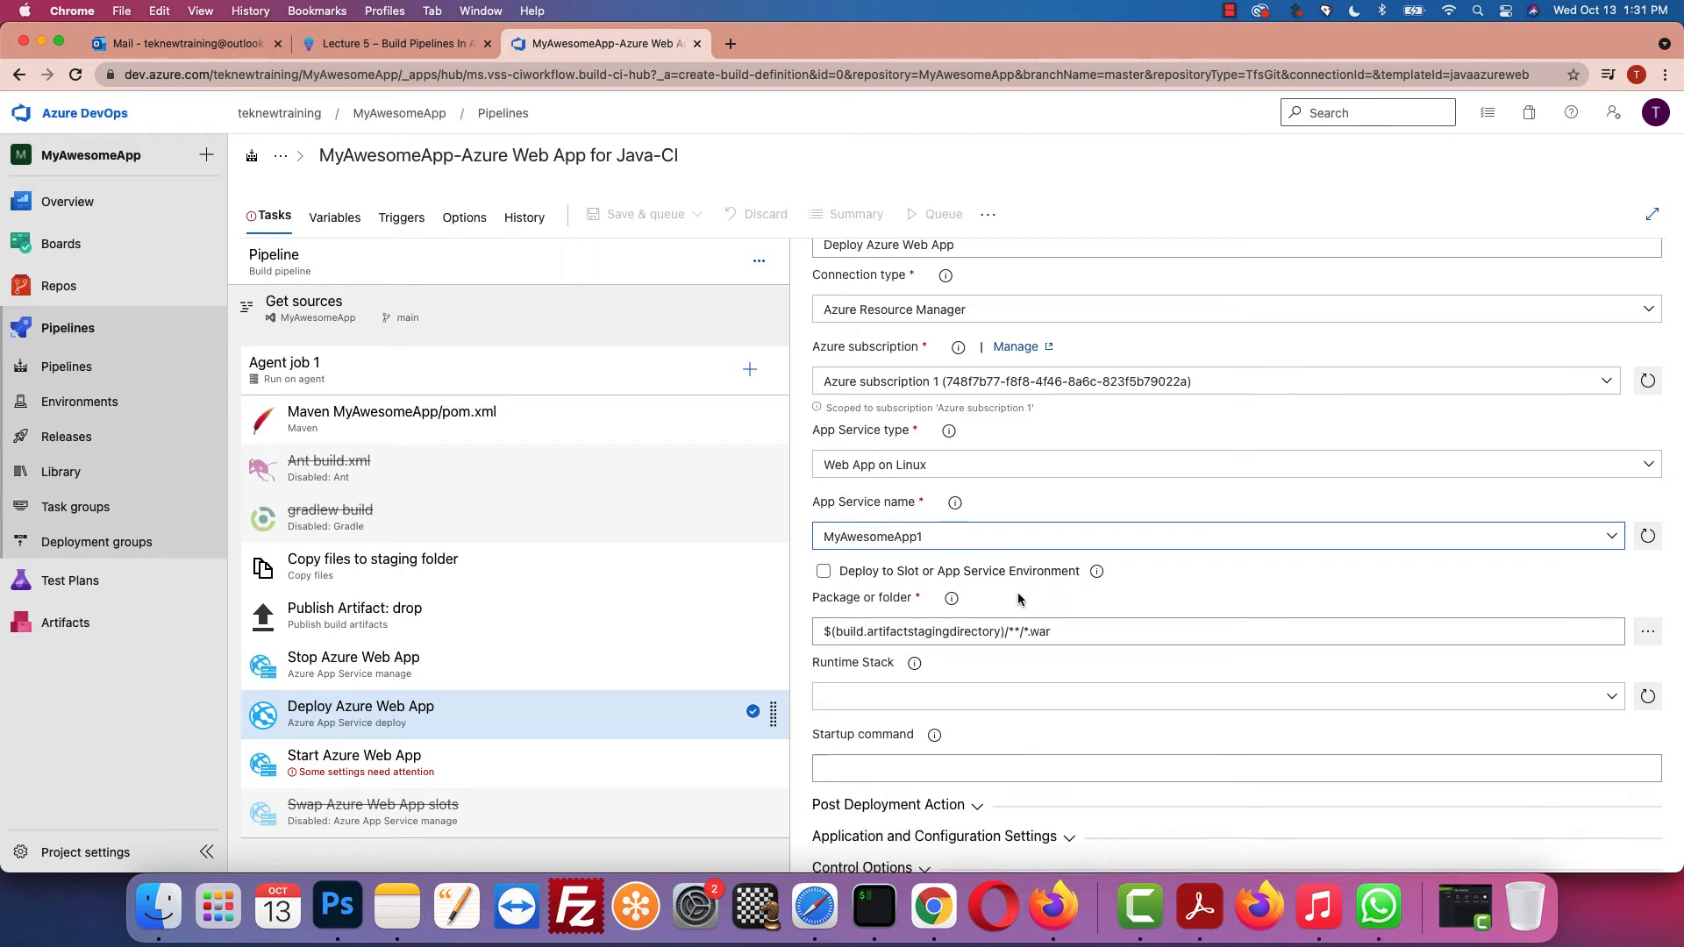
pyautogui.click(364, 772)
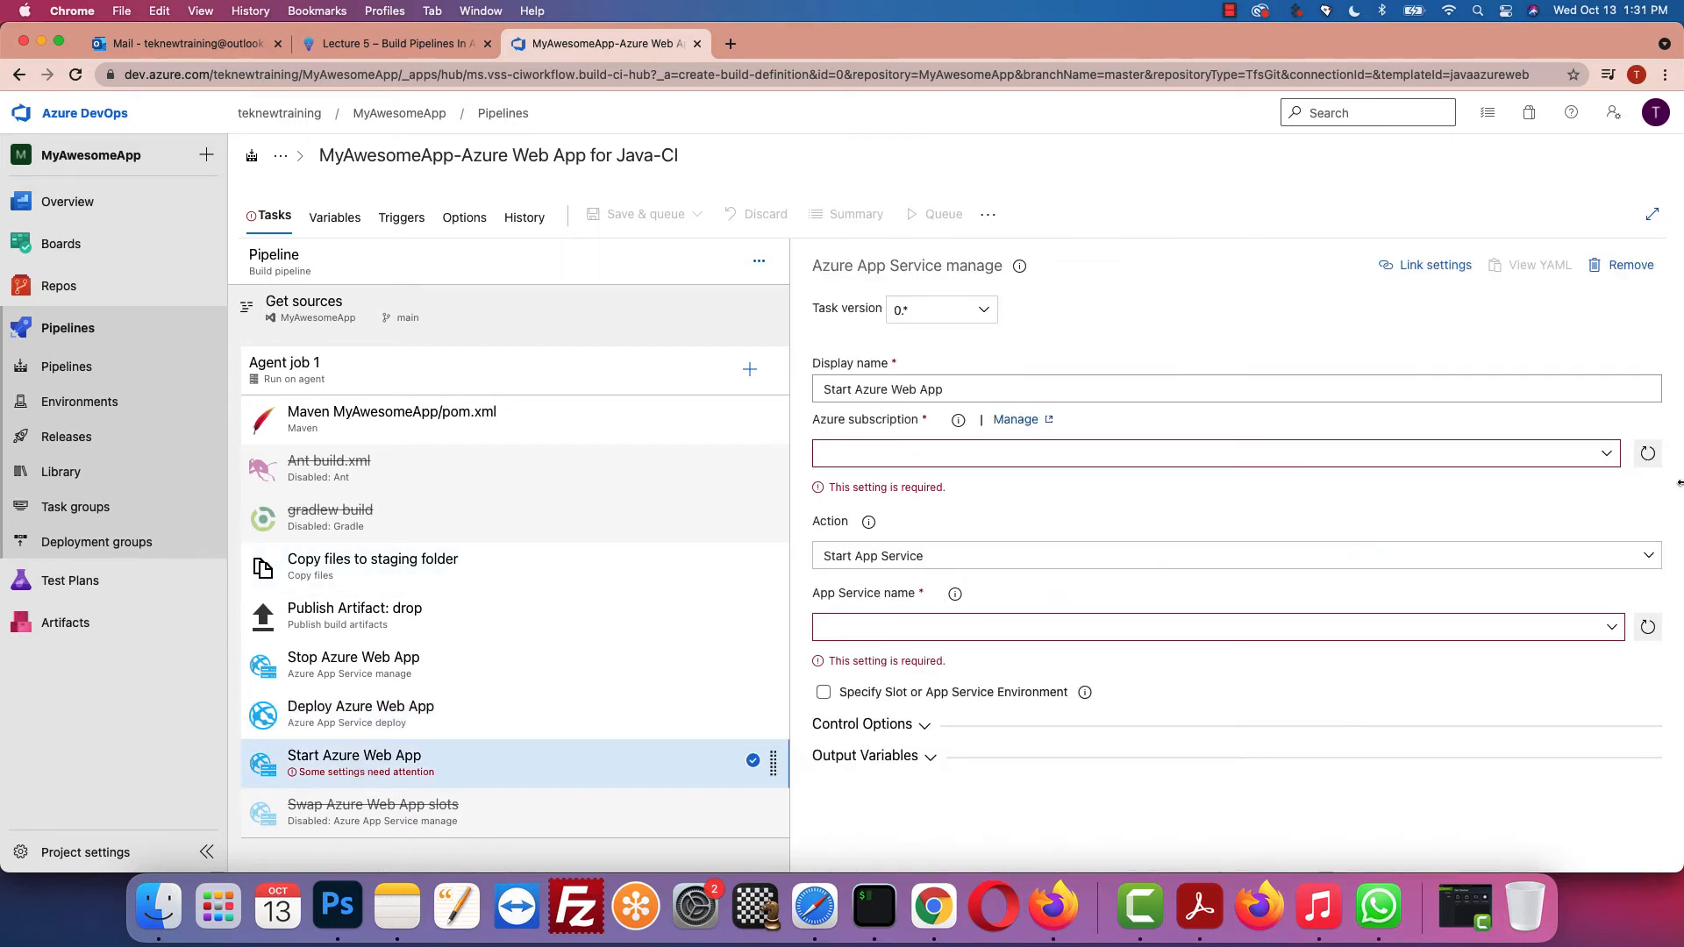
# Step: Set Start Azure Web App to Azure subscription 1, Start App Service action, and MyAwesomeApp1
pyautogui.click(1606, 454)
pyautogui.click(1042, 510)
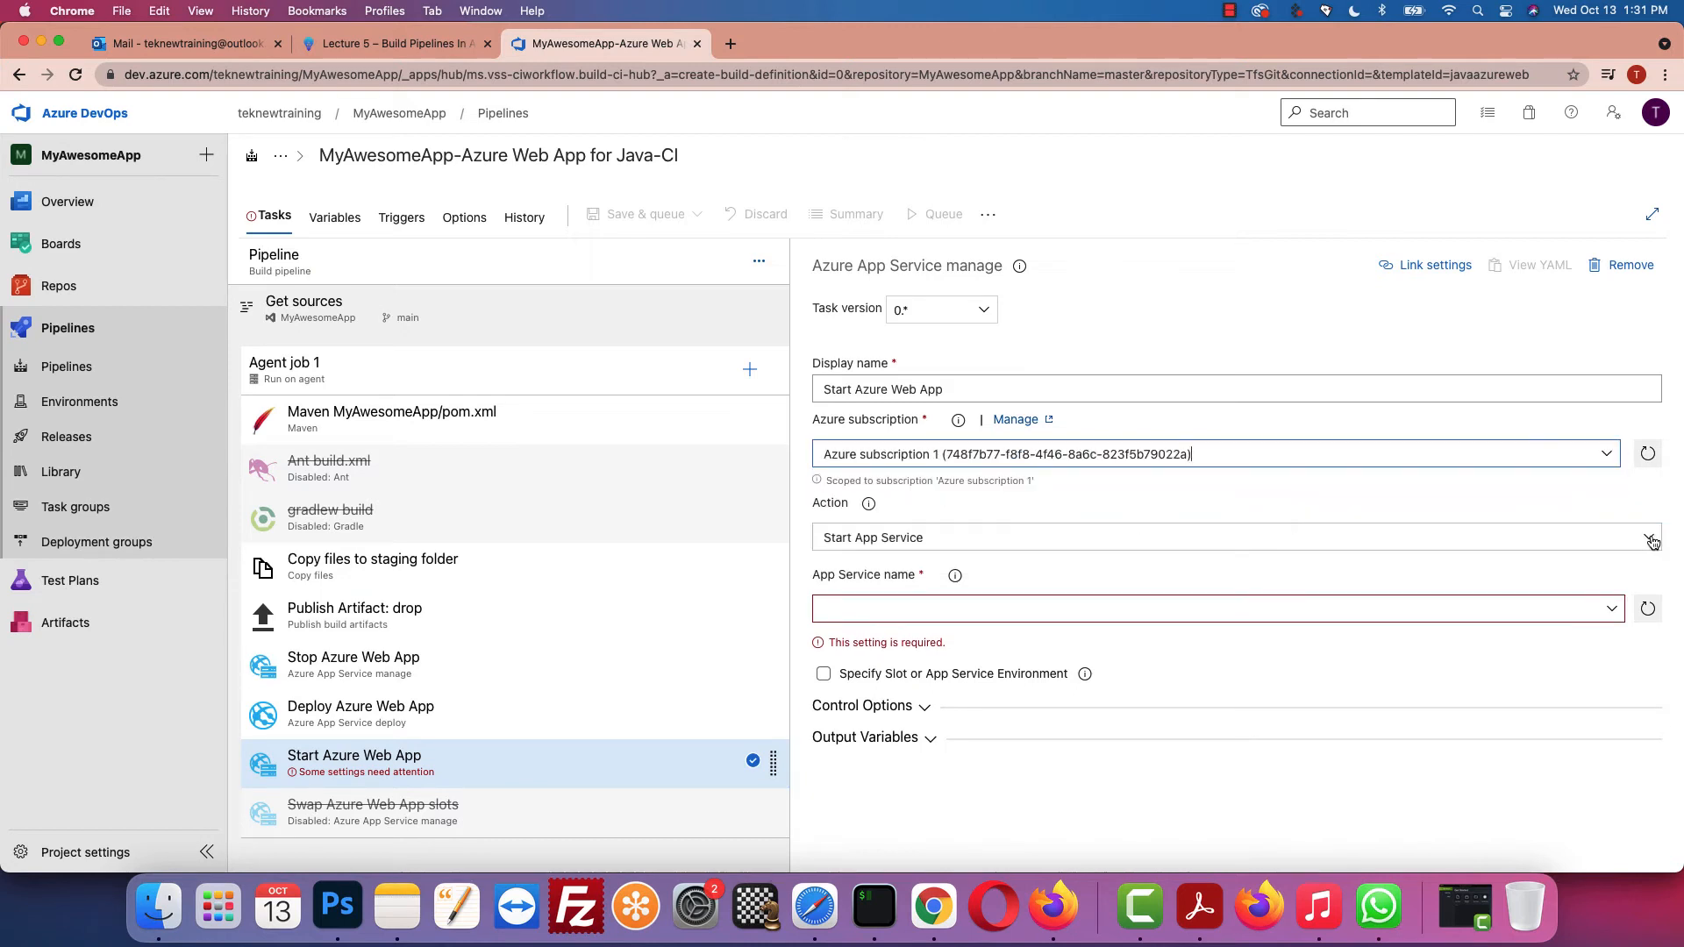
pyautogui.click(1649, 537)
pyautogui.click(935, 589)
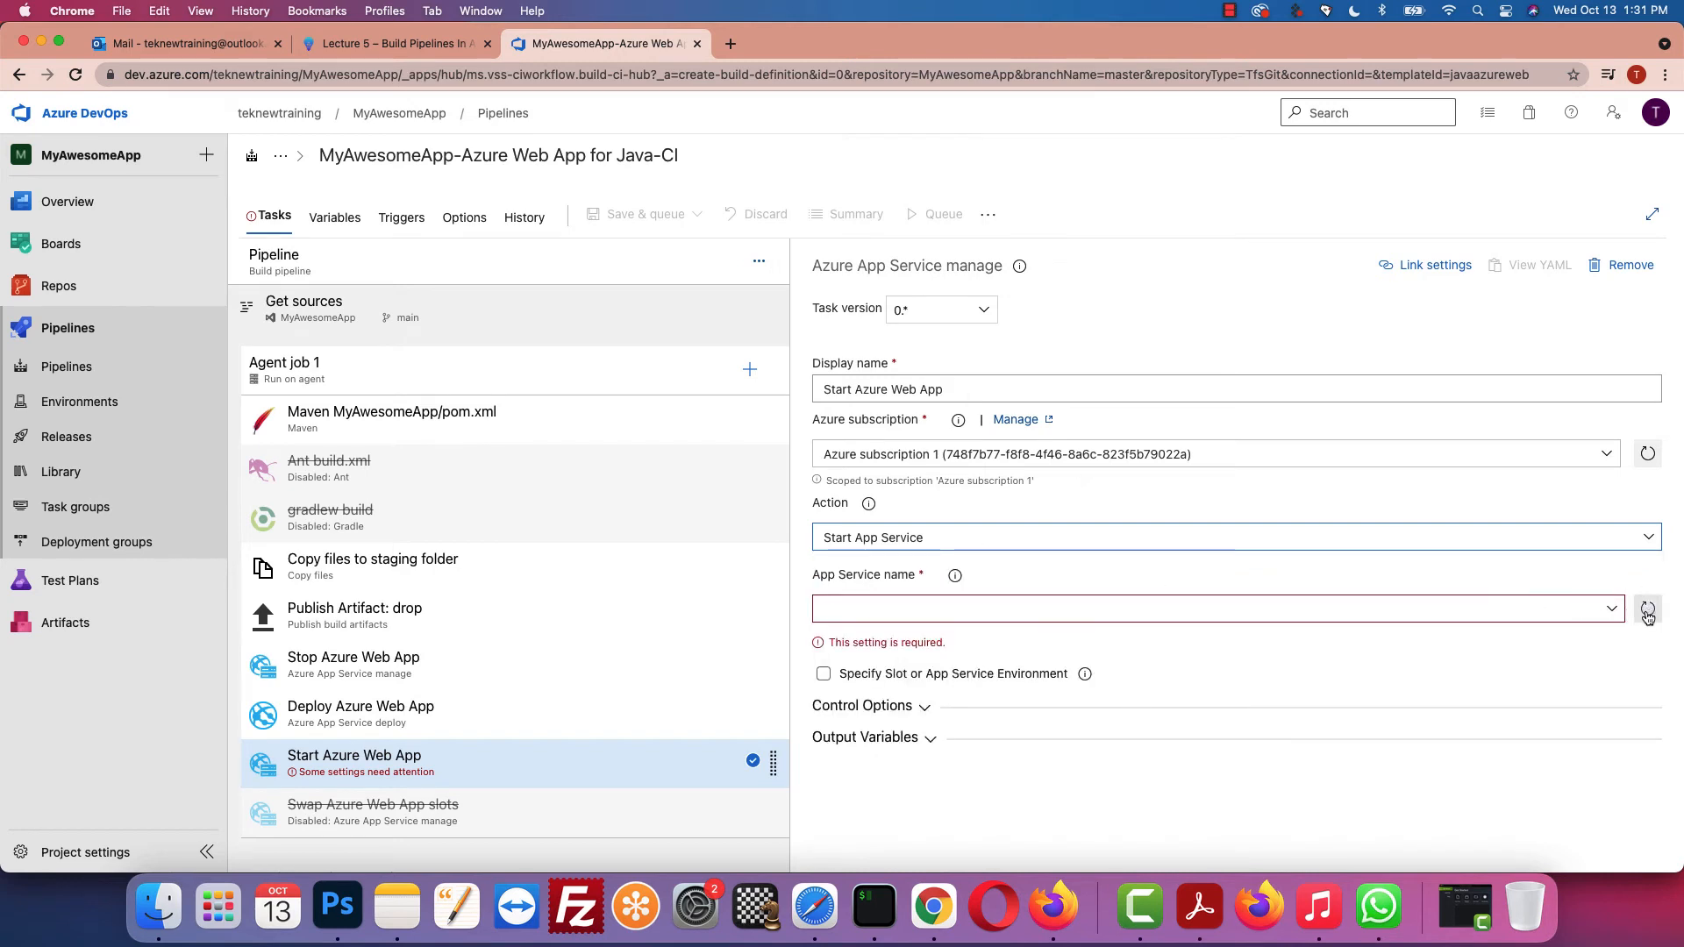
pyautogui.click(1614, 612)
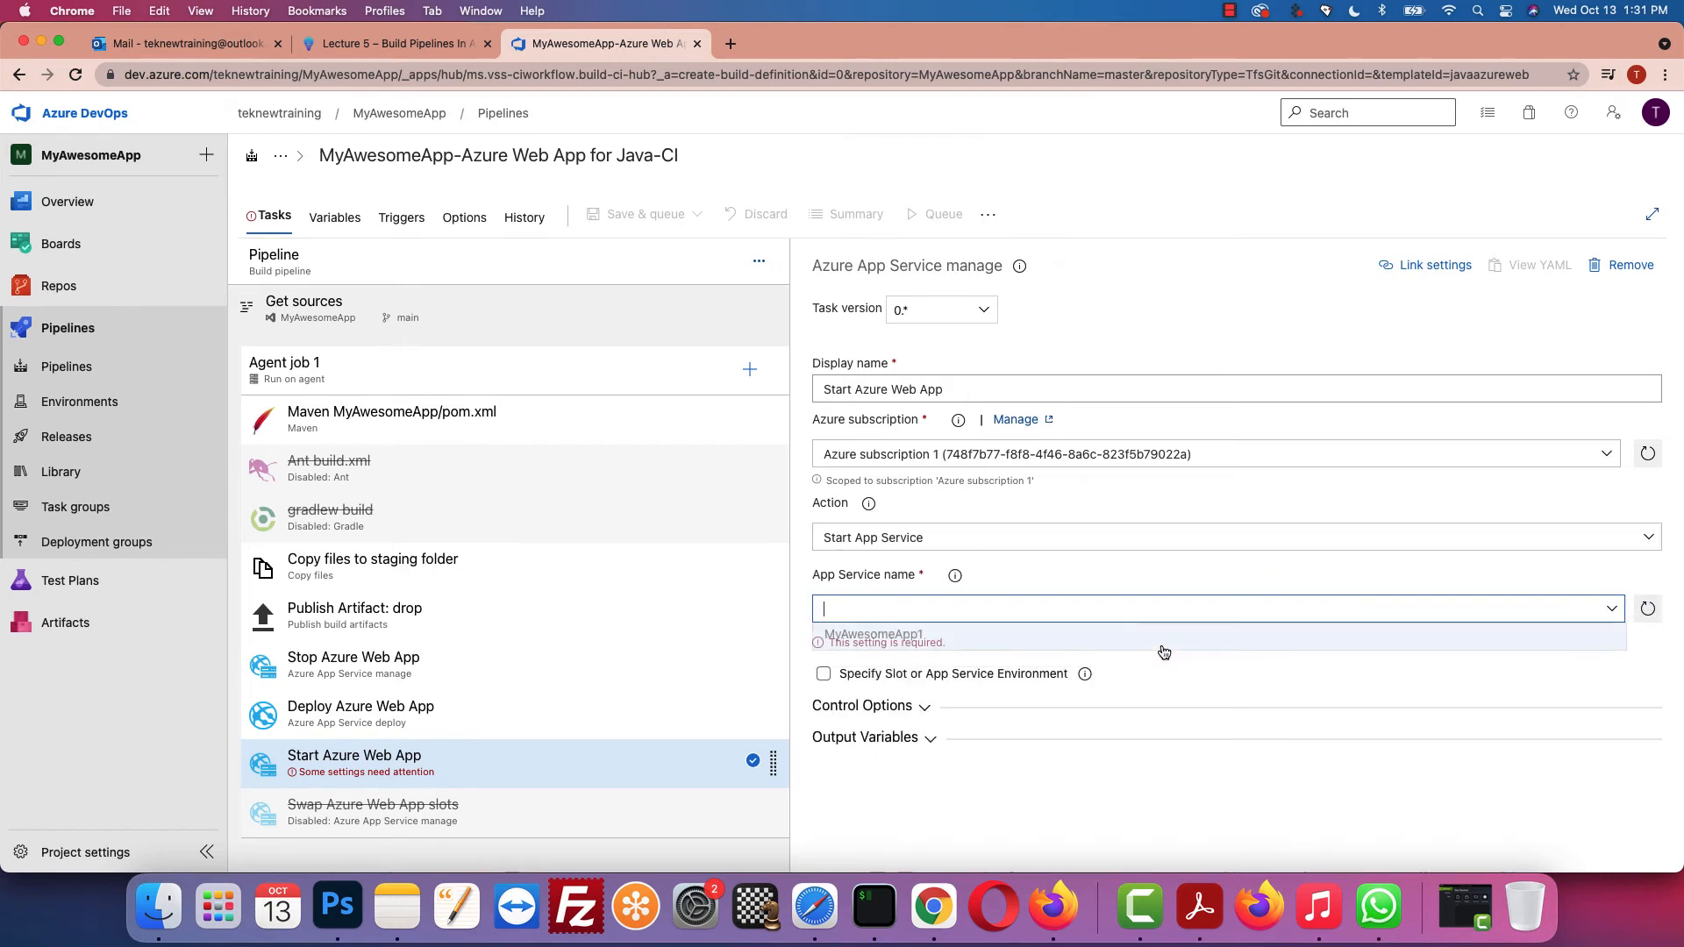
pyautogui.click(941, 639)
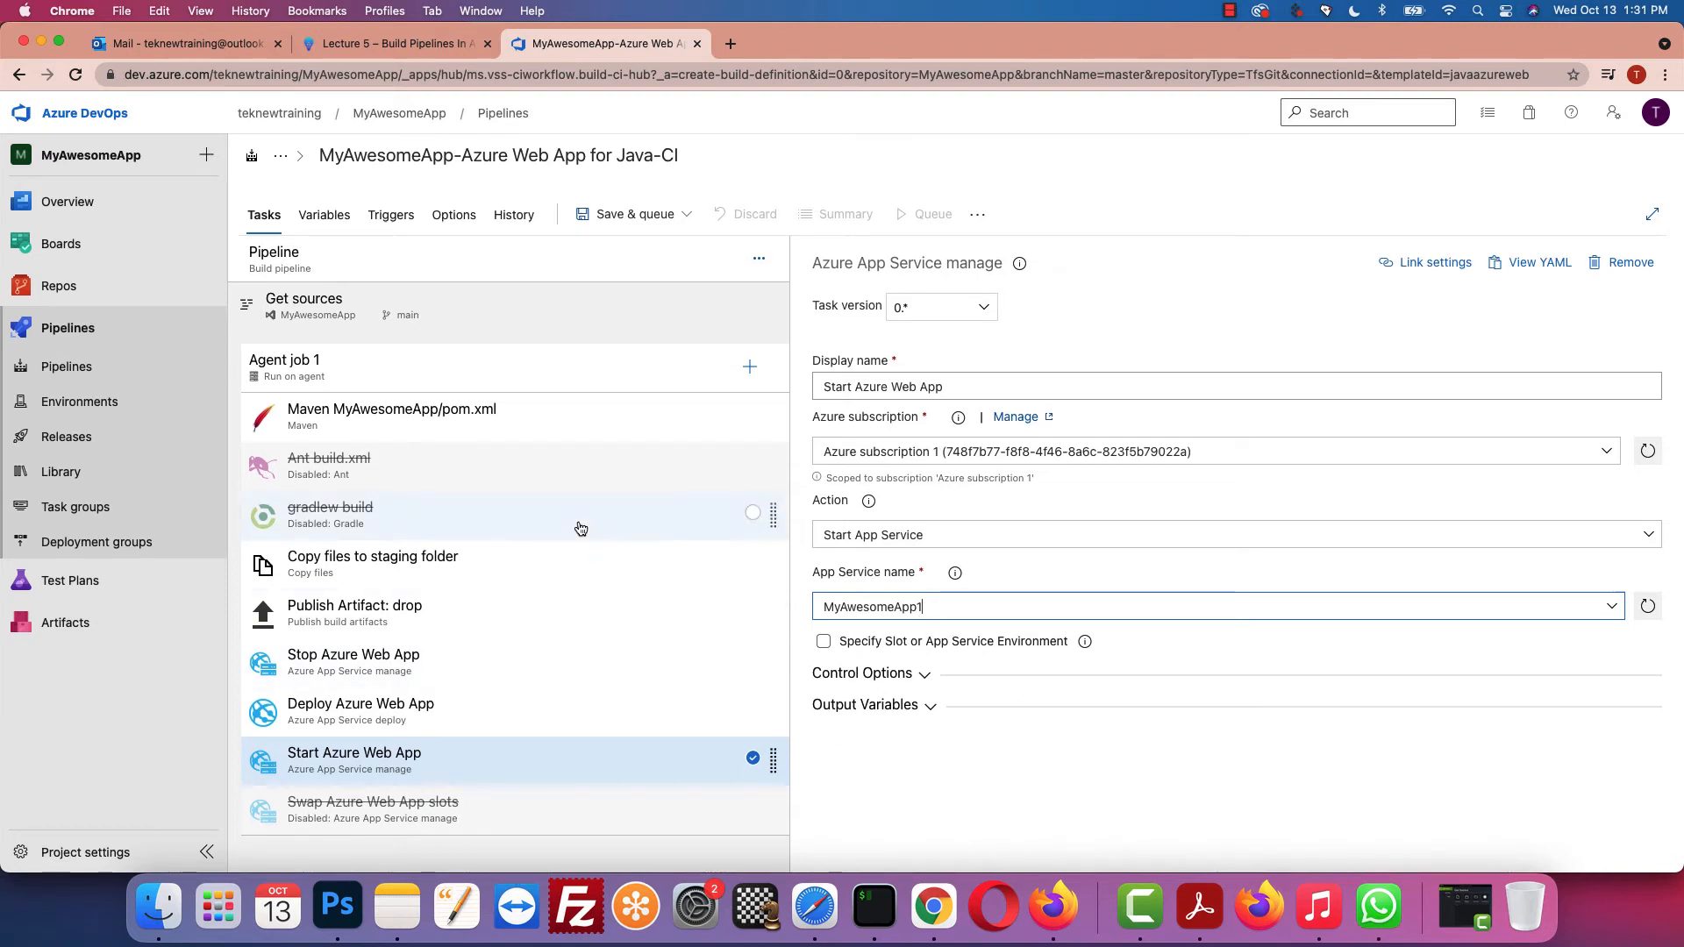
# Step: Check the lesson's next steps and bring up the pipeline's Save & queue options
pyautogui.click(441, 50)
pyautogui.scroll(-5, 615, 432)
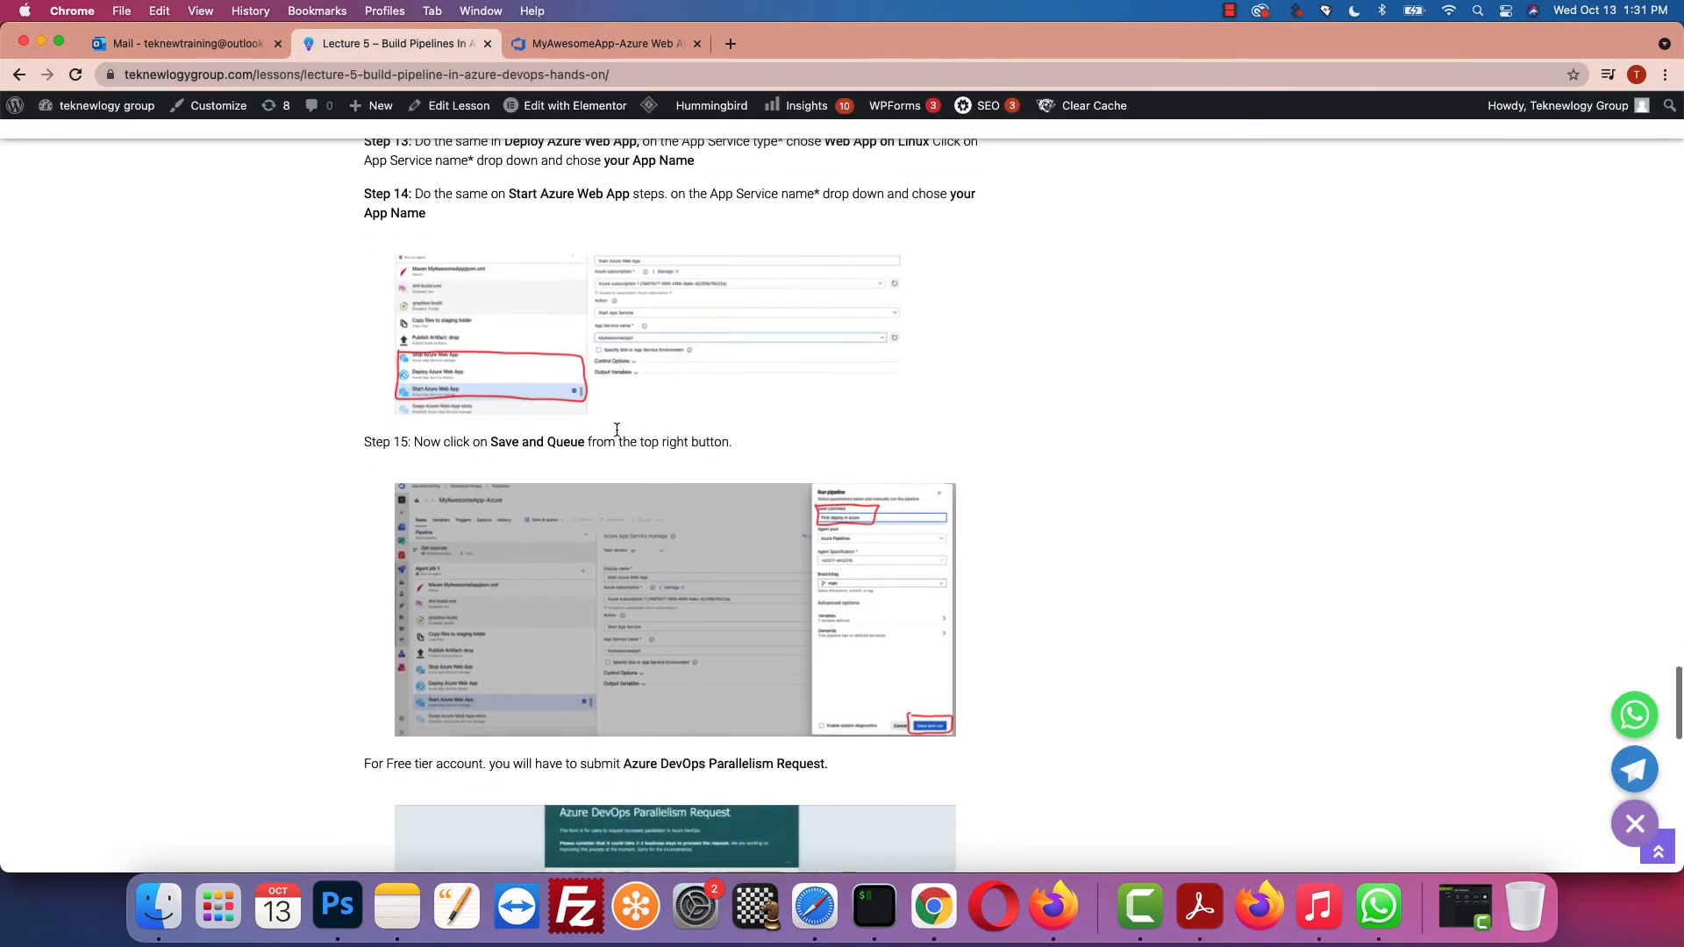
pyautogui.scroll(1, 399, 374)
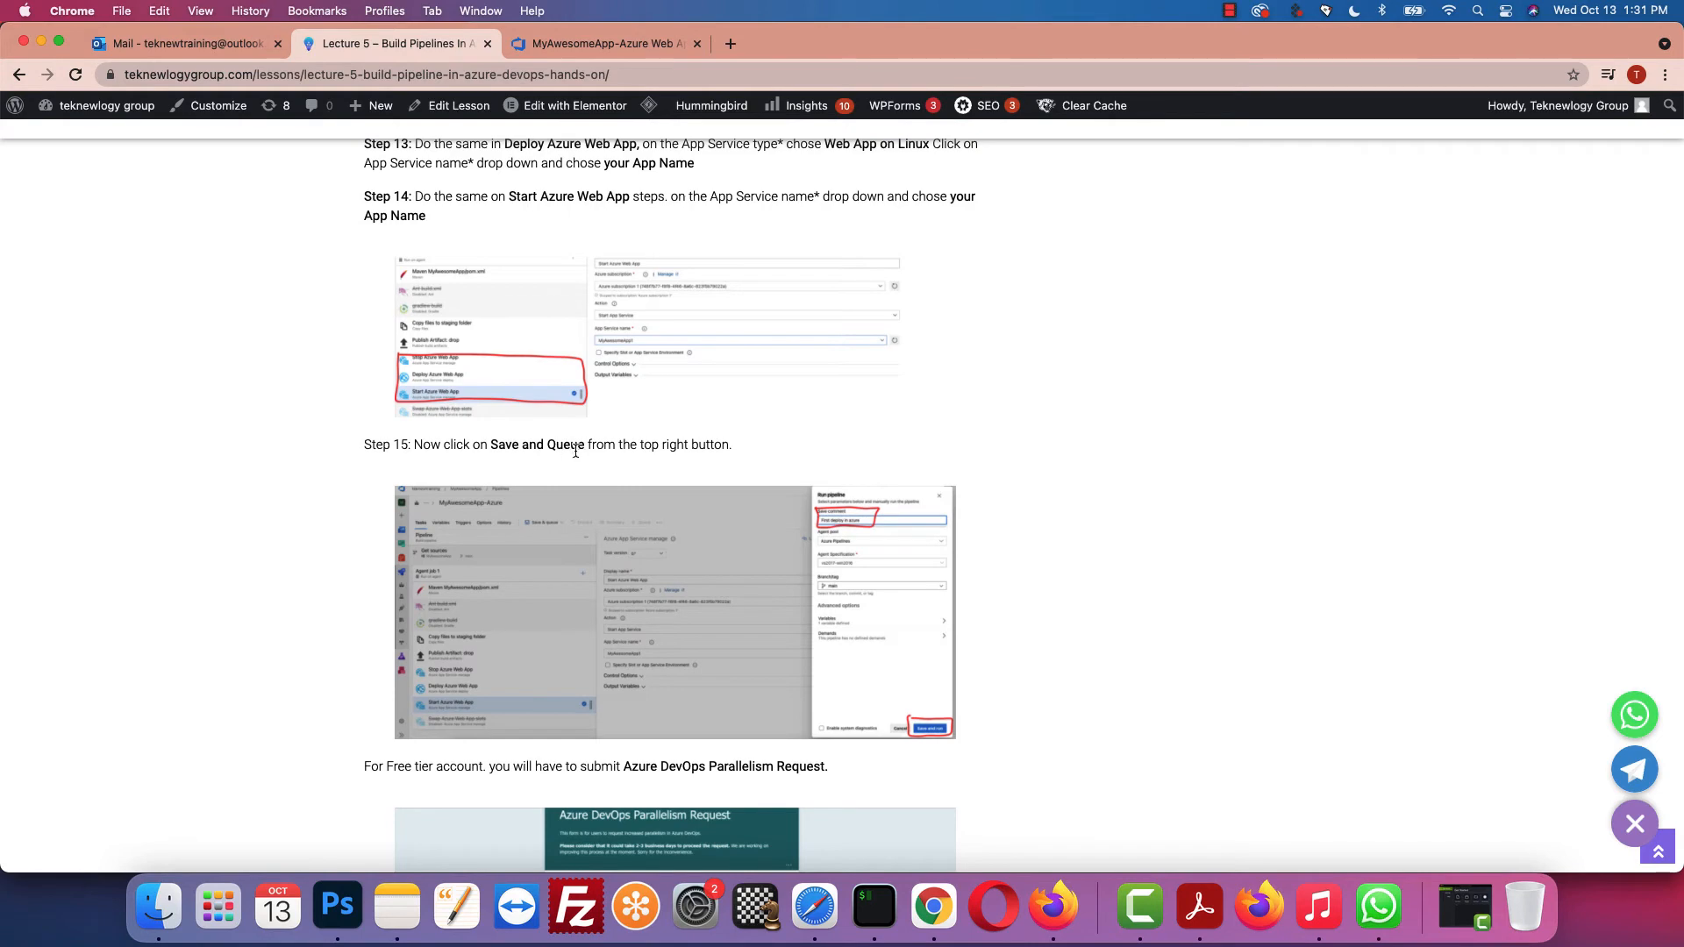
pyautogui.click(632, 44)
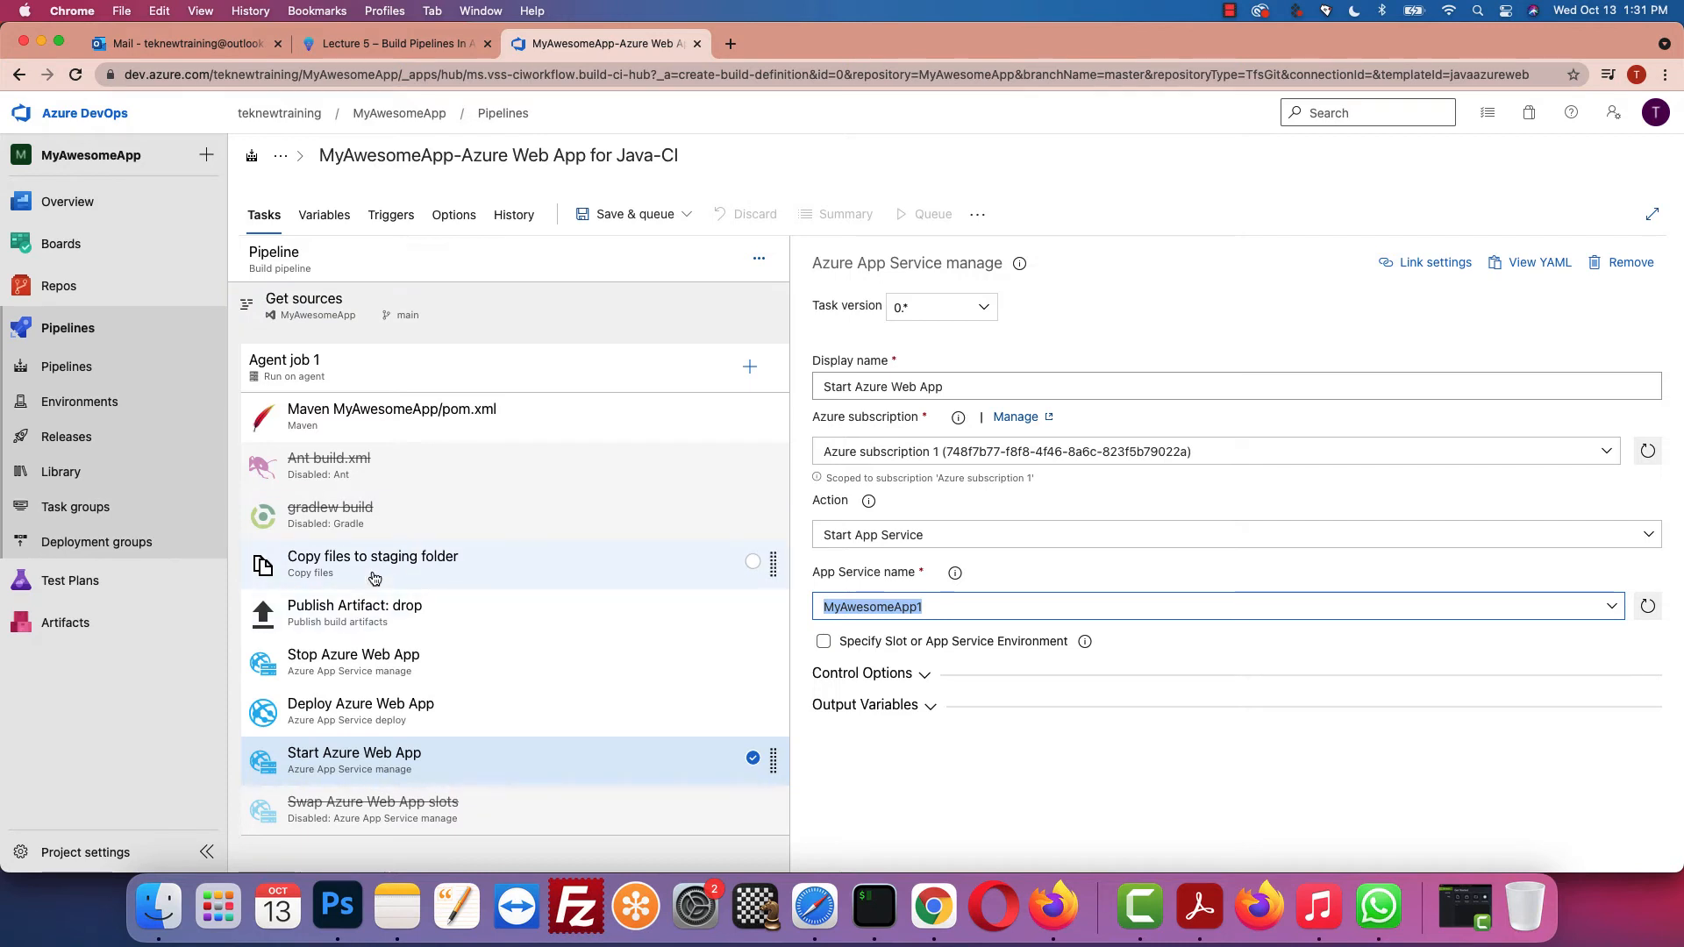
pyautogui.click(618, 216)
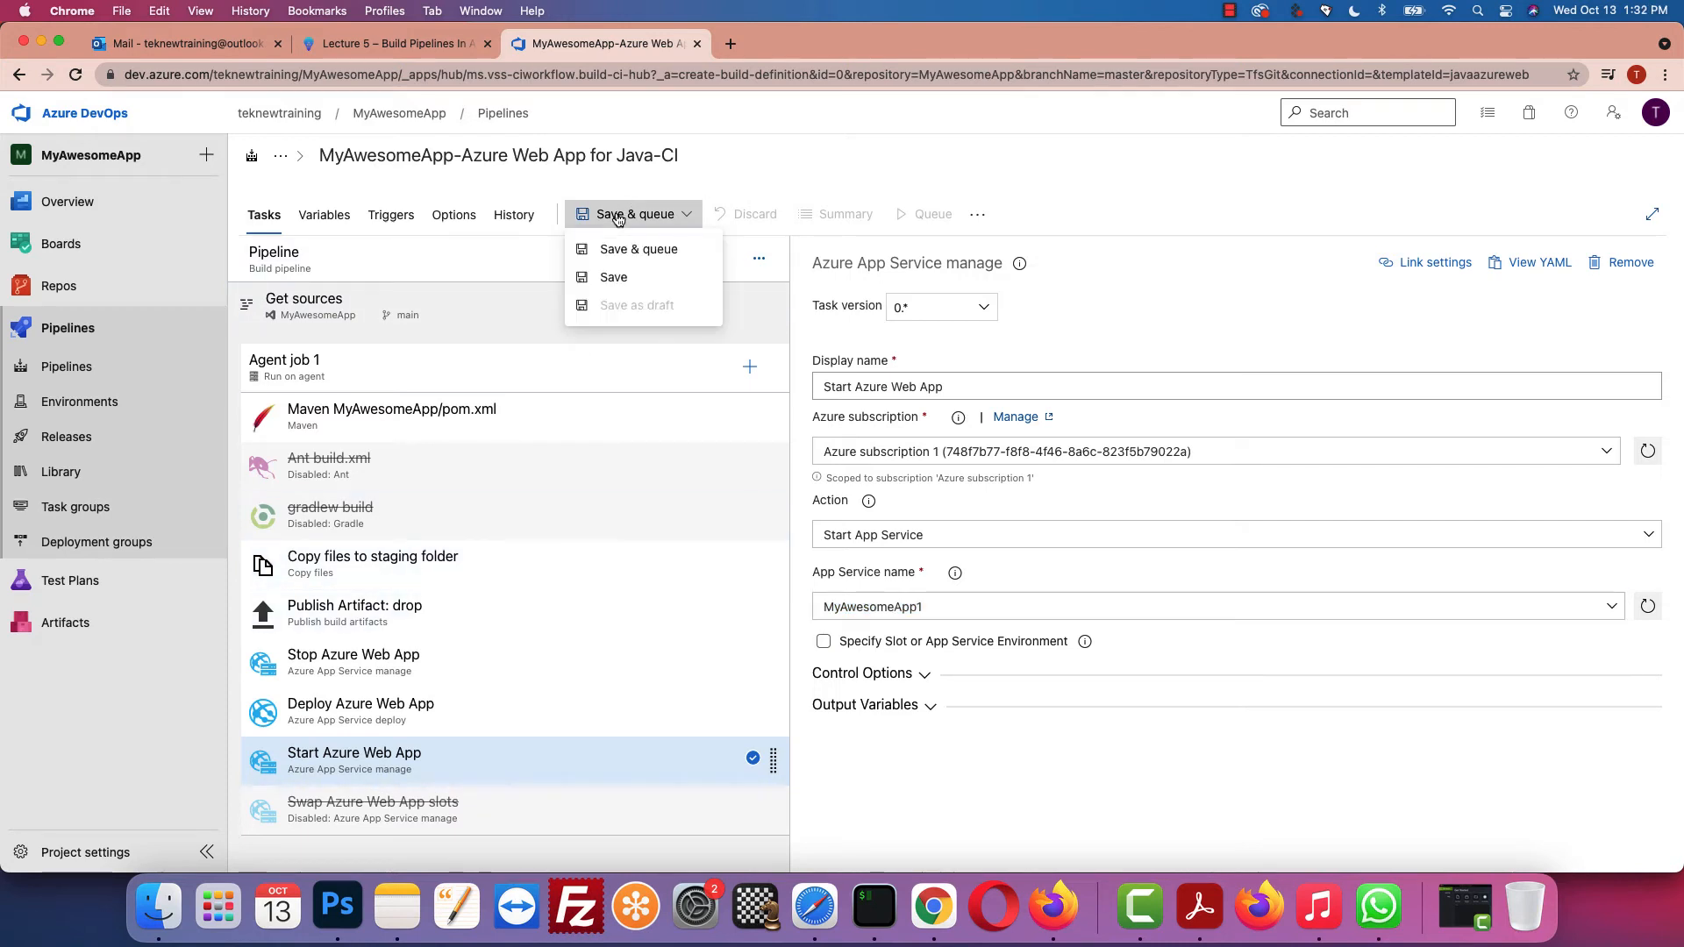
# Step: Save and run the pipeline with comment 'first pipeline in azure', then consult the lesson on the failure
pyautogui.click(622, 254)
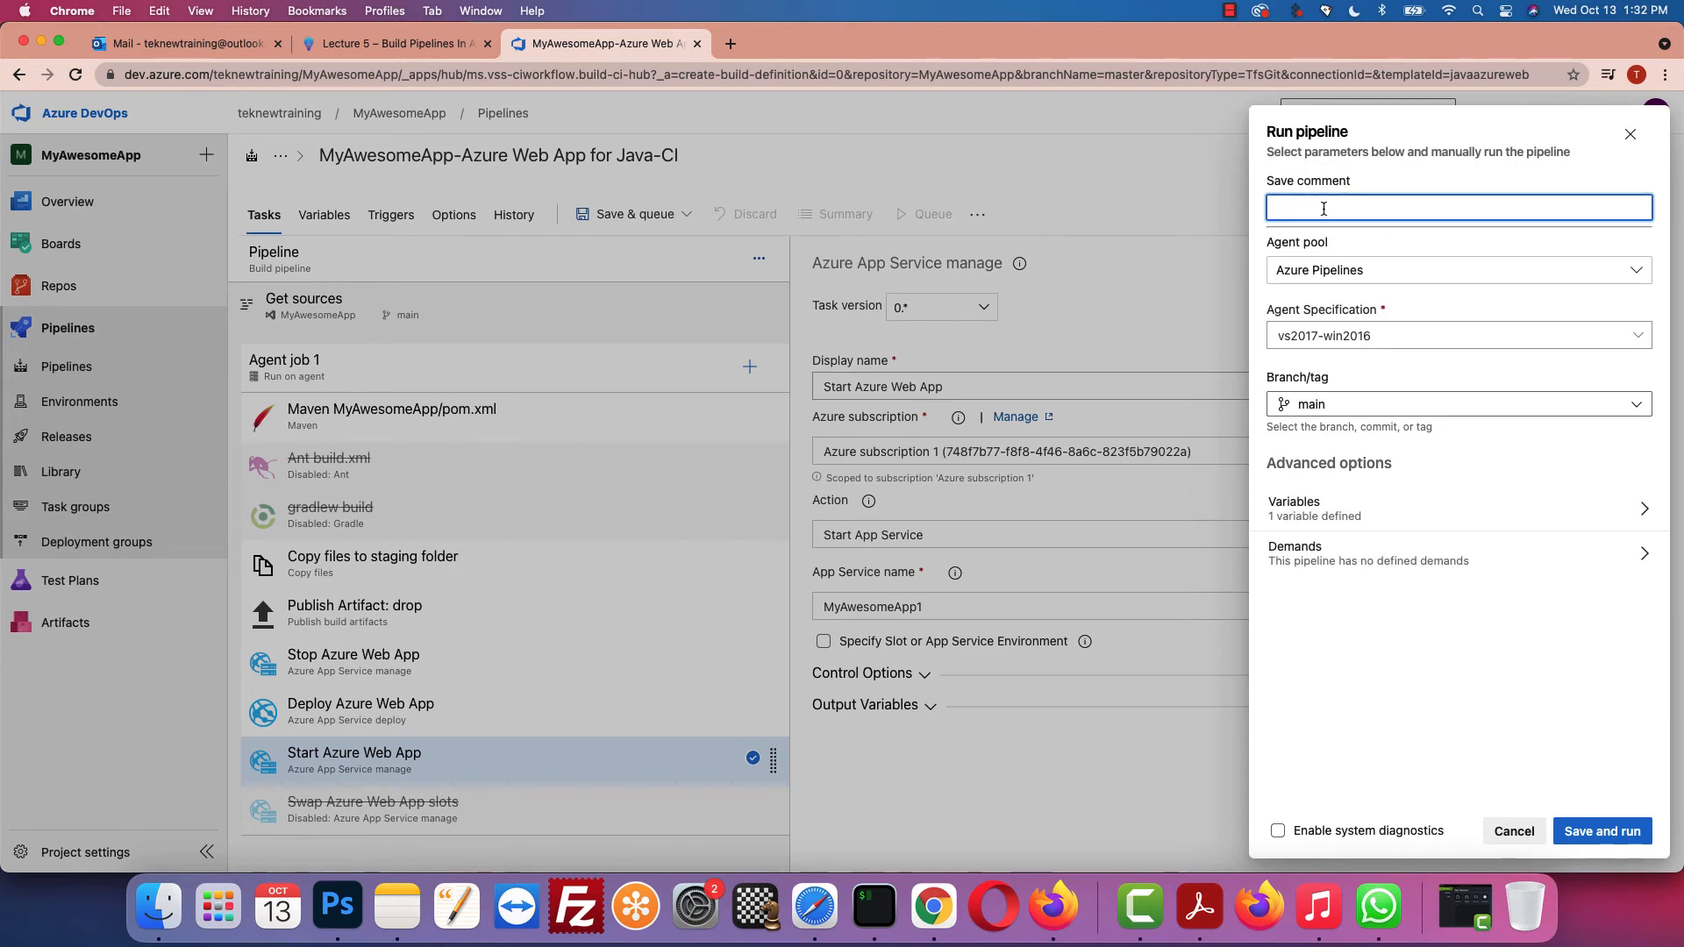
pyautogui.write('firts')
pyautogui.press('BackSpace')
pyautogui.press('BackSpace')
pyautogui.press('BackSpace')
pyautogui.write('st pipeline iun azure az')
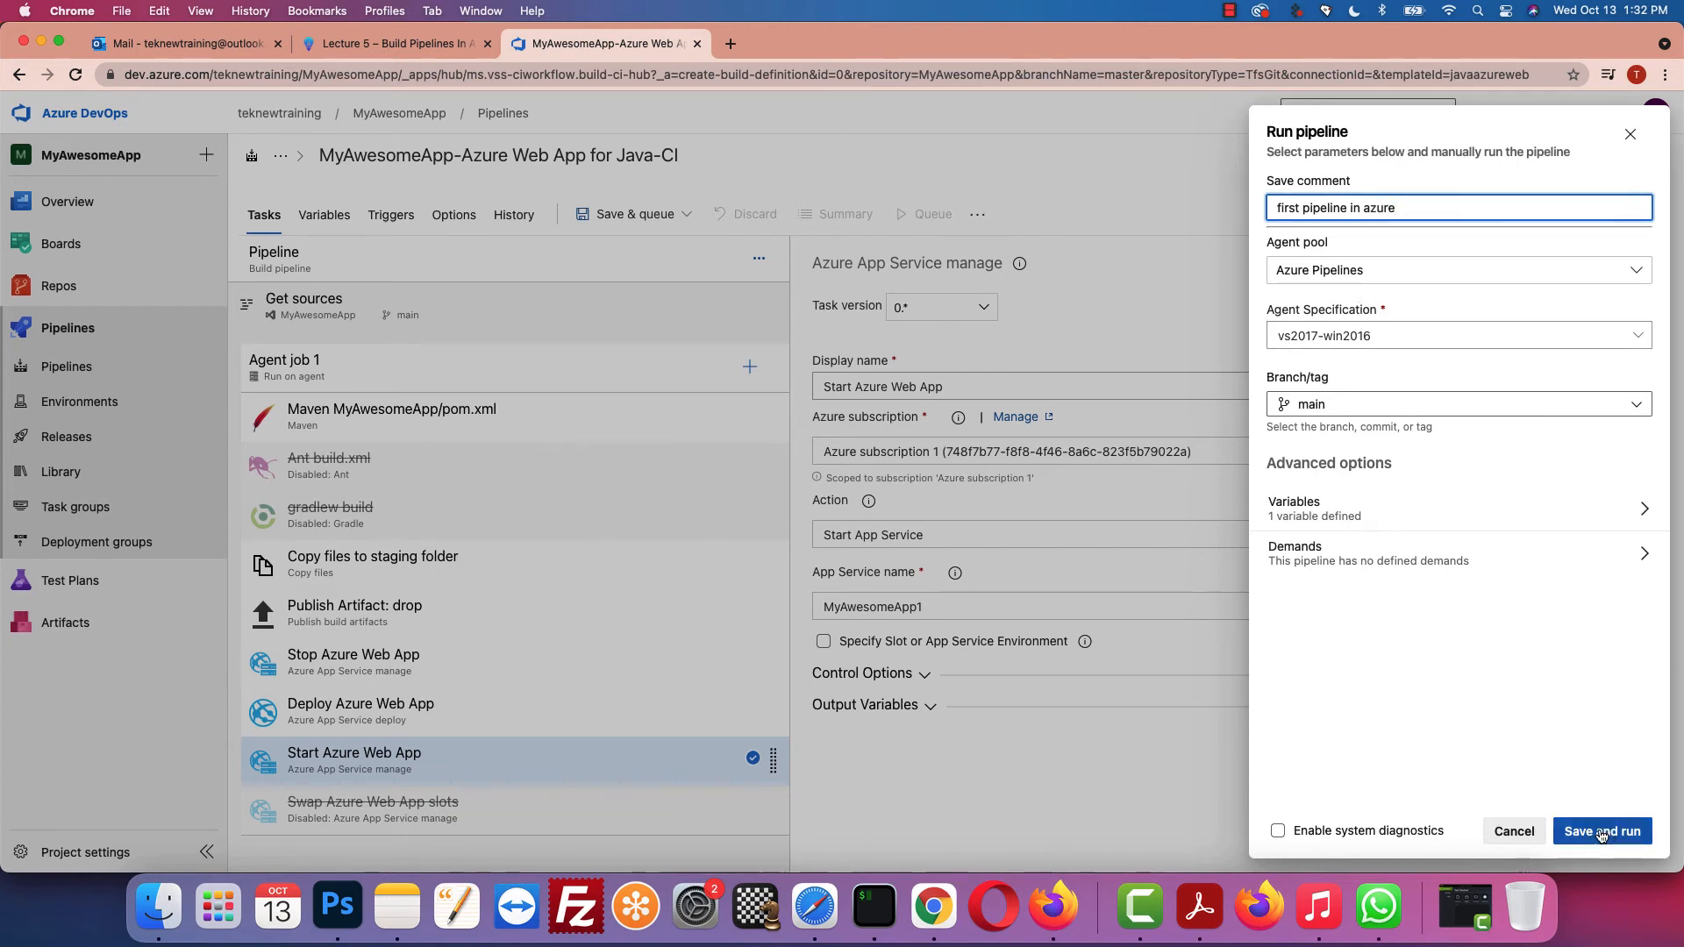
pyautogui.click(1604, 830)
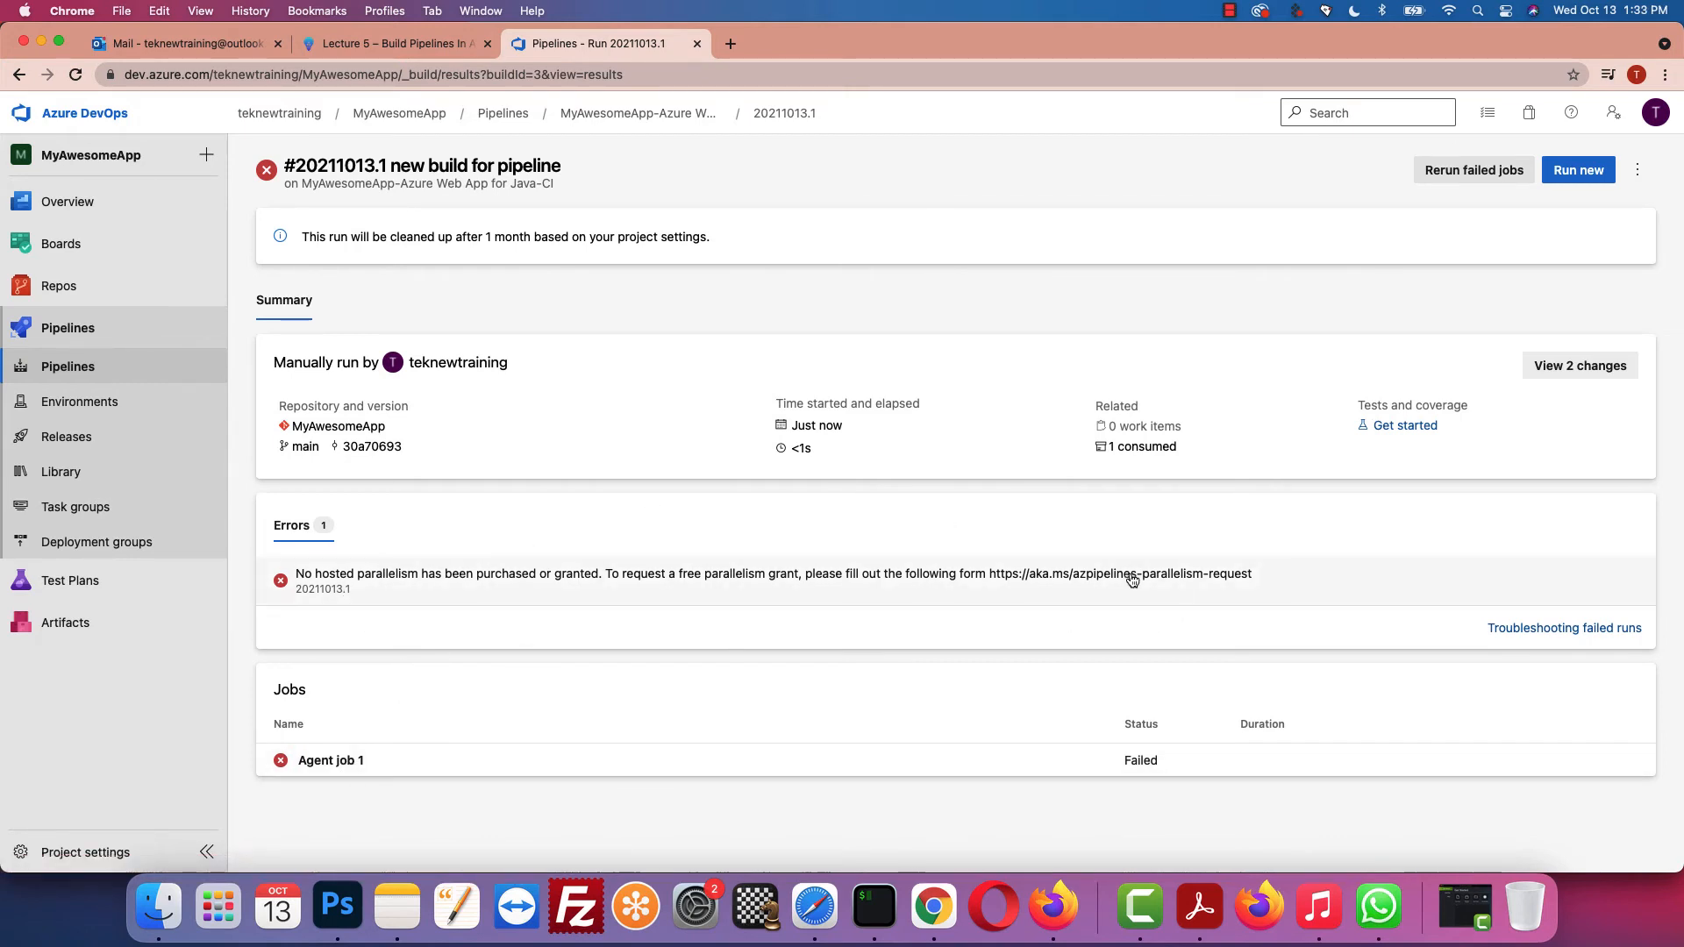
pyautogui.click(408, 43)
pyautogui.scroll(-3, 705, 403)
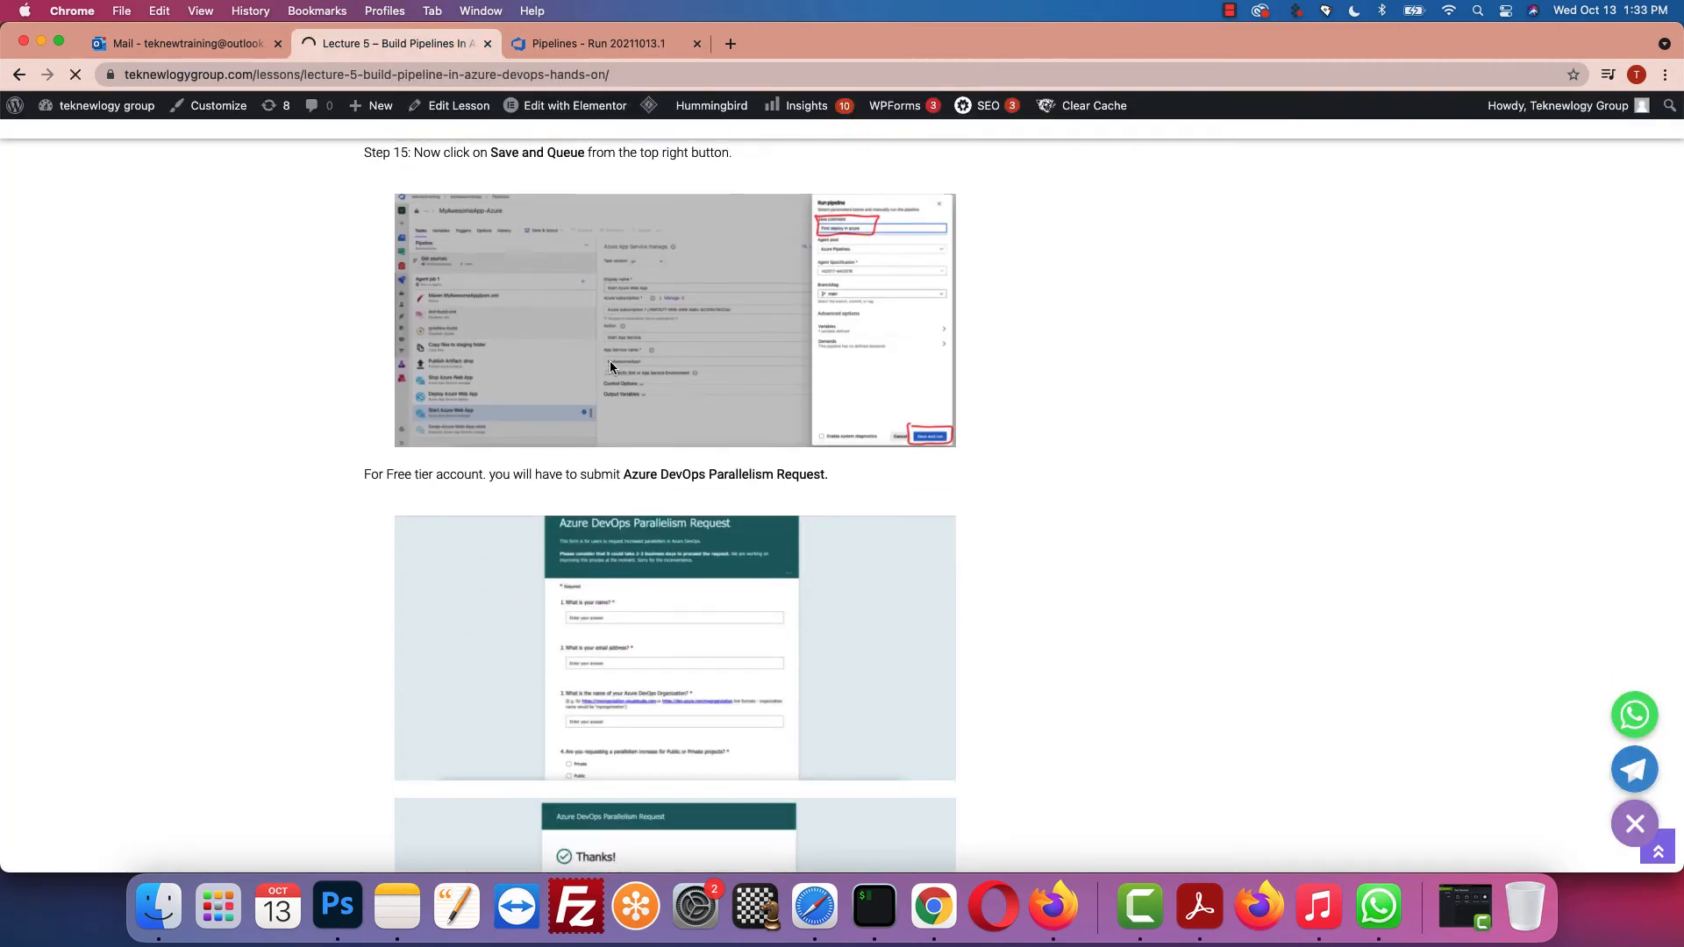
# Step: From the newest build-failed email in Outlook, open the aka.ms parallelism request form
pyautogui.click(219, 45)
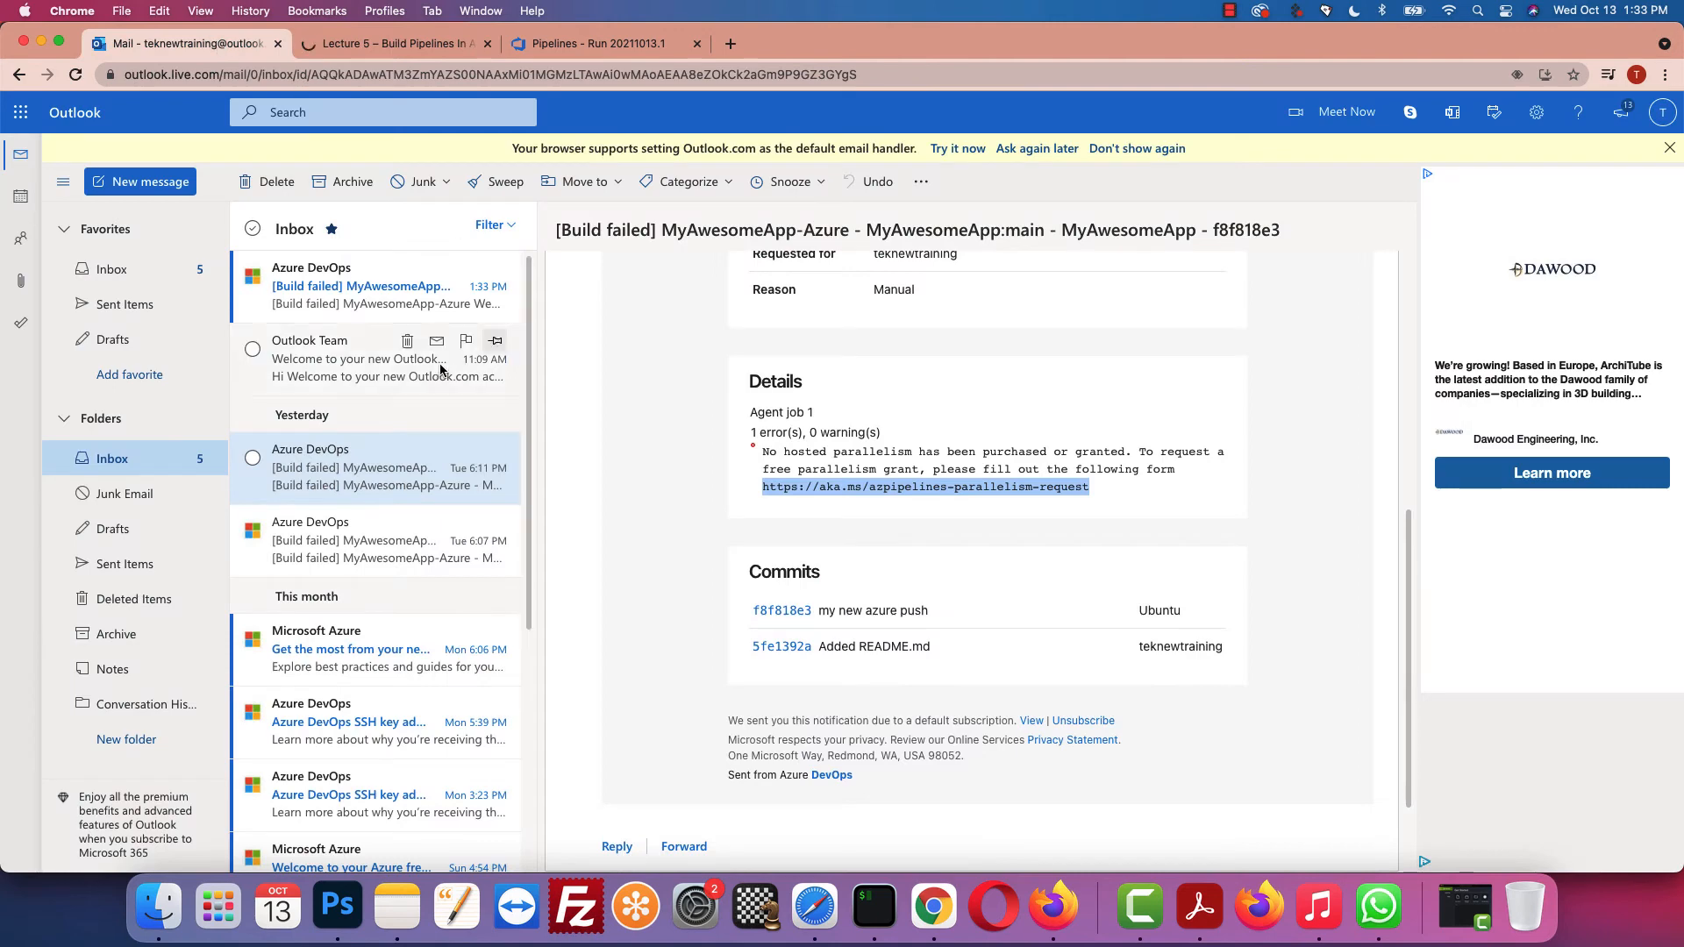
pyautogui.click(392, 290)
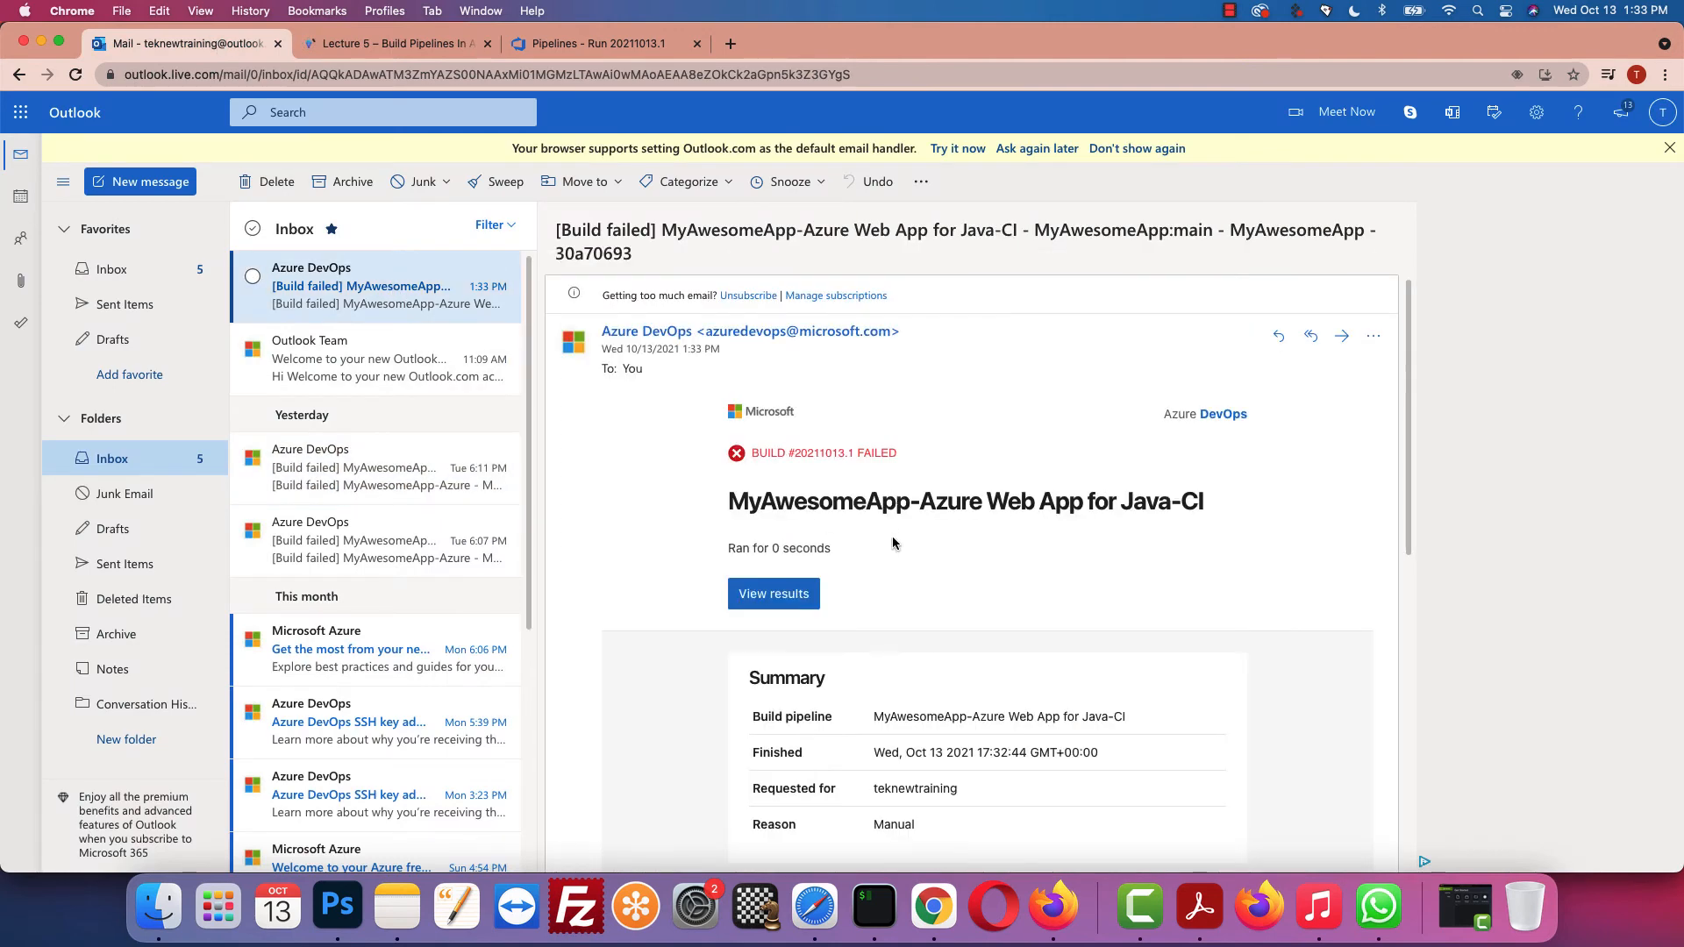
pyautogui.scroll(-5, 971, 651)
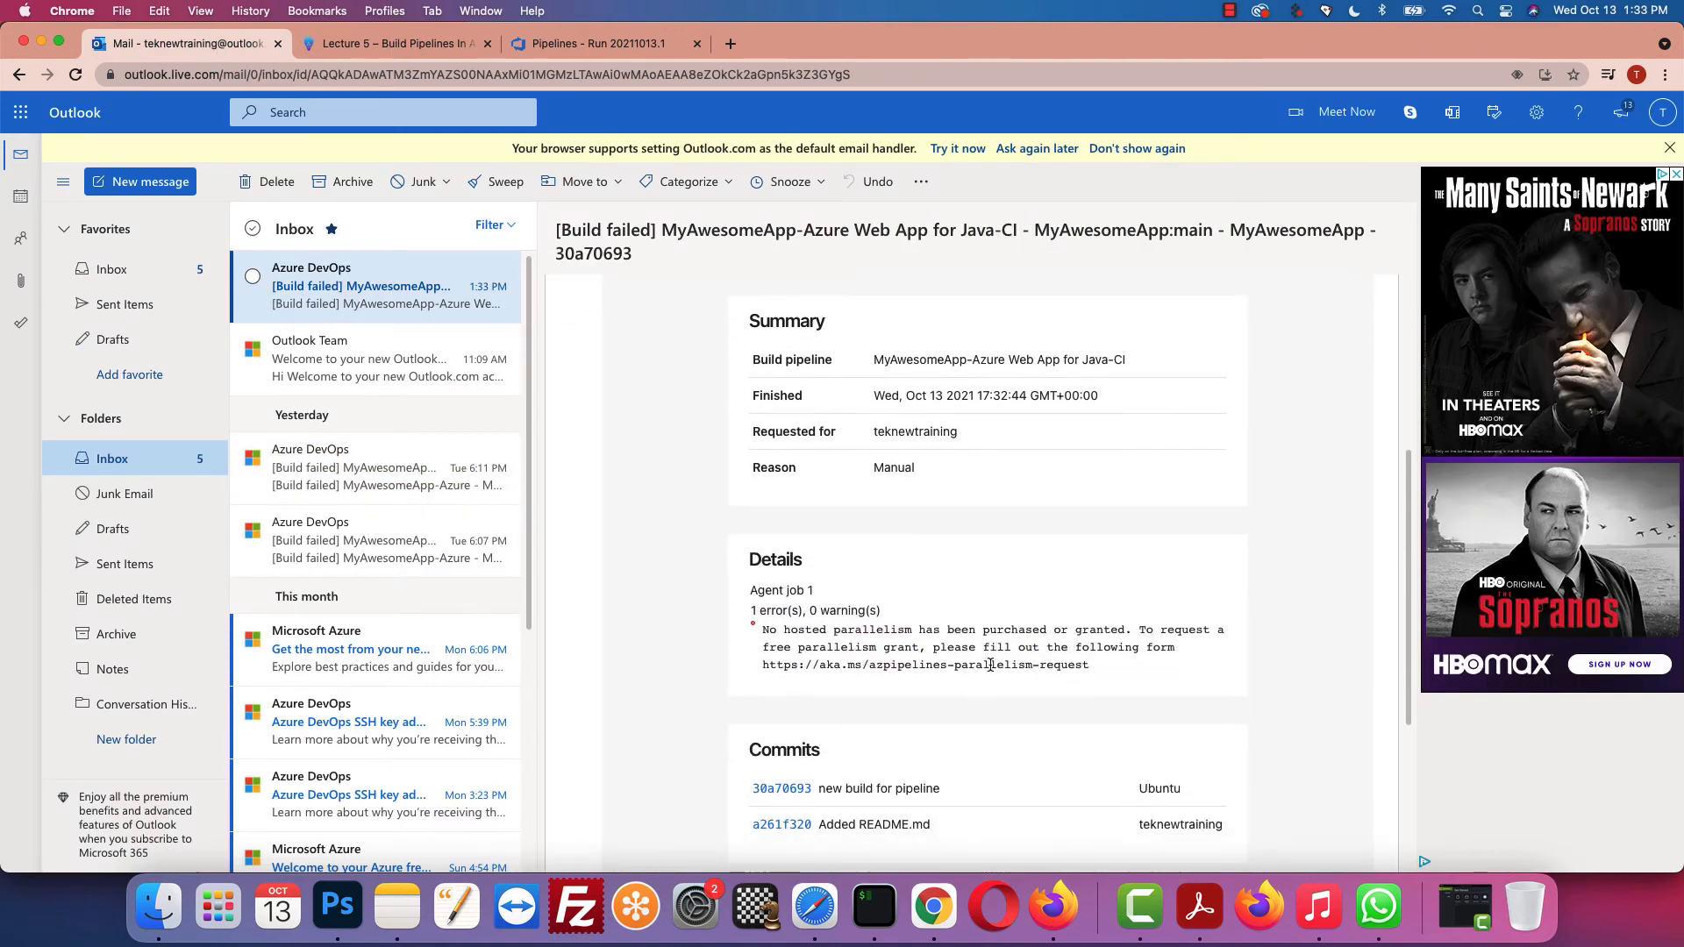
pyautogui.moveTo(1092, 667); pyautogui.dragTo(800, 668)
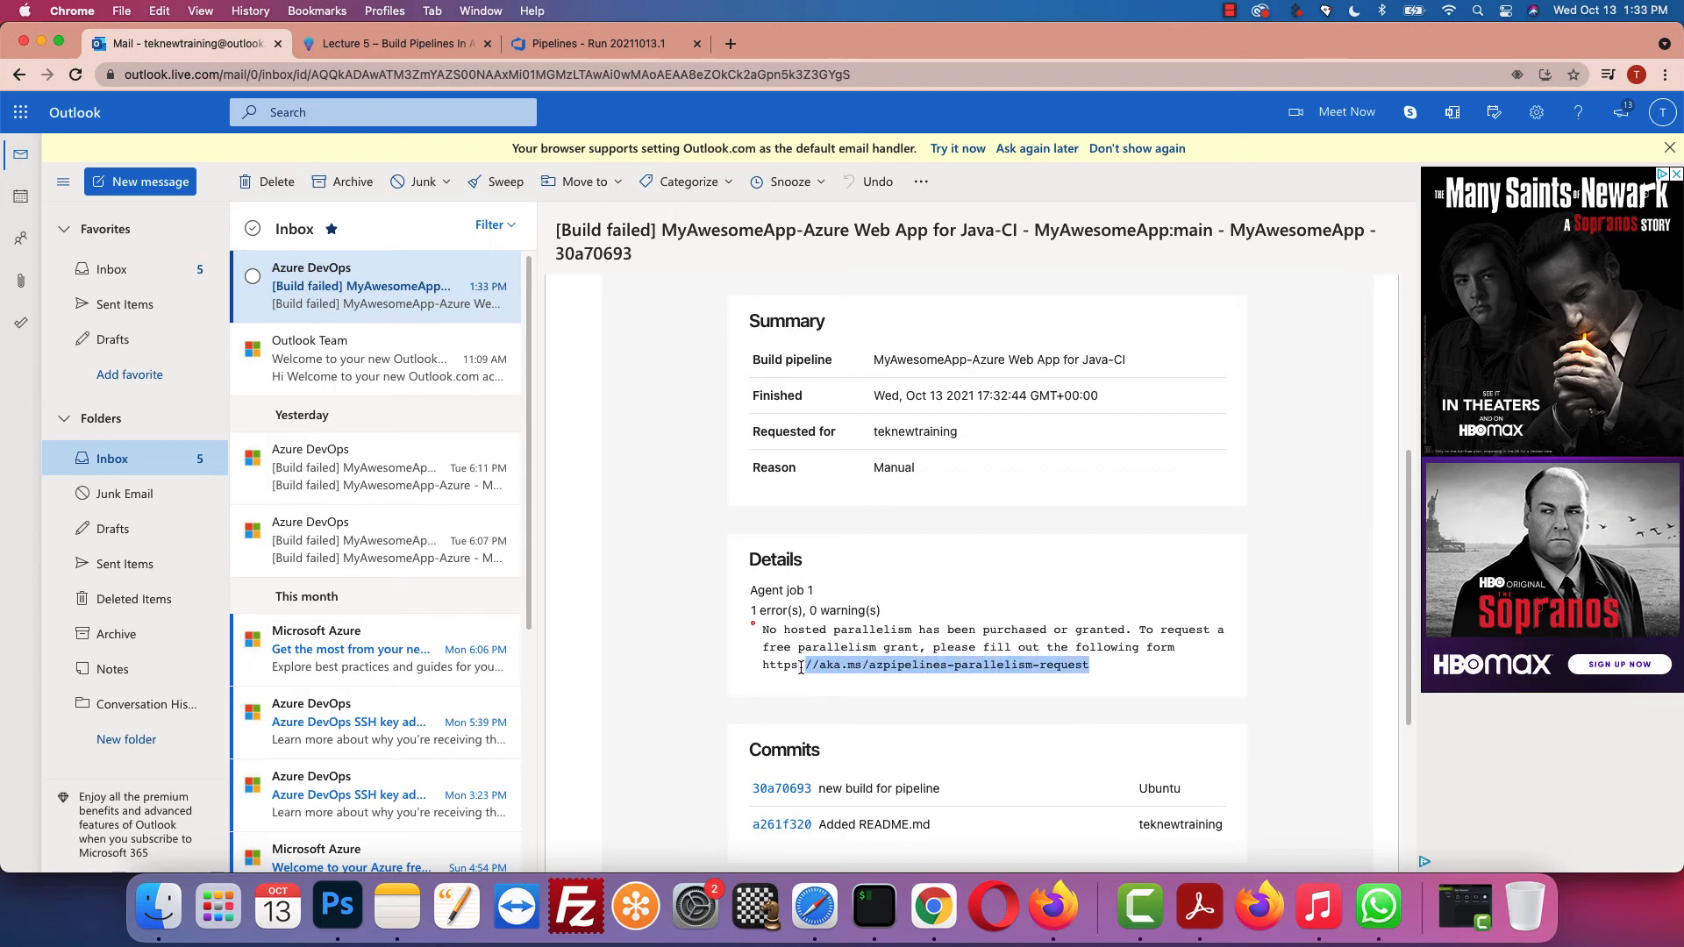
pyautogui.click(862, 682)
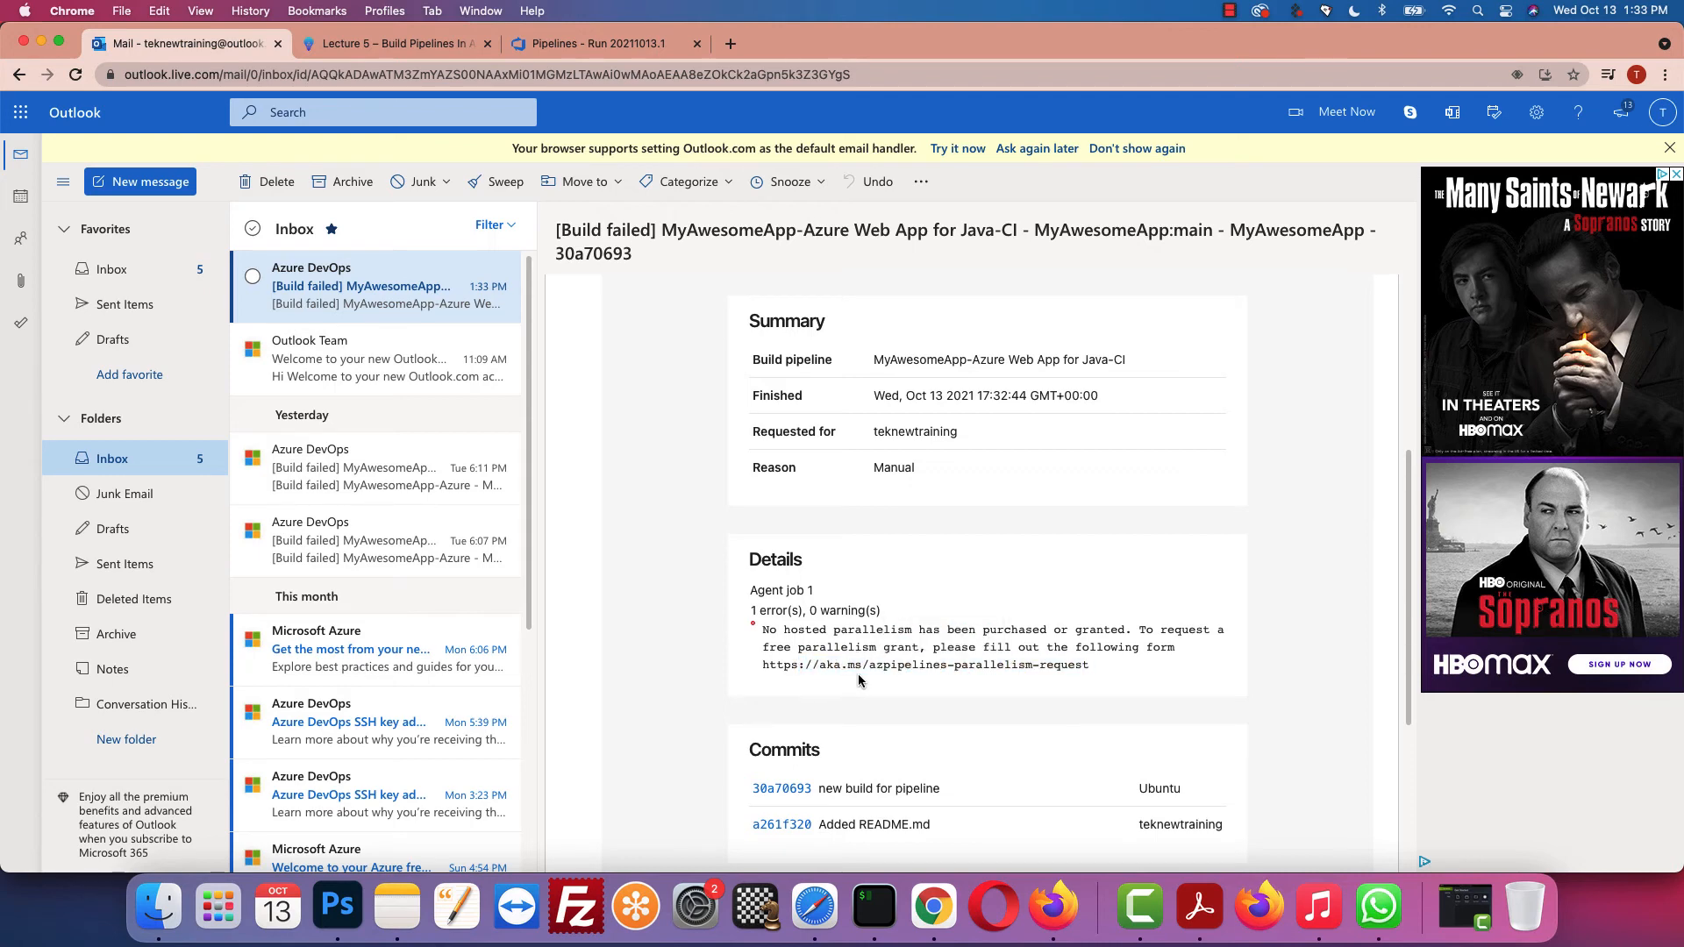
pyautogui.click(545, 48)
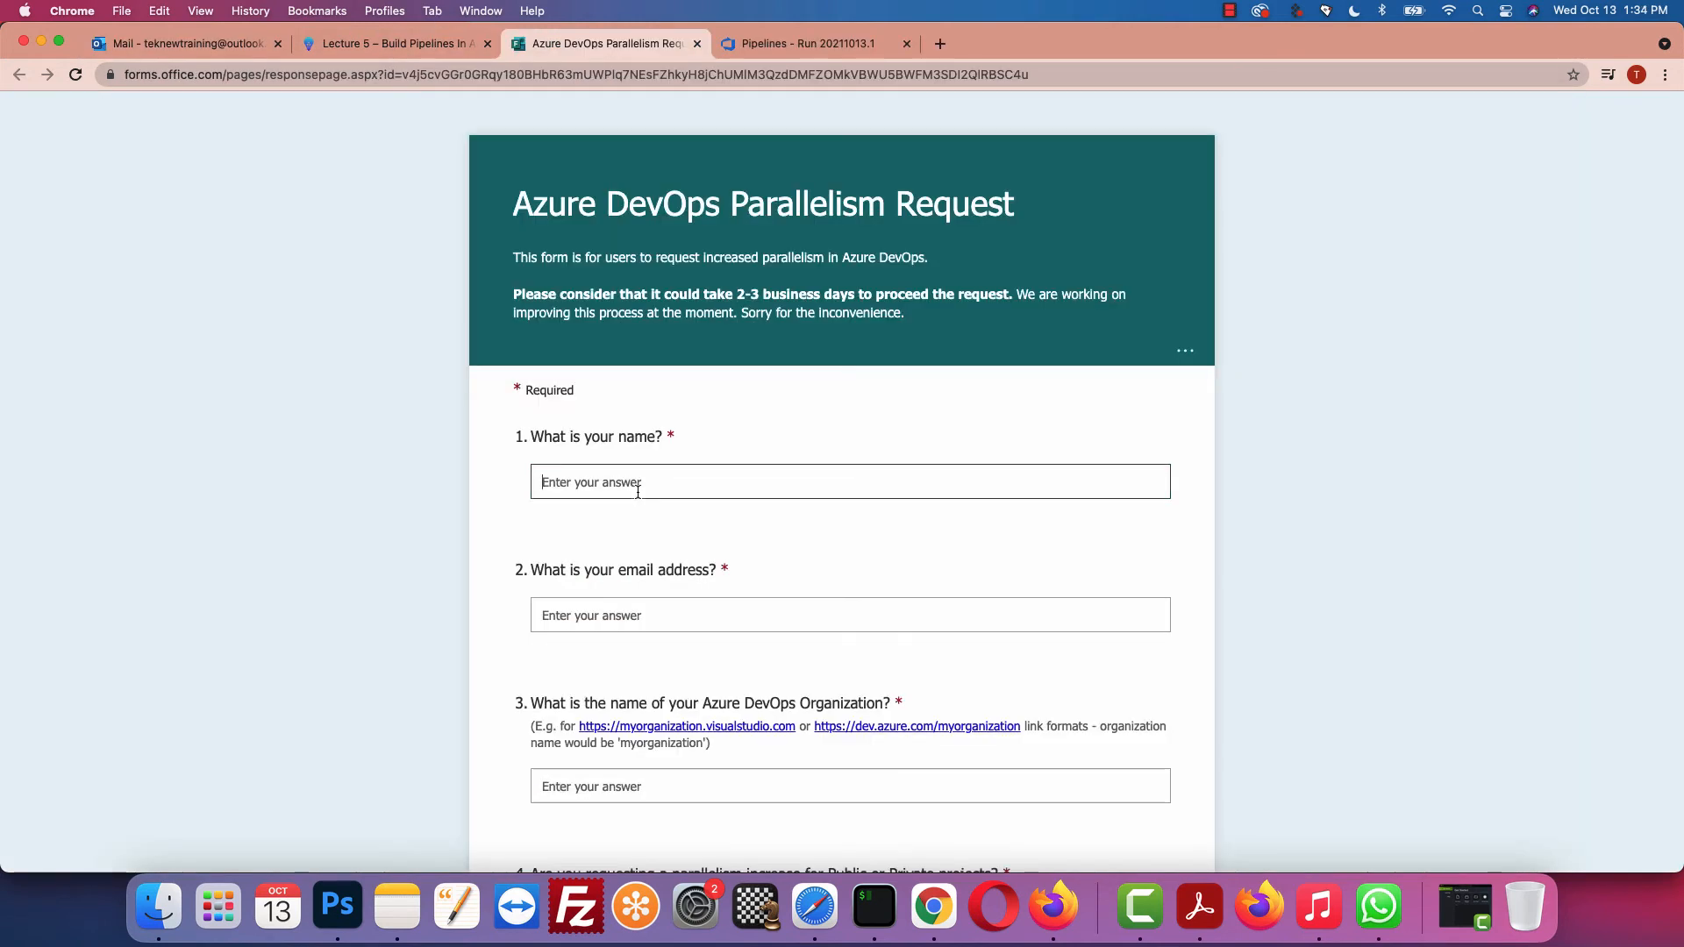
# Step: Fill in the requester's name and e-mail address on the Parallelism Request form
pyautogui.write('Coach Aj')
pyautogui.scroll(-2, 731, 475)
pyautogui.click(699, 498)
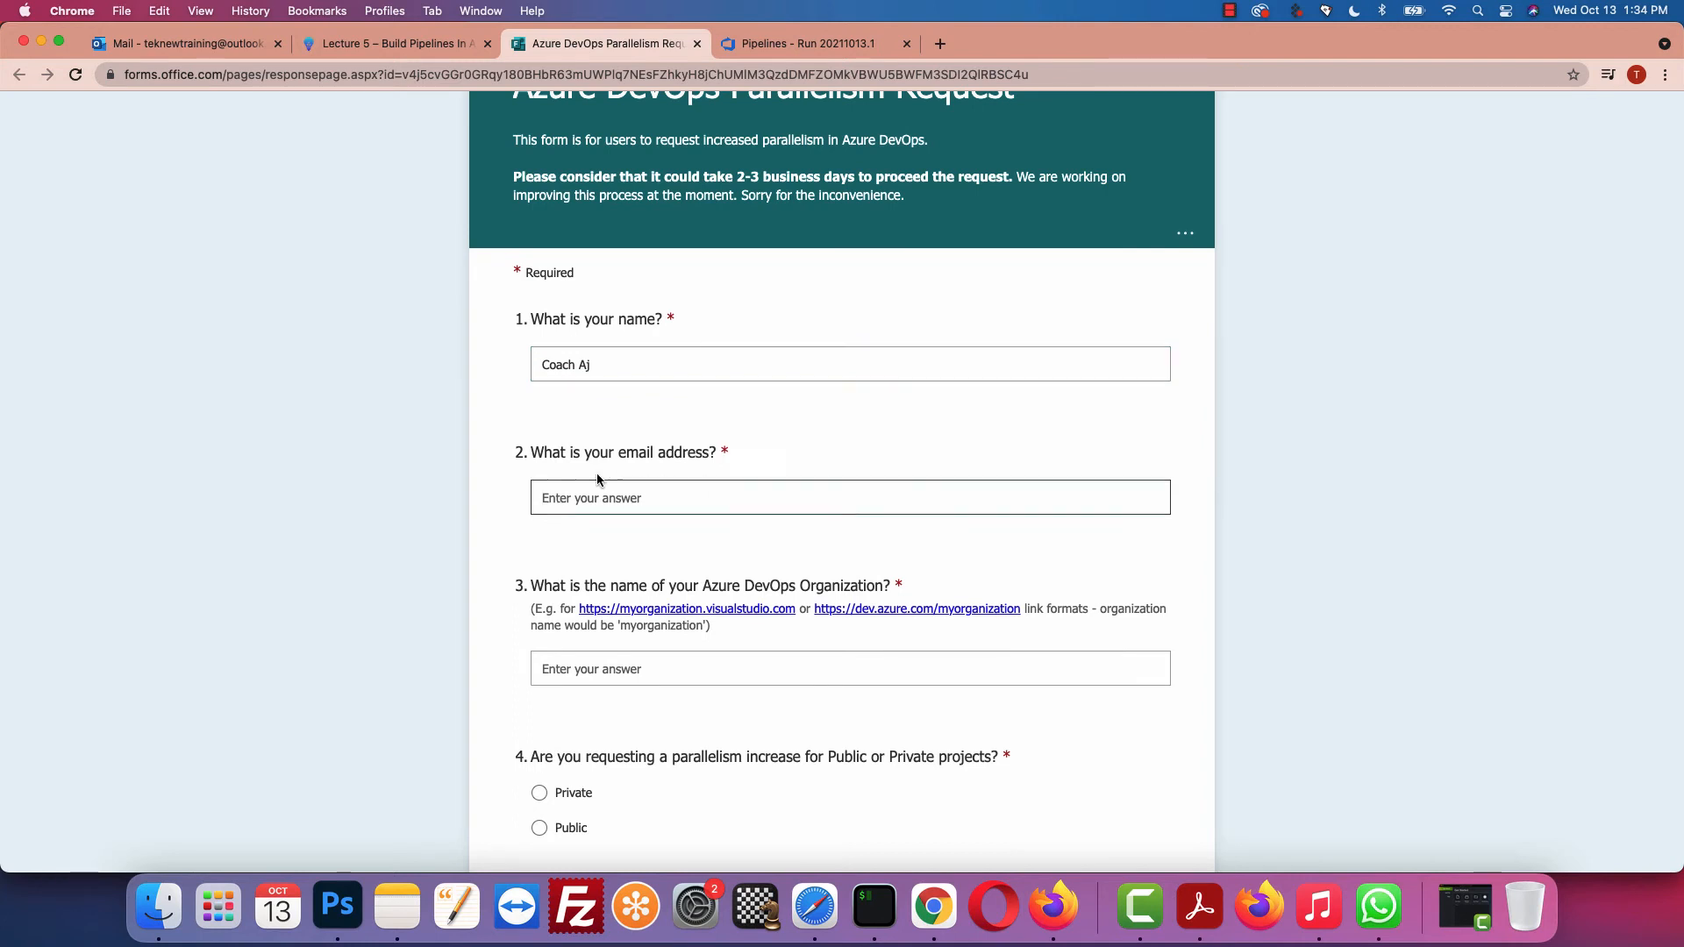
pyautogui.scroll(-3, 712, 552)
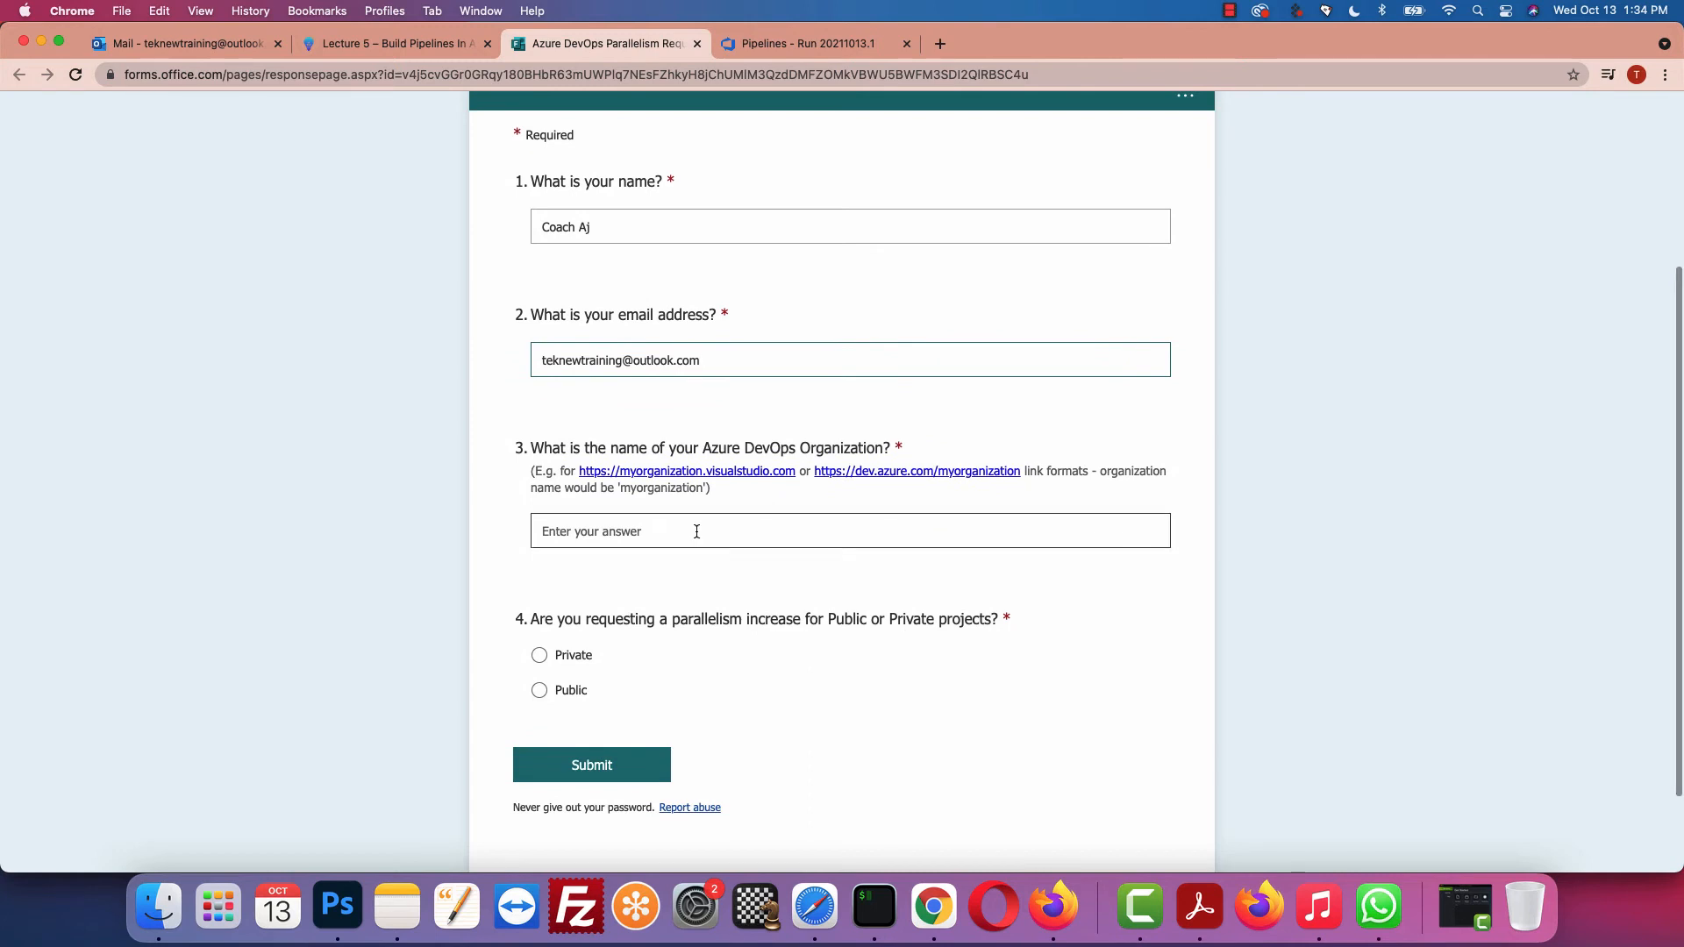
# Step: Copy the organization's dev.azure.com URL from the run page and paste it into question 3
pyautogui.click(811, 45)
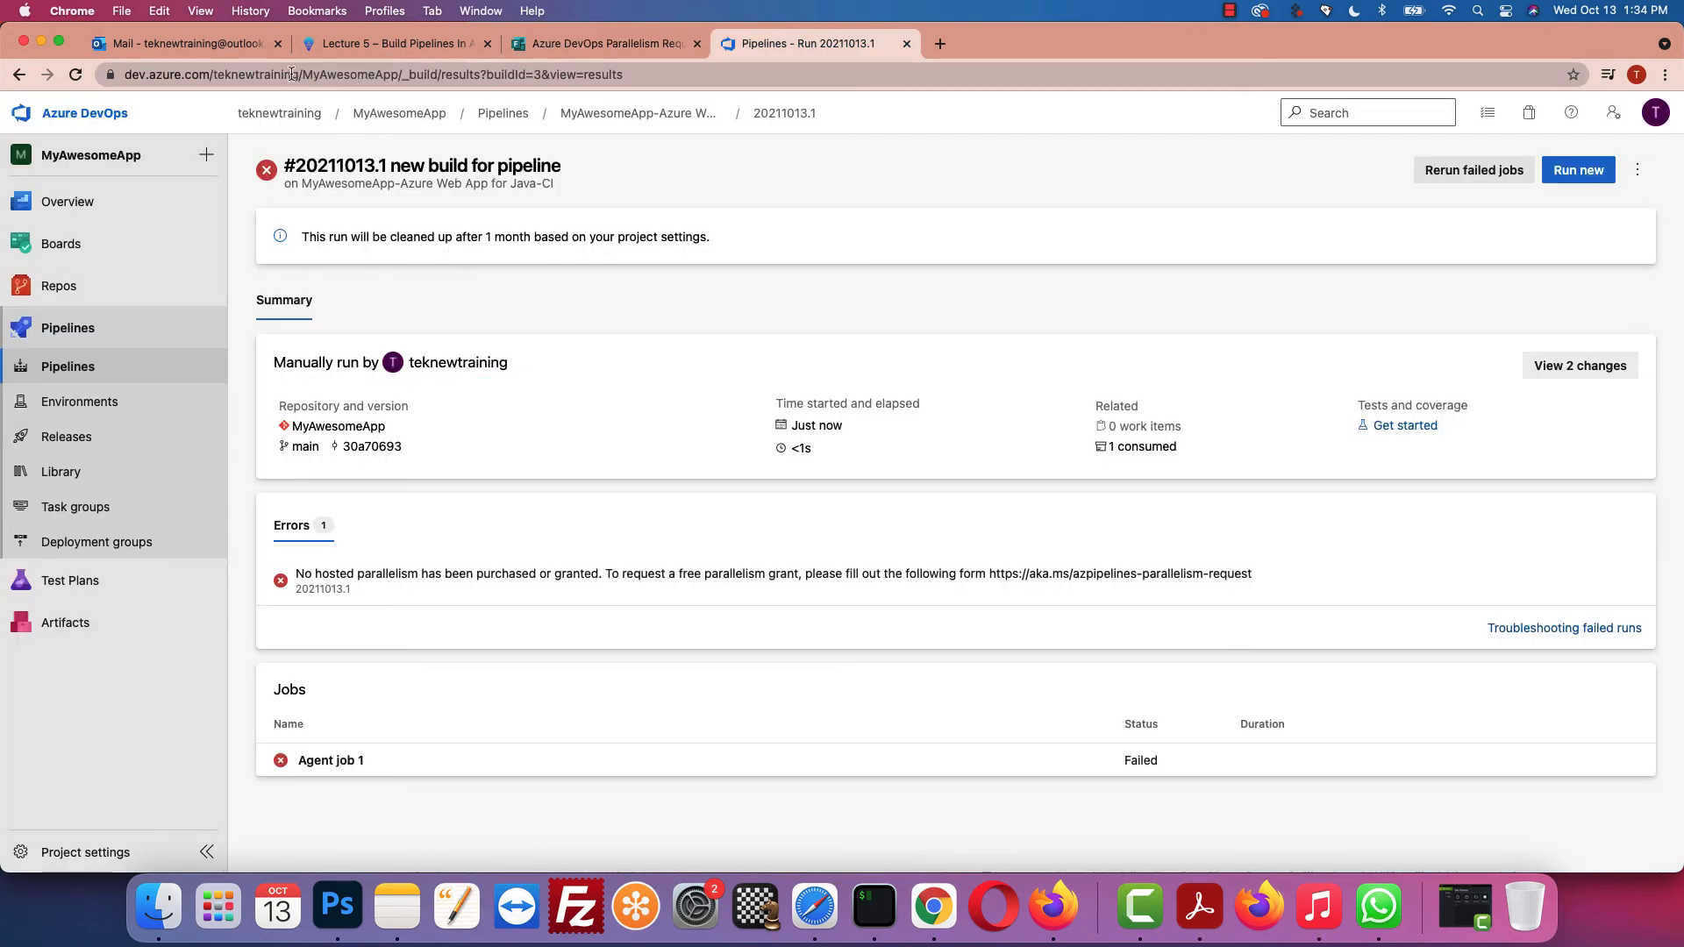
pyautogui.moveTo(303, 74); pyautogui.dragTo(106, 77)
pyautogui.press('super+c')
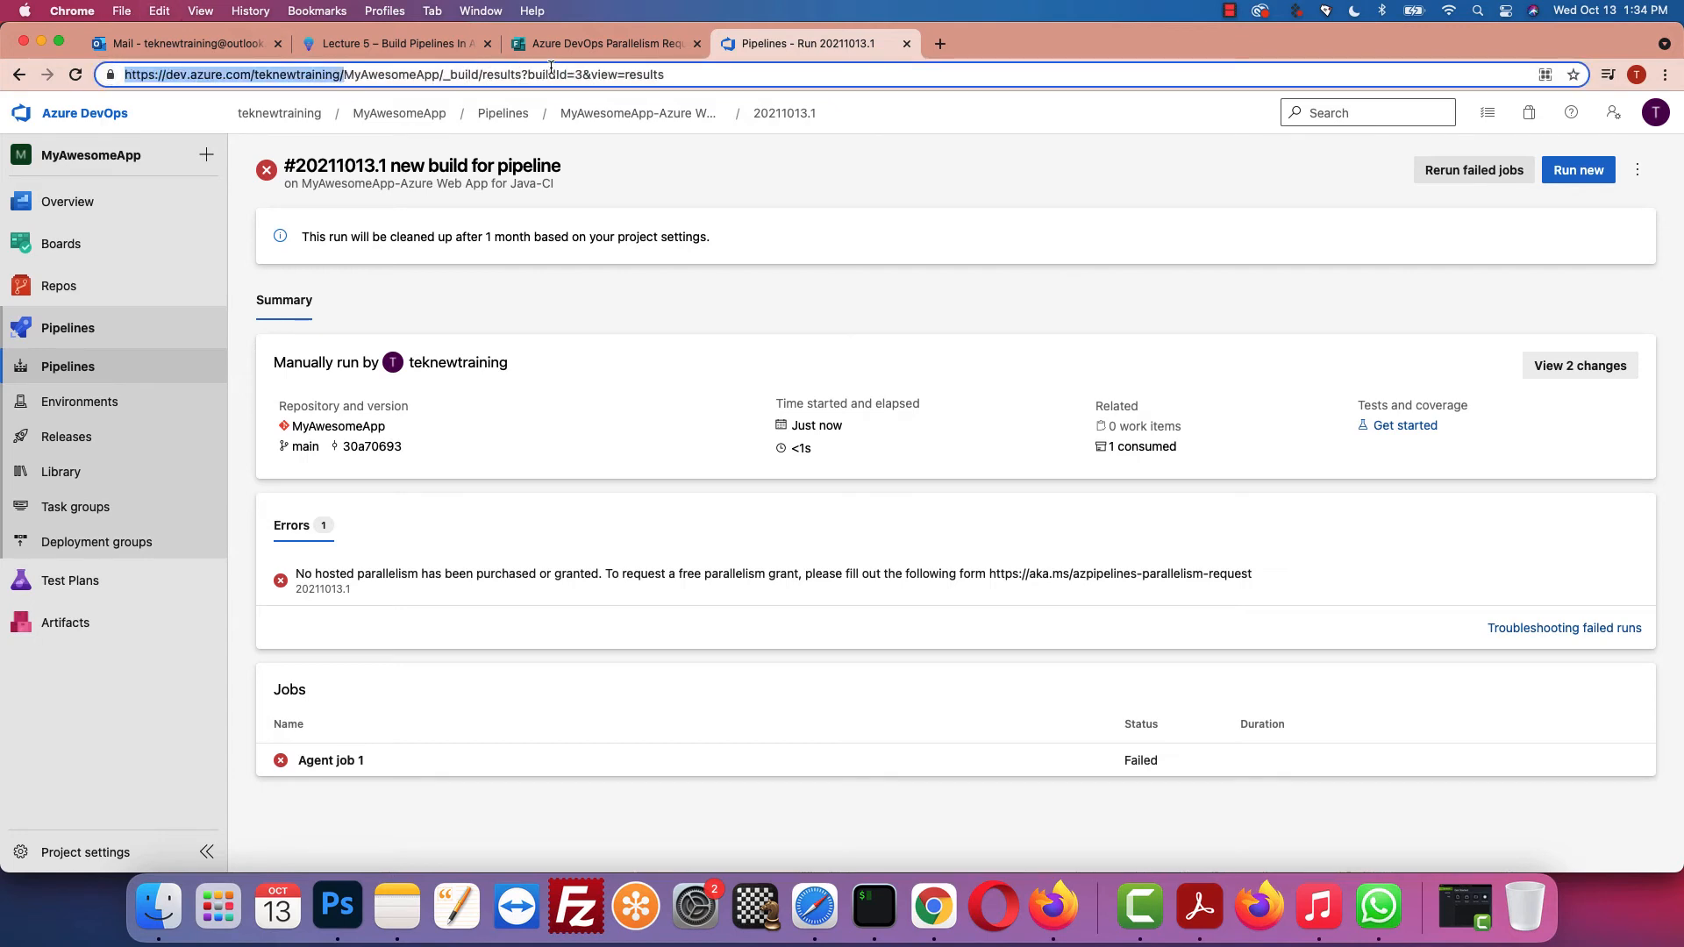
pyautogui.click(570, 45)
pyautogui.click(630, 529)
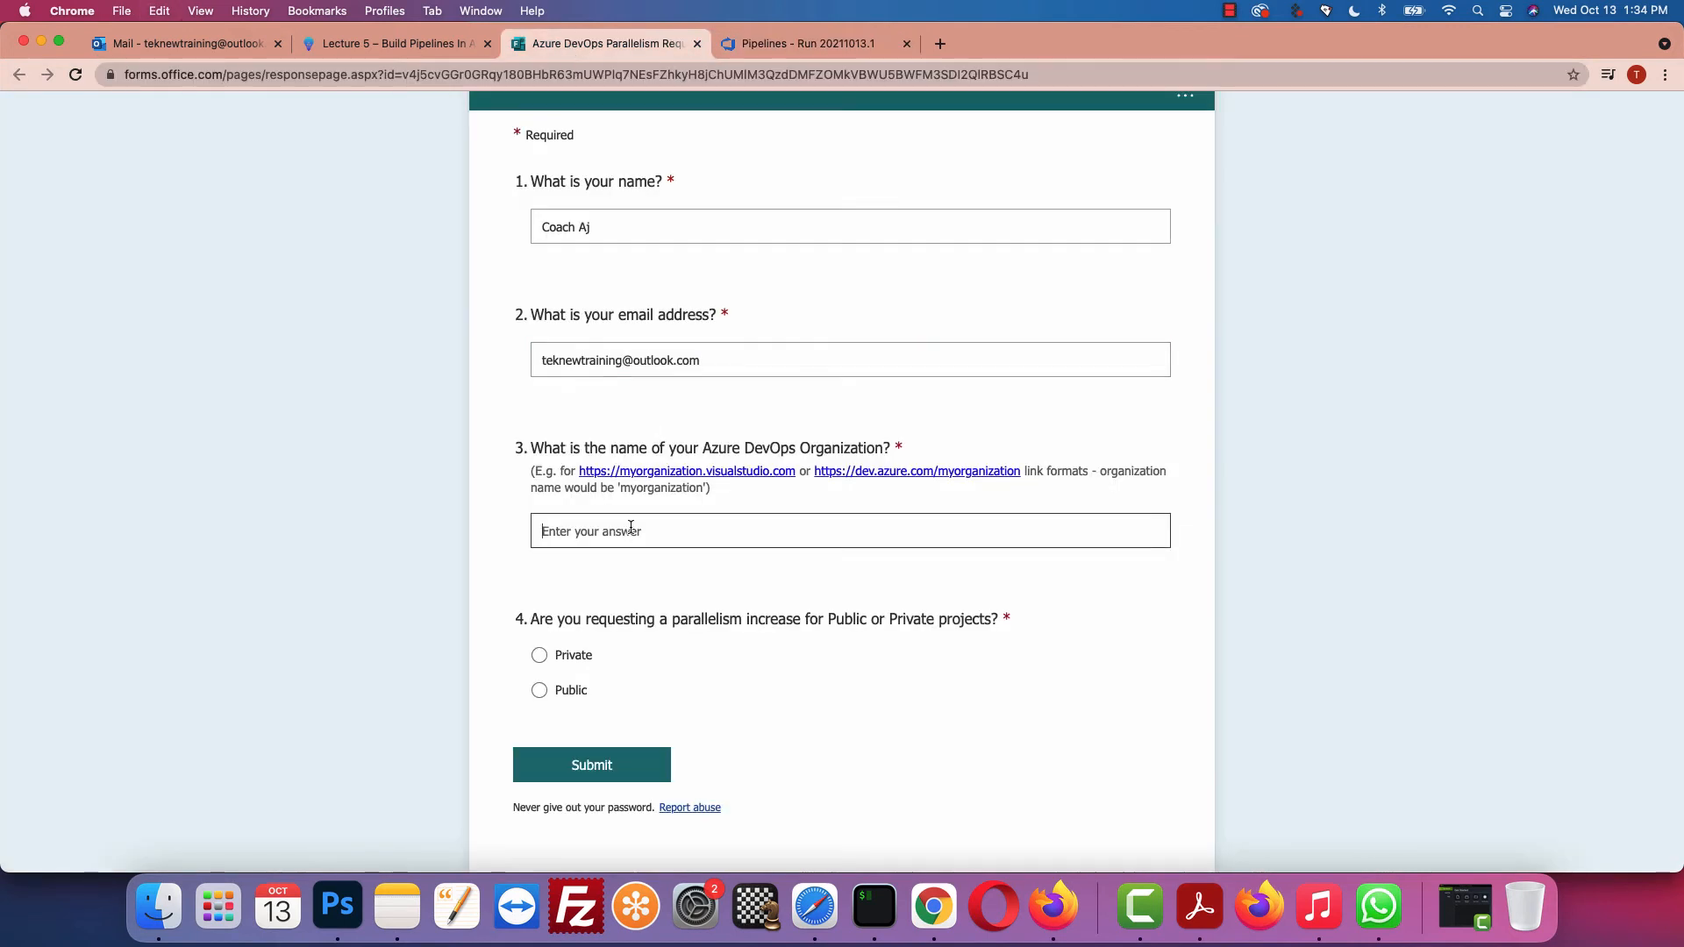
pyautogui.press('super+v')
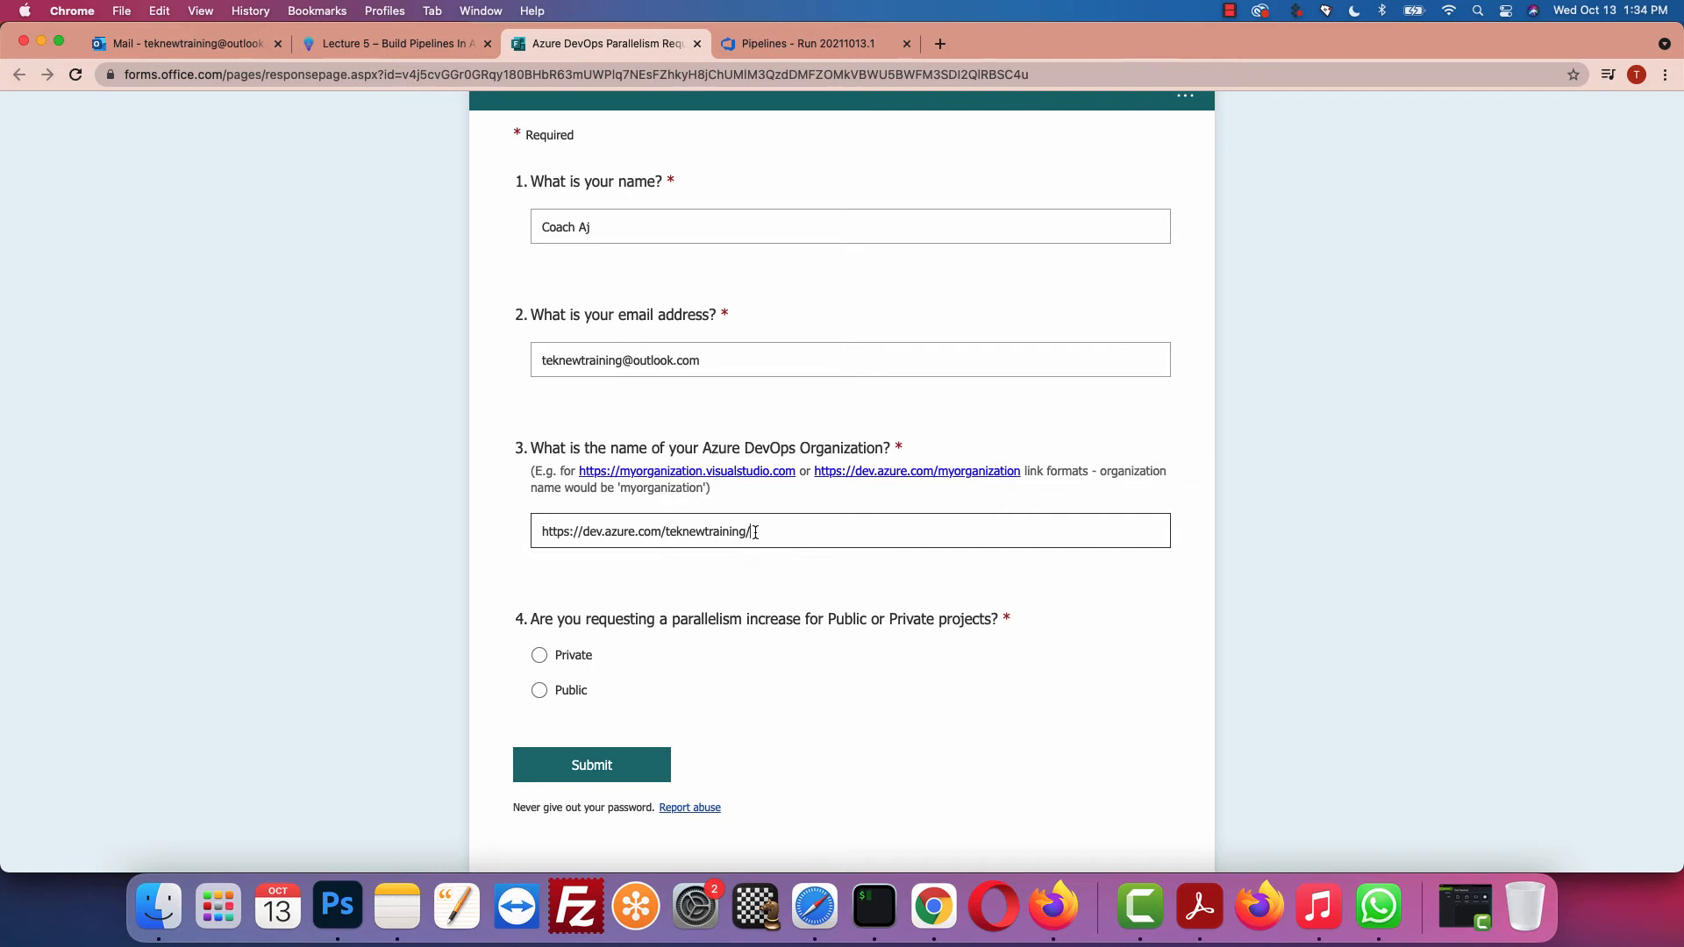
# Step: Mark the request as being for Private projects and return to the failed run page
pyautogui.scroll(-3, 676, 570)
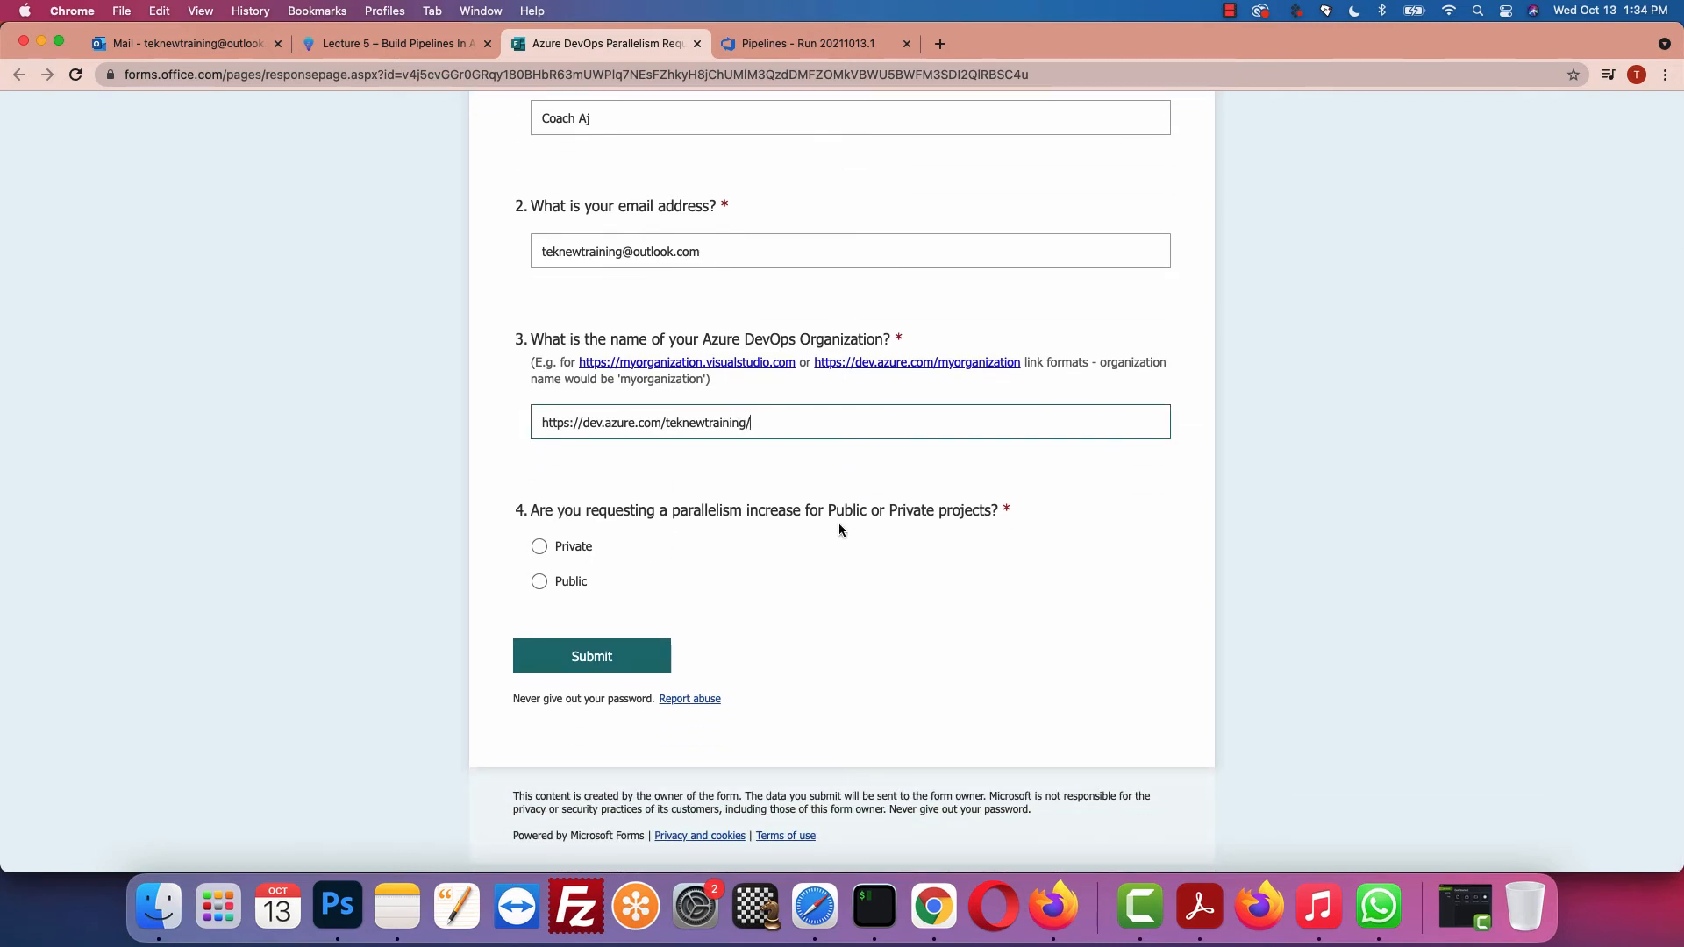
pyautogui.click(541, 547)
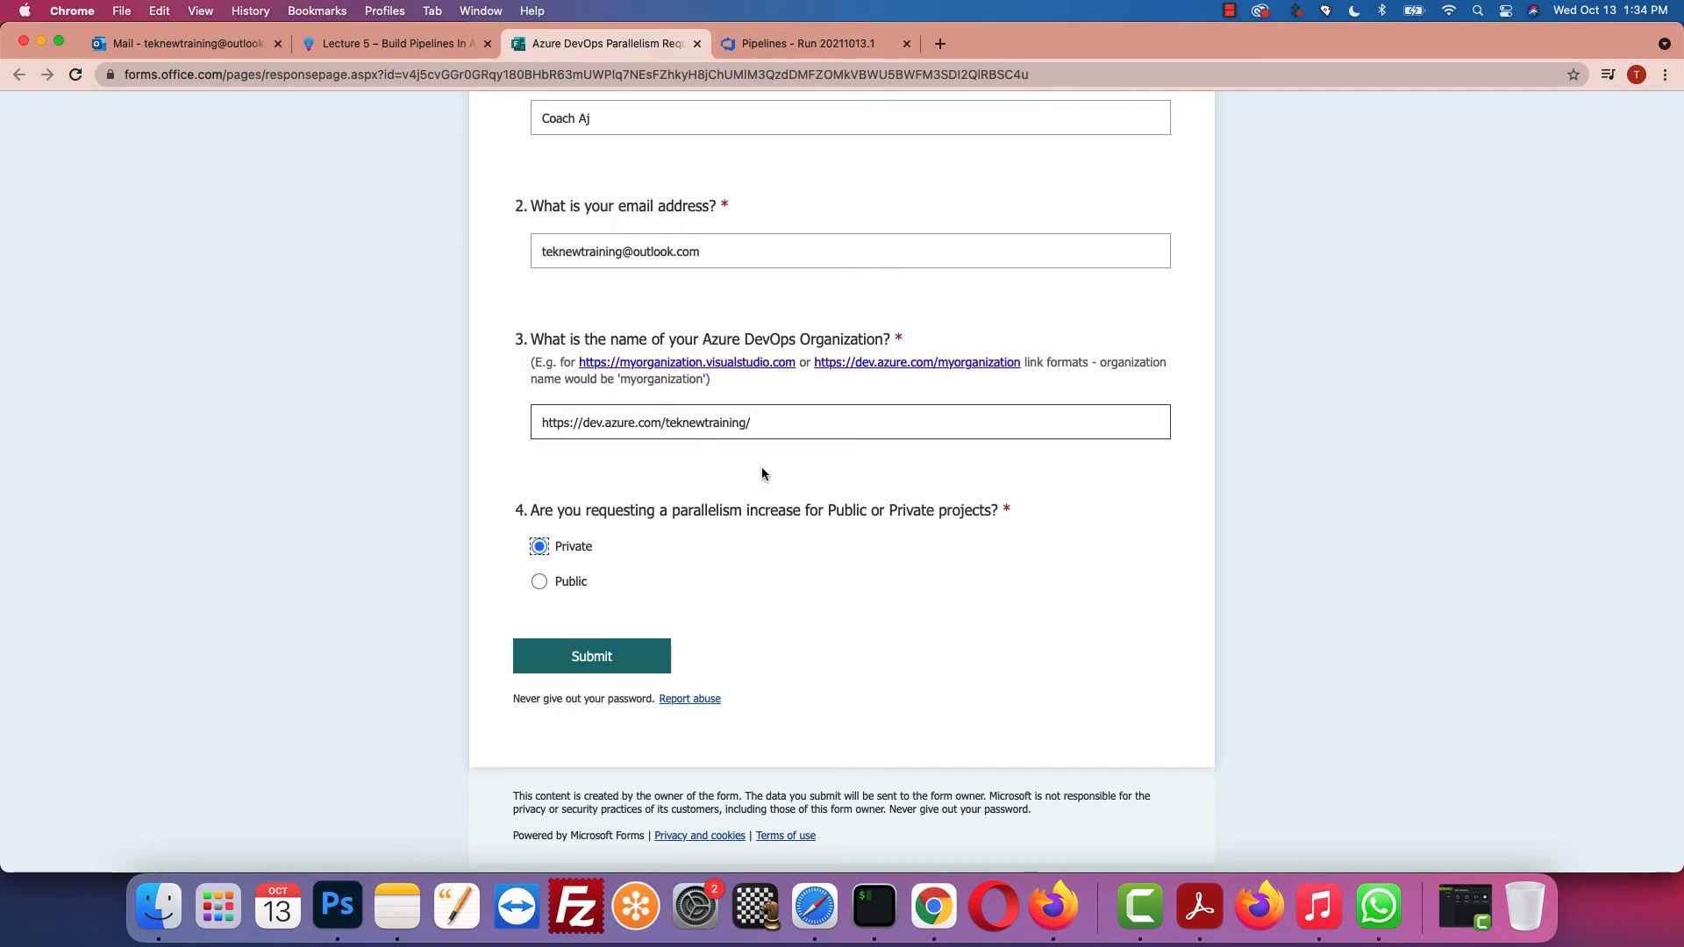
pyautogui.scroll(5, 759, 556)
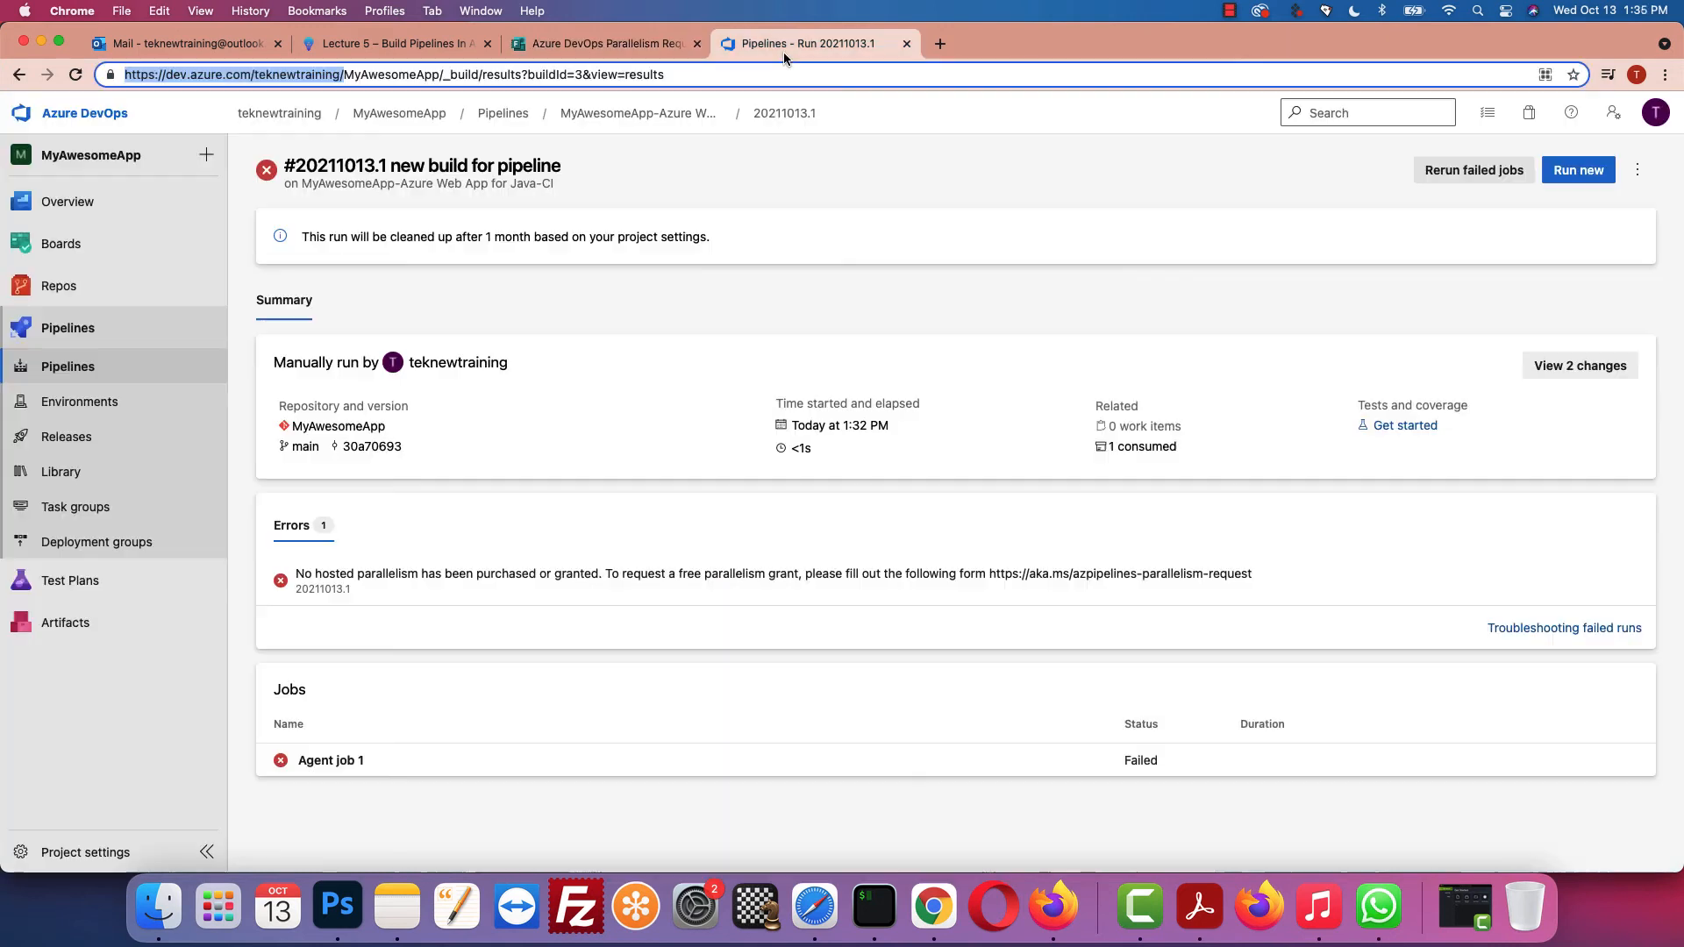
pyautogui.click(798, 43)
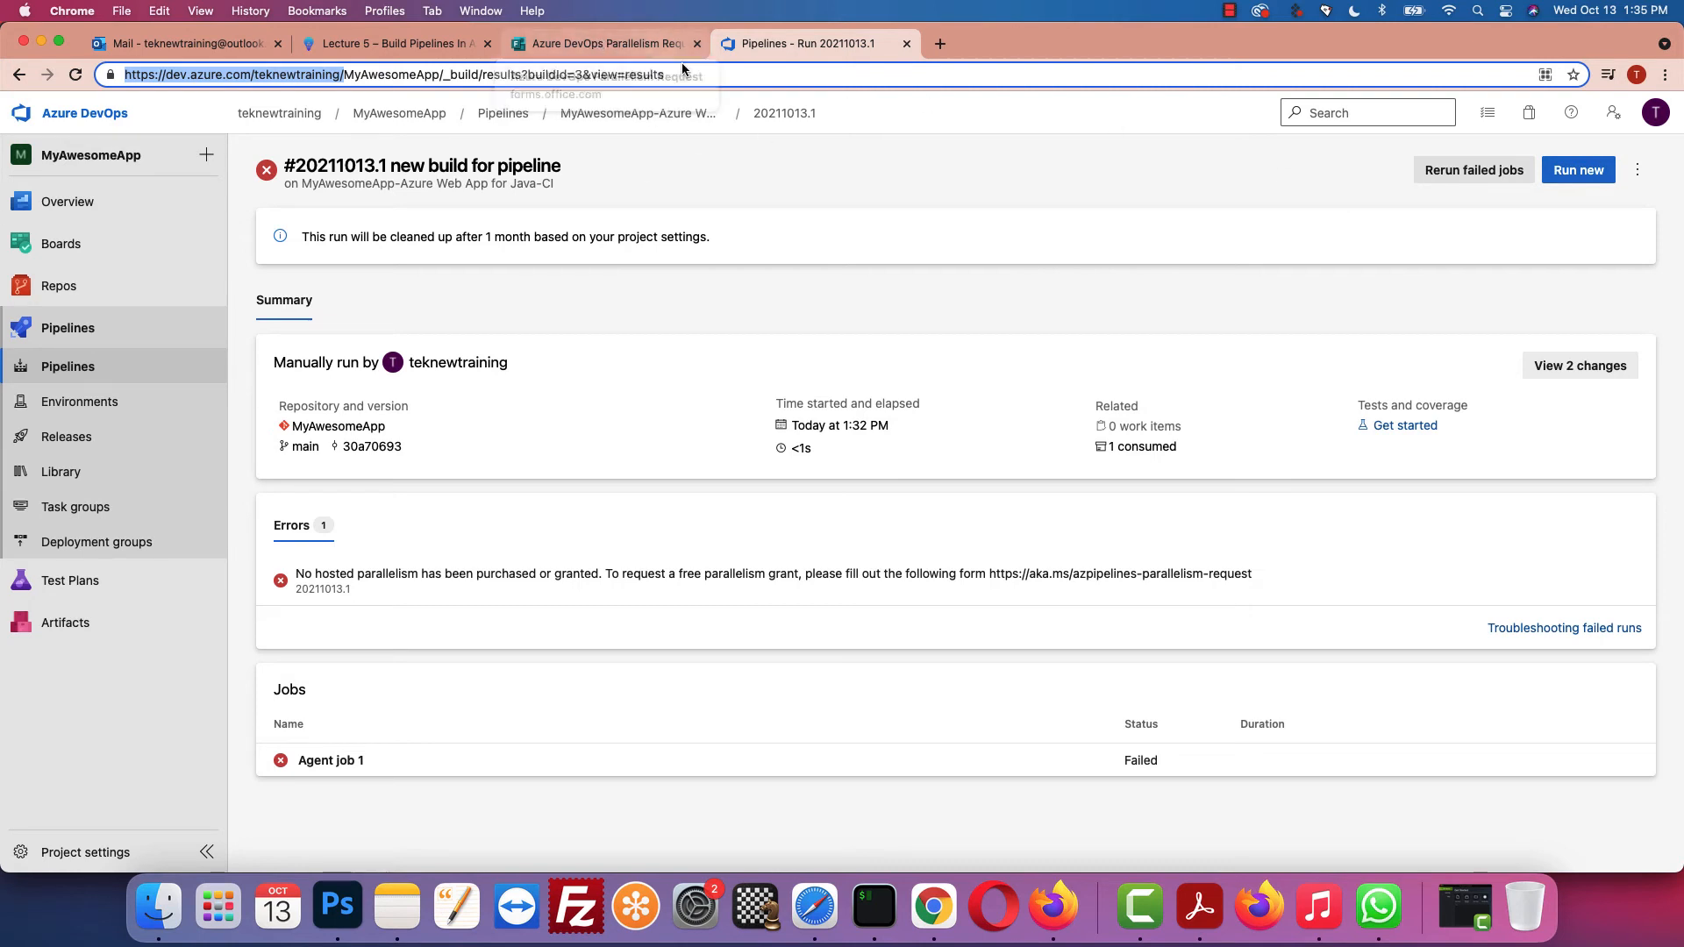
pyautogui.click(665, 44)
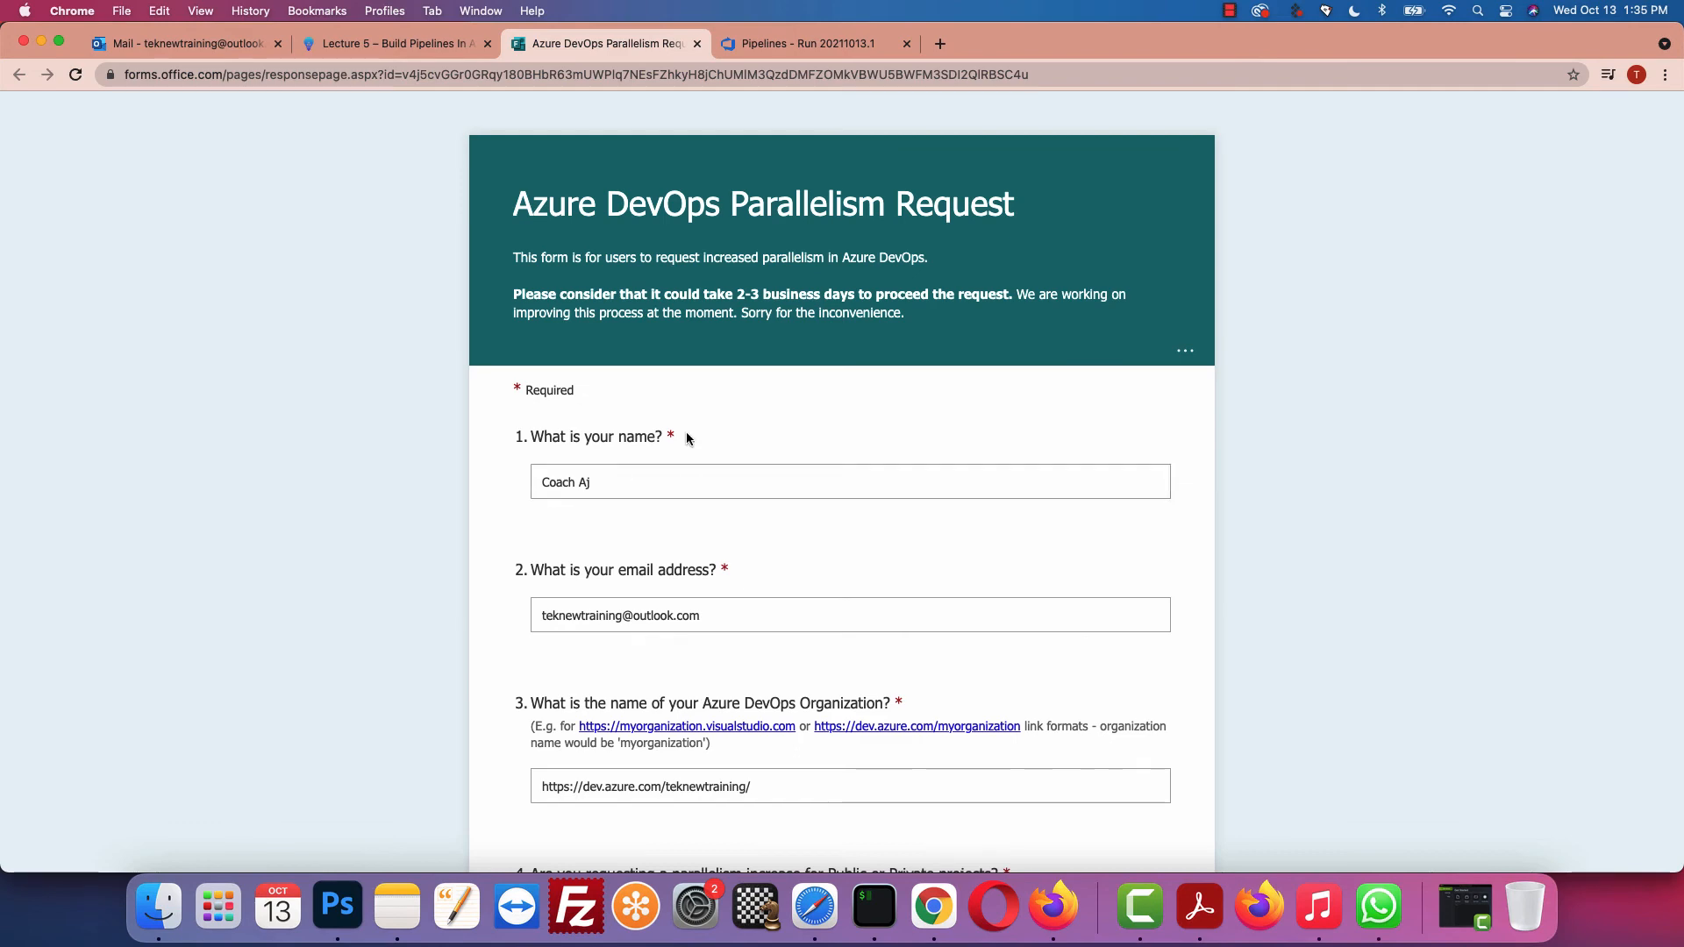
pyautogui.click(789, 41)
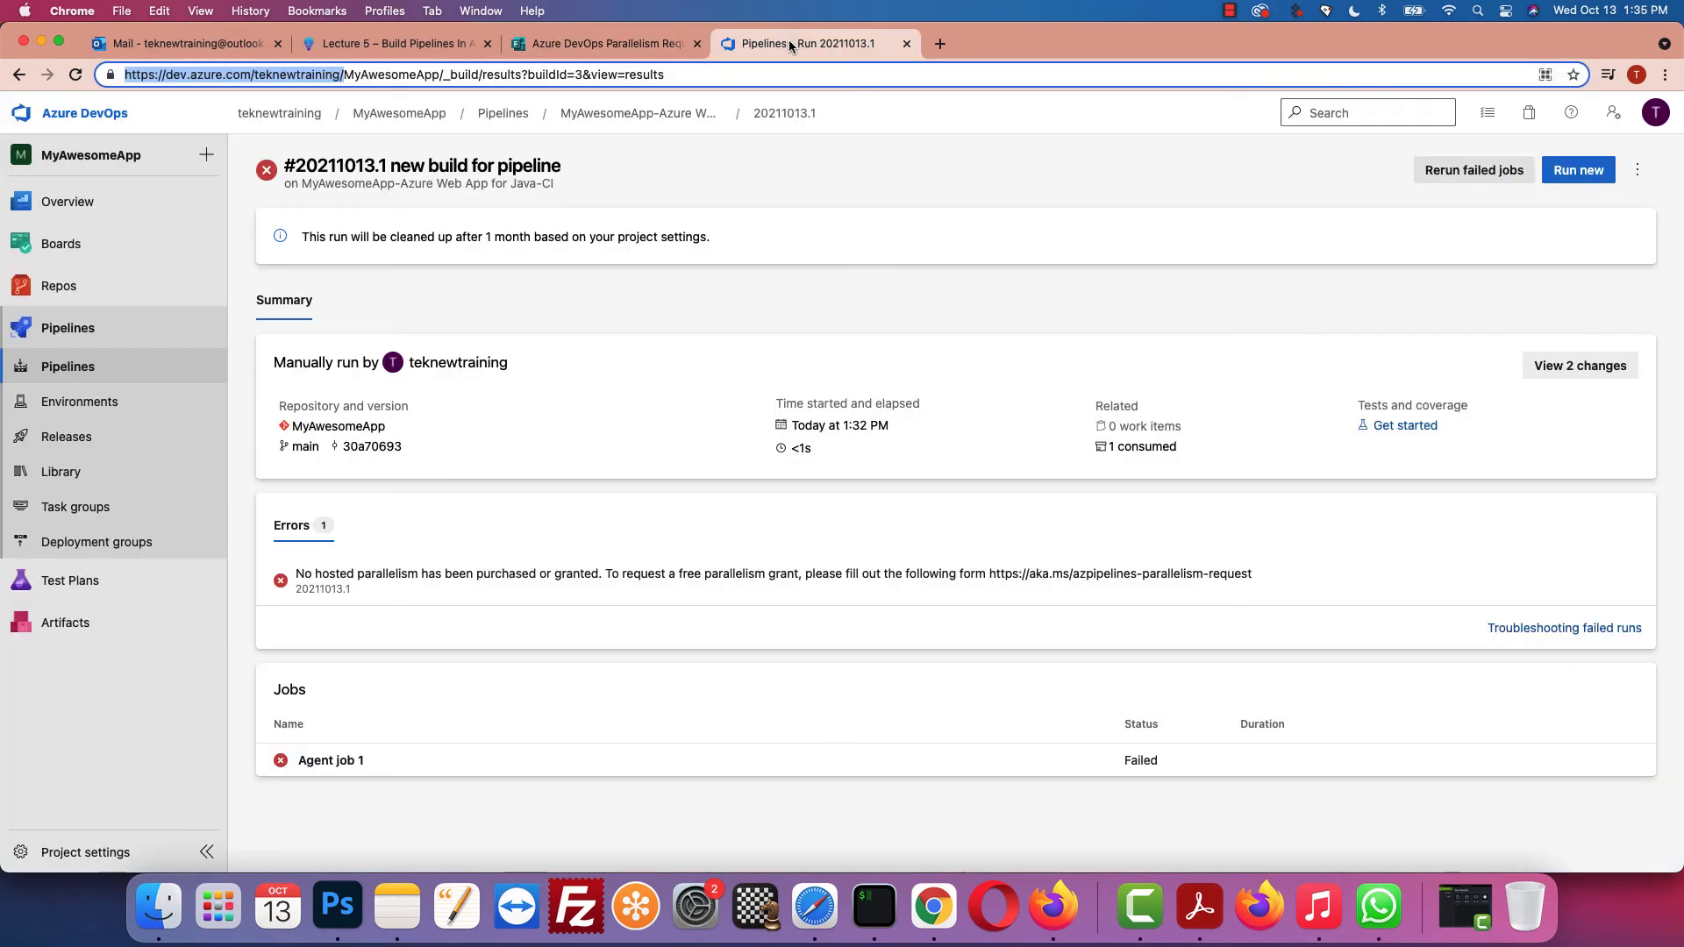
# Step: Open the MyAwesomeApp project card on the teknewtraining organization's Projects page
pyautogui.click(556, 40)
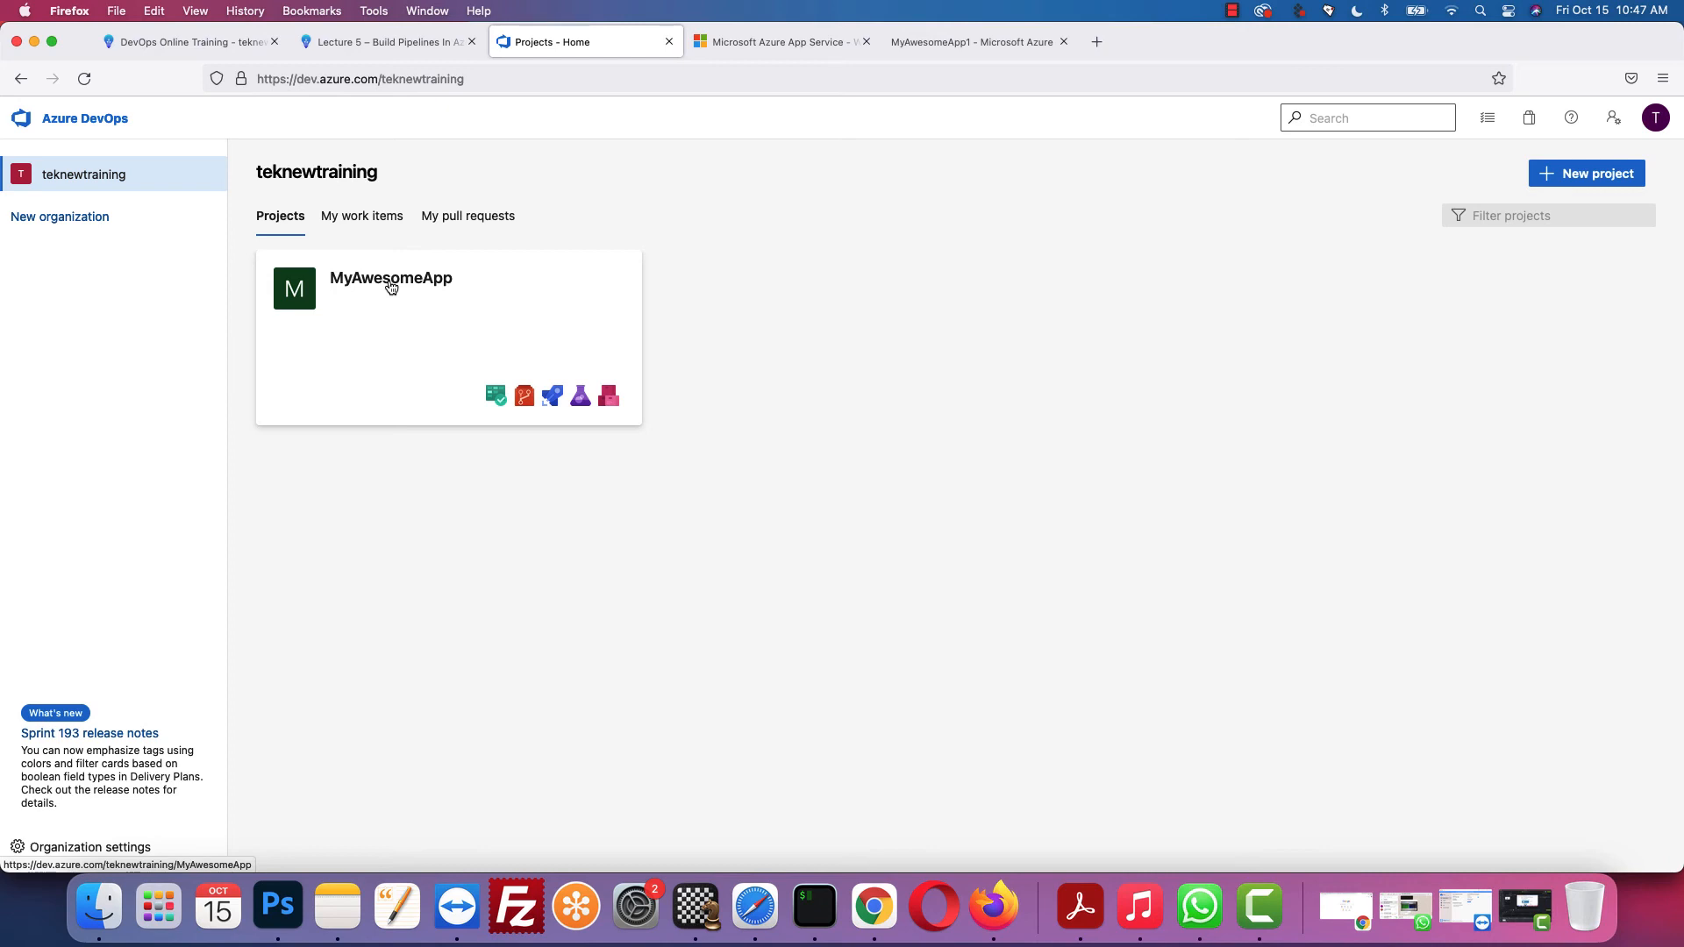
pyautogui.click(391, 279)
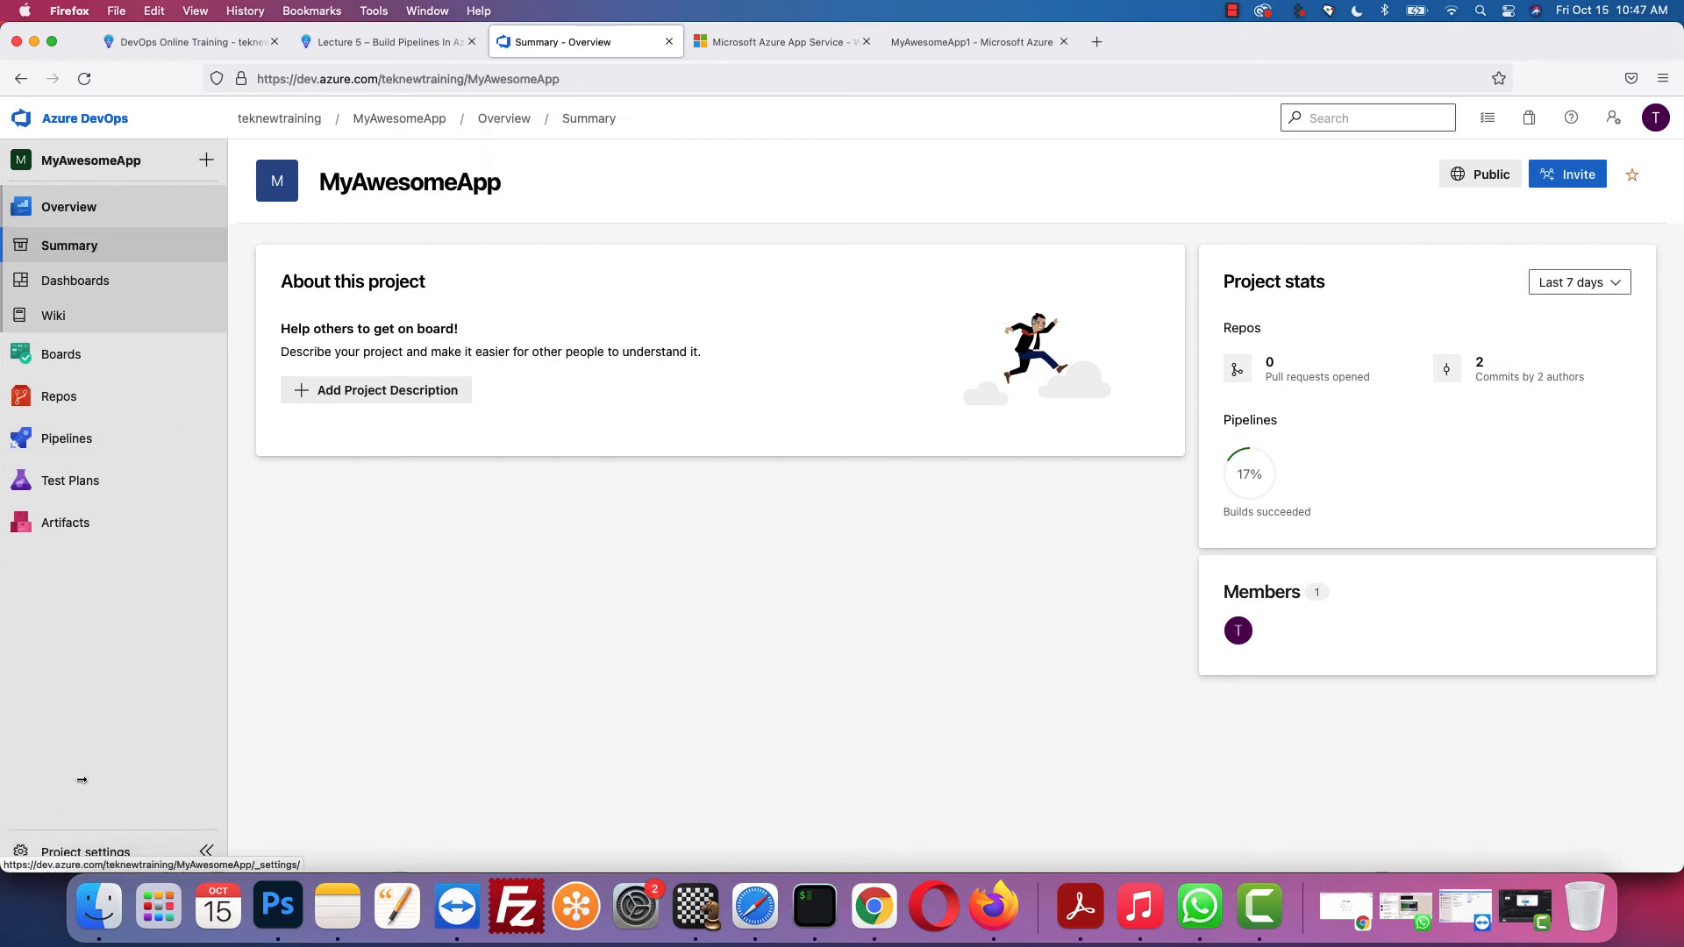
# Step: Save MyAwesomeApp's project visibility as Private, then go to its Pipelines page
pyautogui.click(26, 854)
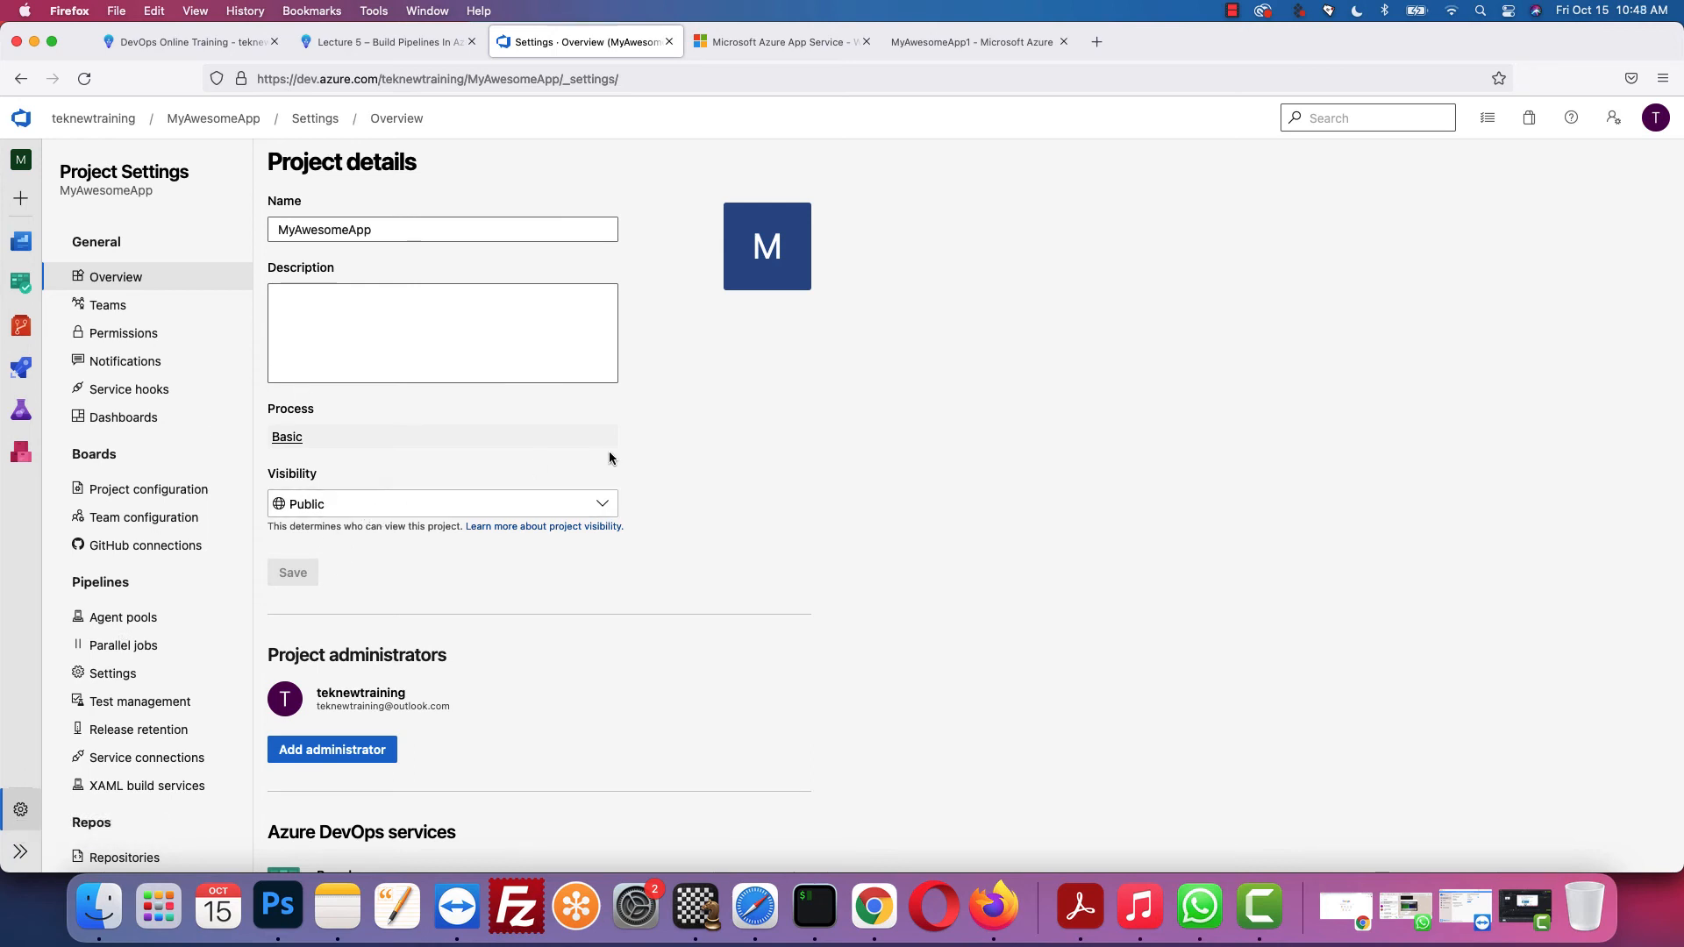
pyautogui.click(606, 506)
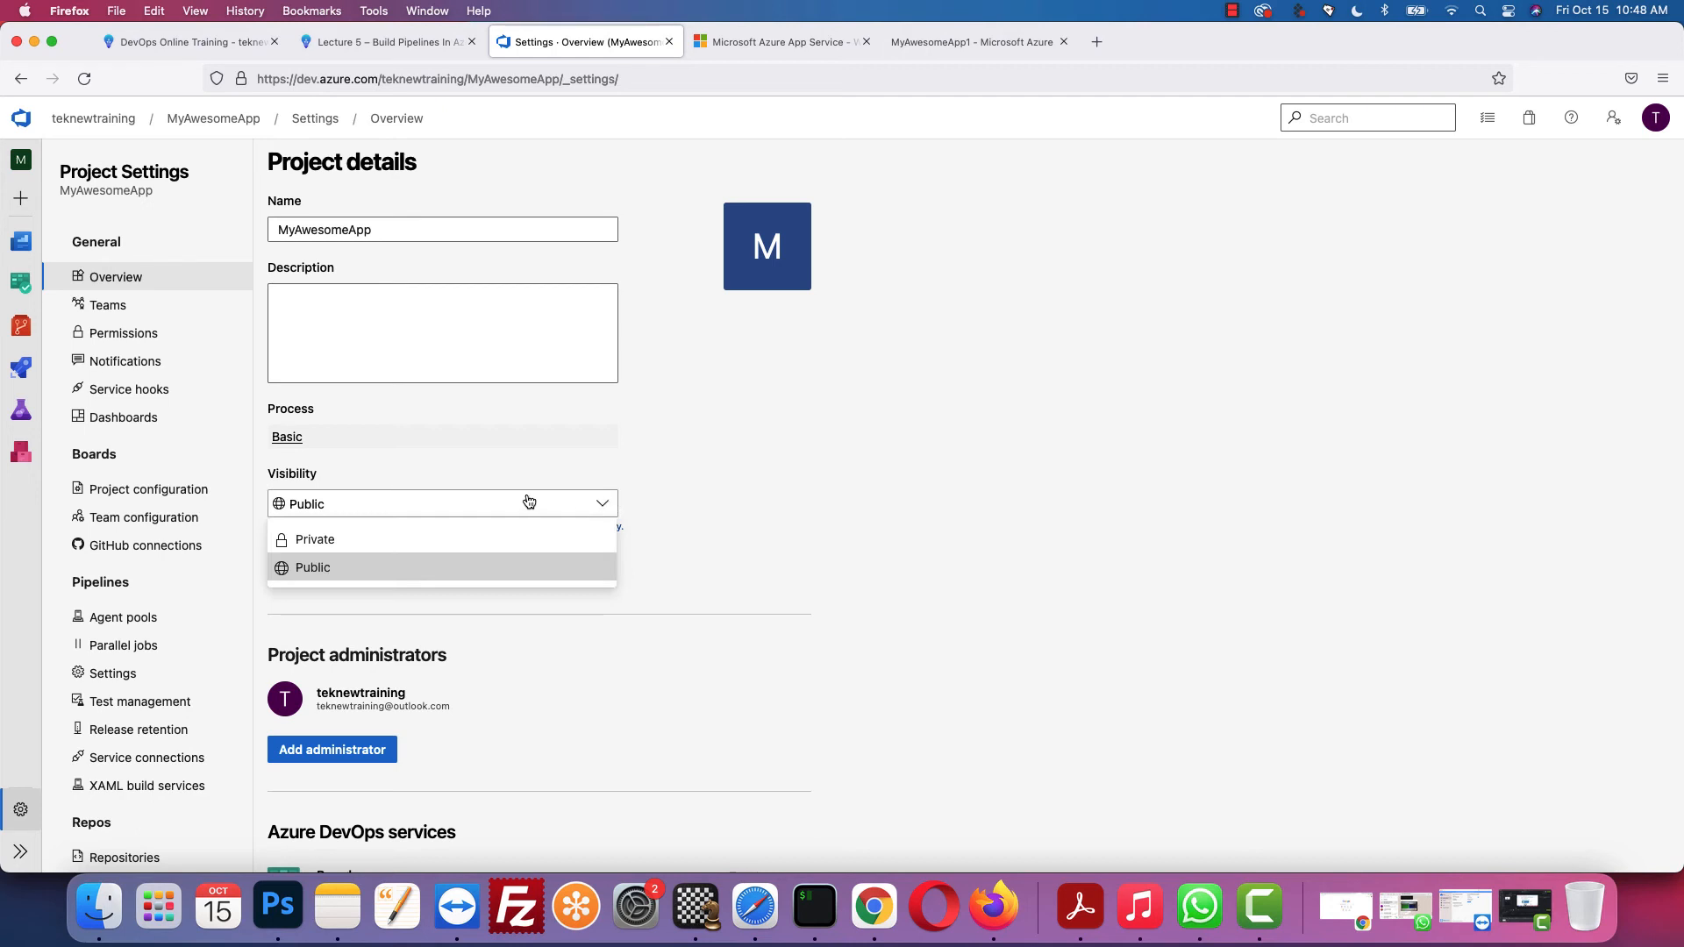
pyautogui.click(374, 538)
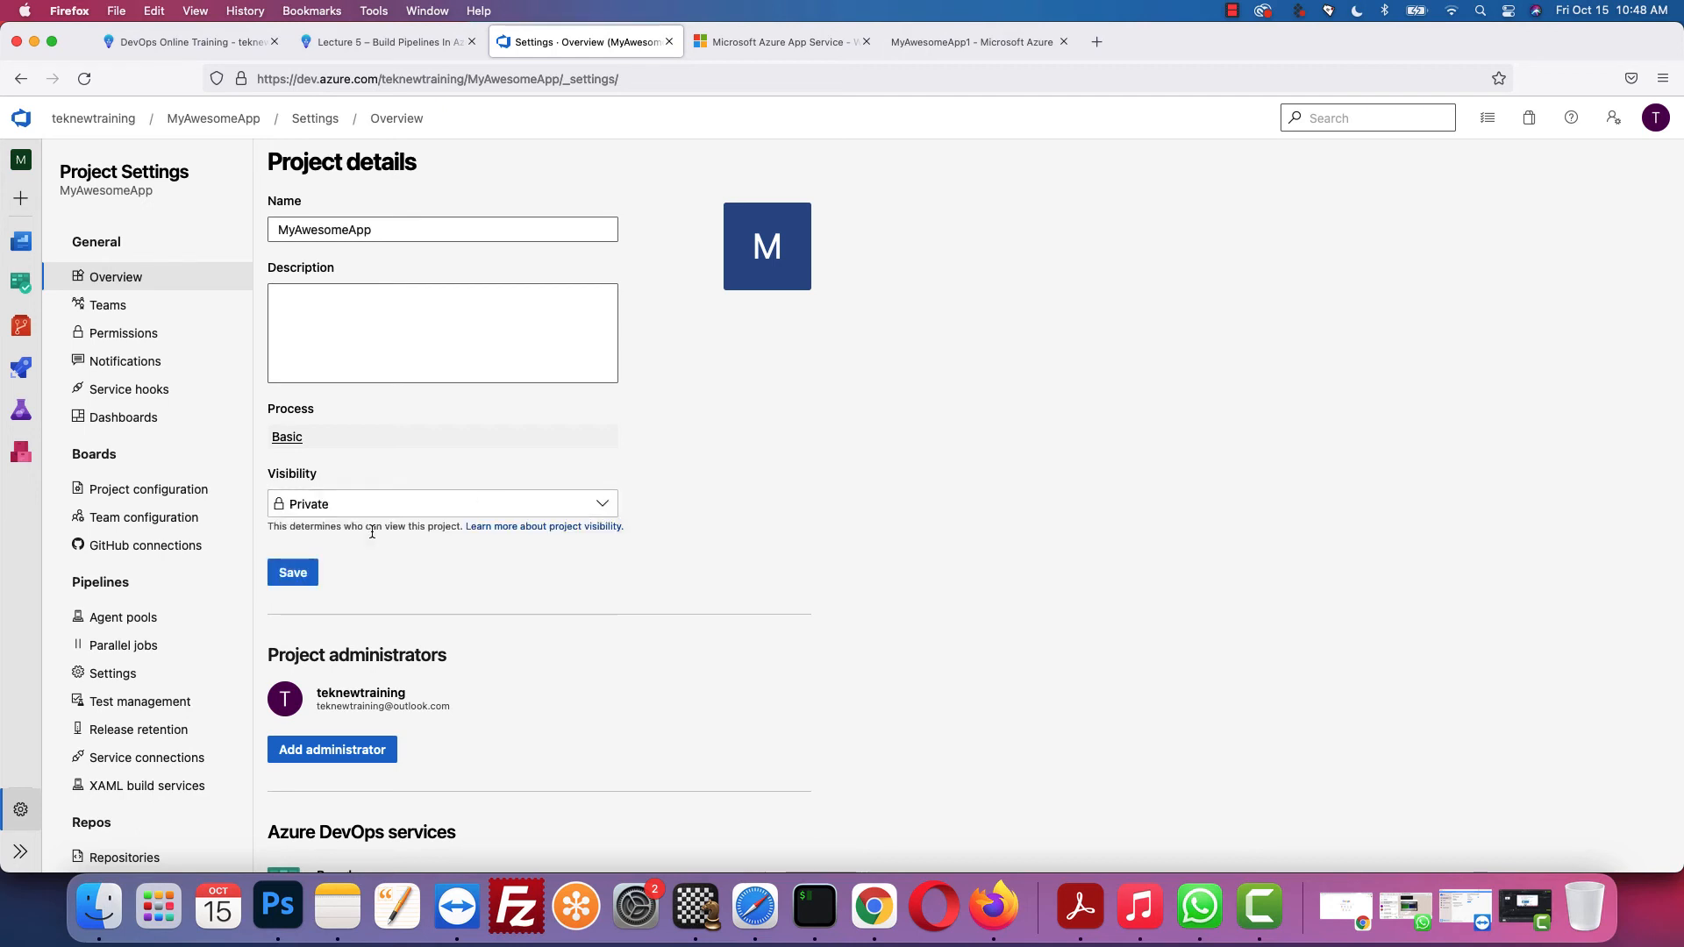
pyautogui.click(302, 575)
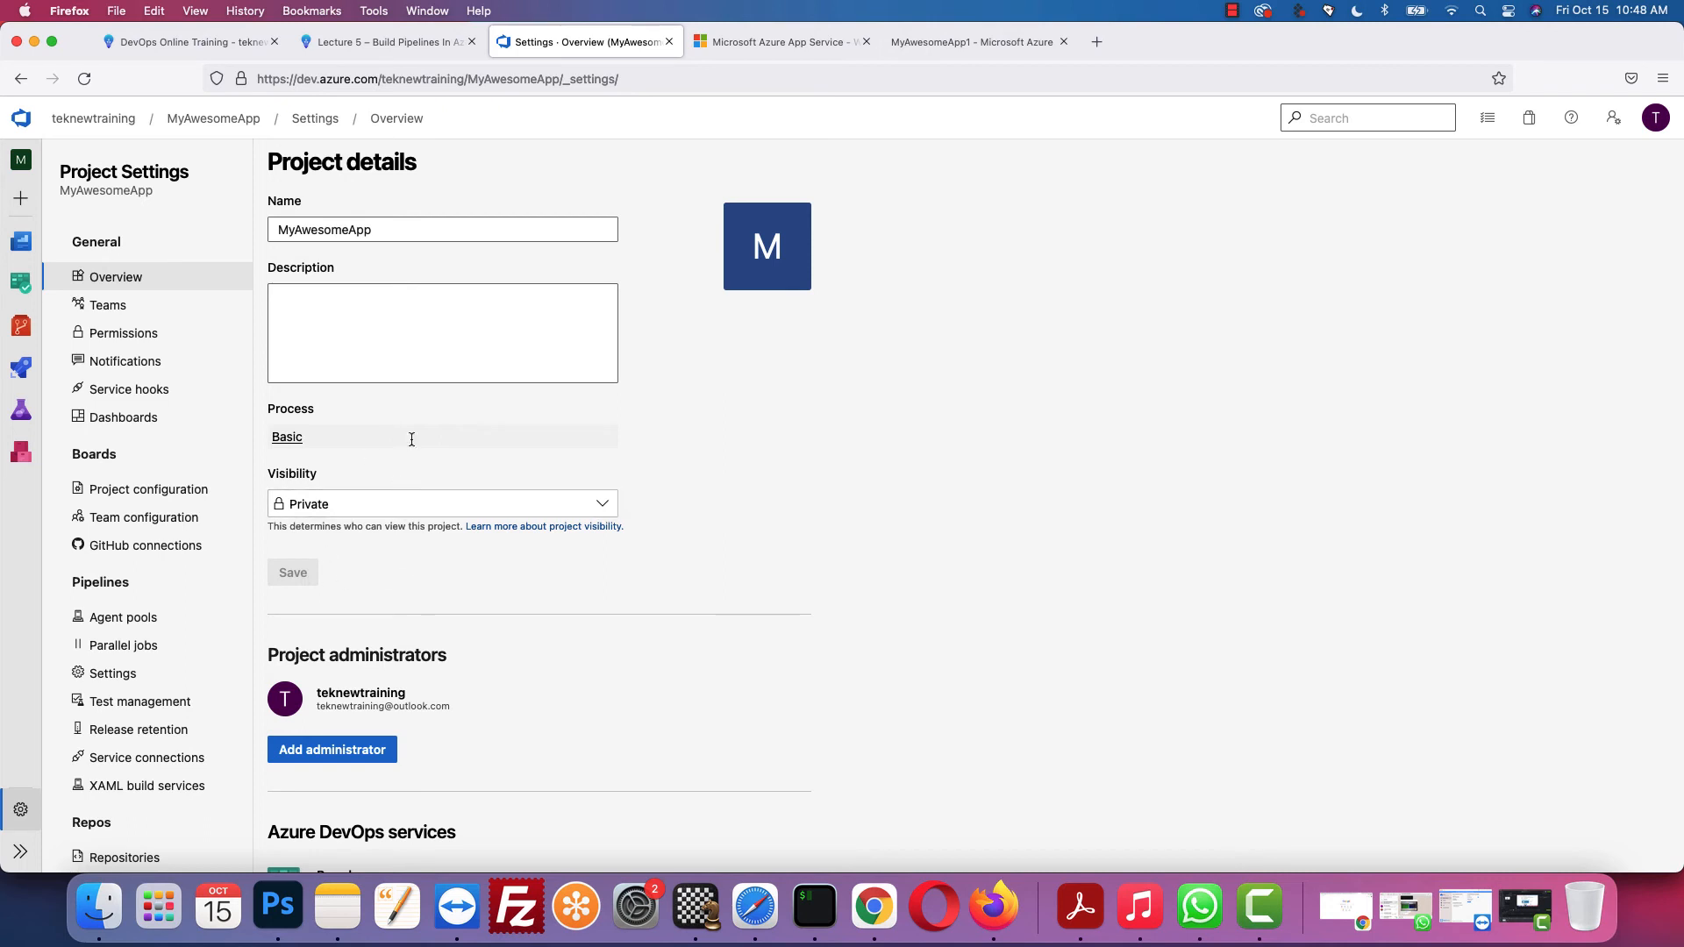
pyautogui.moveTo(23, 387)
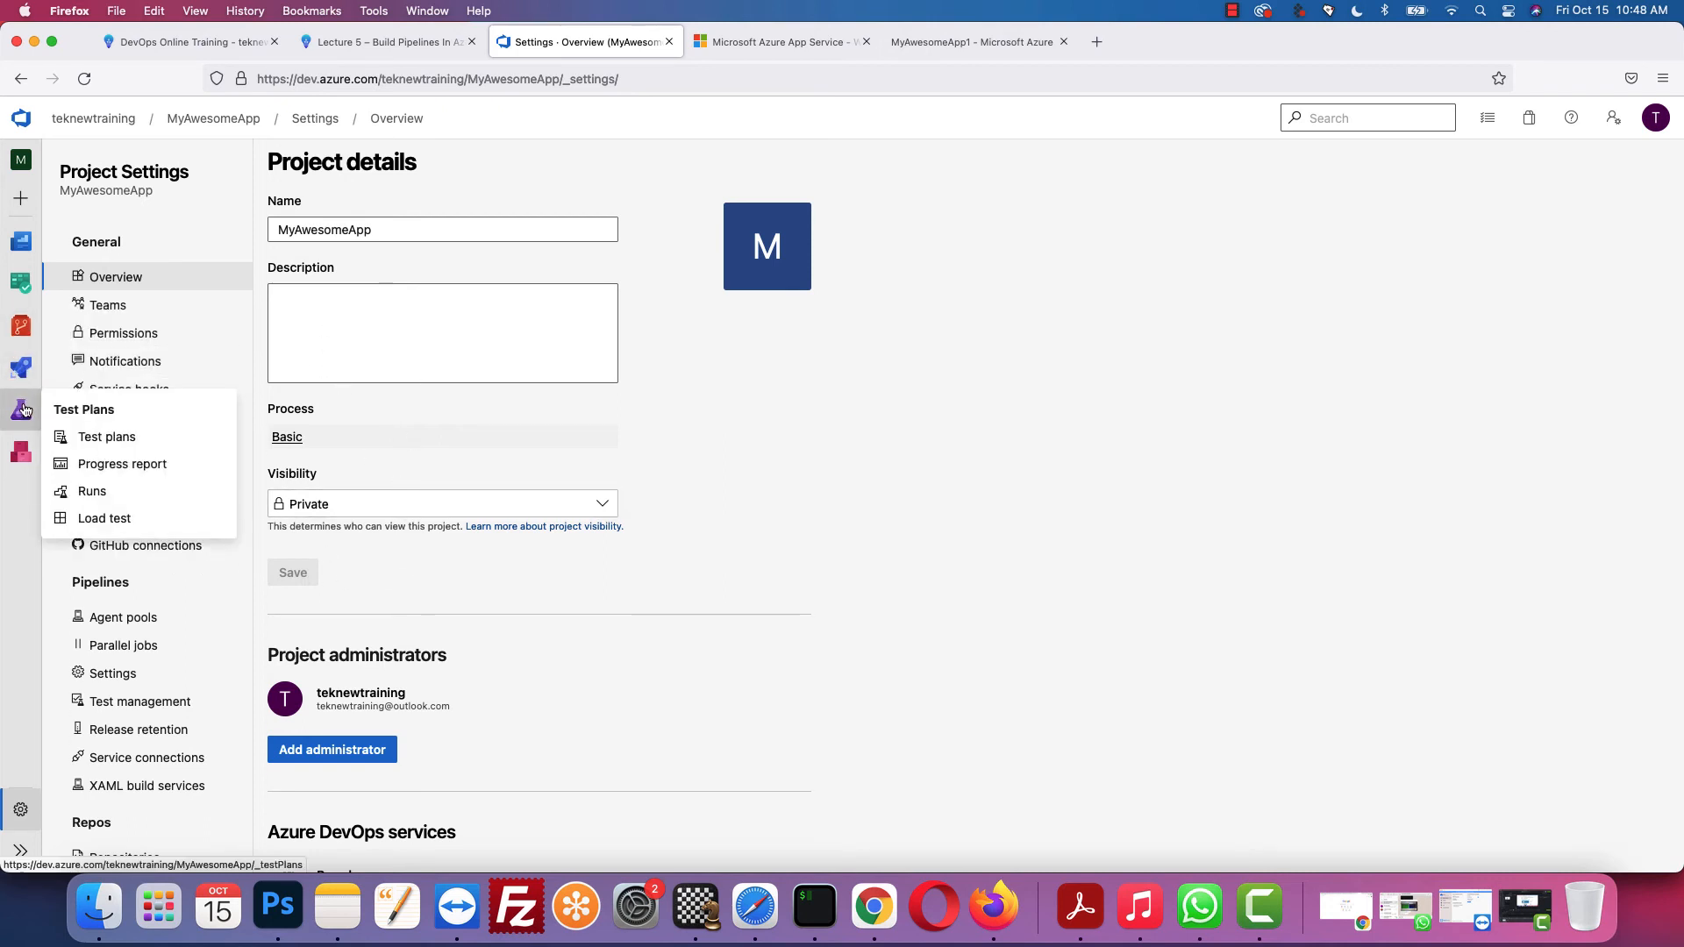
pyautogui.click(103, 397)
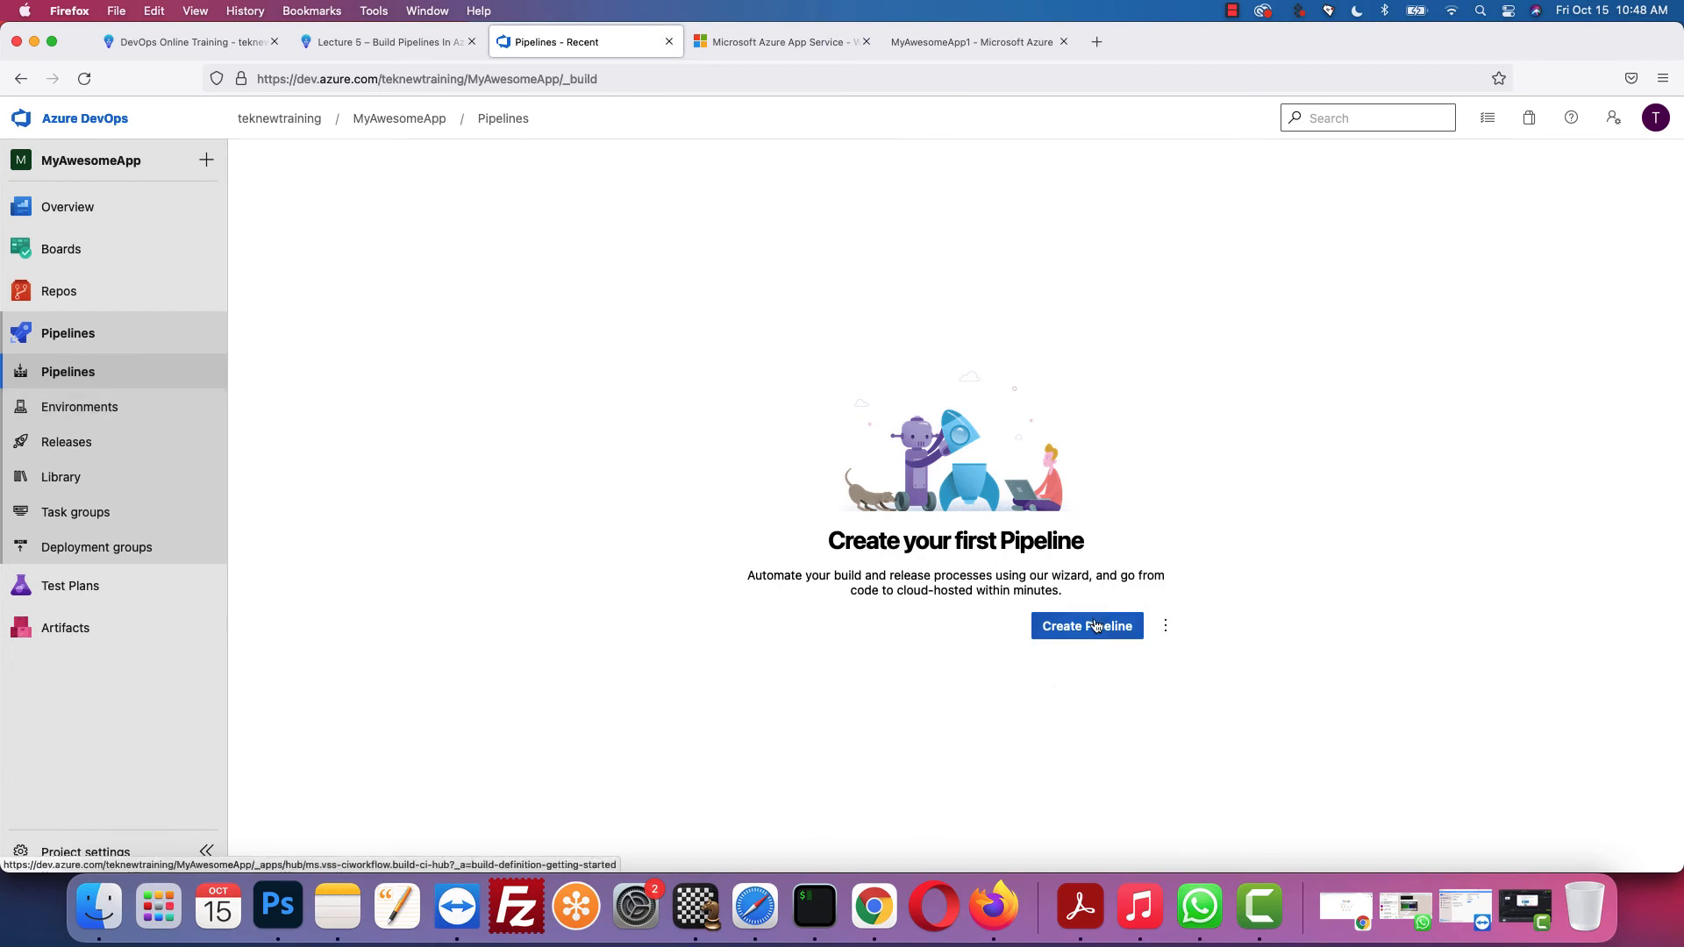
# Step: Create a classic pipeline on MyAwesomeApp's main branch from the Azure Web App for Java template
pyautogui.click(1084, 628)
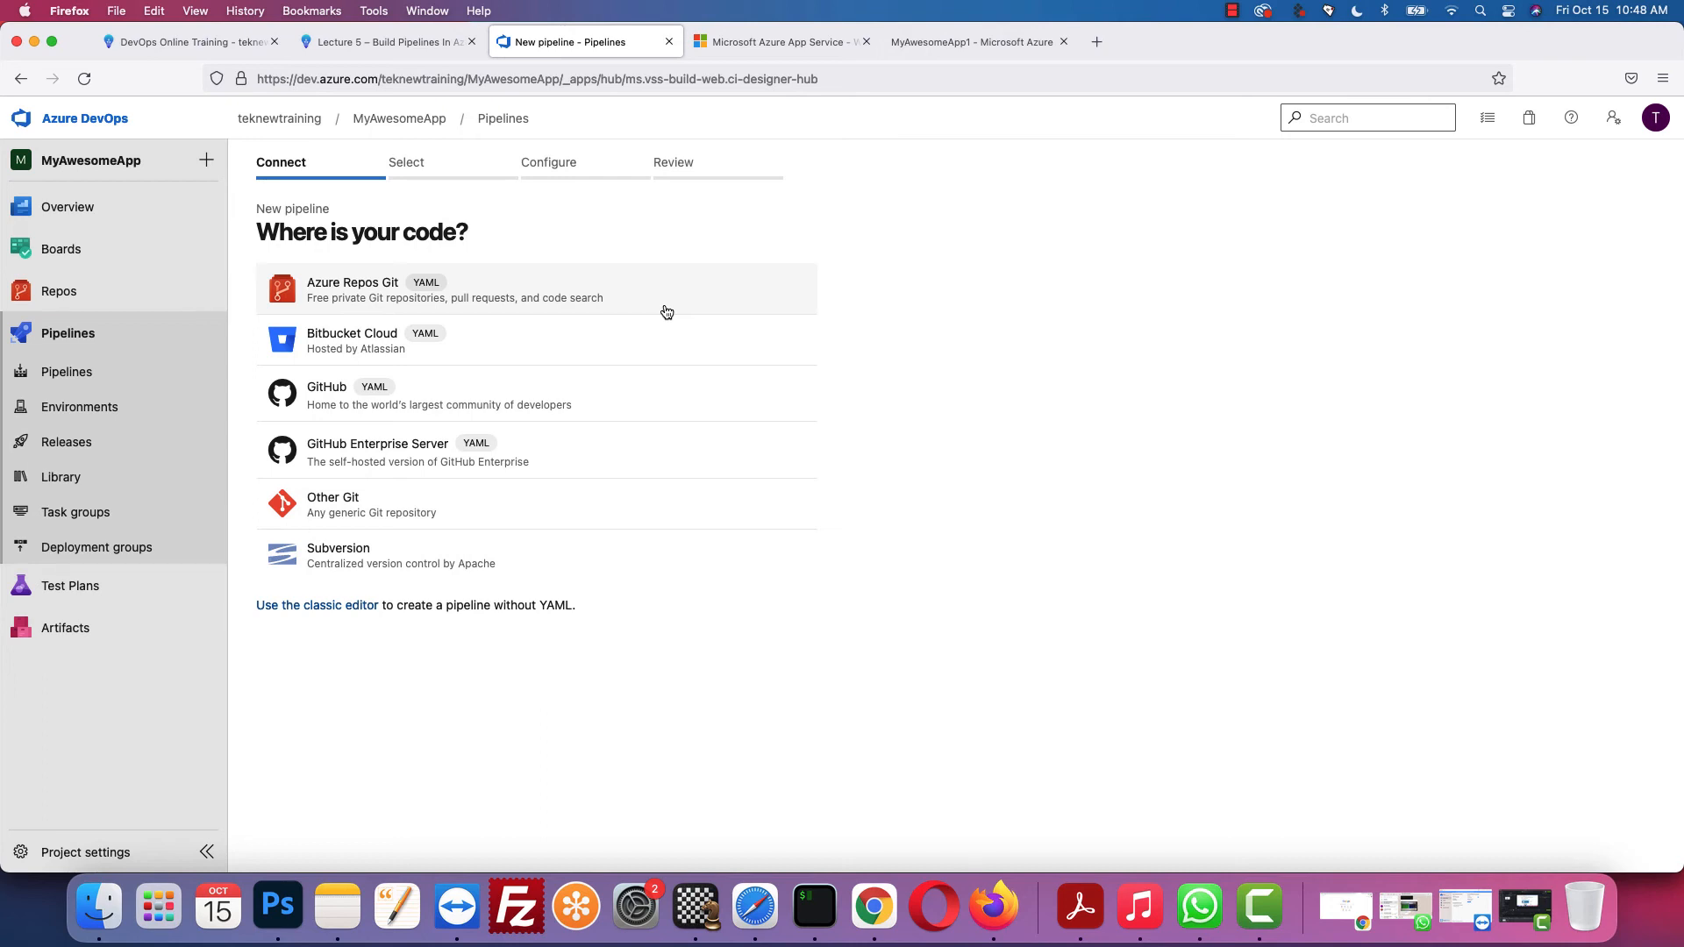
pyautogui.click(314, 612)
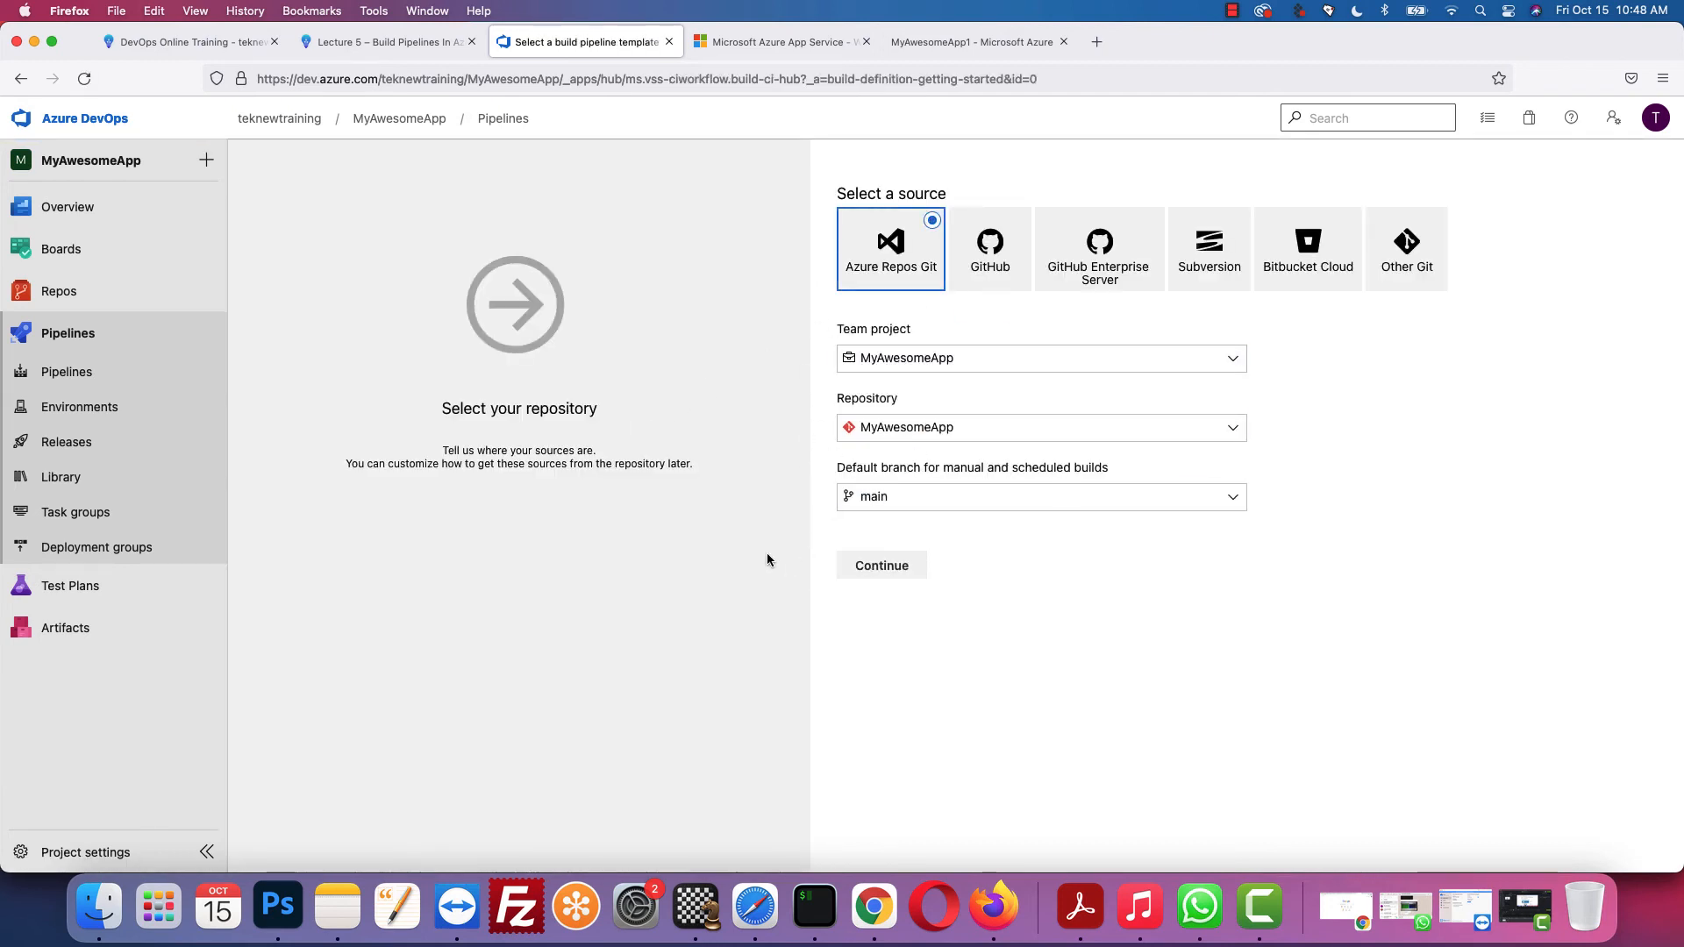
pyautogui.click(881, 564)
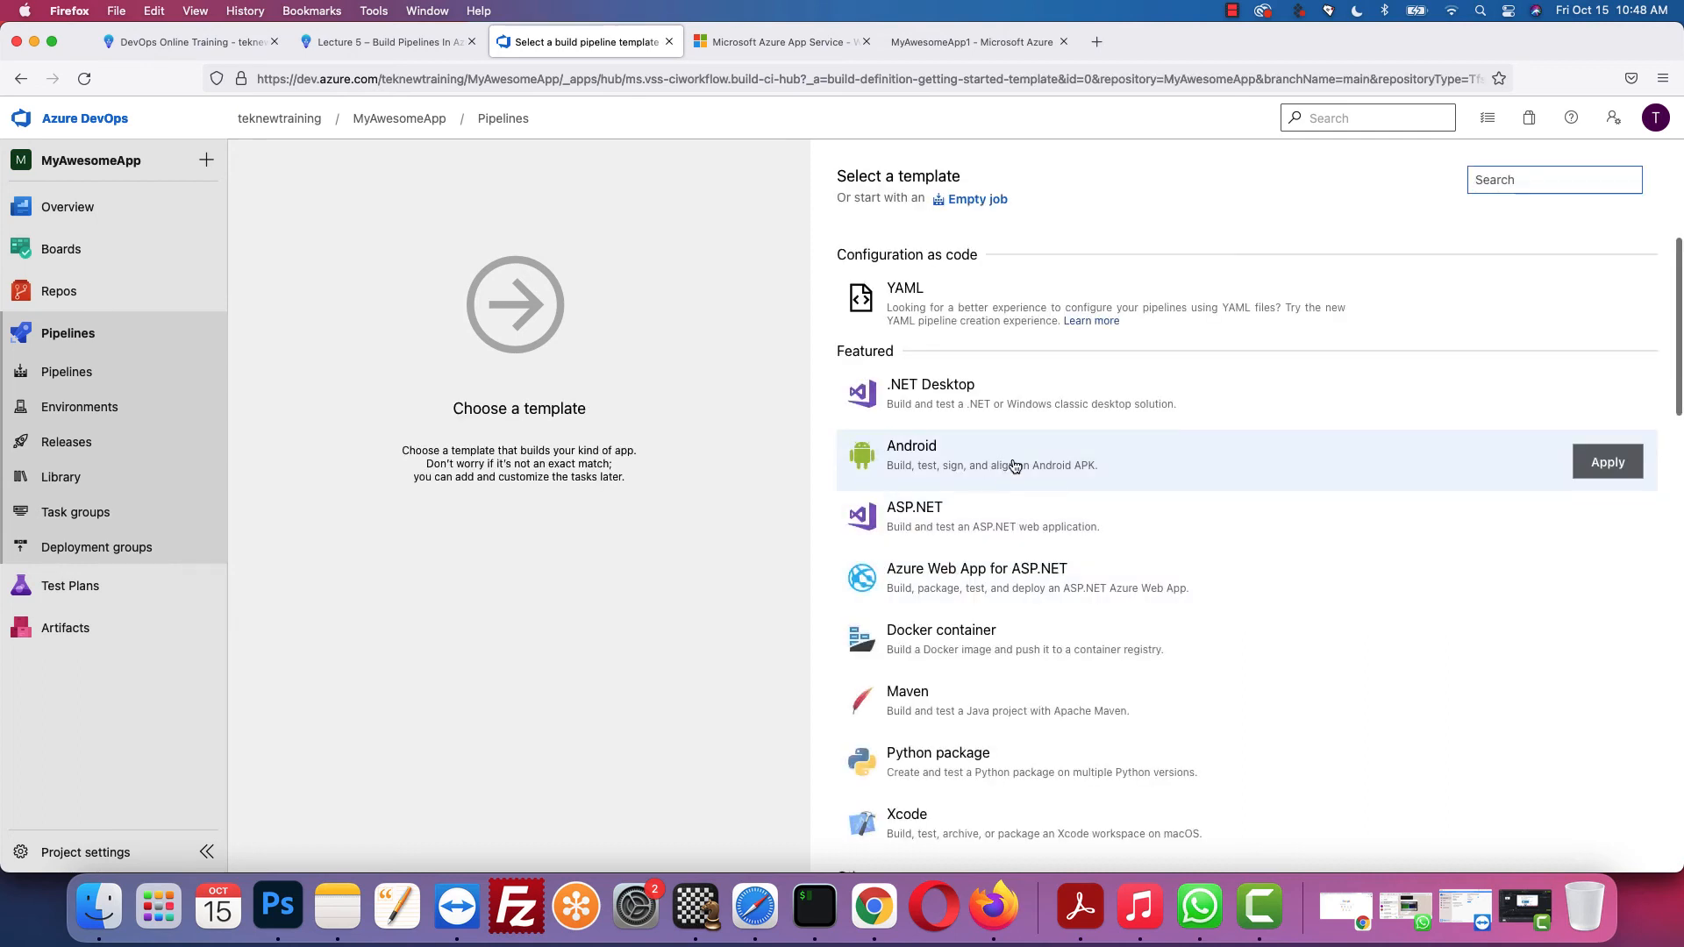
pyautogui.click(1518, 179)
pyautogui.write('java')
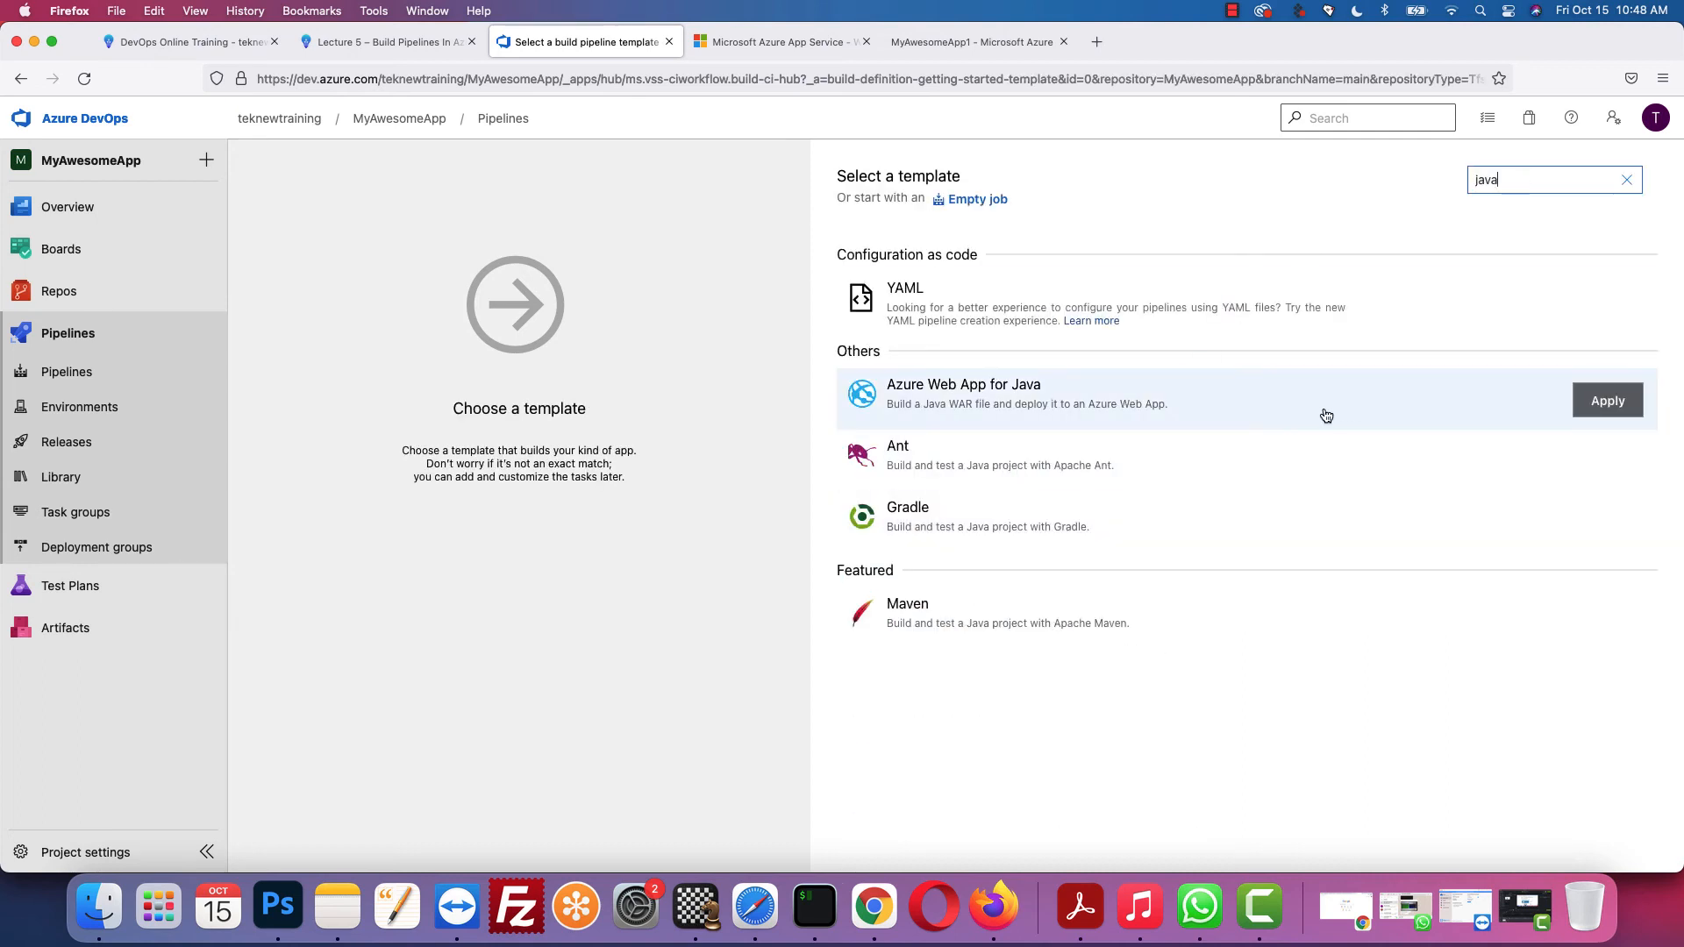
pyautogui.click(1621, 405)
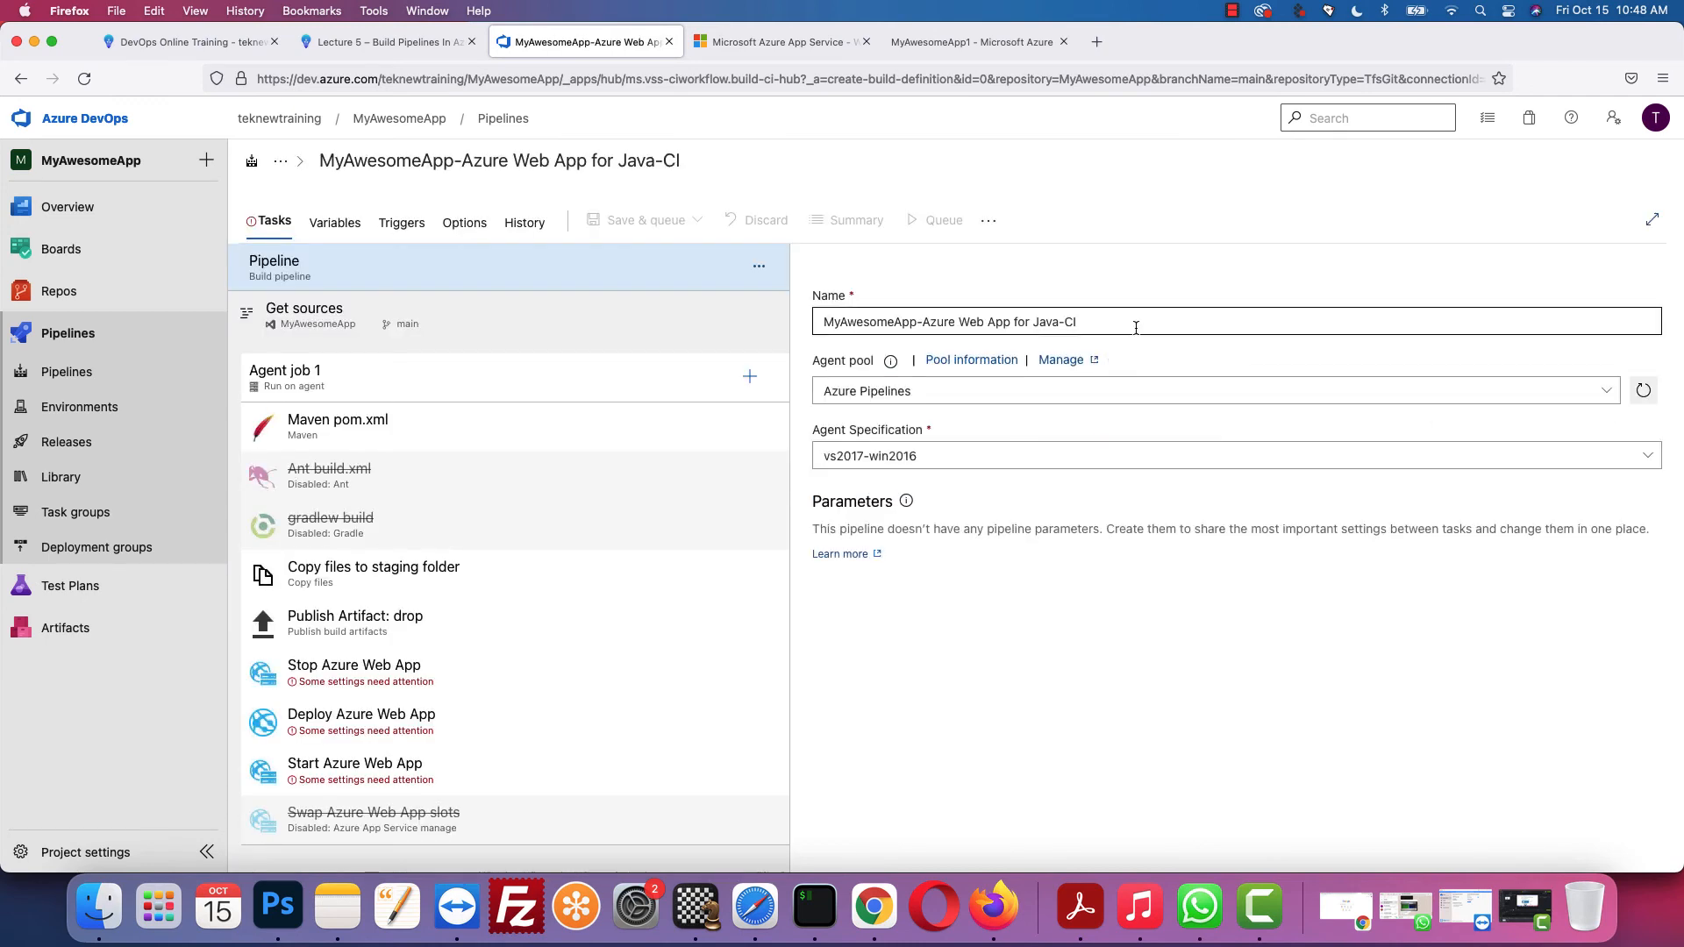
# Step: Shorten the pipeline name to MyAwesomeApp-Azure
pyautogui.click(1136, 327)
pyautogui.press('BackSpace')
pyautogui.press('BackSpace')
pyautogui.press('BackSpace')
pyautogui.press('BackSpace')
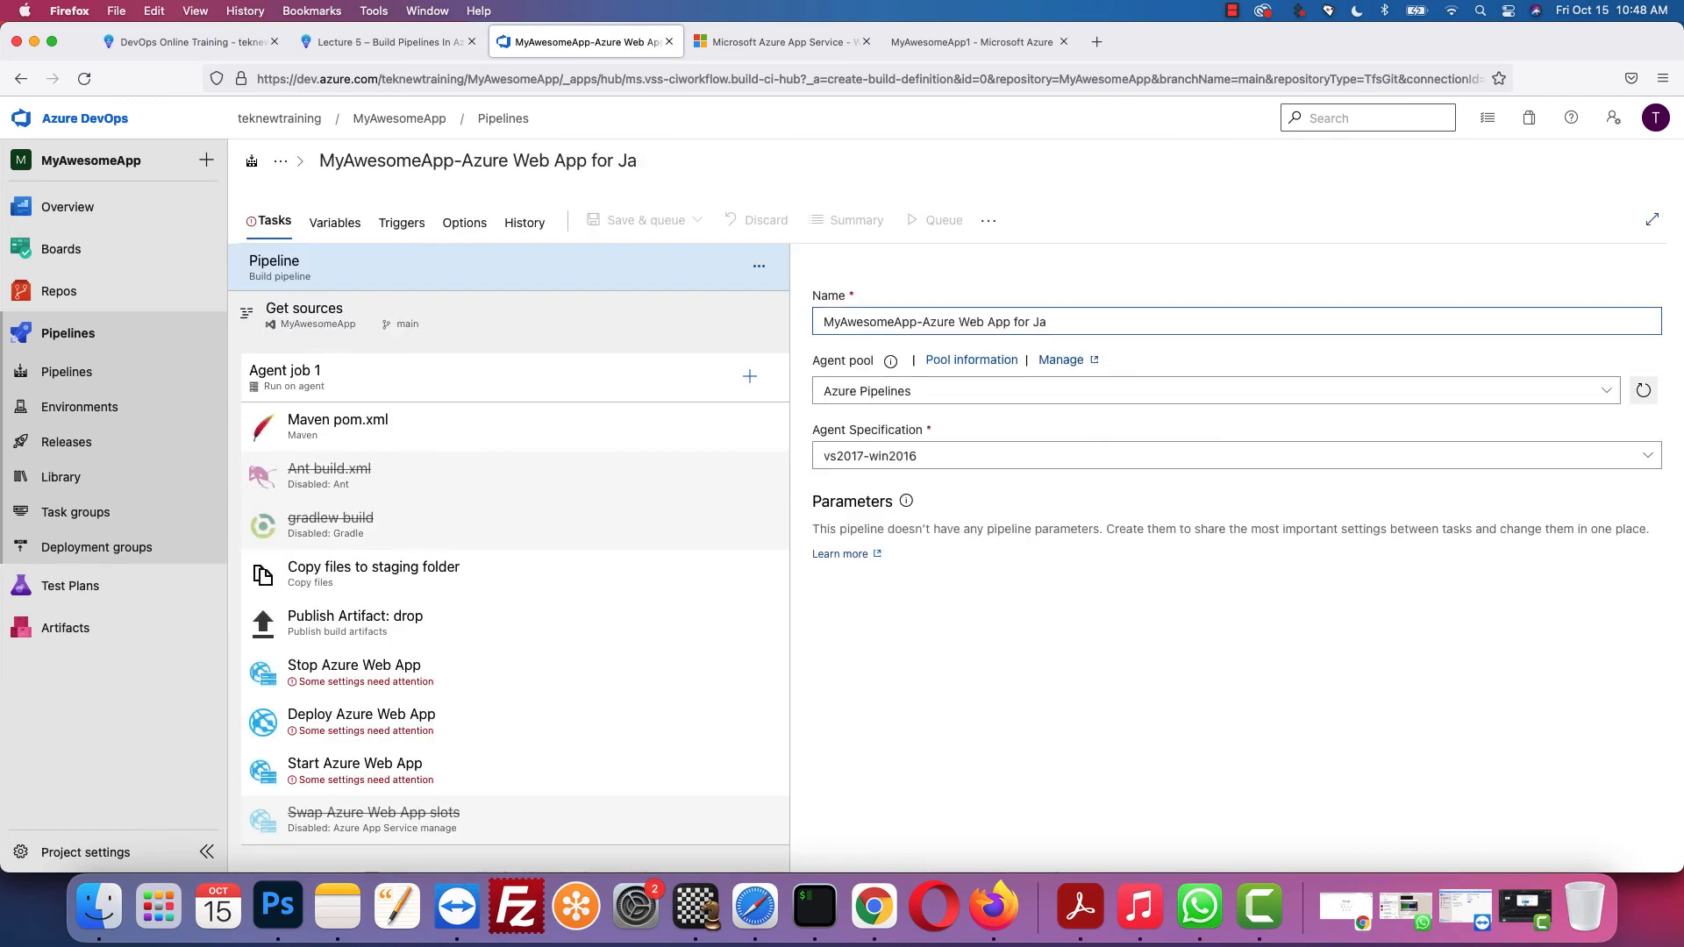
pyautogui.press('BackSpace')
pyautogui.press('BackSpace')
pyautogui.press('BackSpace')
pyautogui.press('BackSpace')
pyautogui.press('BackSpace')
pyautogui.press('BackSpace')
pyautogui.press('BackSpace')
pyautogui.press('BackSpace')
pyautogui.press('BackSpace')
pyautogui.press('BackSpace')
pyautogui.press('BackSpace')
pyautogui.press('BackSpace')
pyautogui.press('BackSpace')
pyautogui.press('BackSpace')
pyautogui.press('BackSpace')
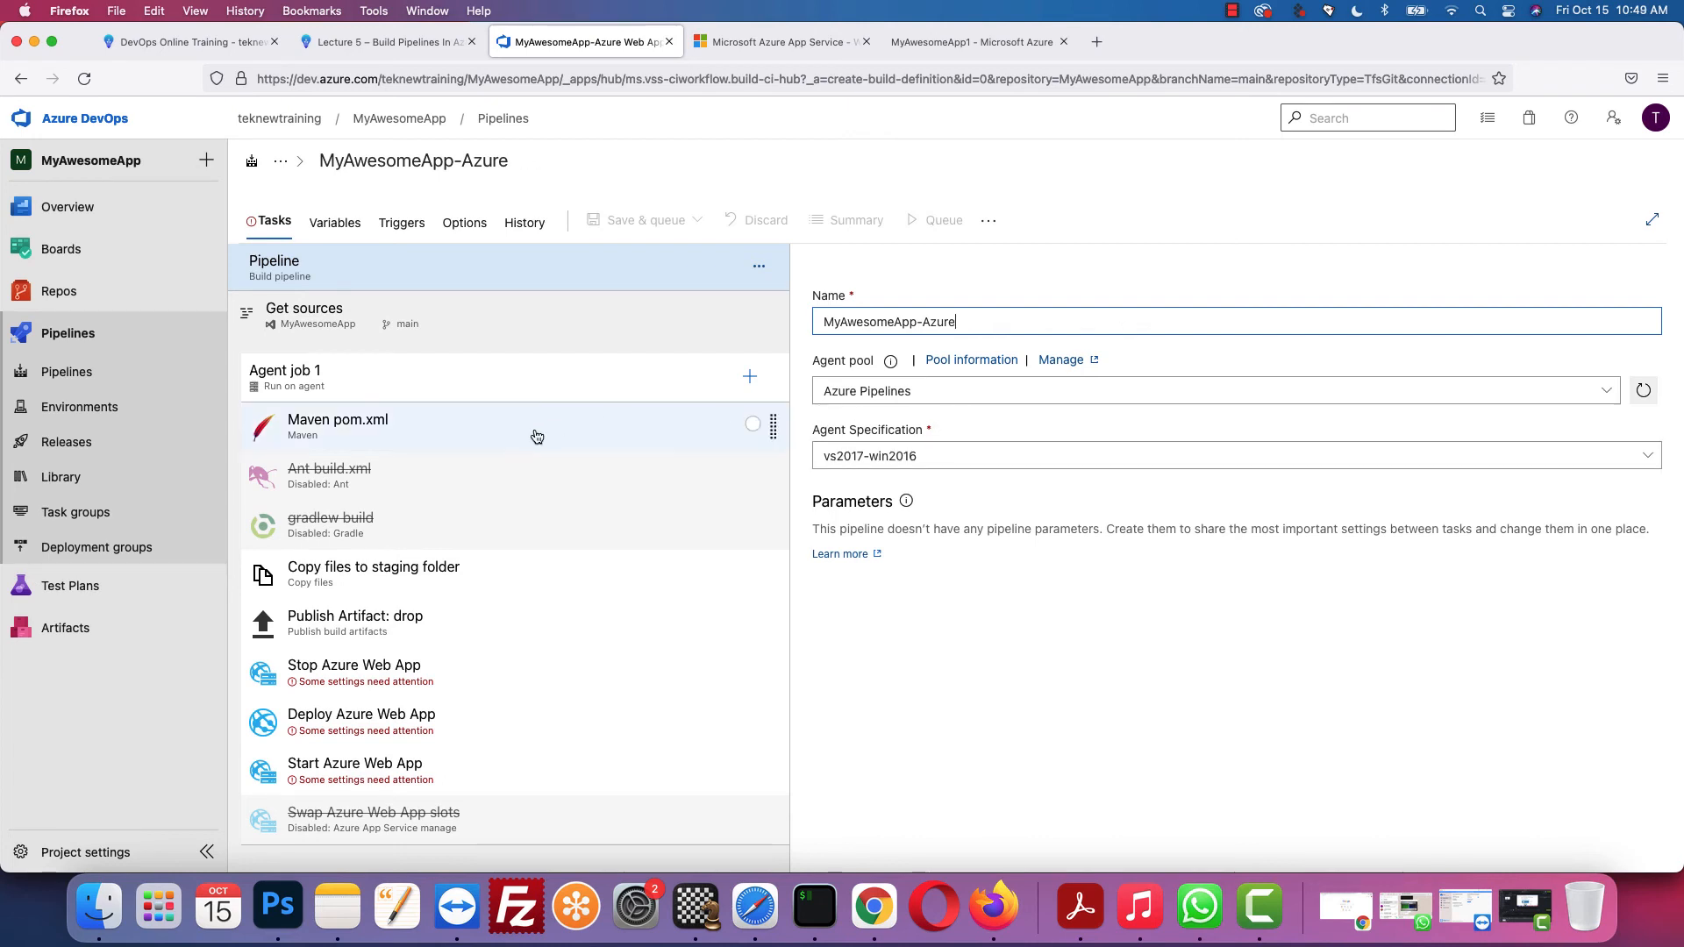
# Step: Set the Maven task's POM file to MyAwesomeApp/pom.xml
pyautogui.click(391, 424)
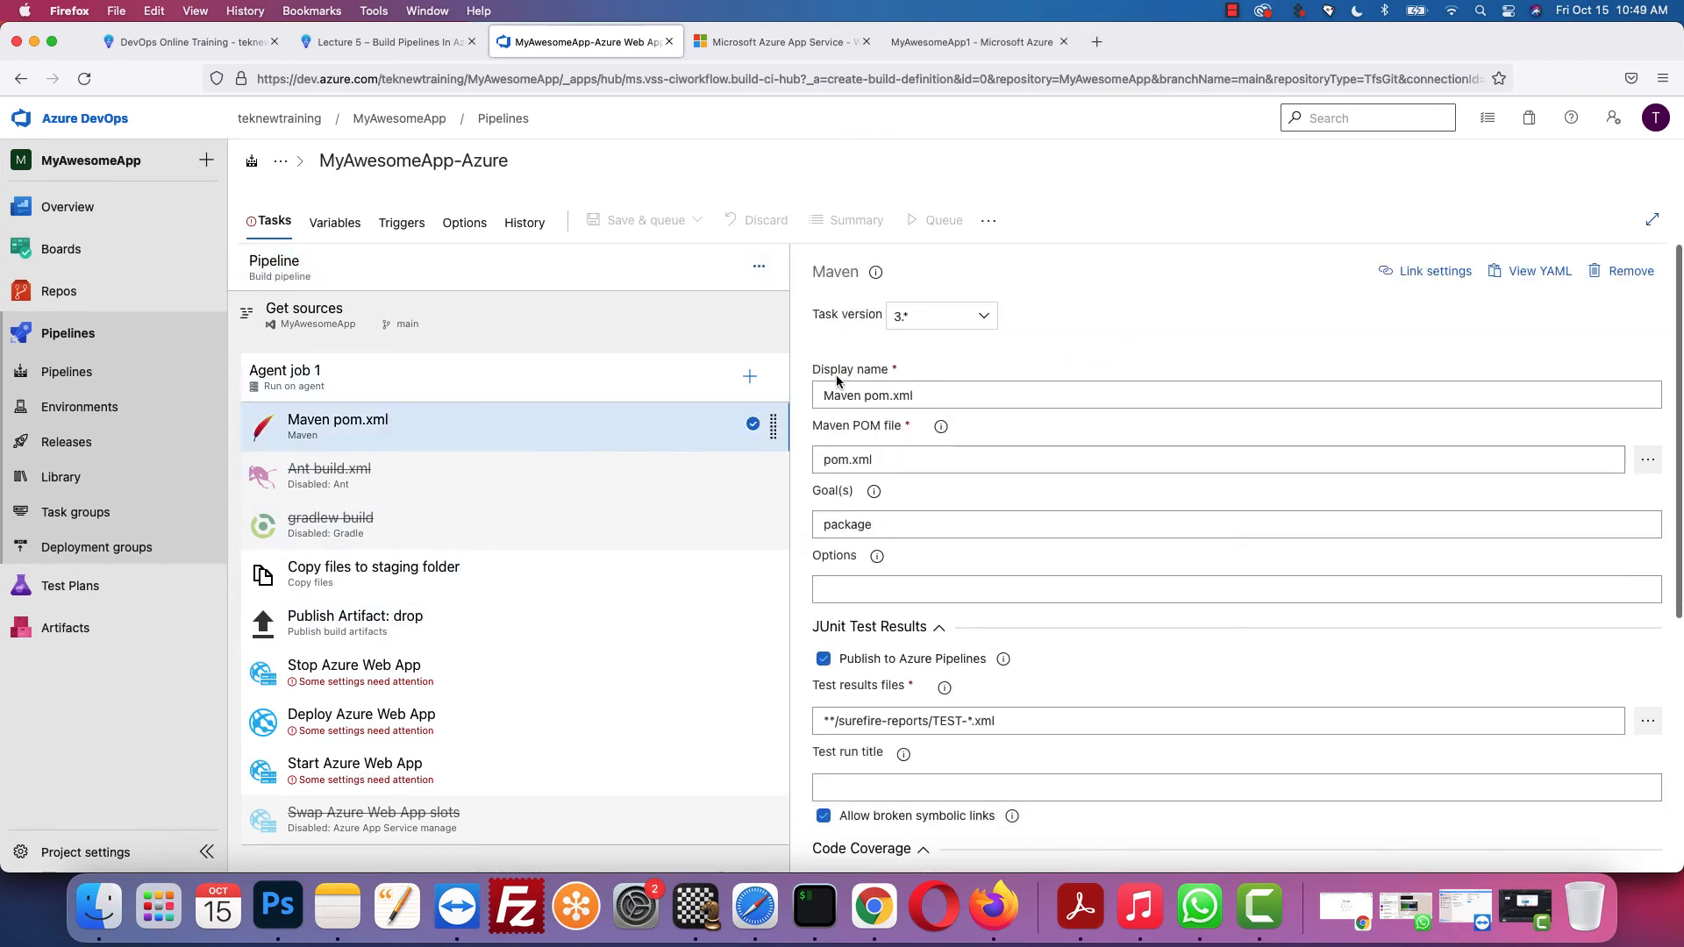
pyautogui.click(1648, 461)
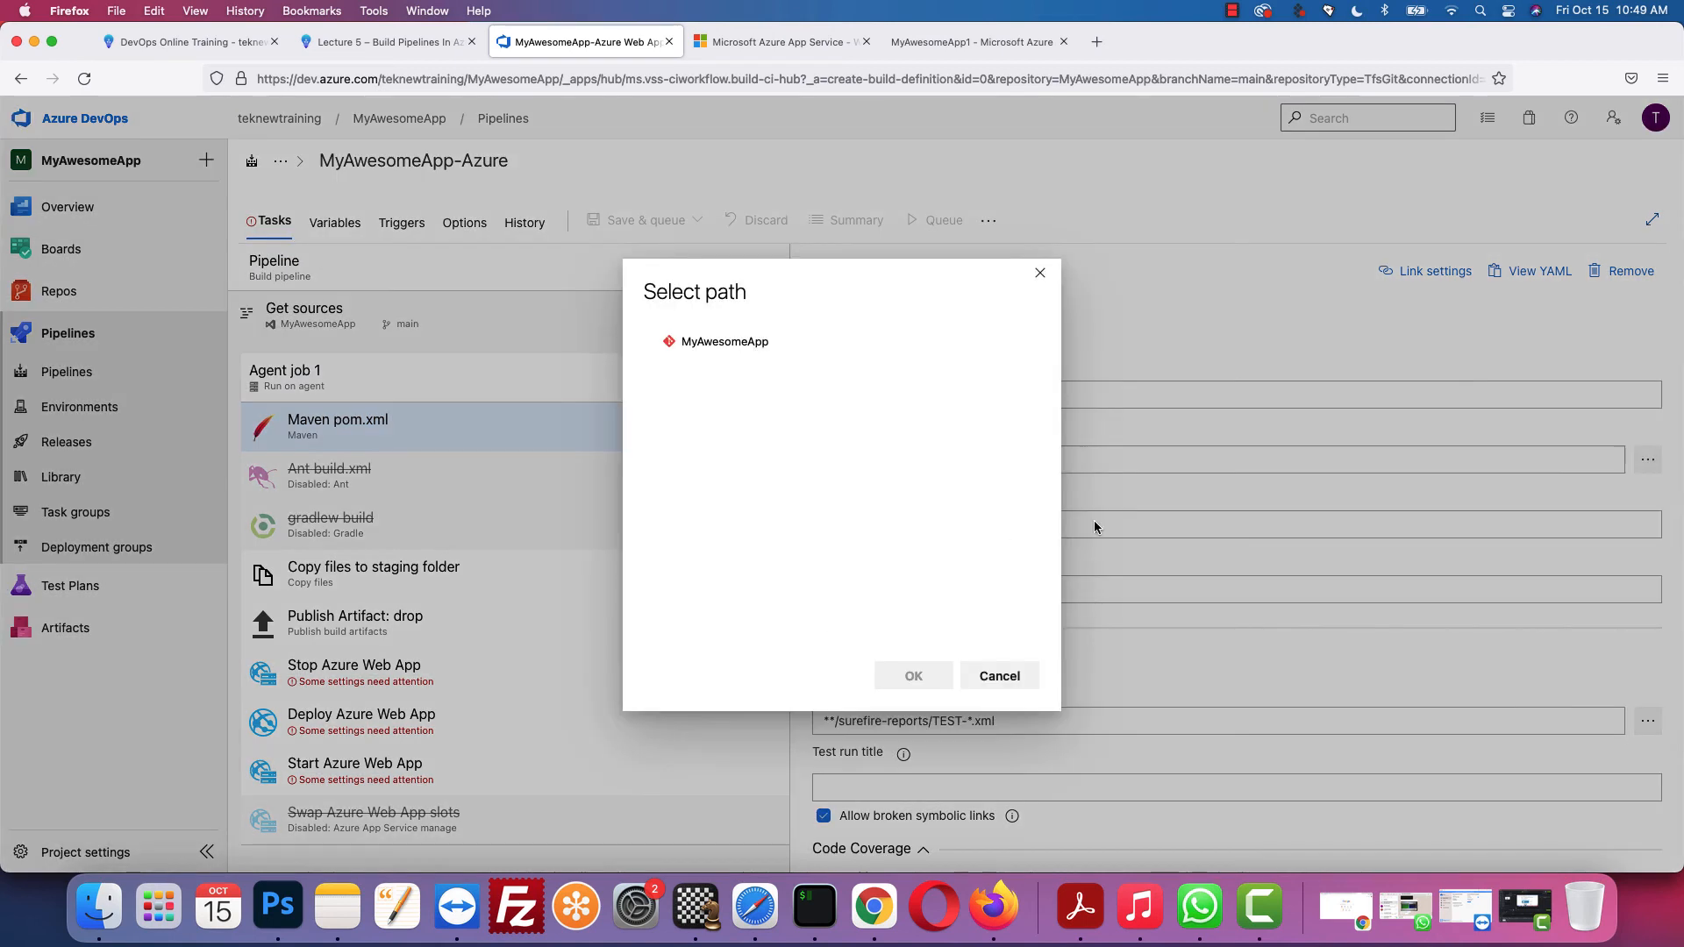
pyautogui.click(656, 342)
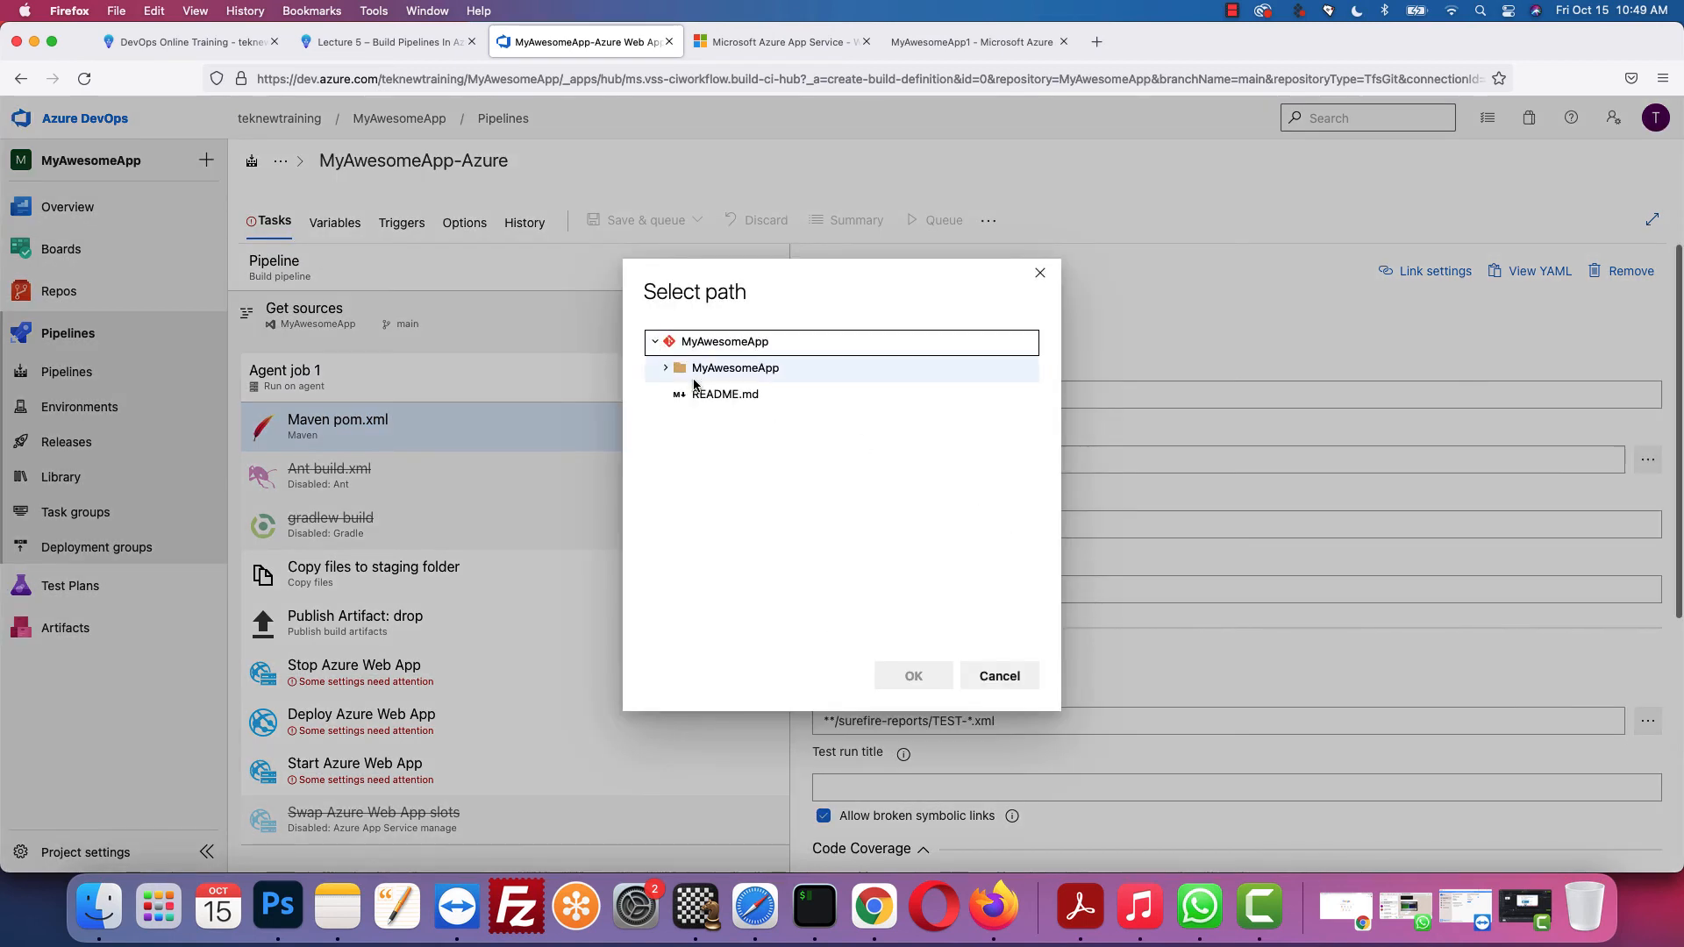
pyautogui.click(693, 373)
pyautogui.click(715, 425)
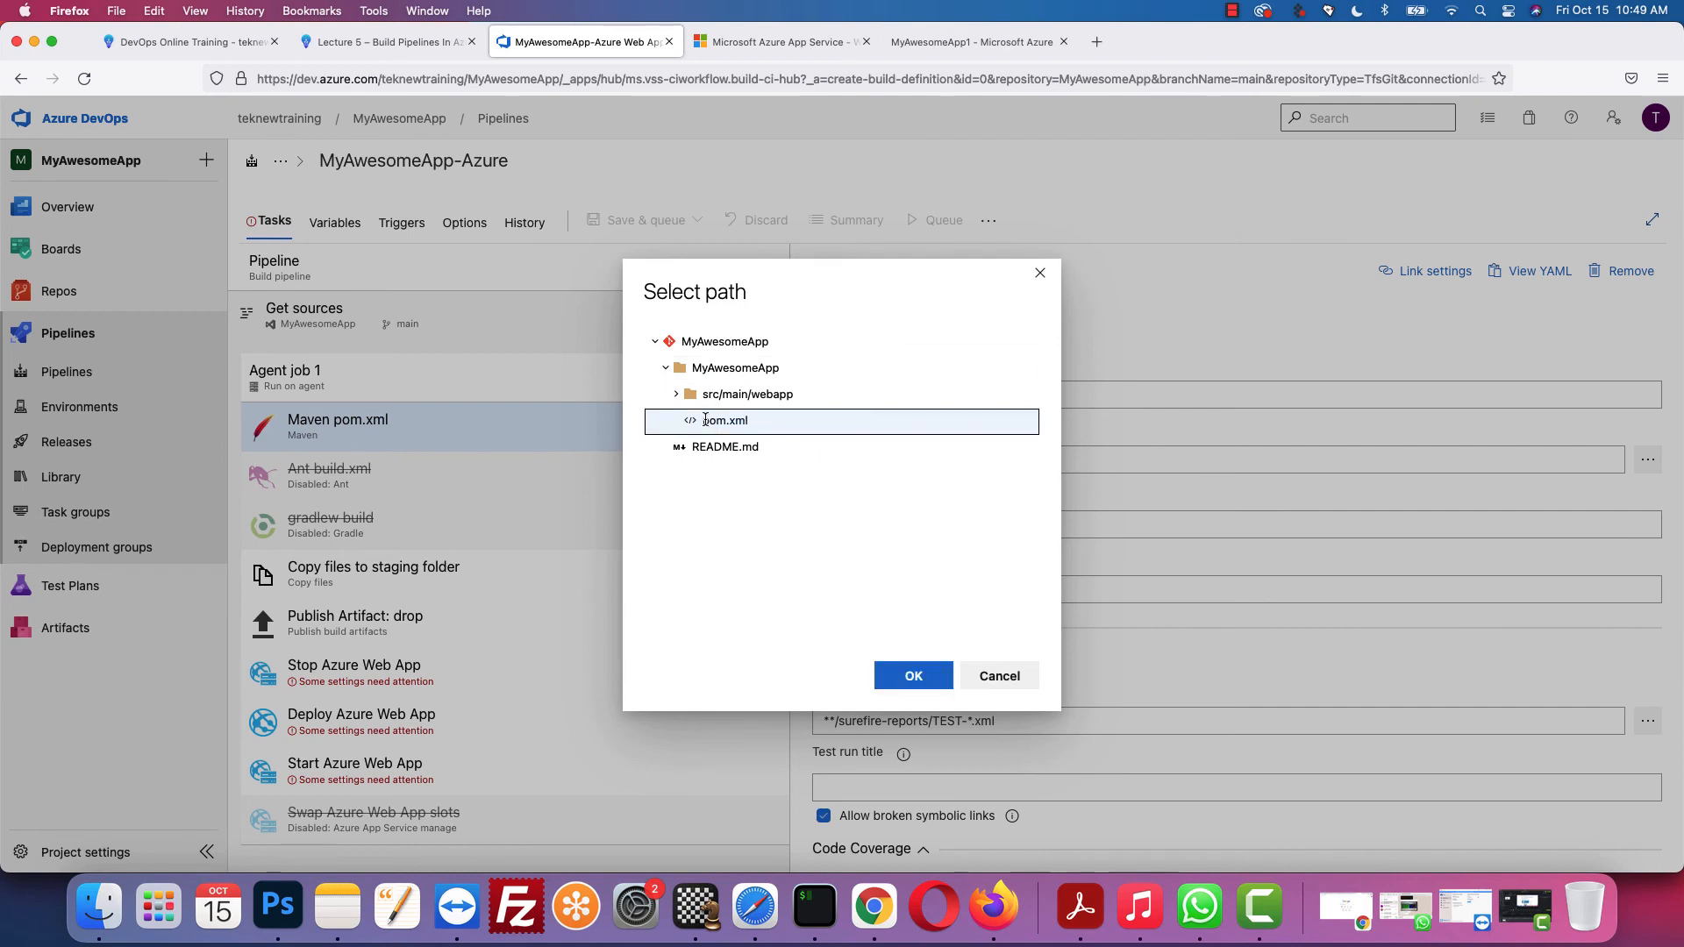
pyautogui.click(938, 675)
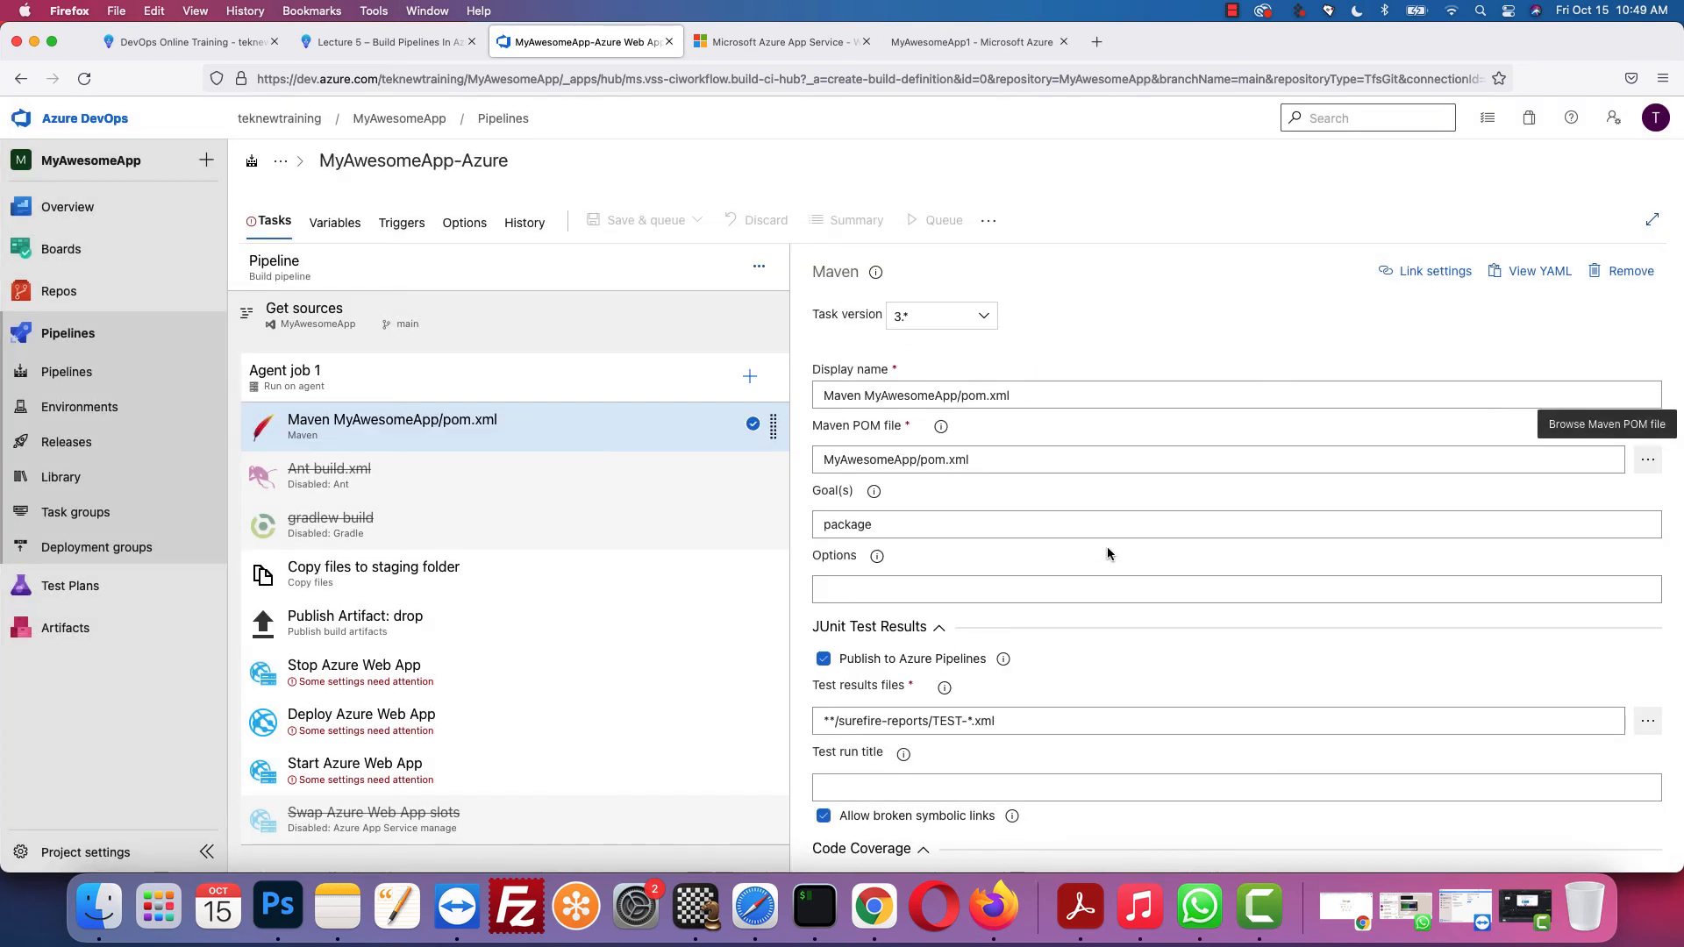
pyautogui.scroll(-3, 1055, 558)
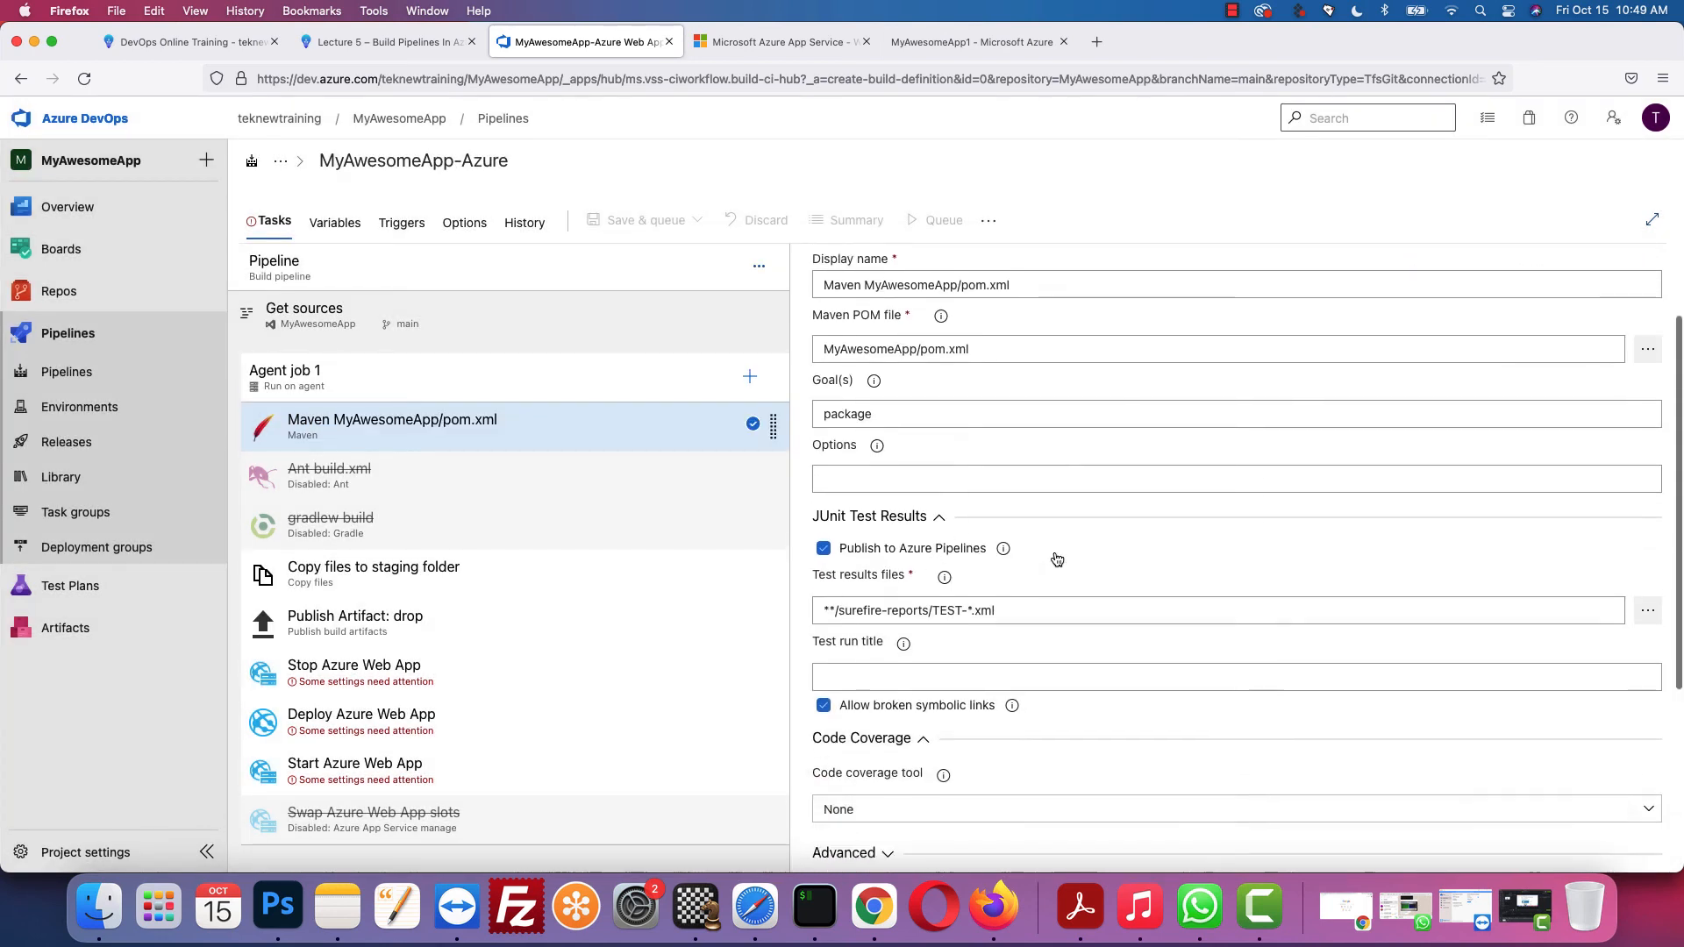
pyautogui.click(392, 583)
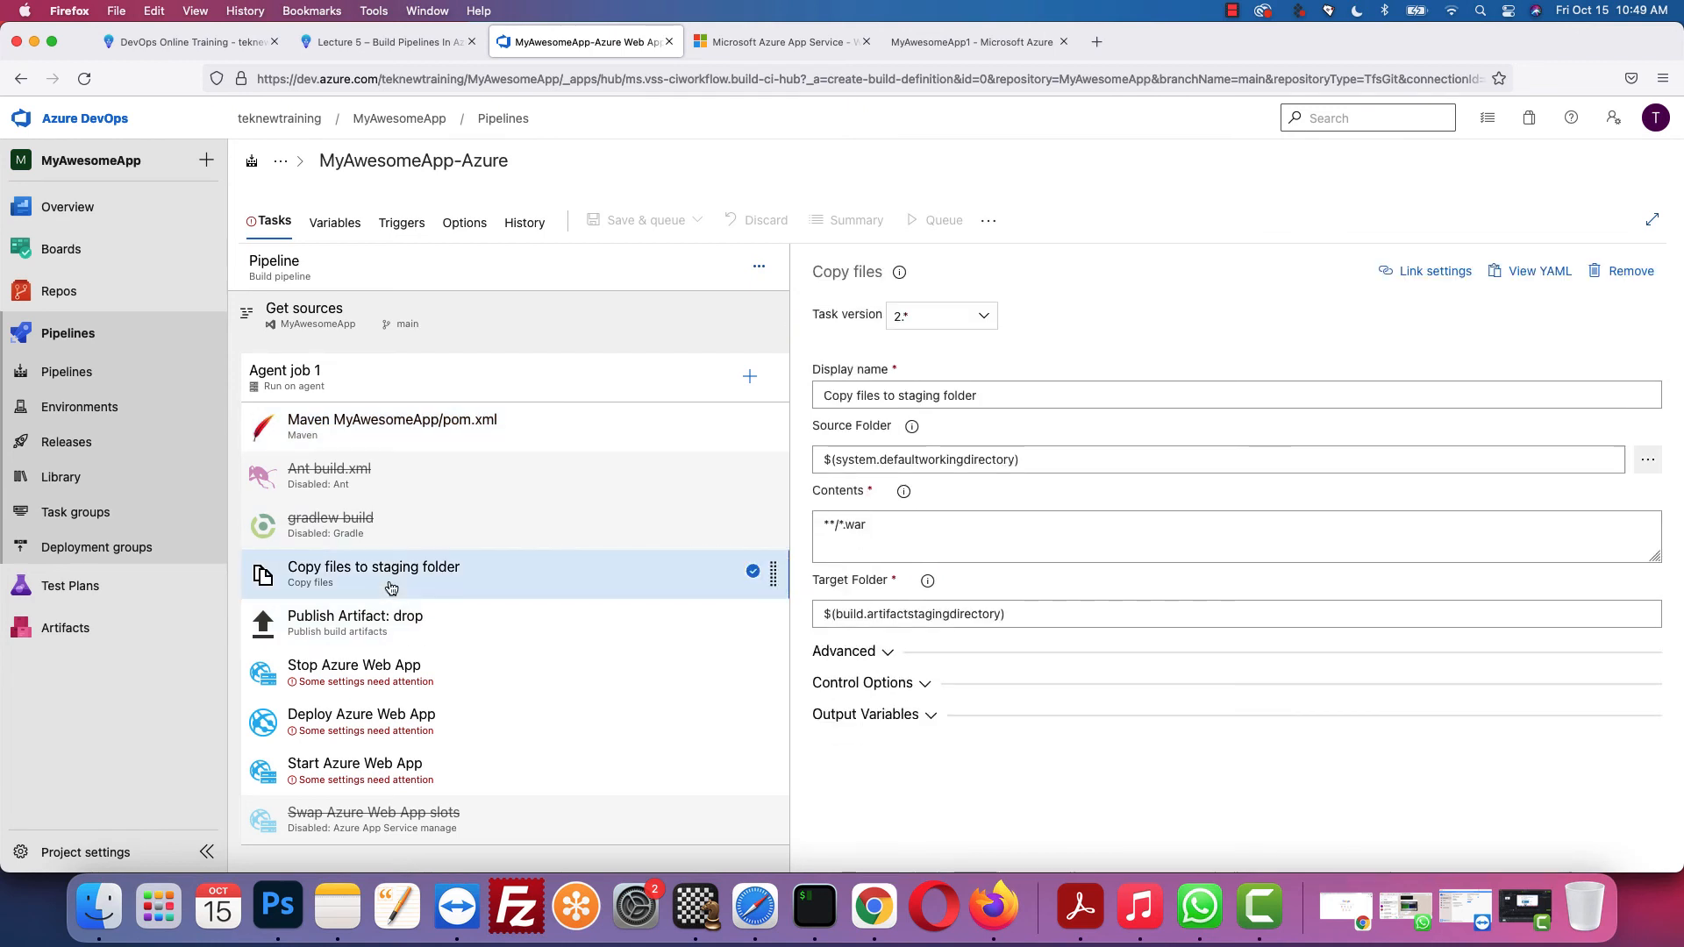
# Step: Configure Stop Azure Web App with Azure subscription 1 and App Service MyAwesomeApp1
pyautogui.click(397, 630)
pyautogui.click(417, 677)
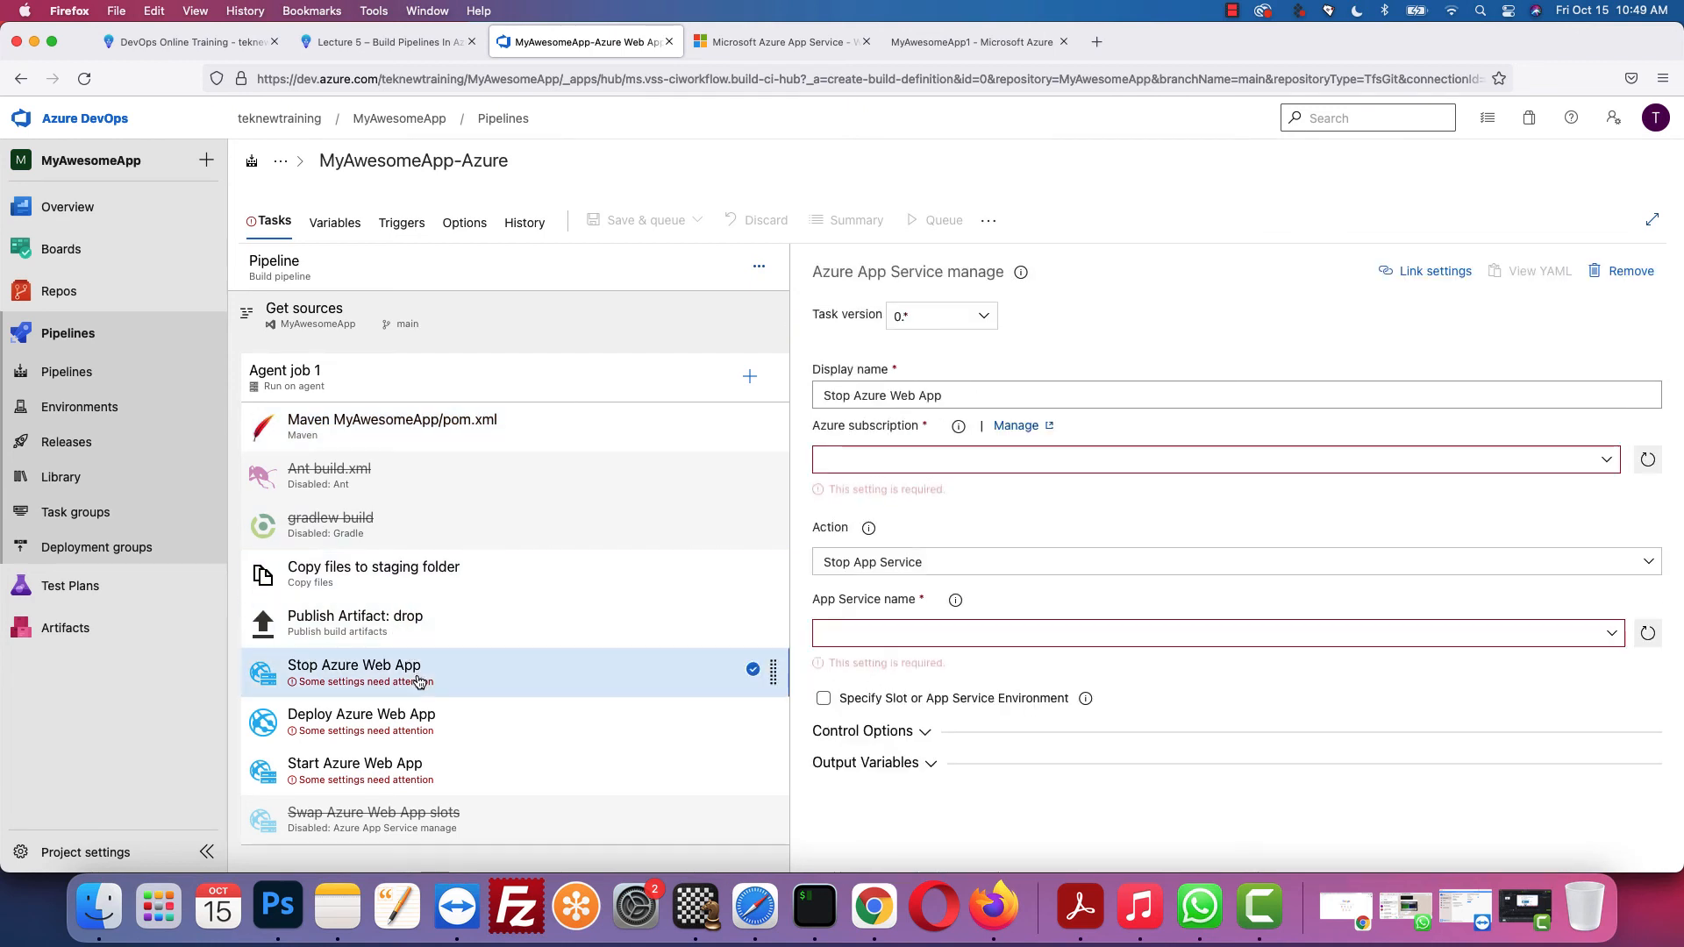
pyautogui.click(1606, 460)
pyautogui.click(1079, 524)
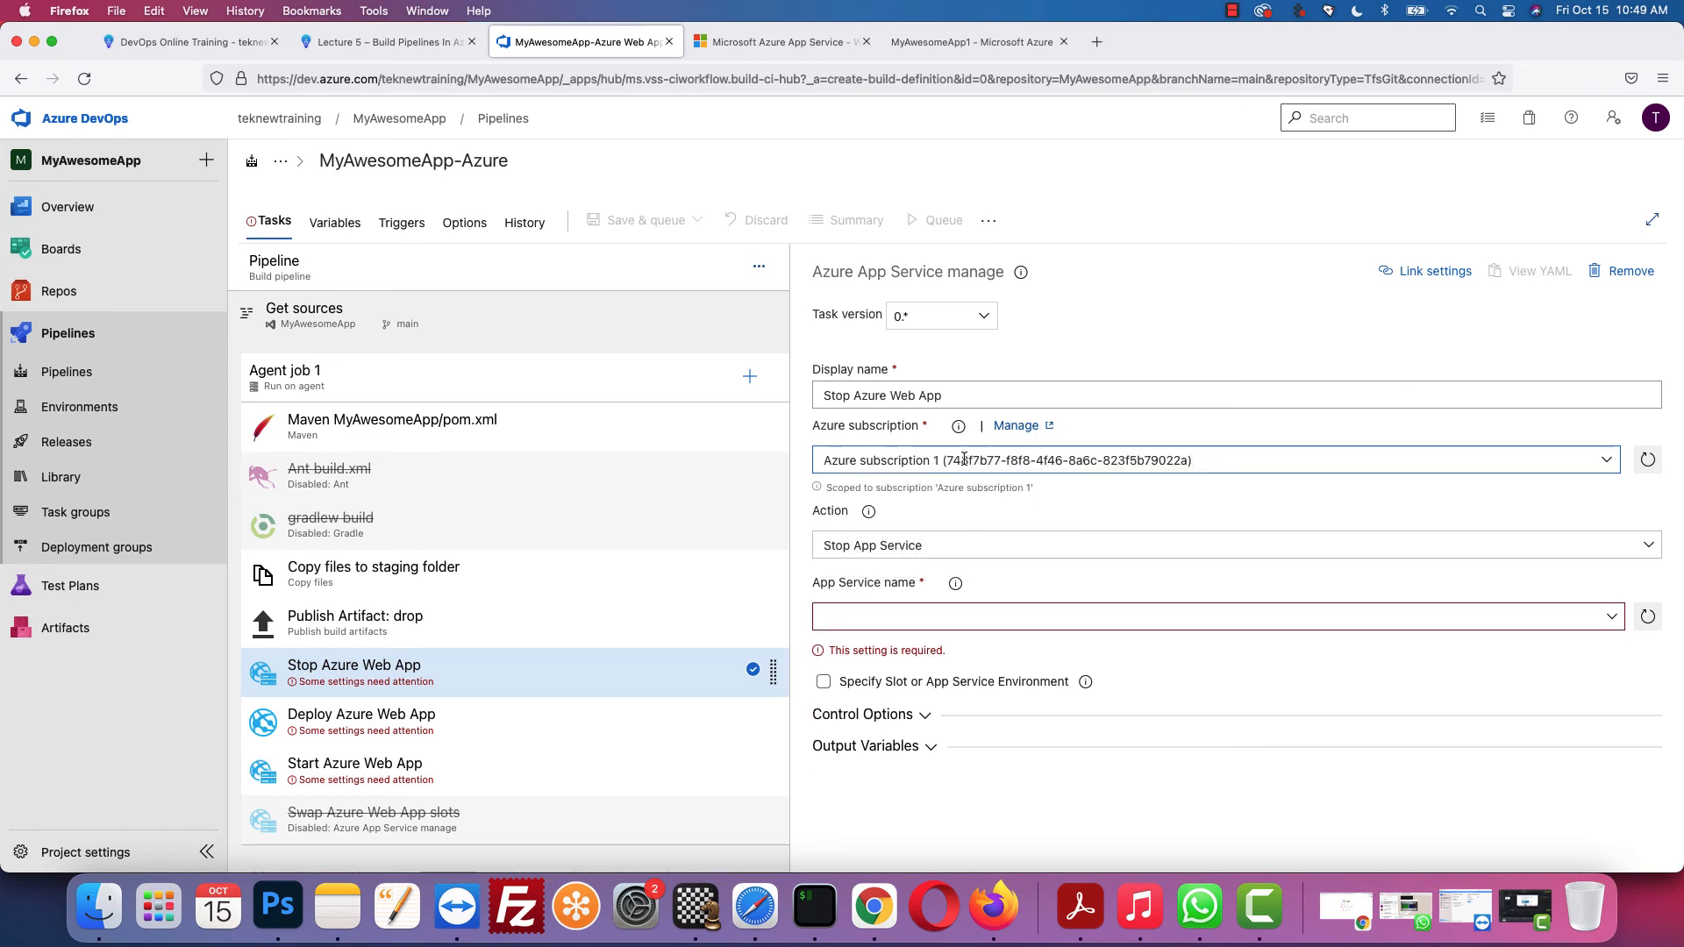
pyautogui.click(1618, 619)
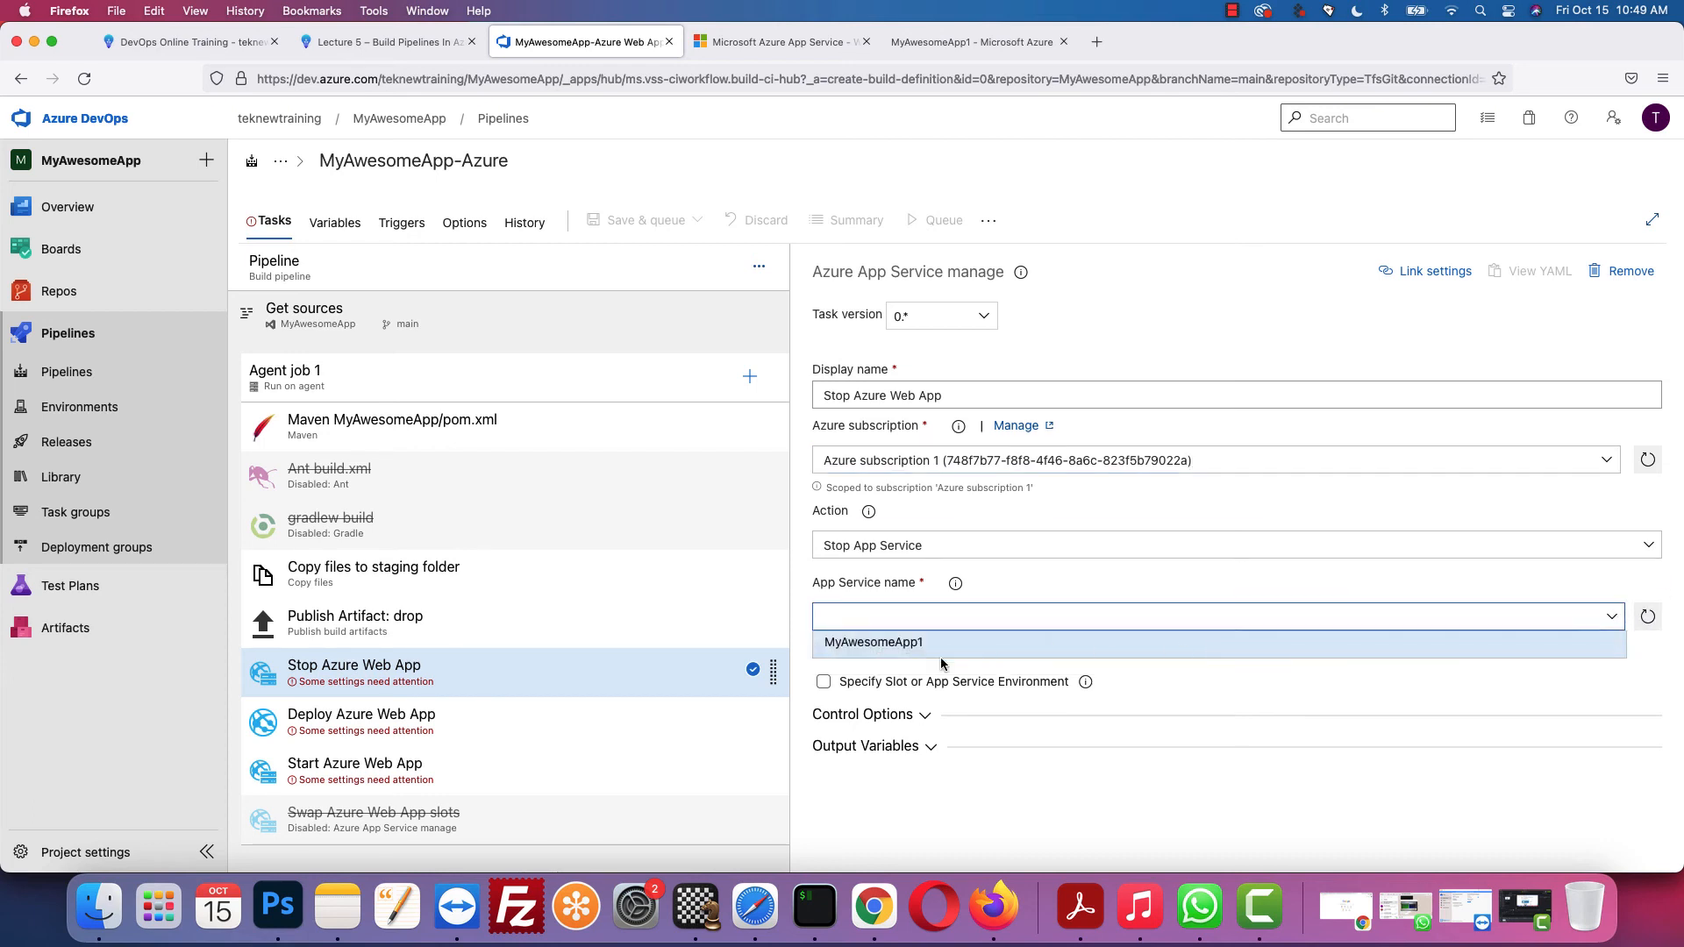
pyautogui.click(931, 645)
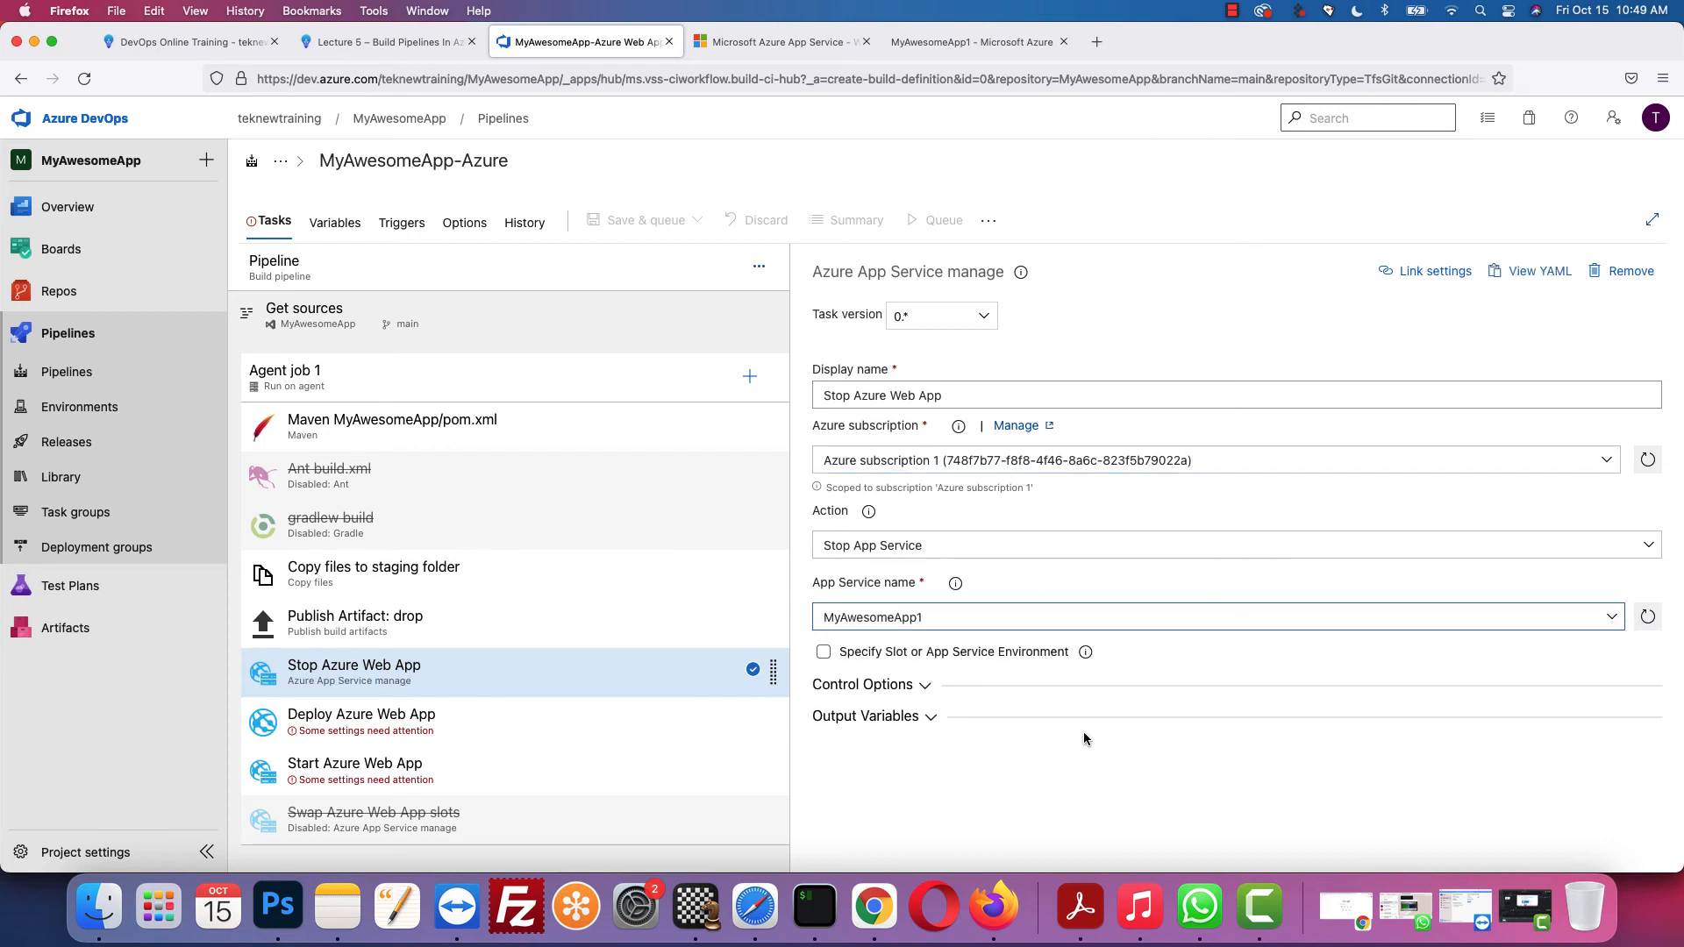
pyautogui.click(405, 720)
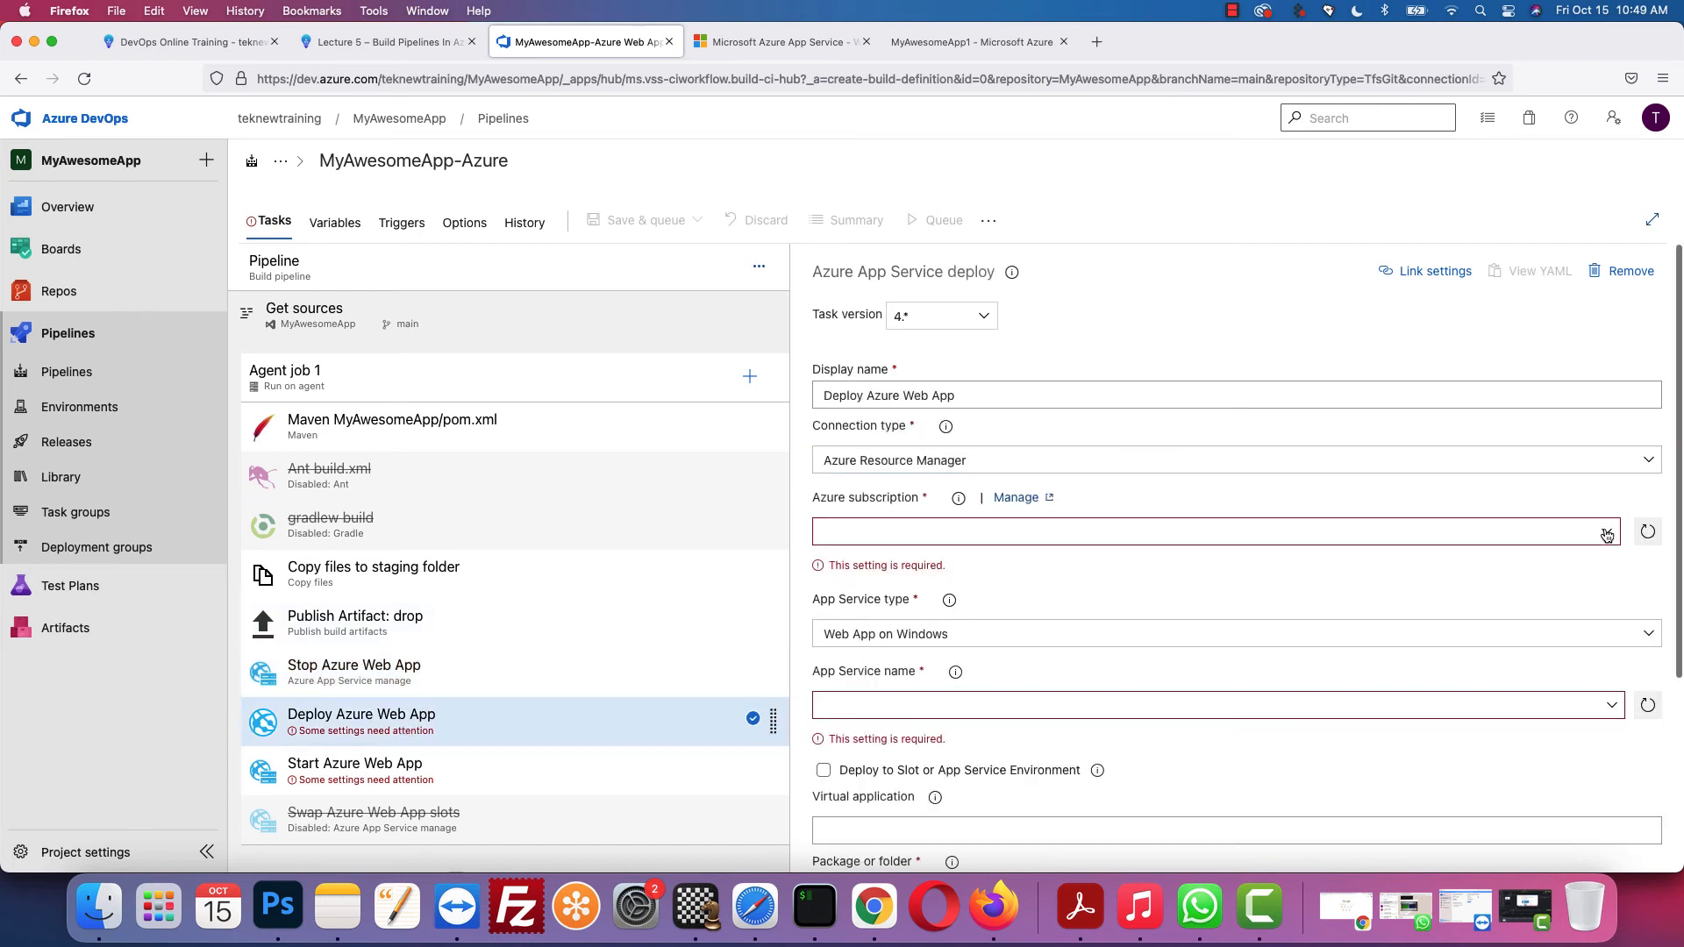
# Step: Set Deploy Azure Web App to Azure subscription 1, Web App on Linux, targeting MyAwesomeApp1
pyautogui.click(1607, 531)
pyautogui.click(1129, 592)
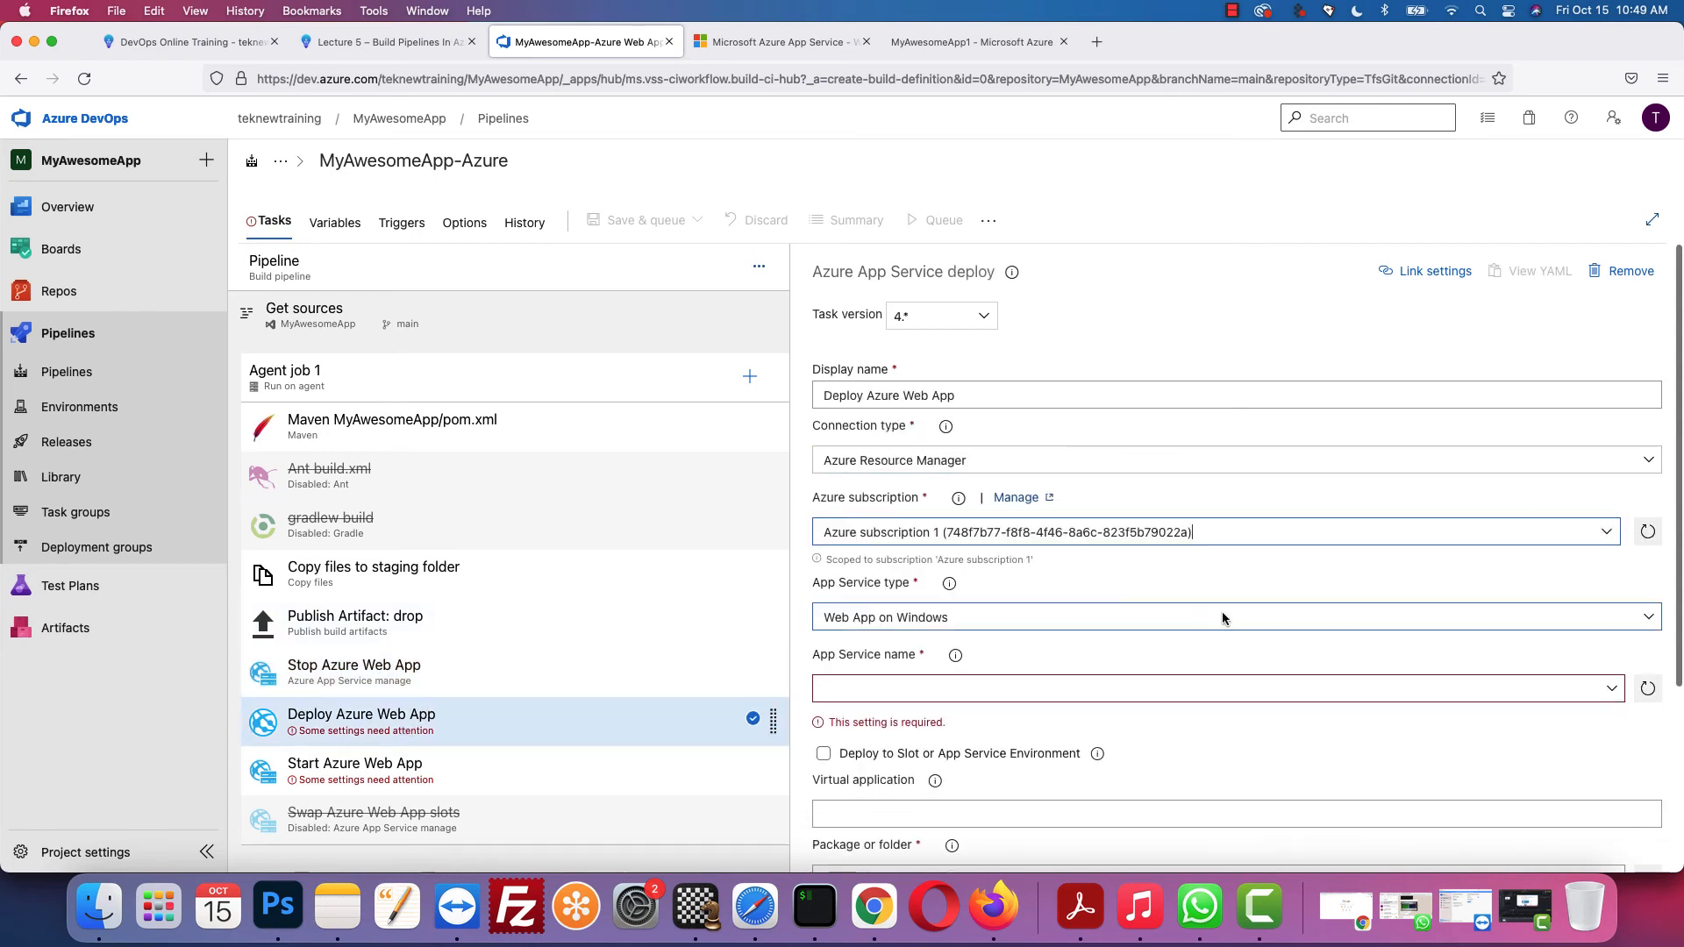
pyautogui.click(1457, 614)
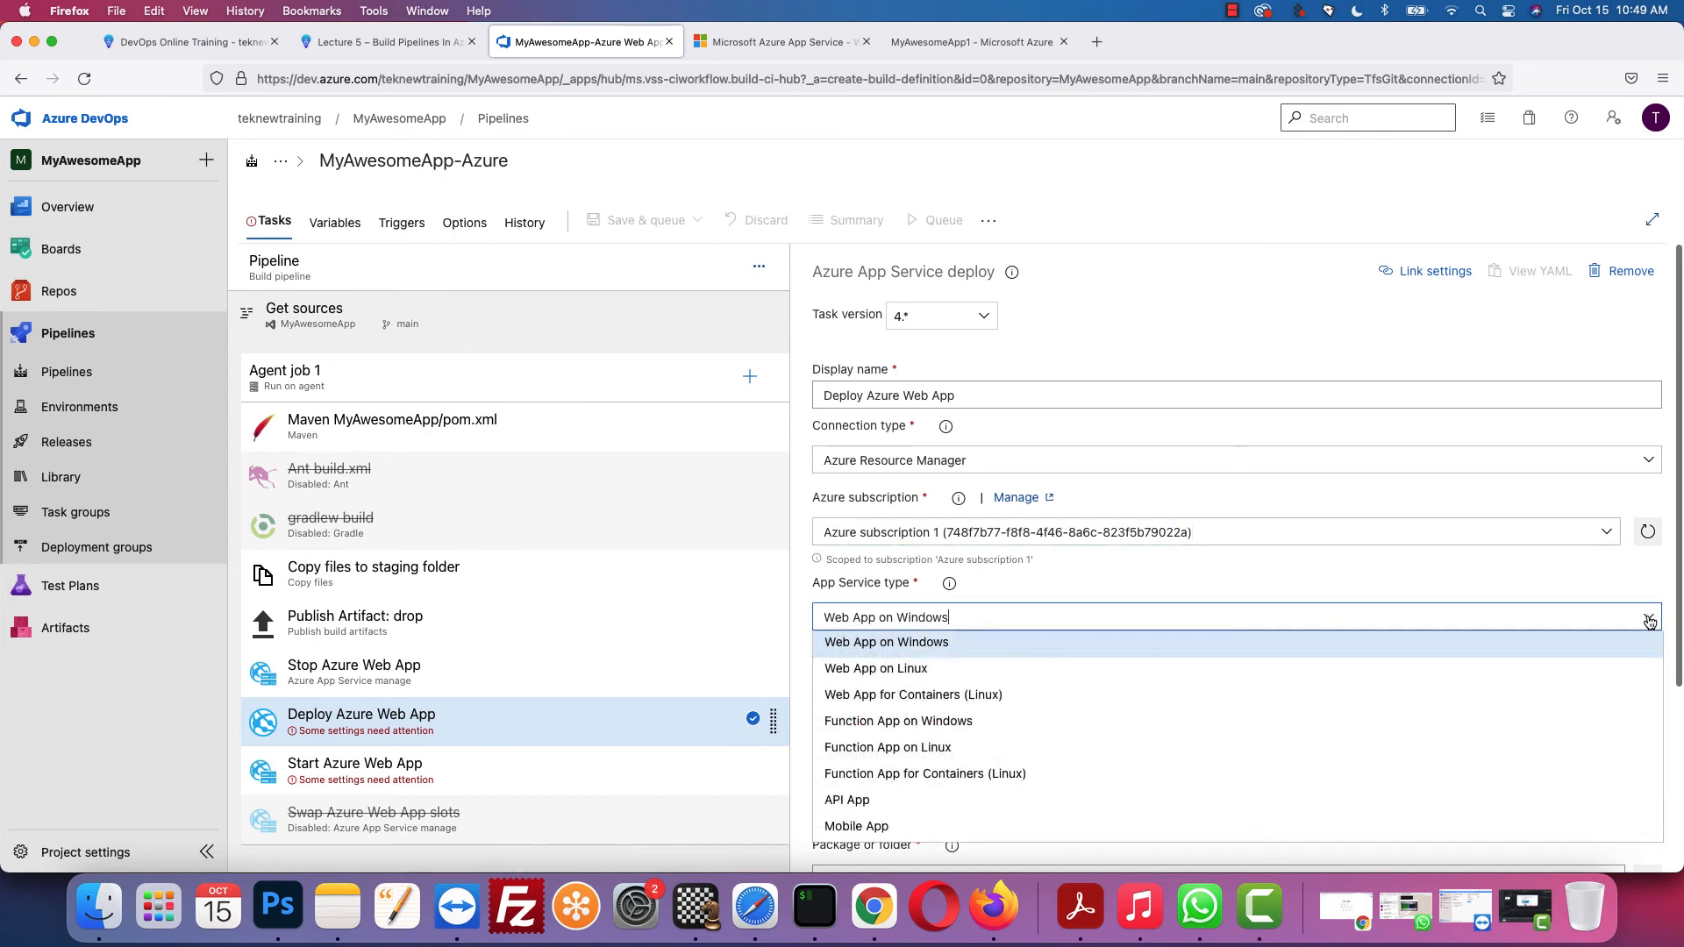
pyautogui.click(1007, 670)
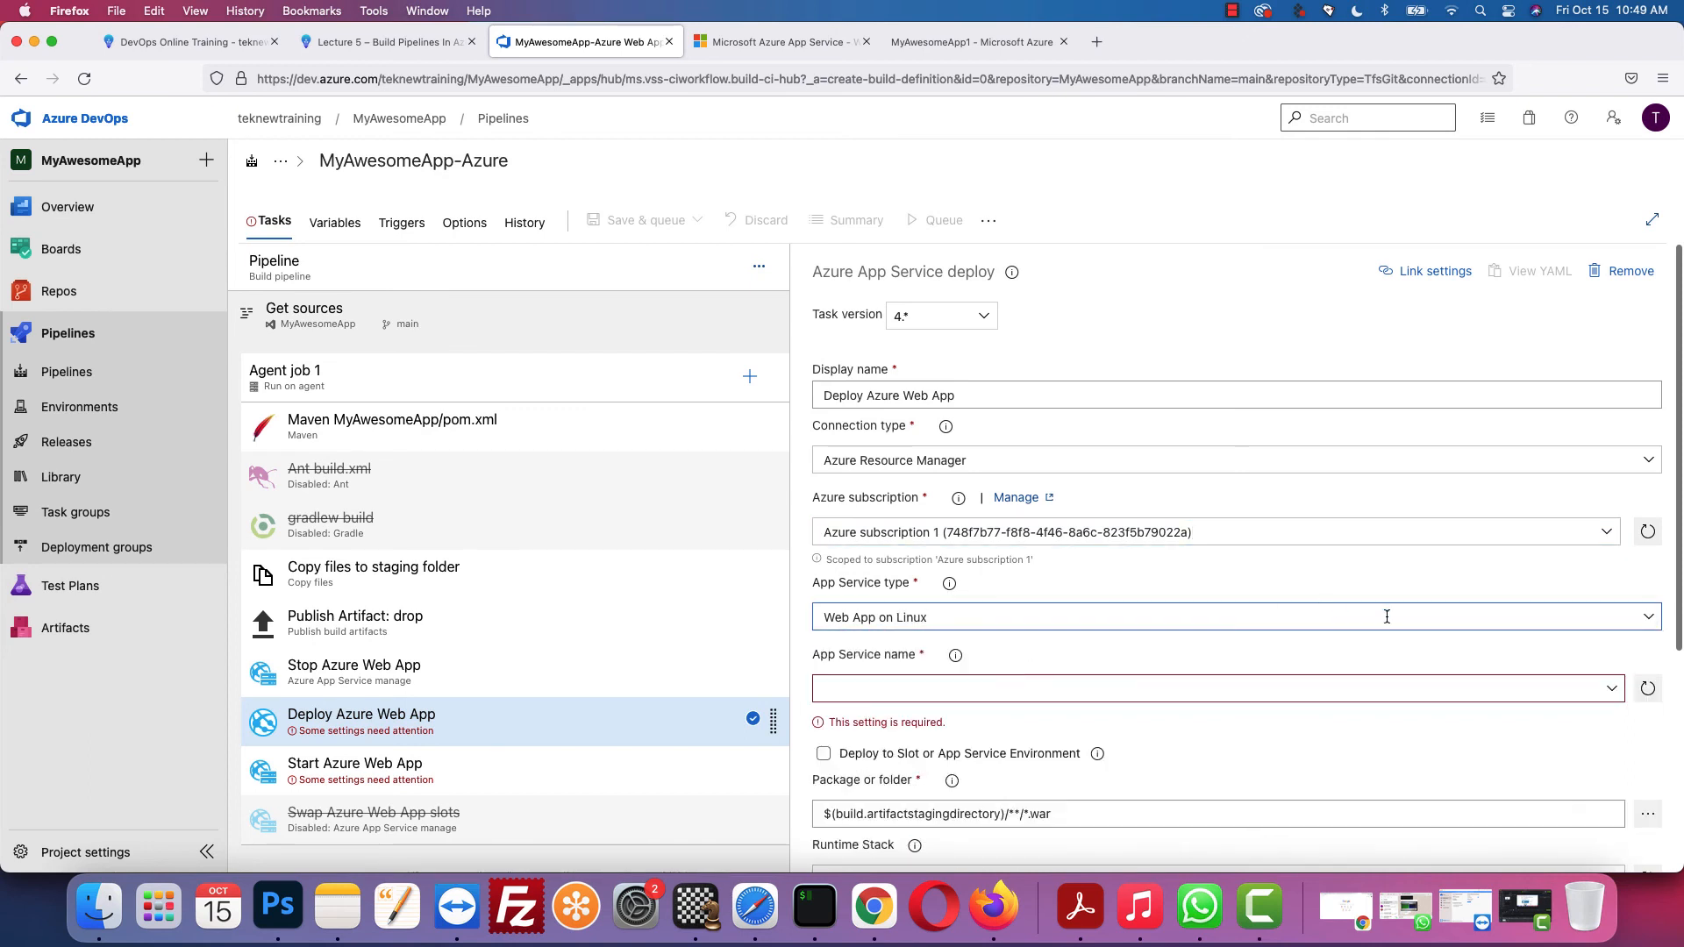
pyautogui.click(1612, 689)
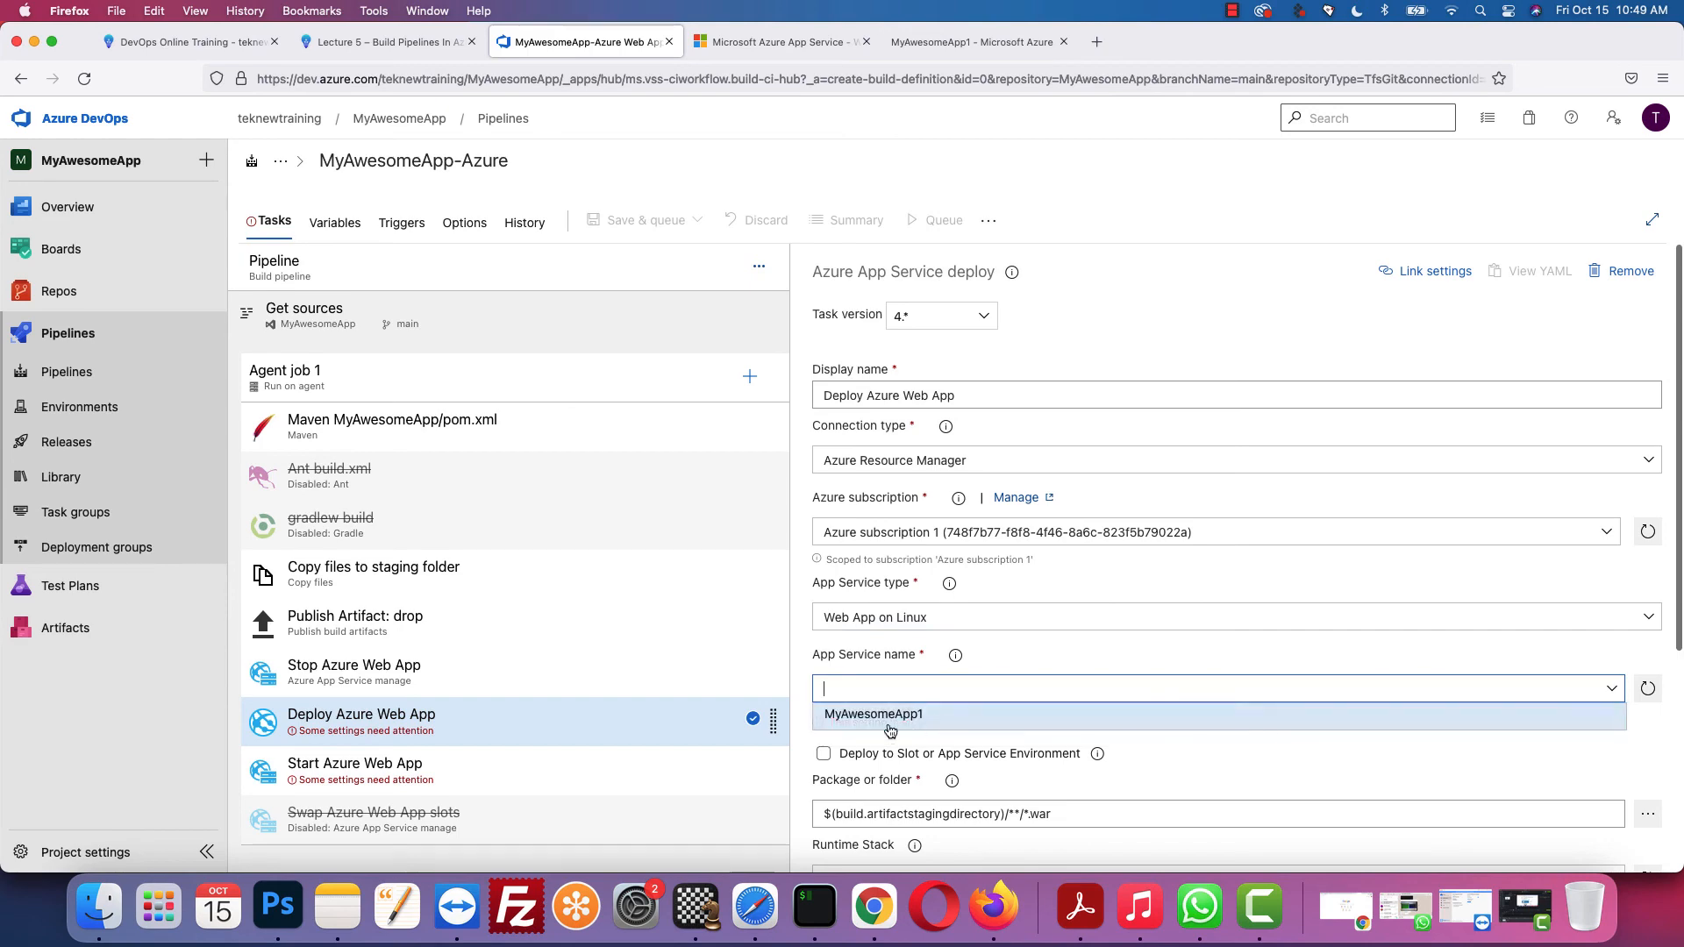
pyautogui.click(889, 716)
pyautogui.scroll(-5, 1071, 725)
# Step: Set Start Azure Web App to Azure subscription 1 and App Service MyAwesomeApp1
pyautogui.click(414, 778)
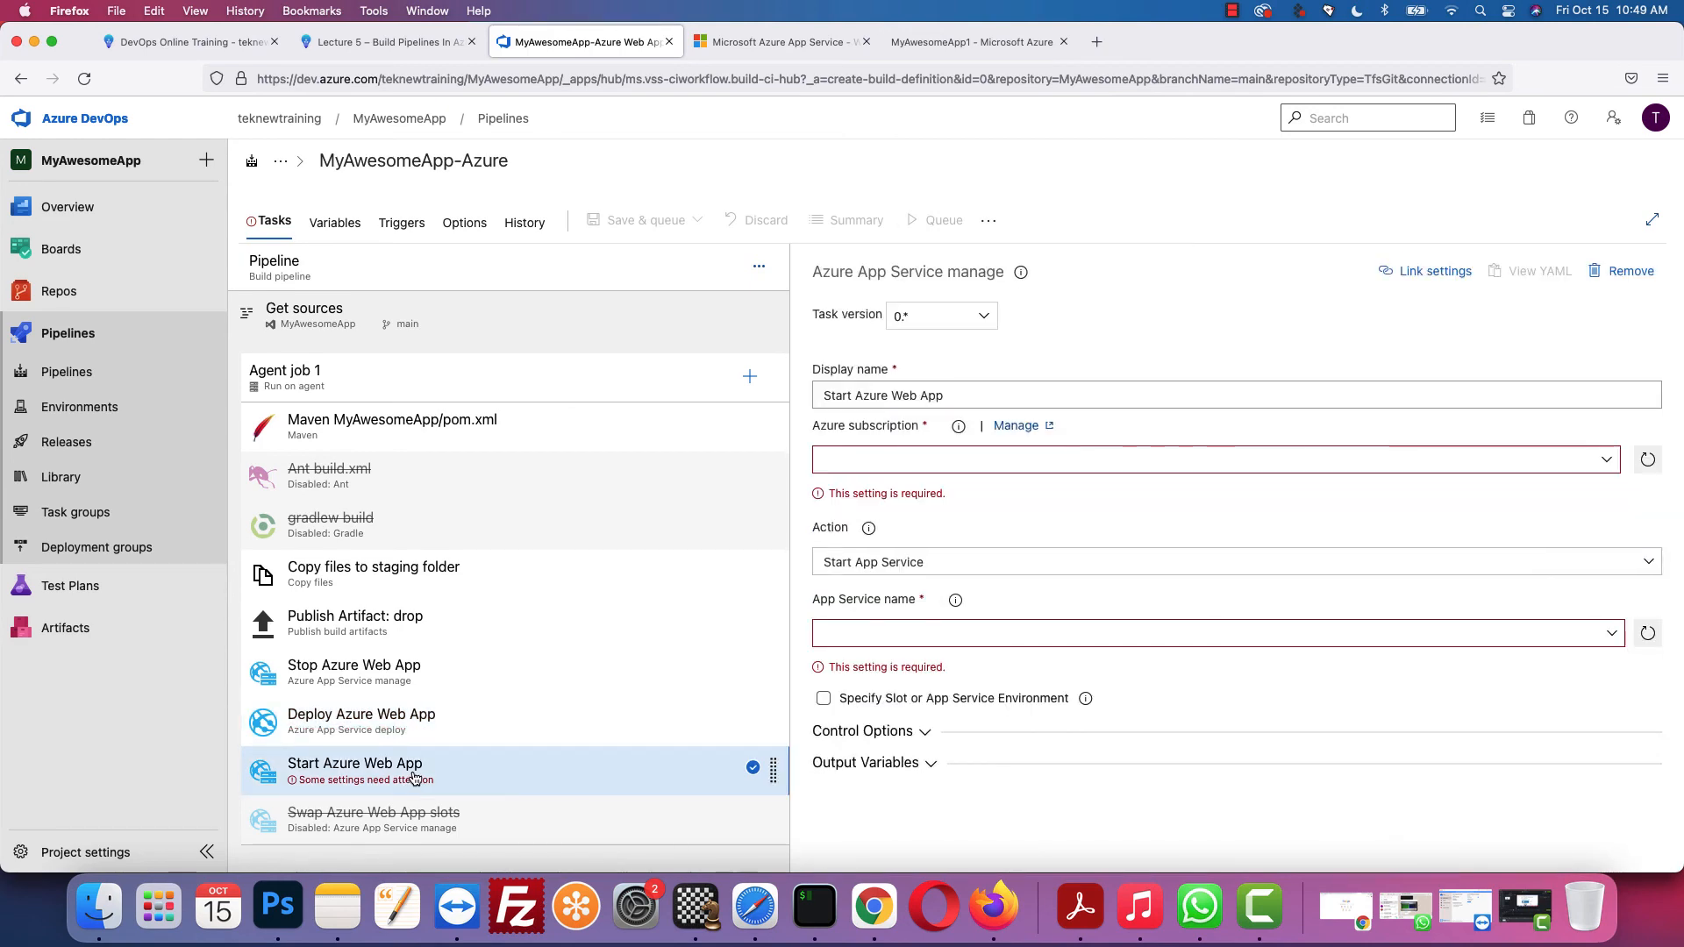
pyautogui.click(1611, 466)
pyautogui.click(1133, 517)
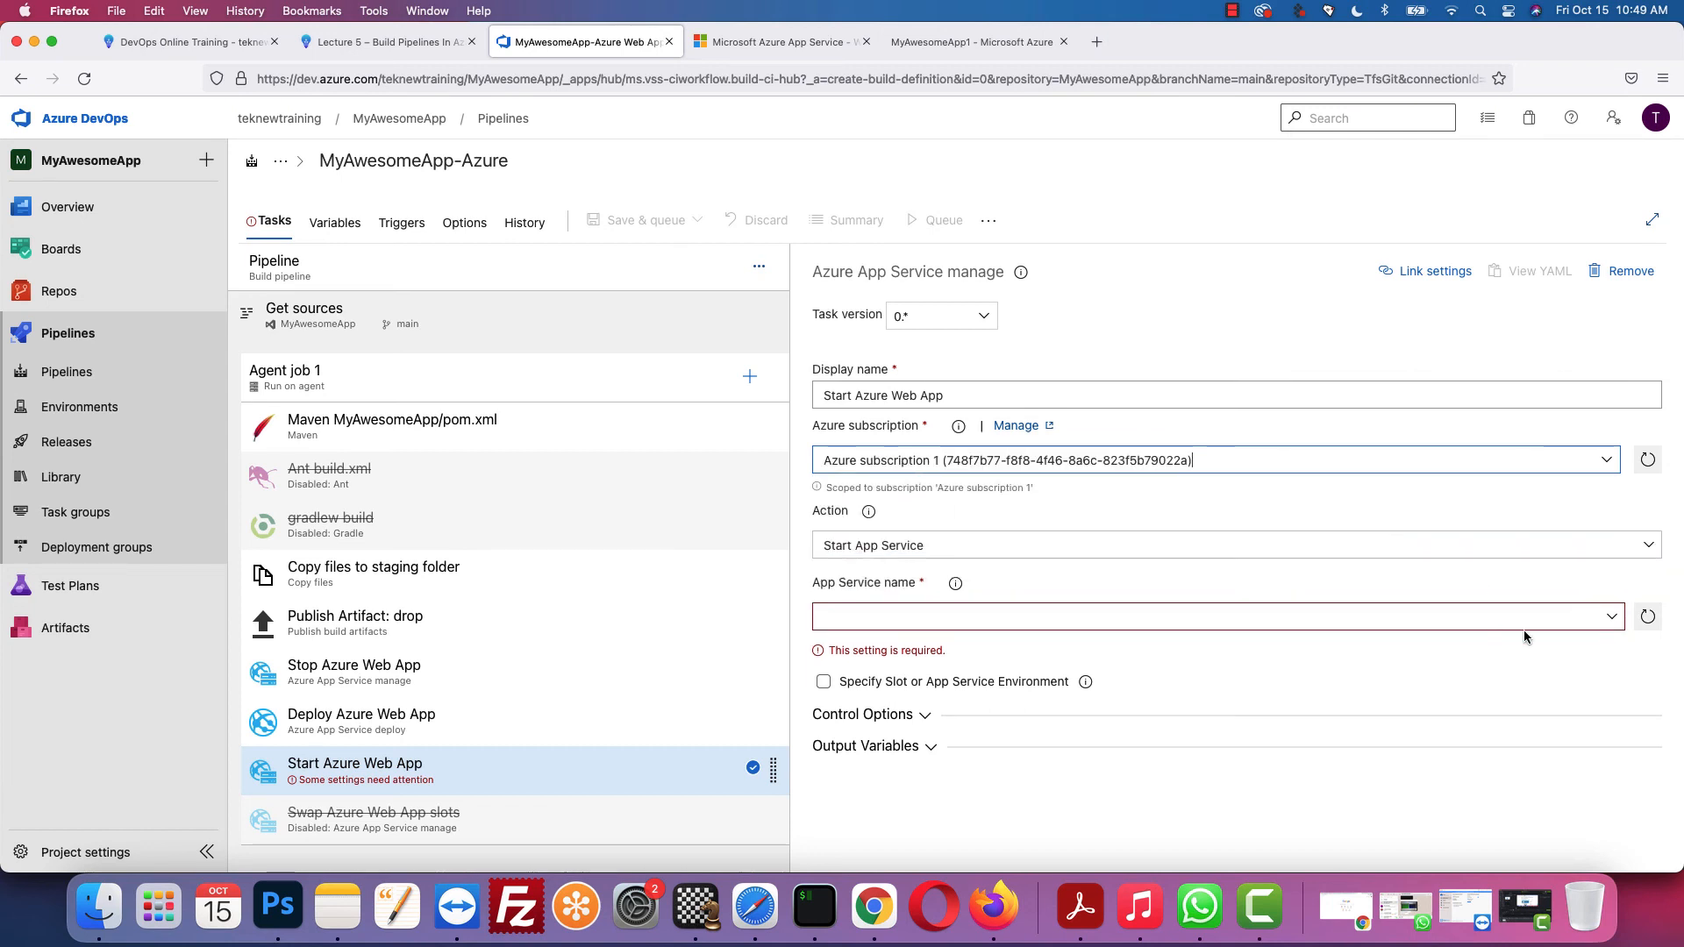
pyautogui.click(1607, 618)
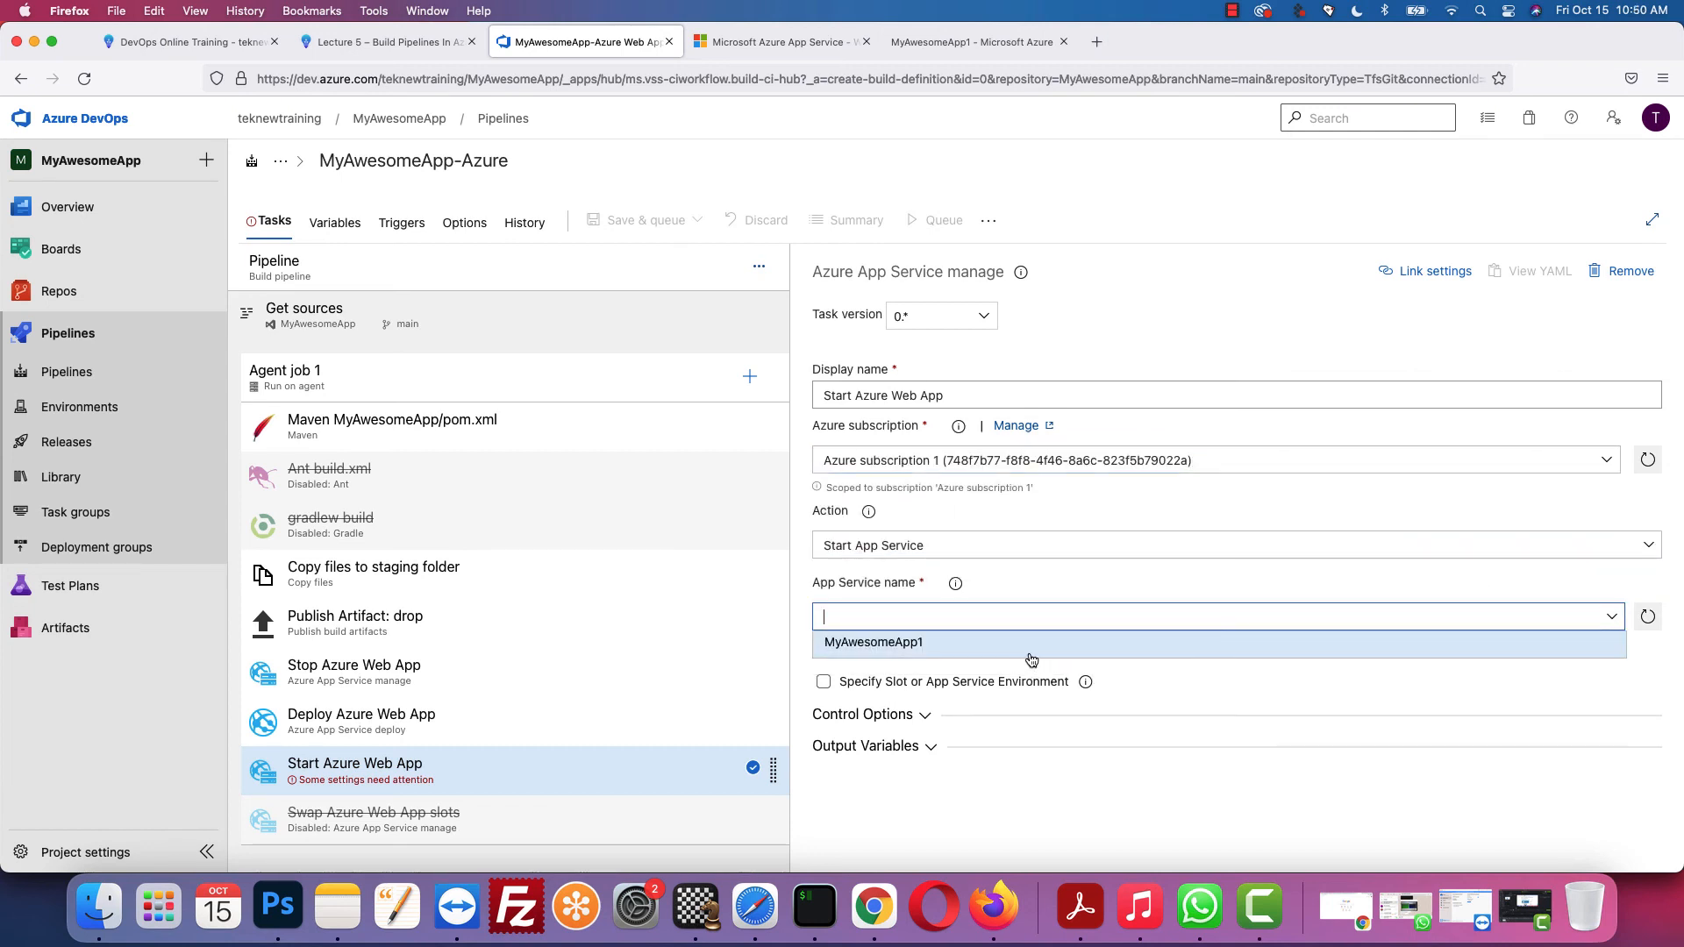
pyautogui.click(1031, 660)
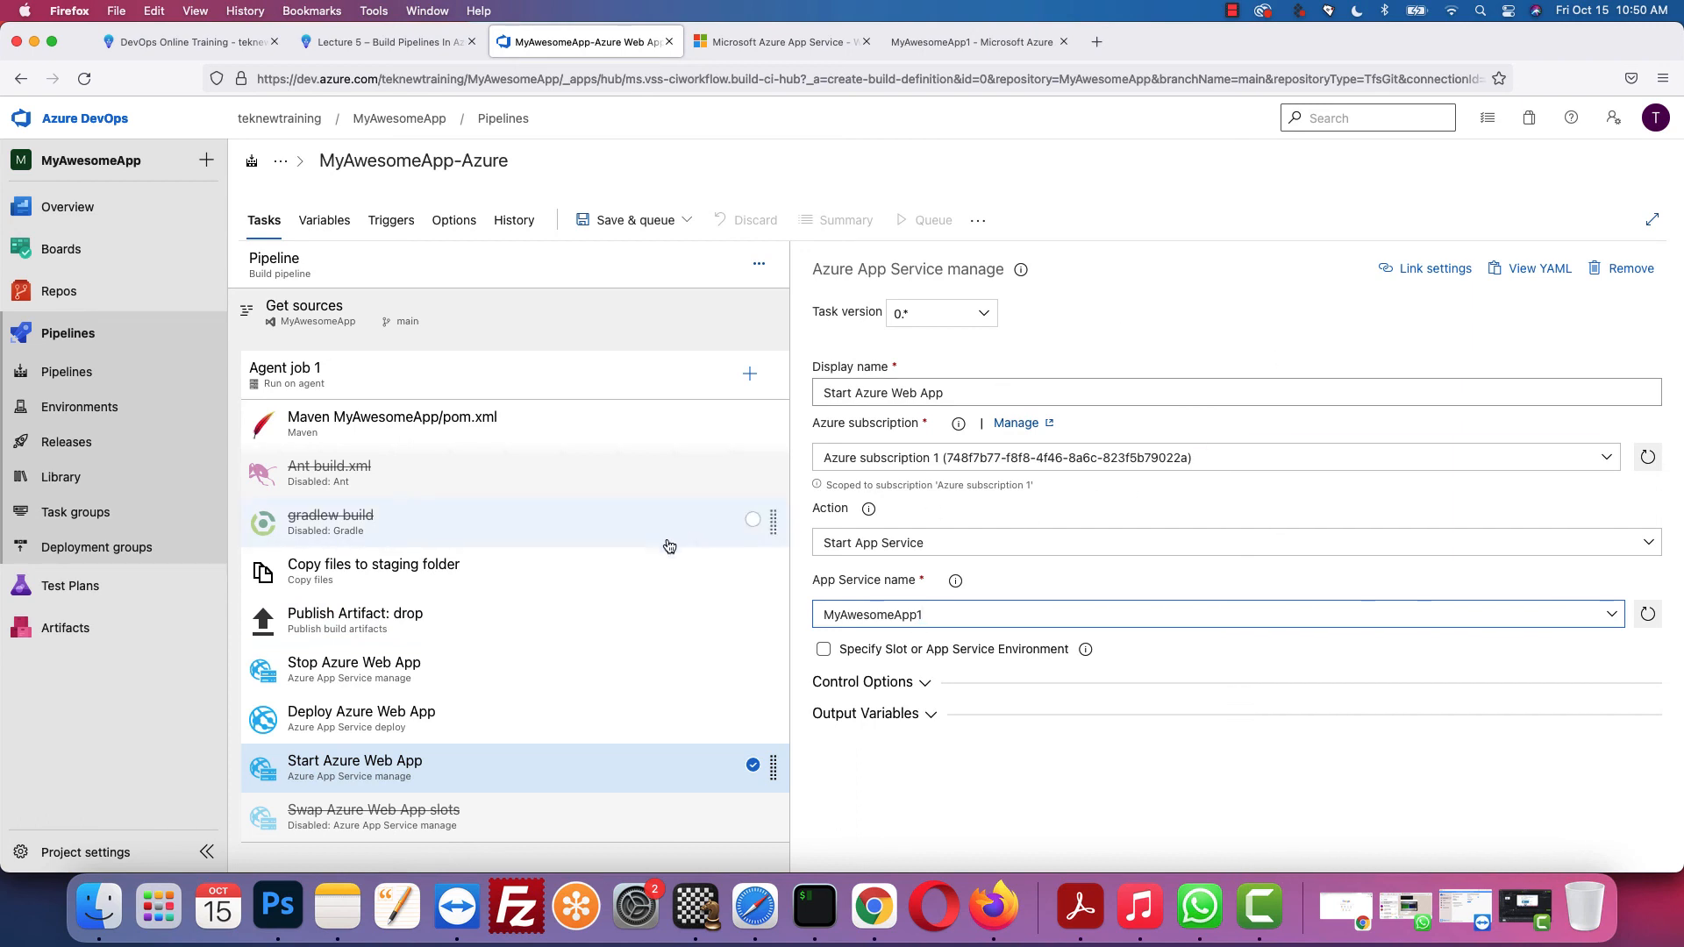
# Step: Save and queue the pipeline with the comment 'first azure pipeline' and run it
pyautogui.click(645, 228)
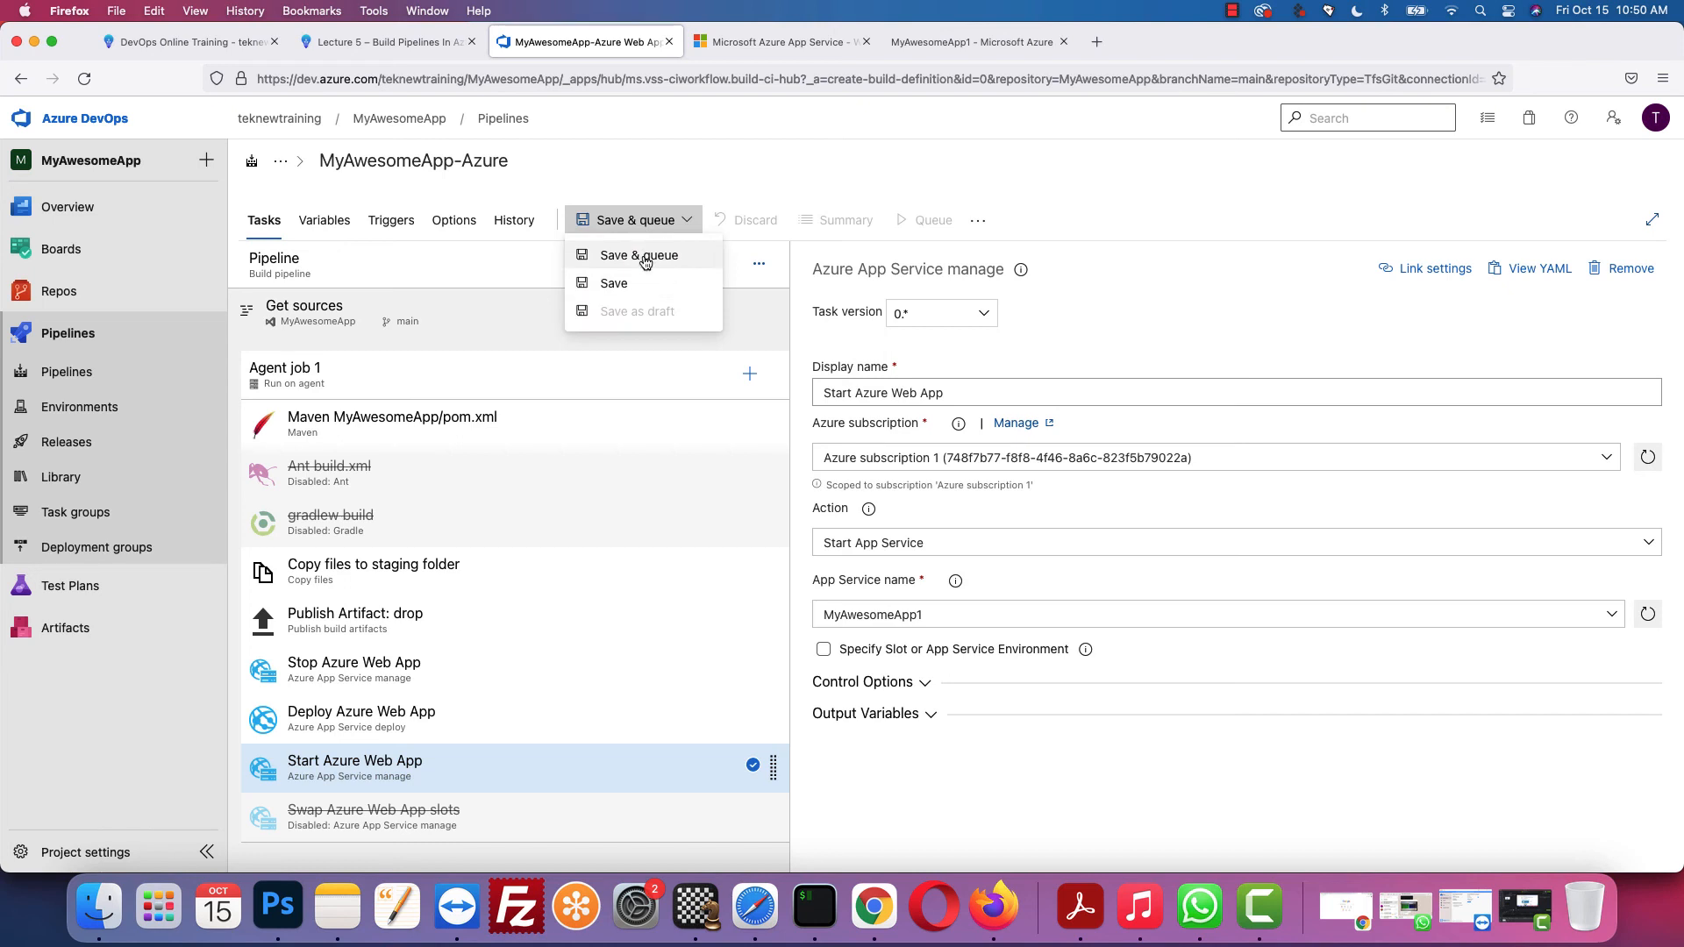
pyautogui.click(645, 256)
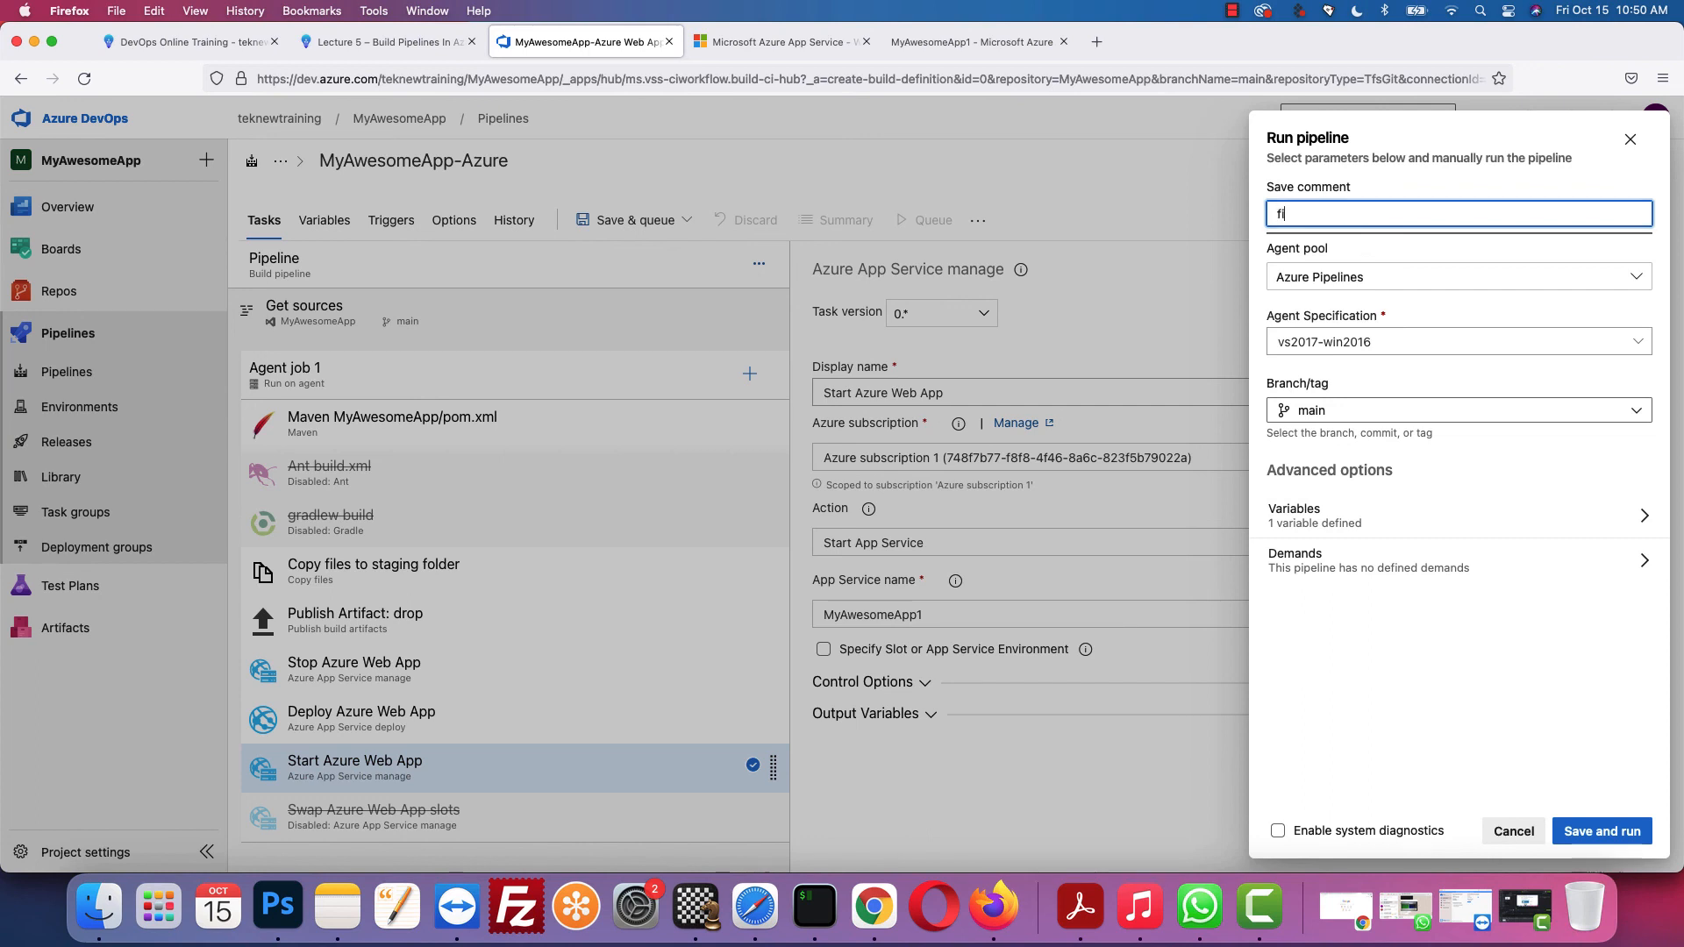
pyautogui.write('first azure pipeline')
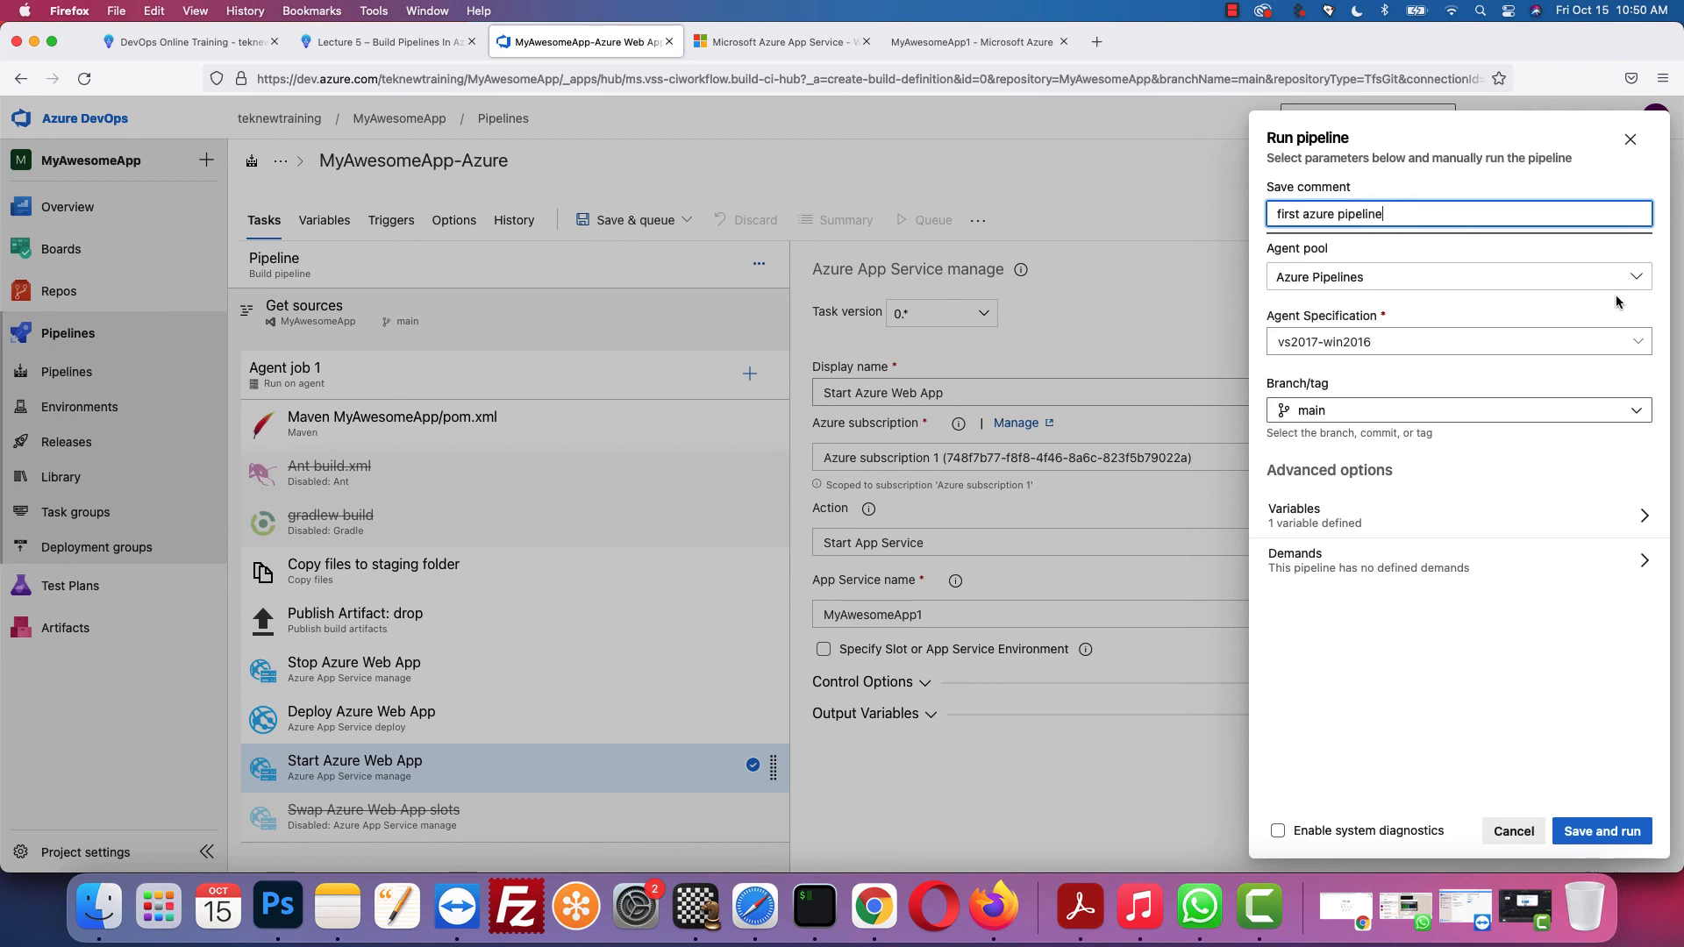
pyautogui.click(1611, 834)
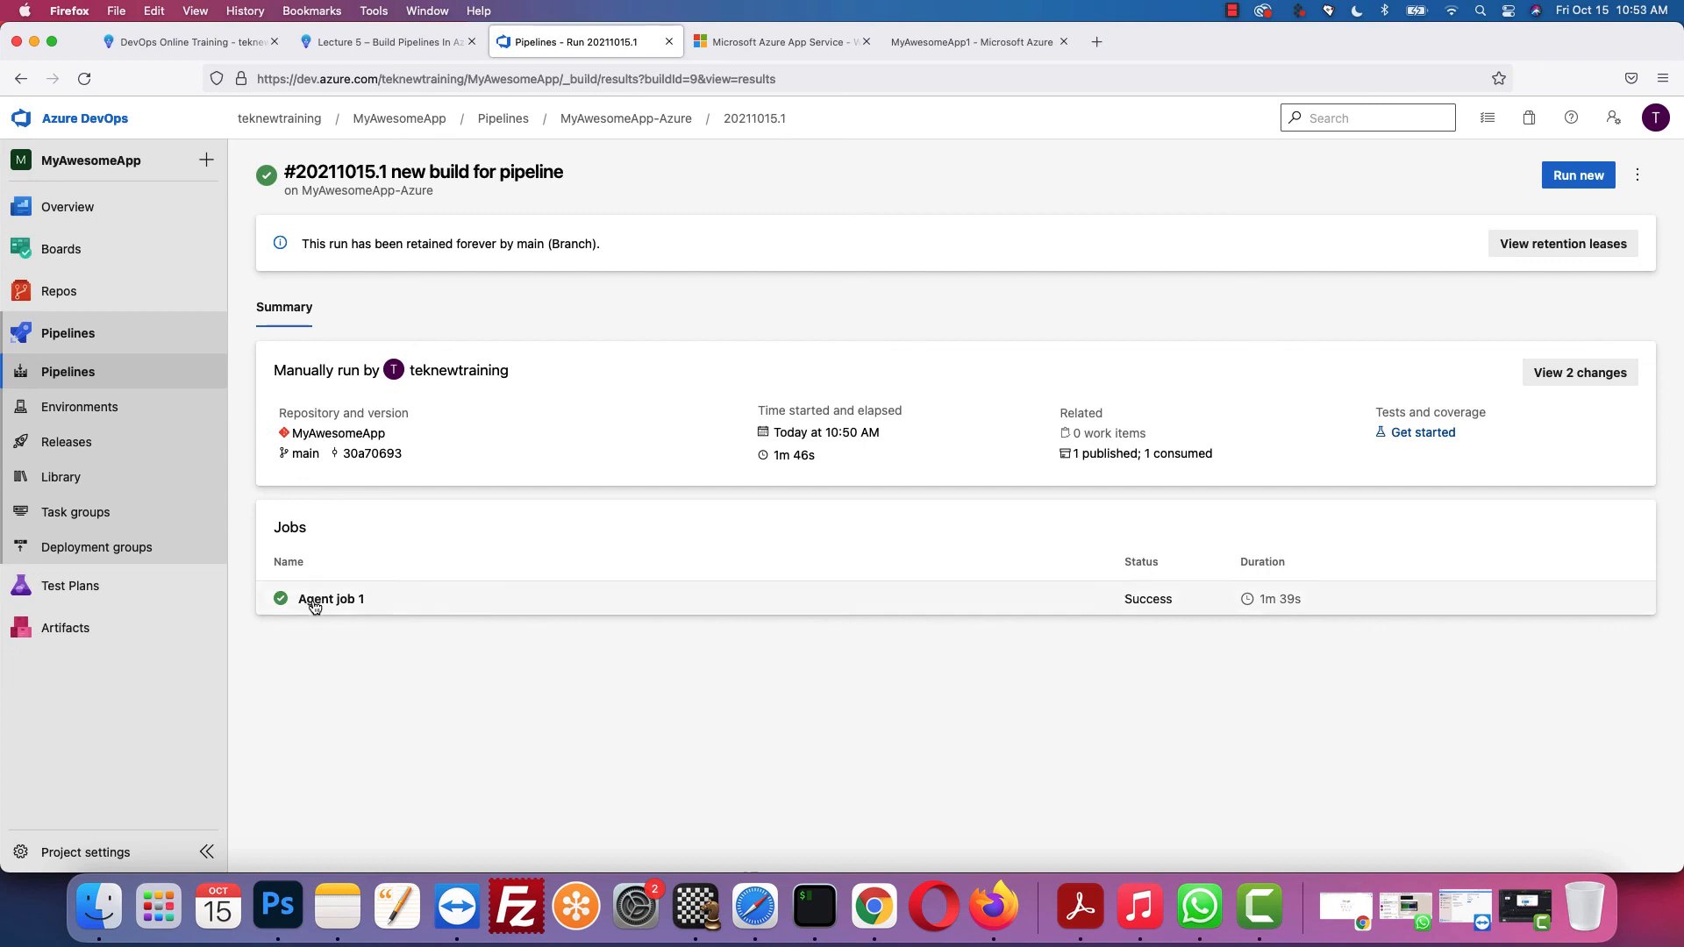
# Step: Open Agent job 1's logs for run #20211015.1 to confirm every step succeeded
pyautogui.click(316, 601)
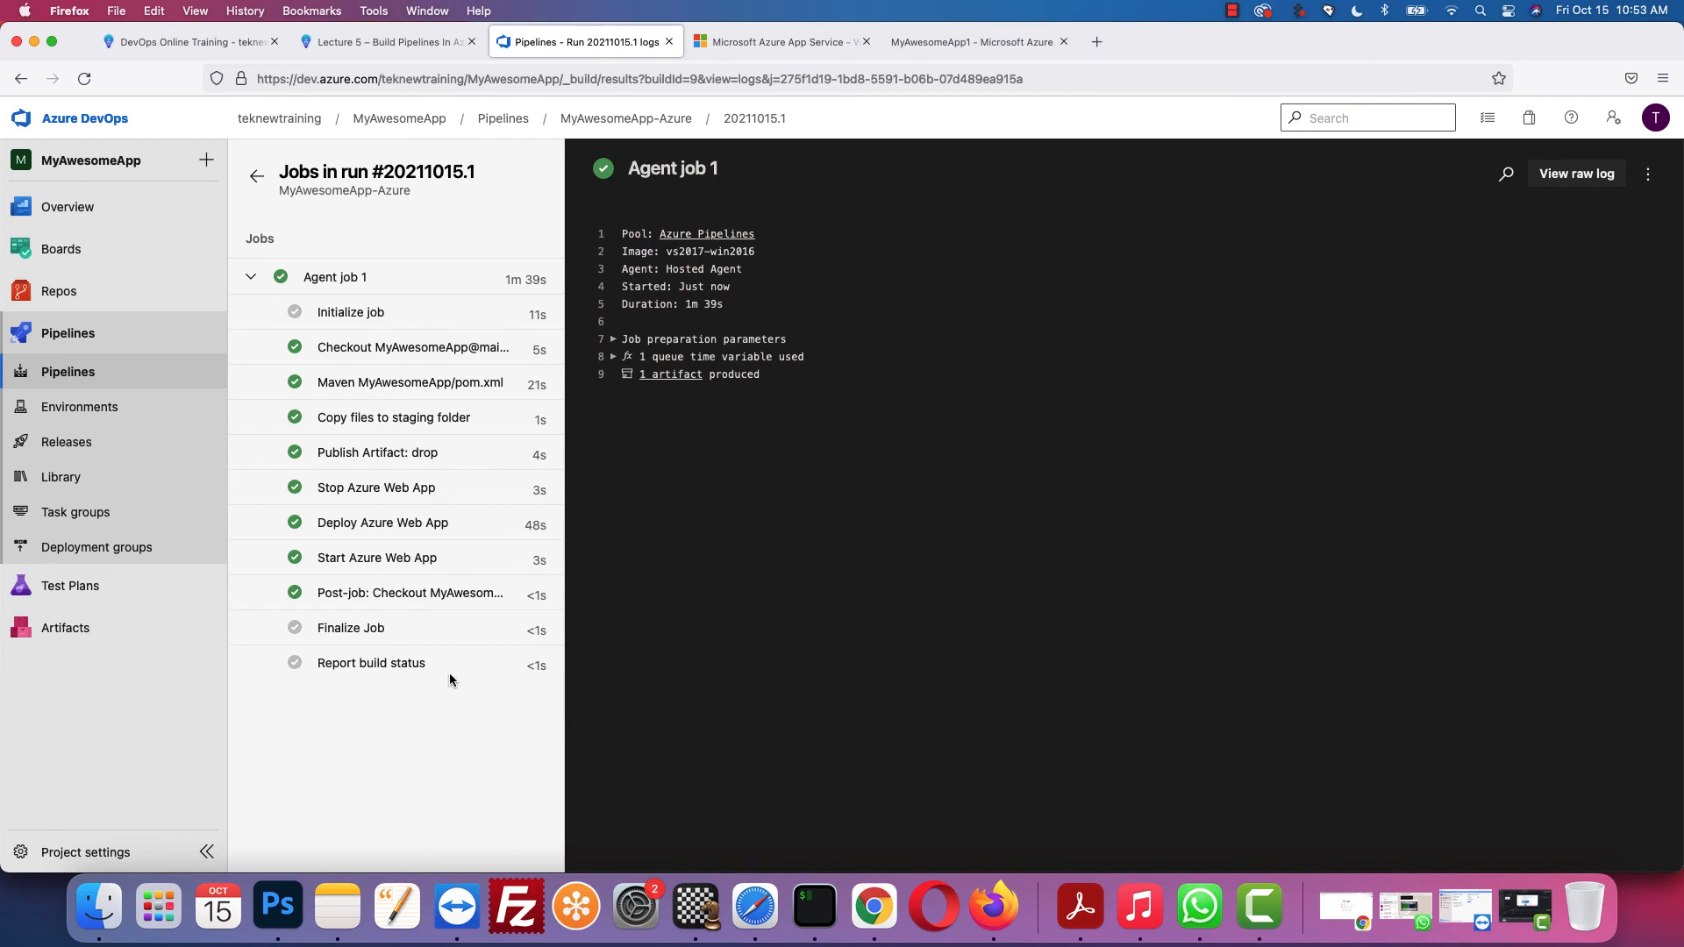
# Step: Load myawesomeapp1.azurewebsites.net/MyAwesomeApp1 and check that the deployed app shows 'Hello World!'
pyautogui.click(791, 39)
pyautogui.click(629, 72)
pyautogui.click(629, 72)
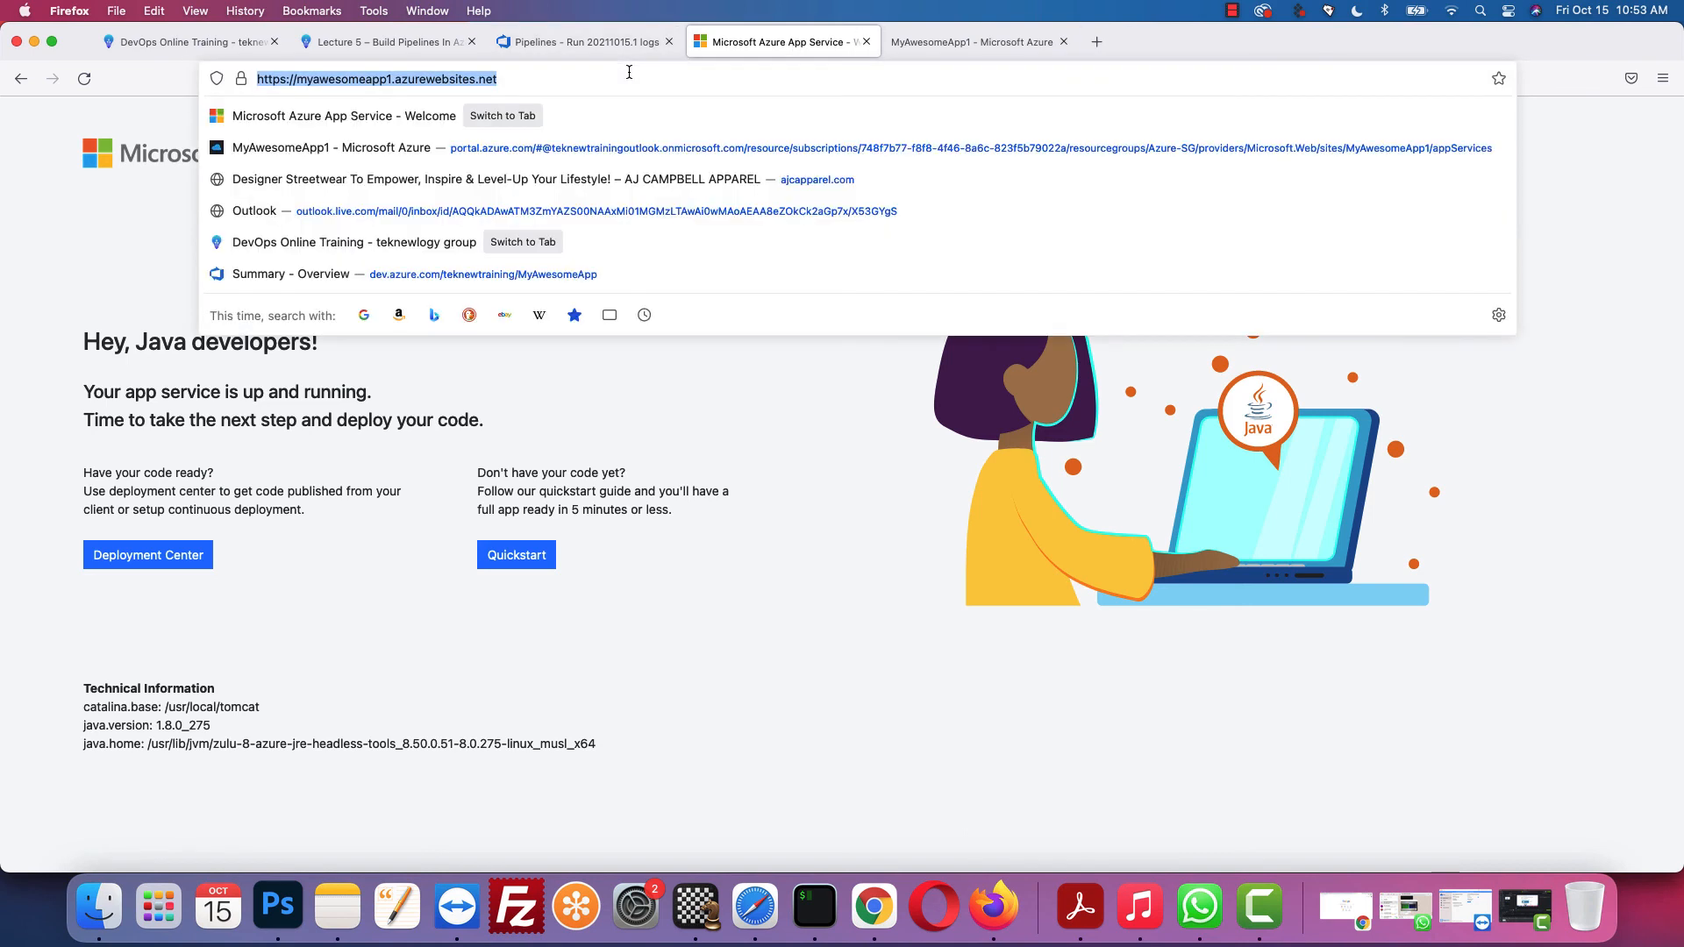
pyautogui.click(631, 73)
pyautogui.write('/')
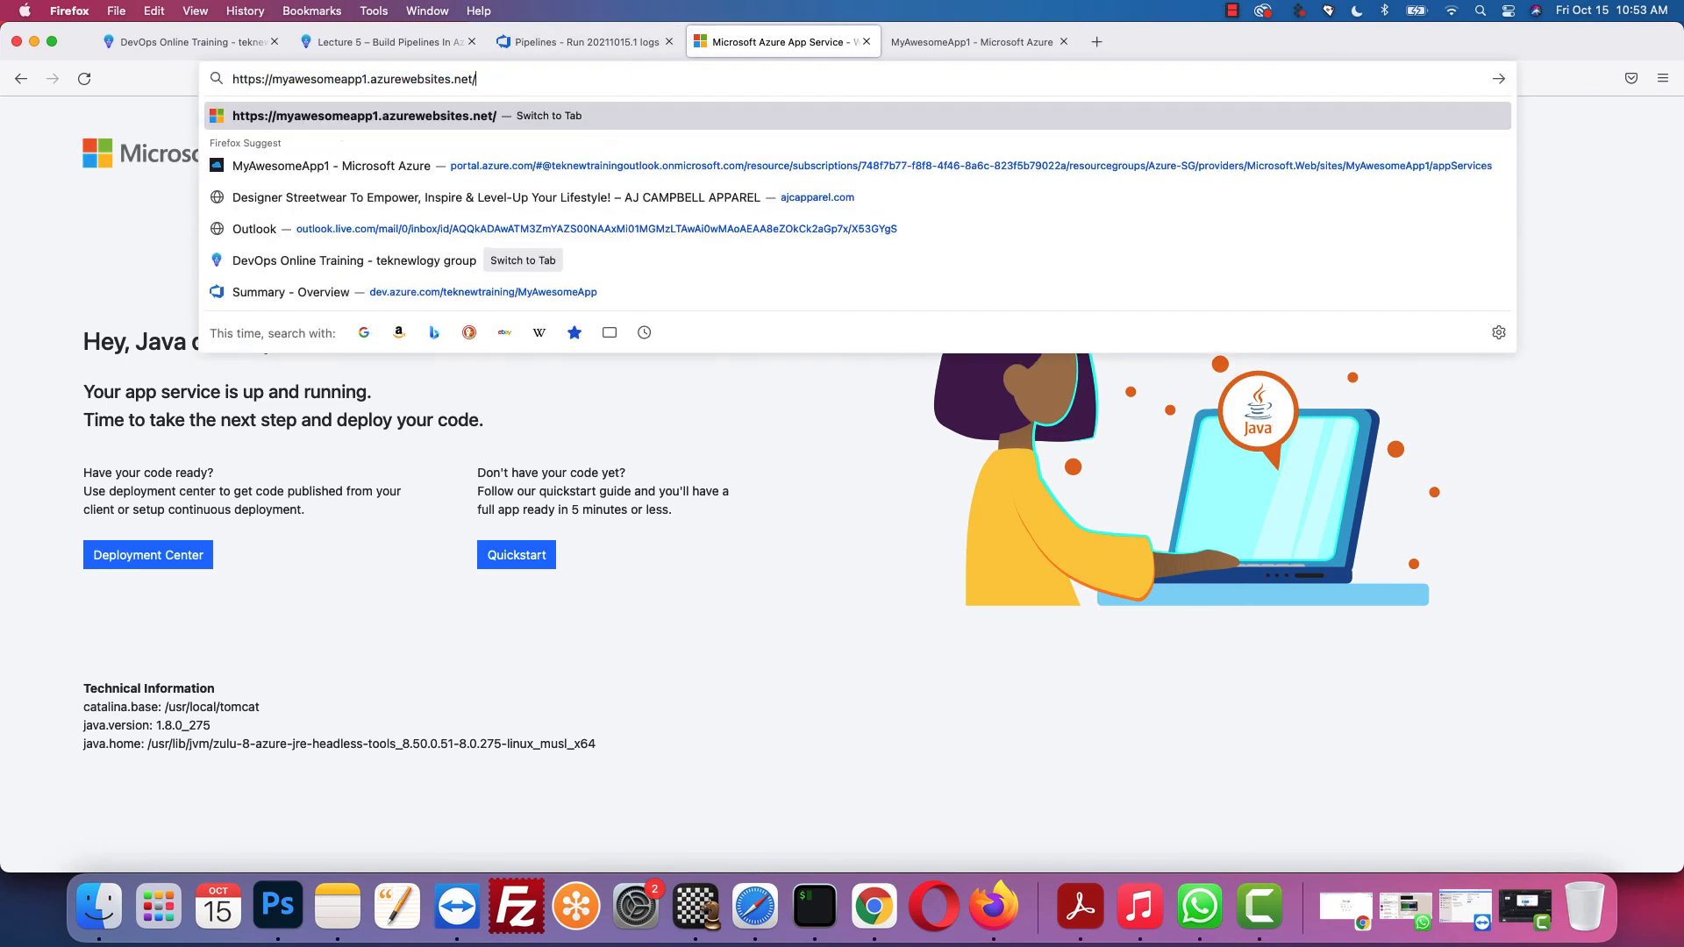
pyautogui.write('MyAwesome')
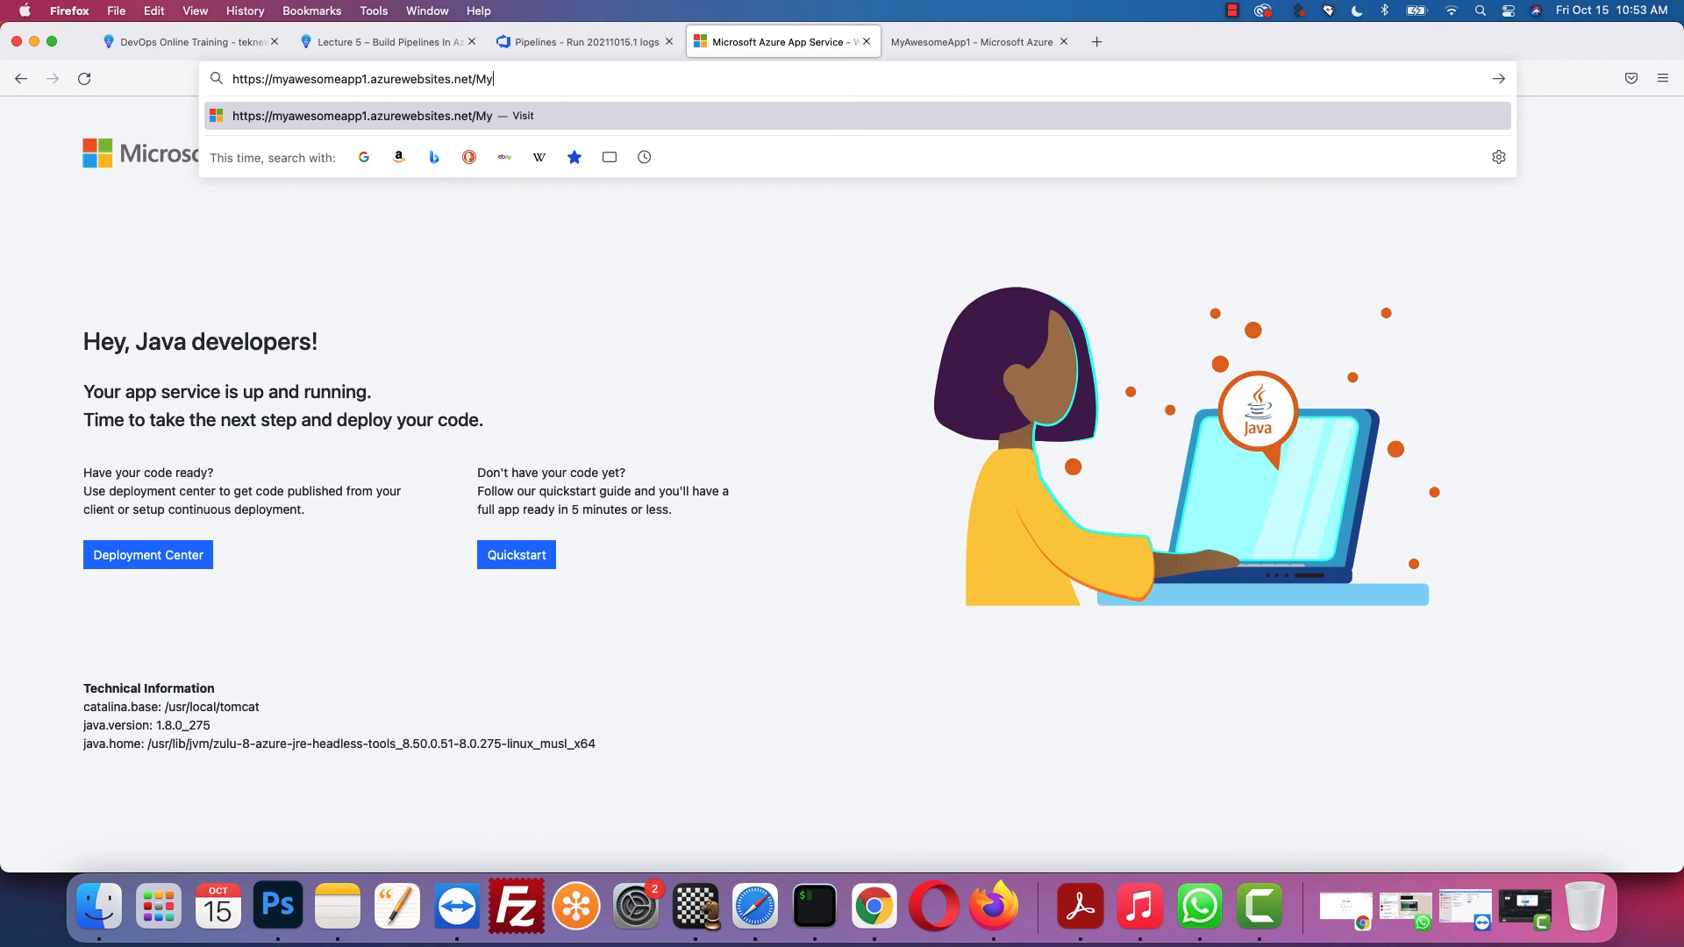
pyautogui.write('App1')
pyautogui.press('Return')
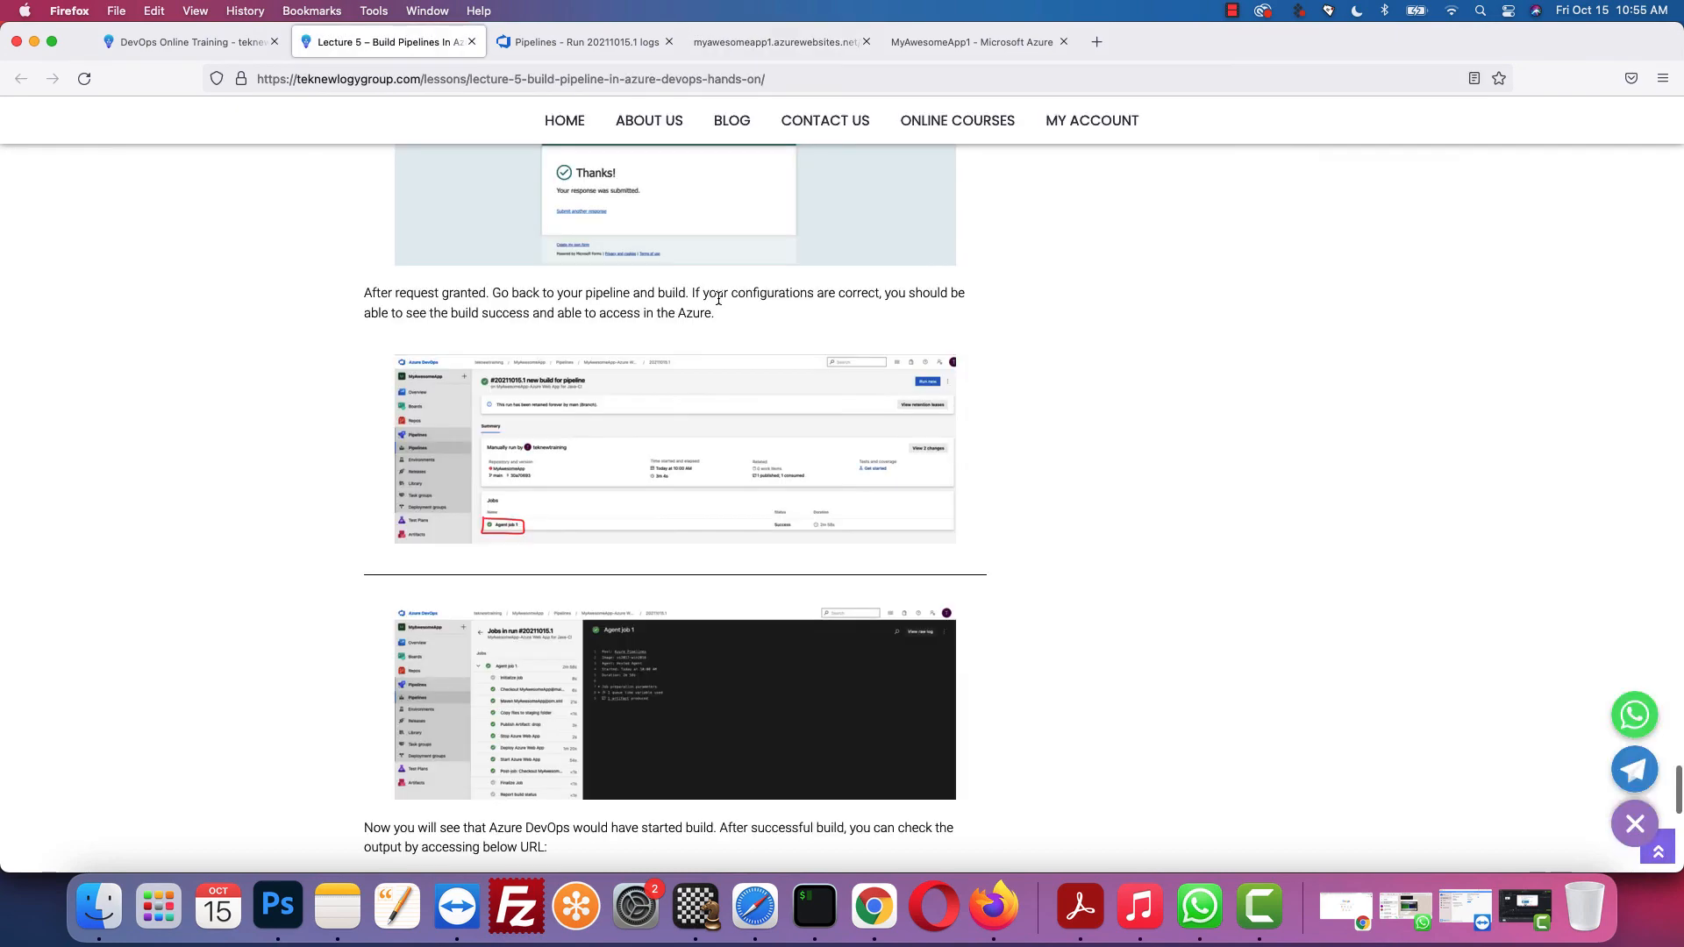
pyautogui.scroll(-4, 718, 298)
pyautogui.scroll(4, 718, 298)
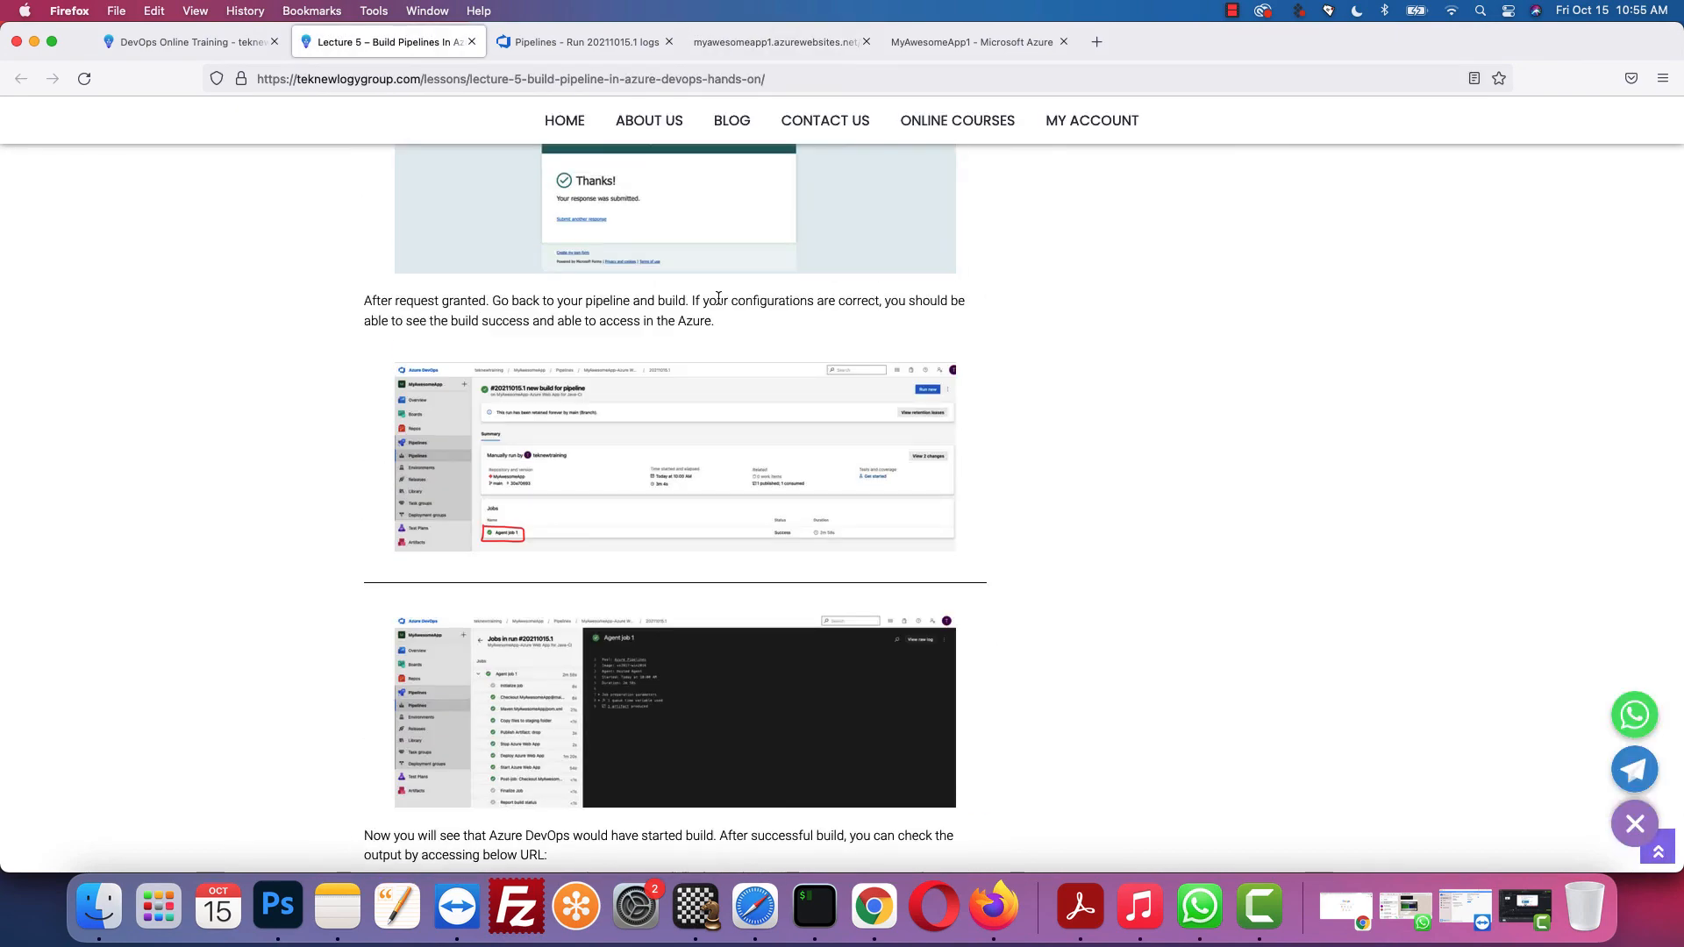